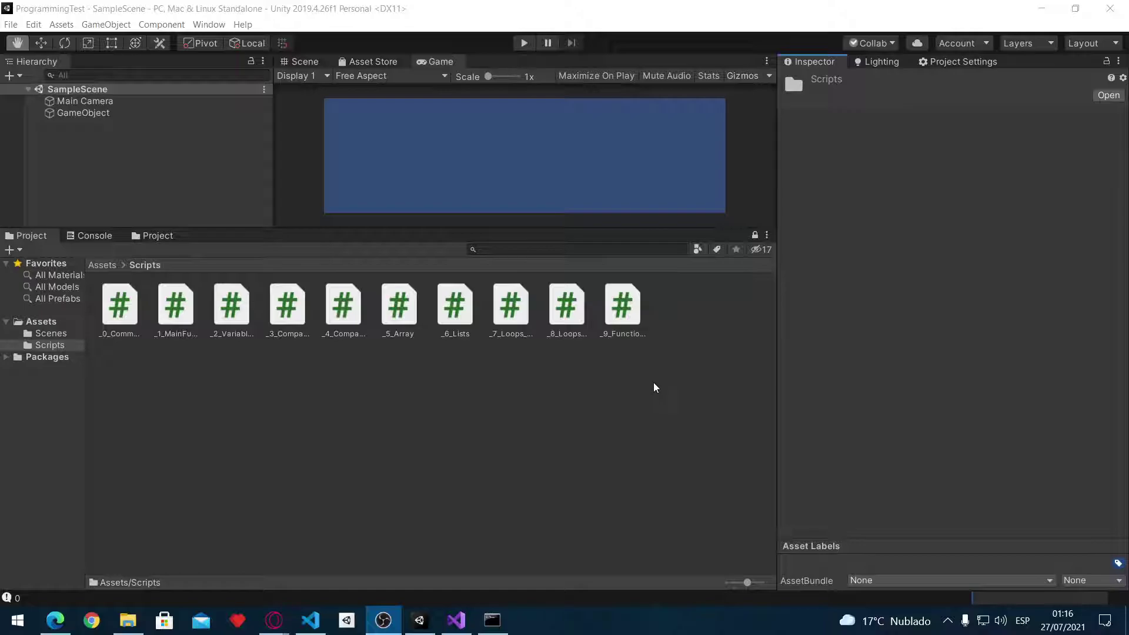
# Review the Update rotation code on the Notion 'Eventos en Unity' page, then return to Unity
pyautogui.hotkey('alt', 'Tab')
pyautogui.click(539, 395)
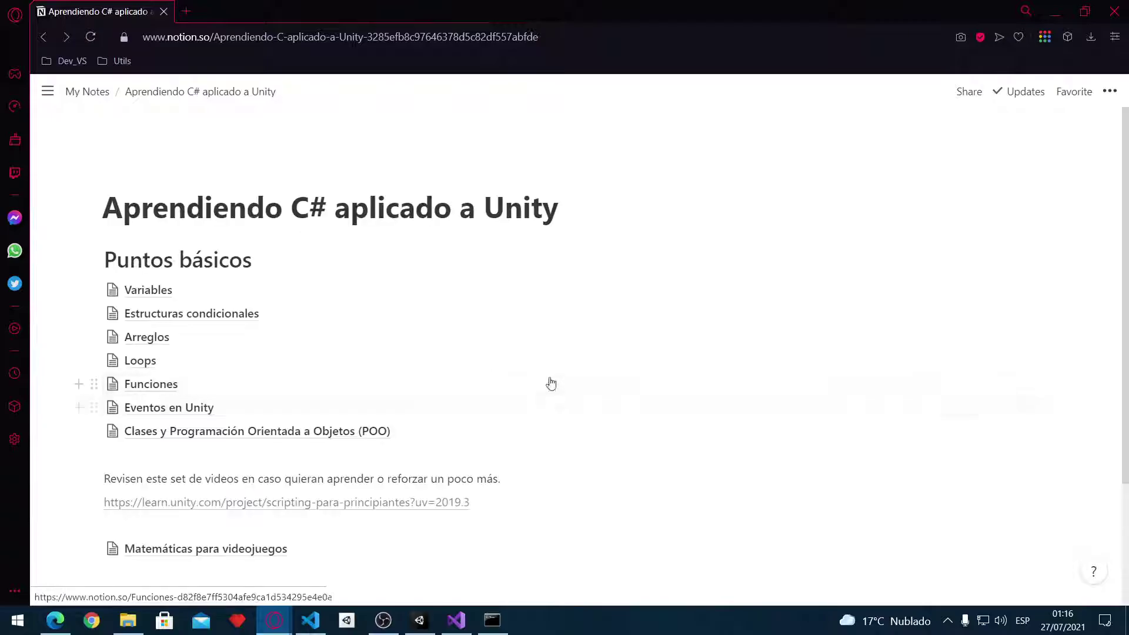
pyautogui.click(190, 414)
pyautogui.scroll(-5, 528, 307)
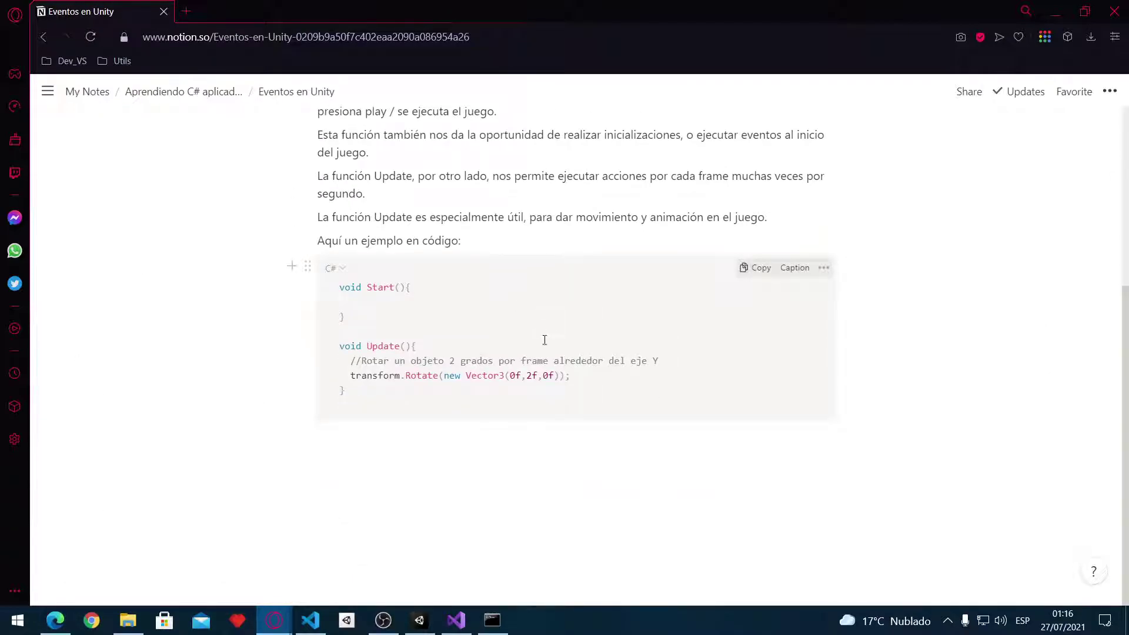
pyautogui.press('alt')
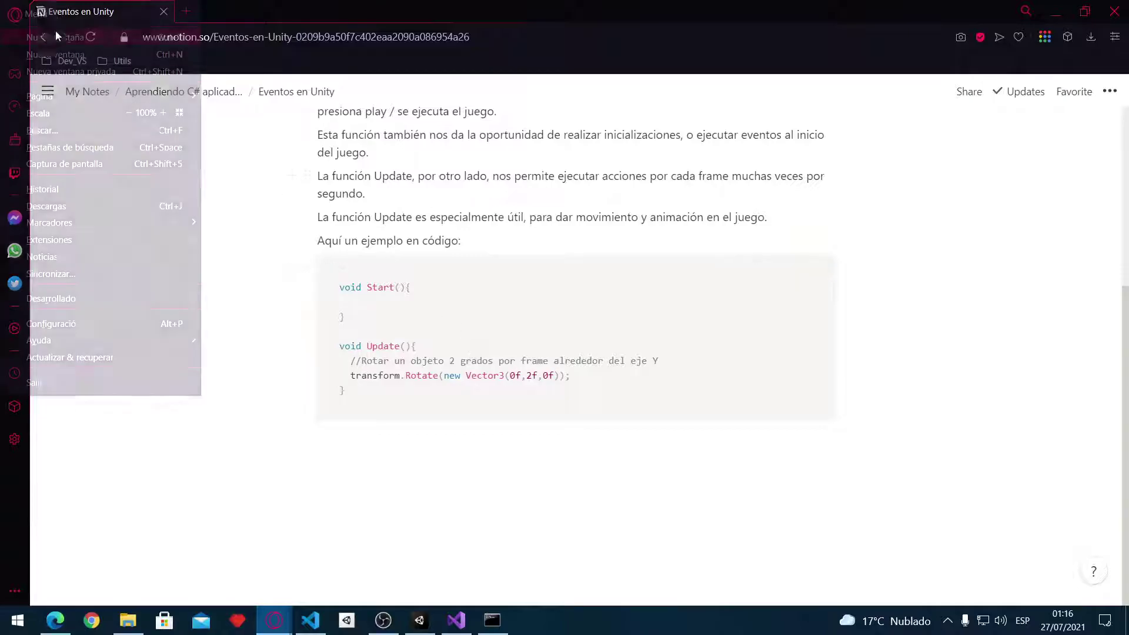
pyautogui.click(43, 37)
pyautogui.hotkey('alt', 'Tab')
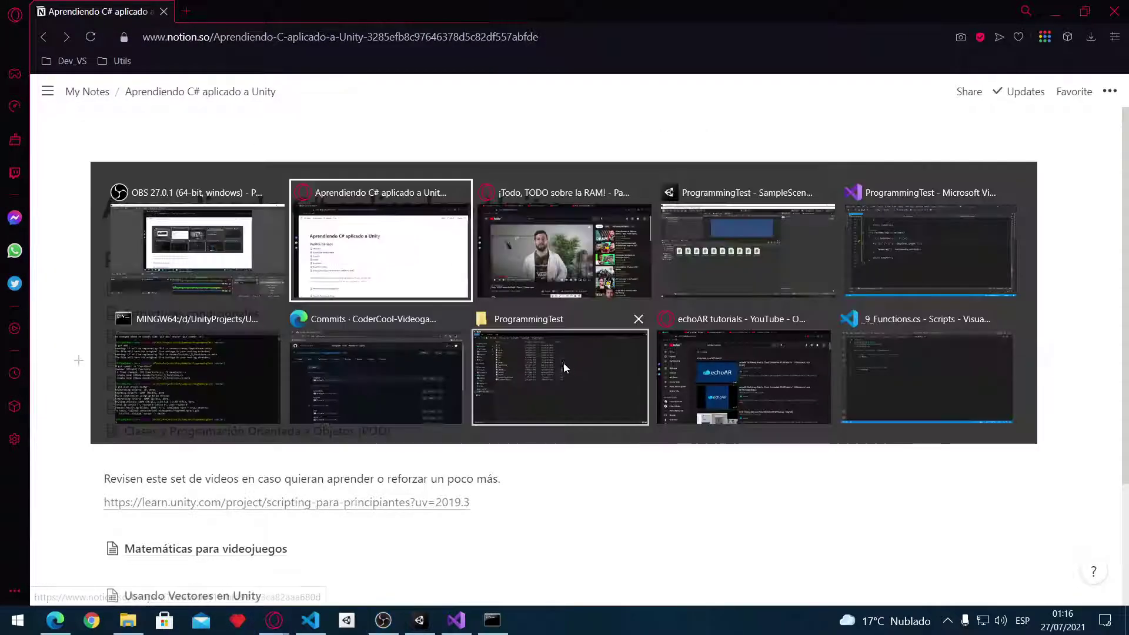
pyautogui.hotkey('alt', 'Tab')
pyautogui.hotkey('alt', 'Tab')
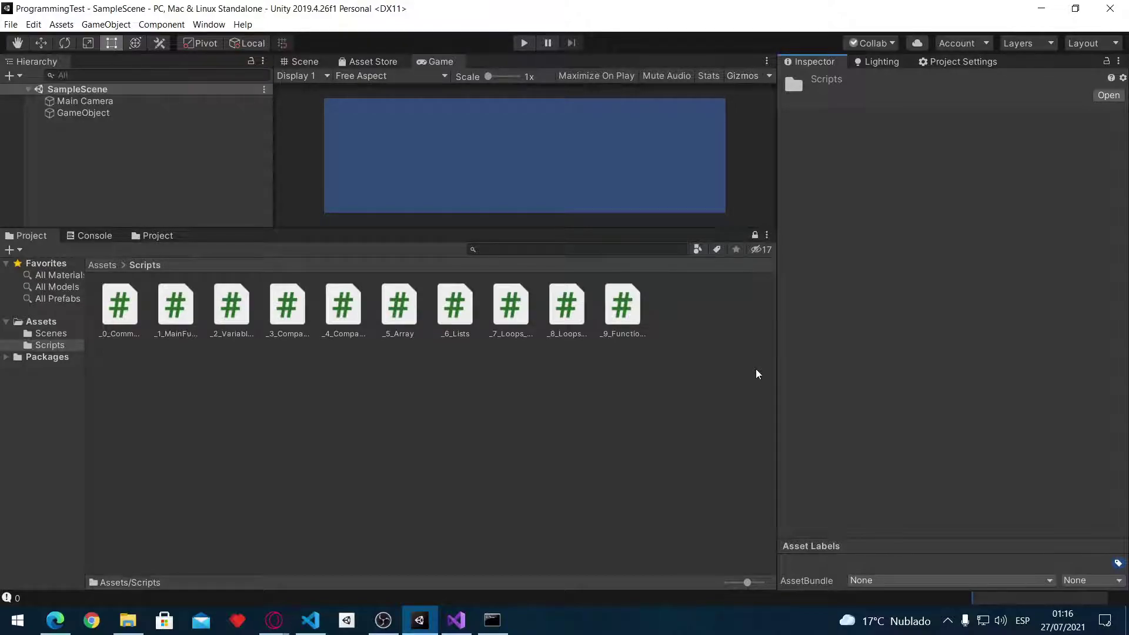
# Remove the 9_Functions script component from GameObject
pyautogui.click(179, 113)
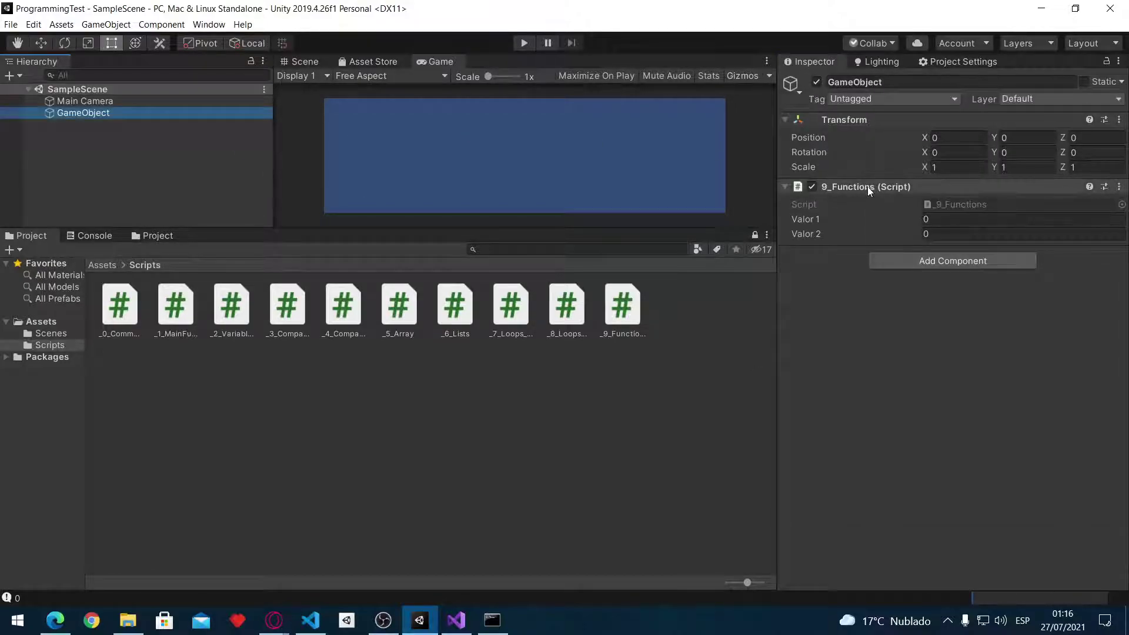
pyautogui.rightClick(867, 186)
pyautogui.click(928, 213)
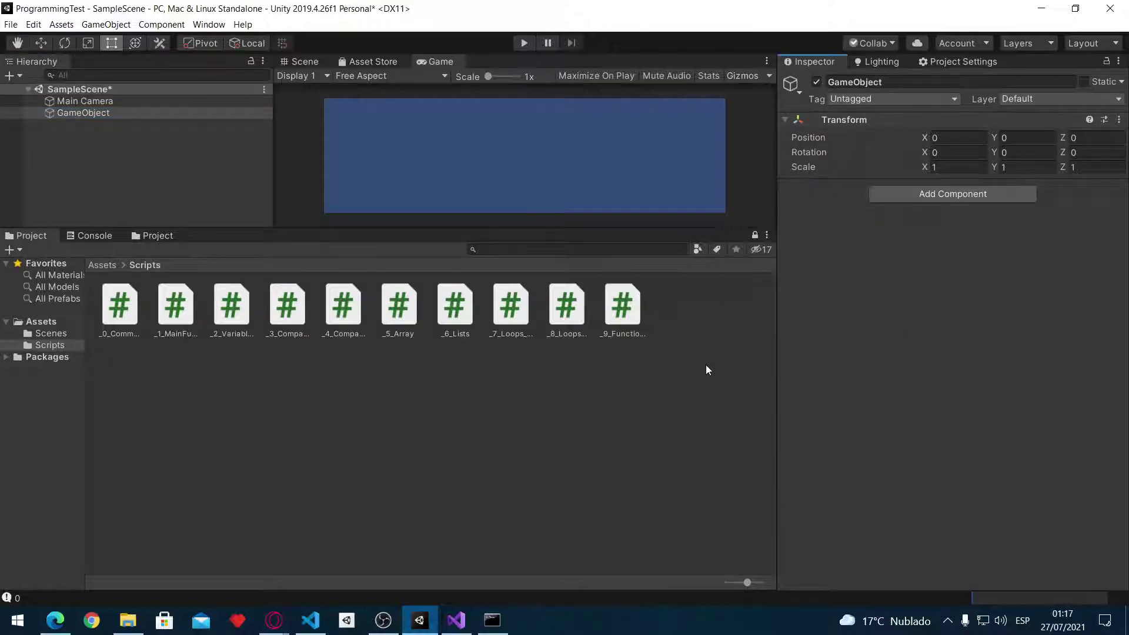
# Create a new C# script named _10_Vectors in the Scripts folder
pyautogui.rightClick(707, 368)
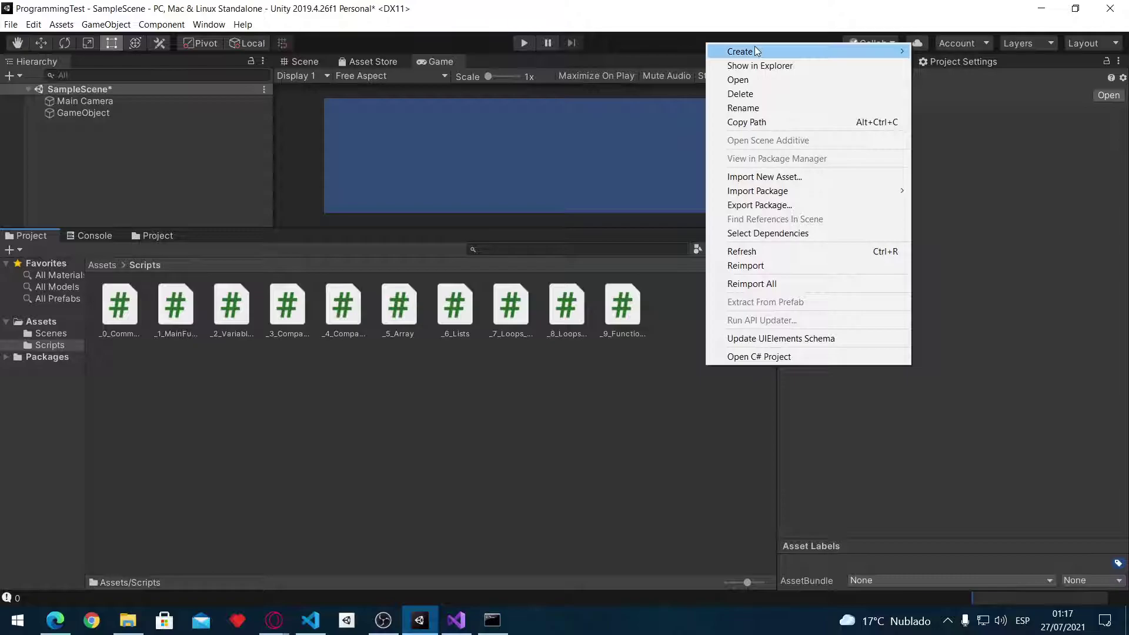
pyautogui.moveTo(757, 51)
pyautogui.click(961, 71)
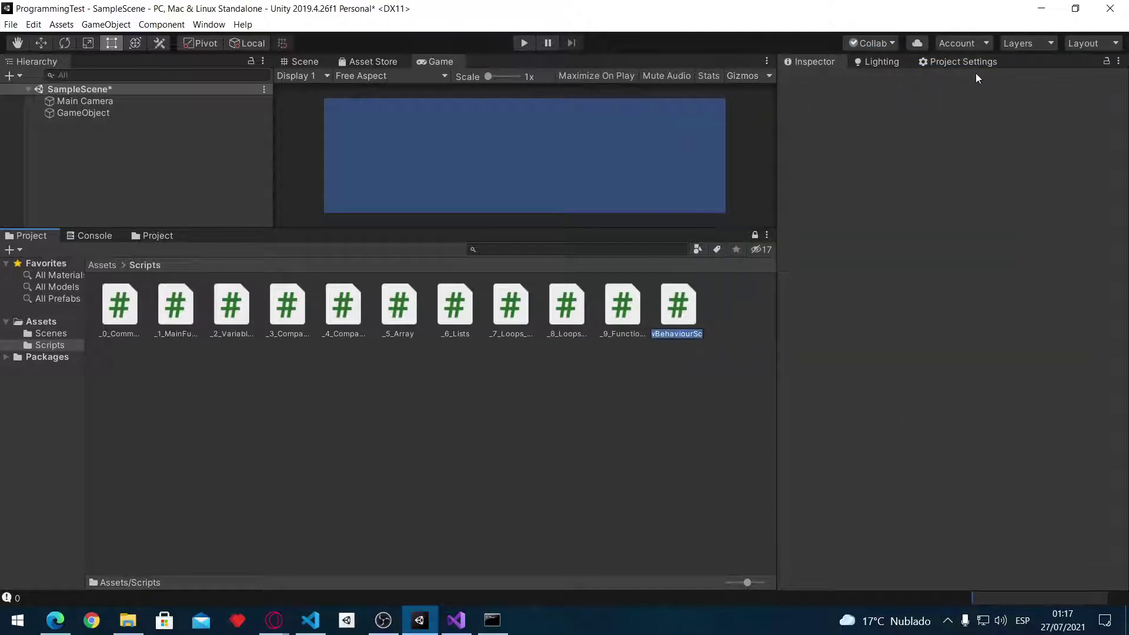
pyautogui.write('_10_')
pyautogui.write('Vector')
pyautogui.write('s')
pyautogui.press('Return')
# Open _10_Vectors.cs and delete the template comments above Start and Update
pyautogui.doubleClick(685, 315)
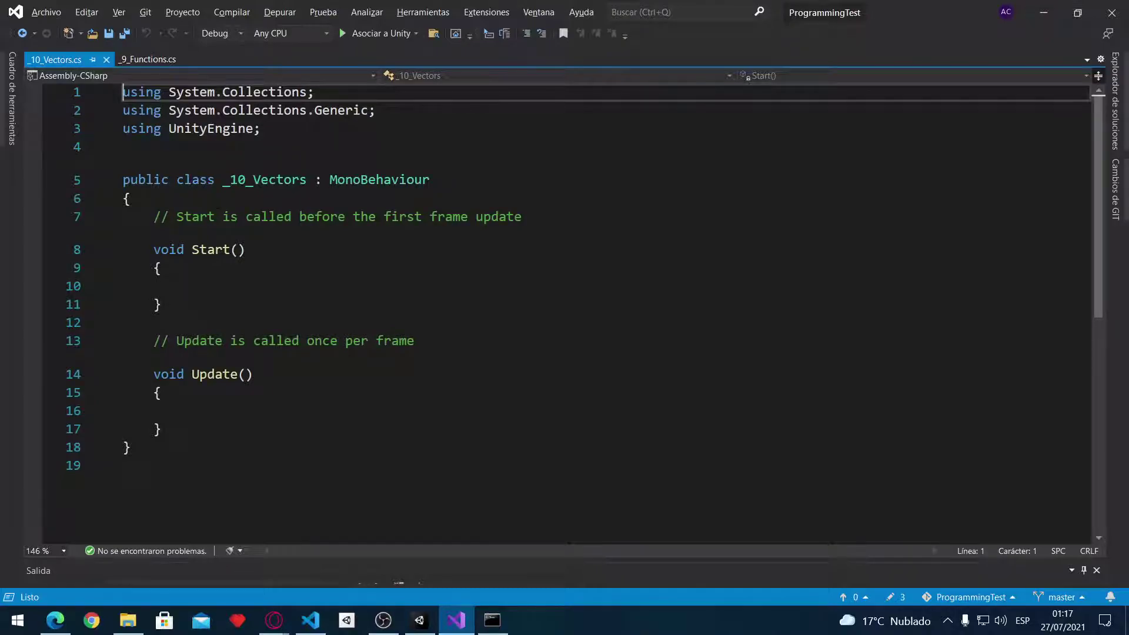
pyautogui.moveTo(153, 216); pyautogui.dragTo(522, 216)
pyautogui.press('BackSpace')
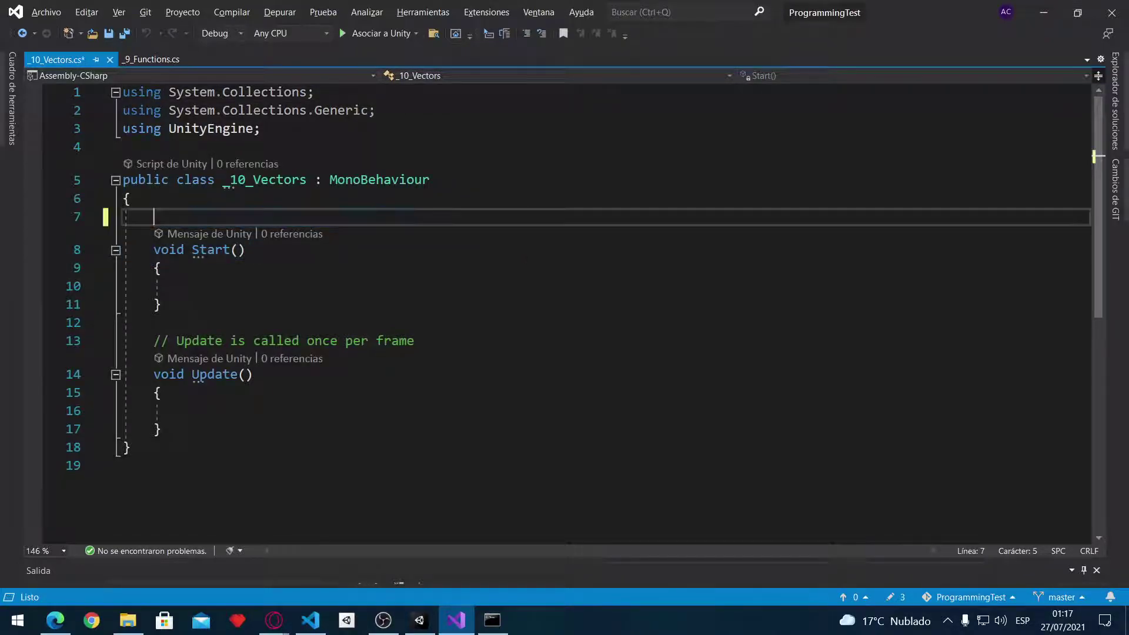
pyautogui.moveTo(153, 341); pyautogui.dragTo(414, 341)
pyautogui.press('BackSpace')
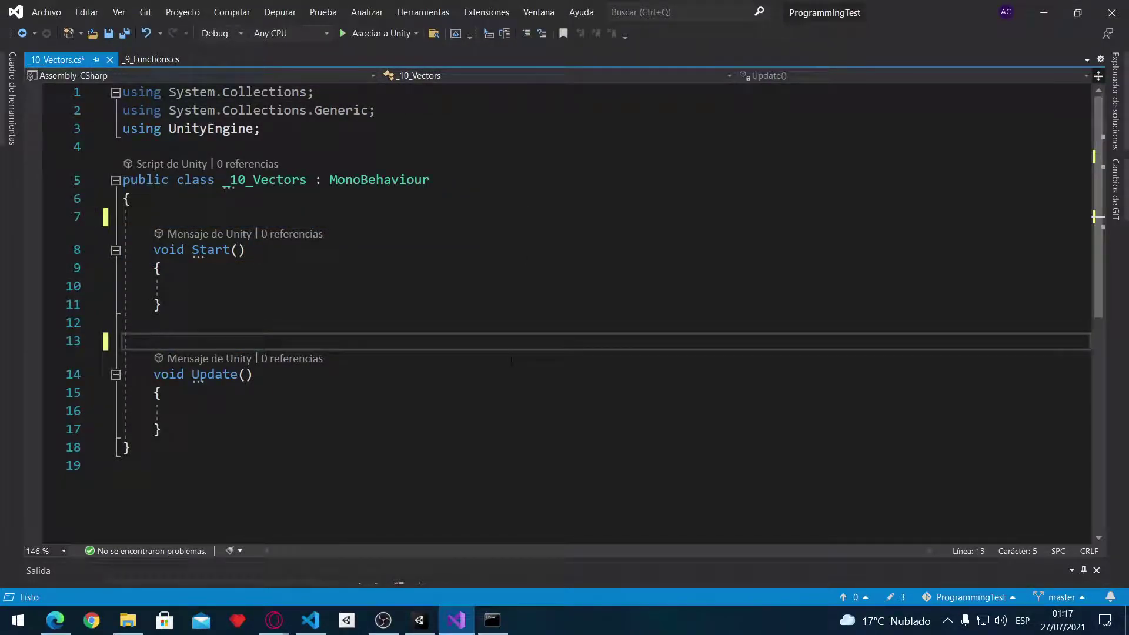
# Add two blank lines above Start and save the script
pyautogui.click(478, 222)
pyautogui.press('Return')
pyautogui.press('Up')
pyautogui.press('Return')
pyautogui.press('Up')
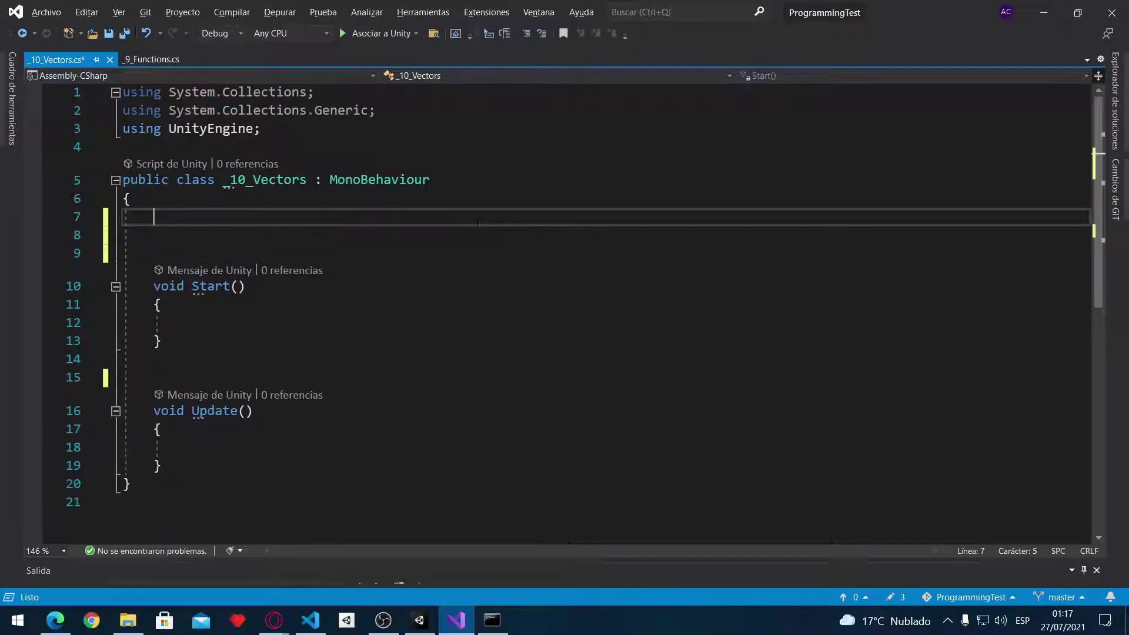
pyautogui.hotkey('ctrl', 's')
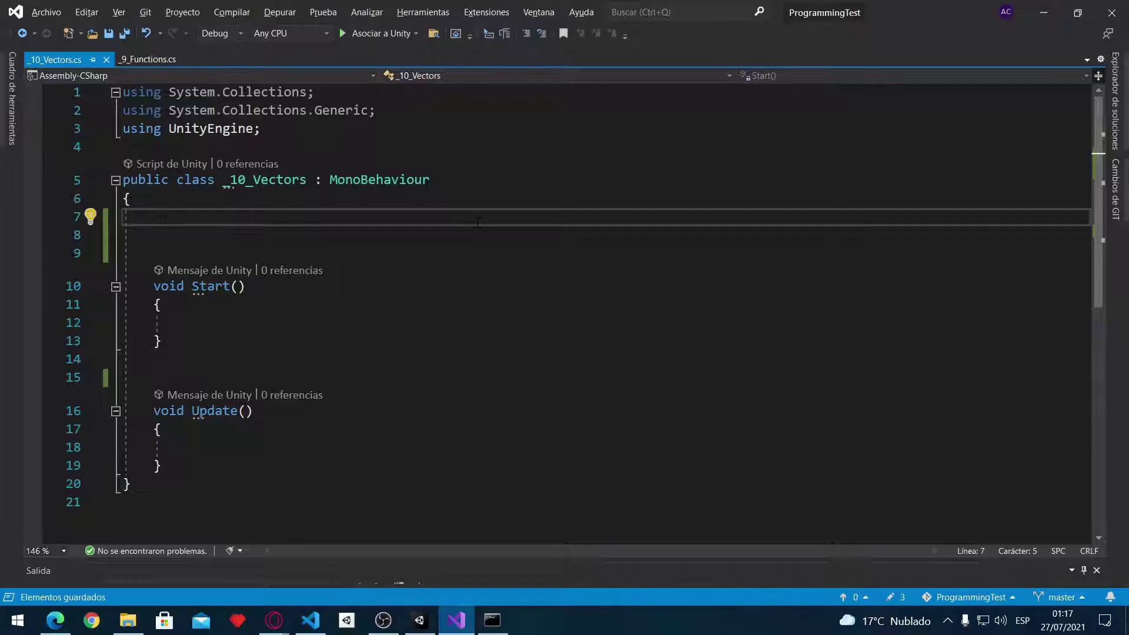
pyautogui.press('super')
# Launch Paint and draw a vertical Y axis and a horizontal X axis as straight lines
pyautogui.write('pai')
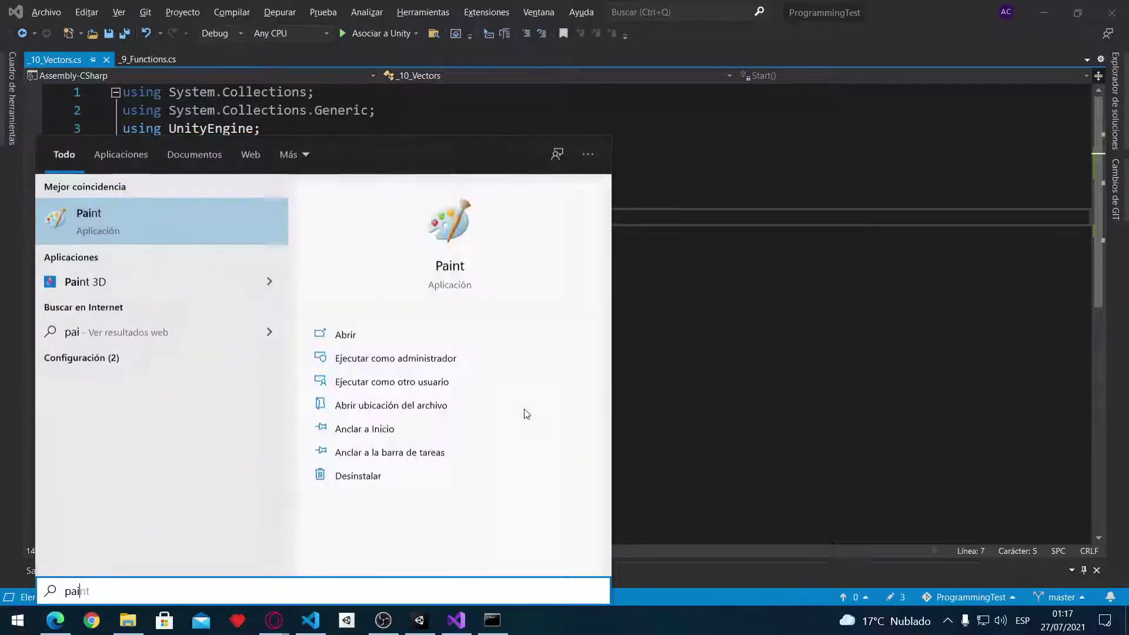
pyautogui.press('Return')
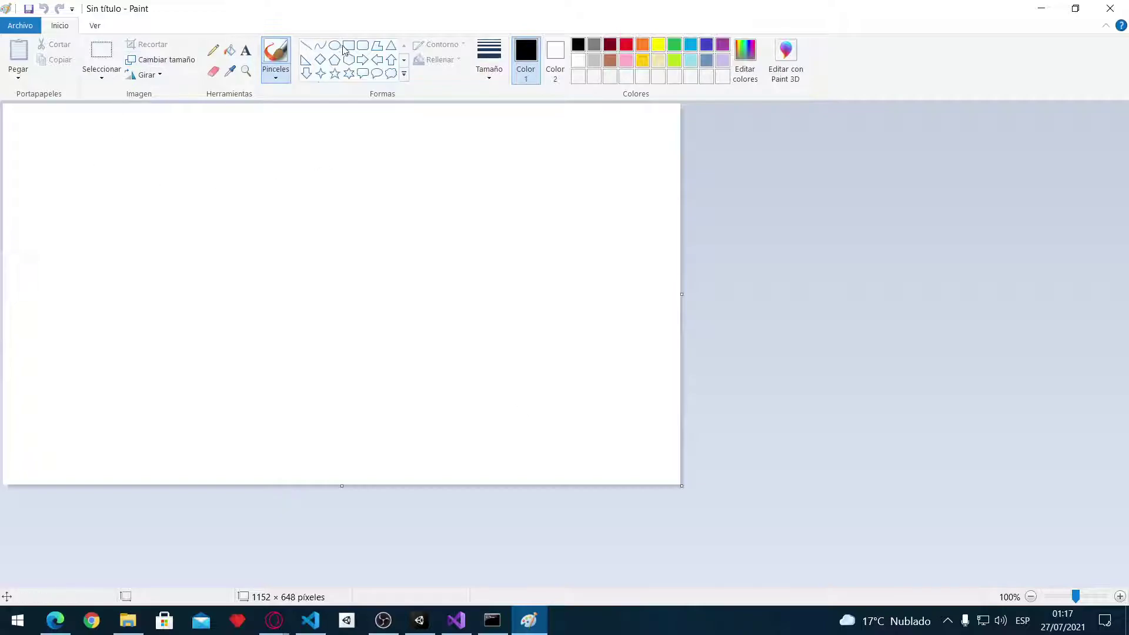
pyautogui.click(305, 50)
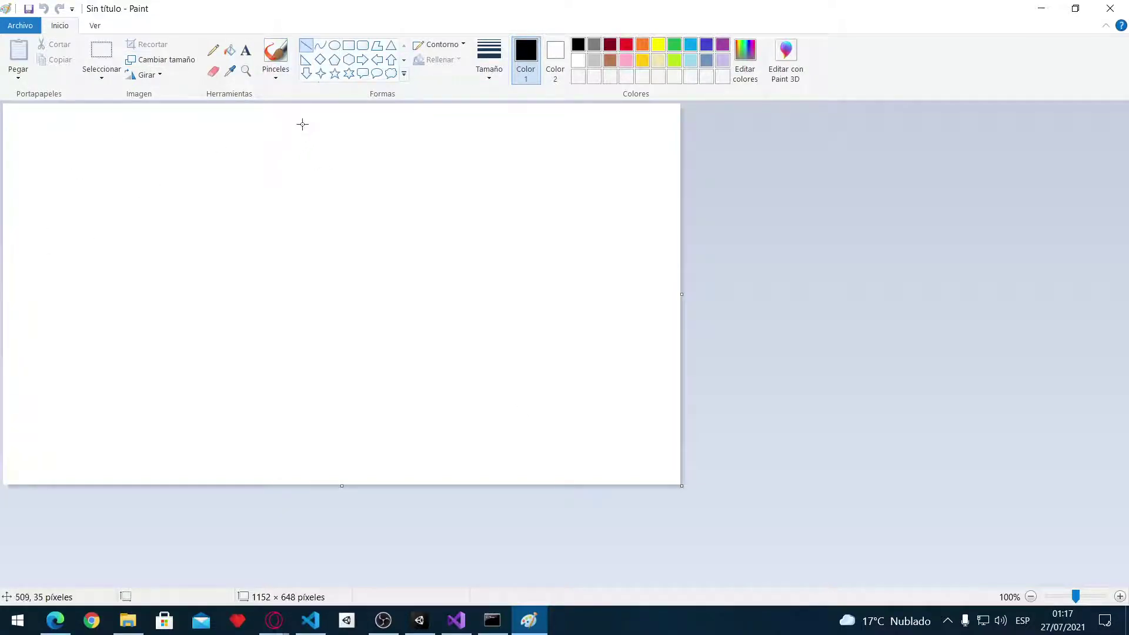
pyautogui.moveTo(298, 116); pyautogui.dragTo(298, 435)
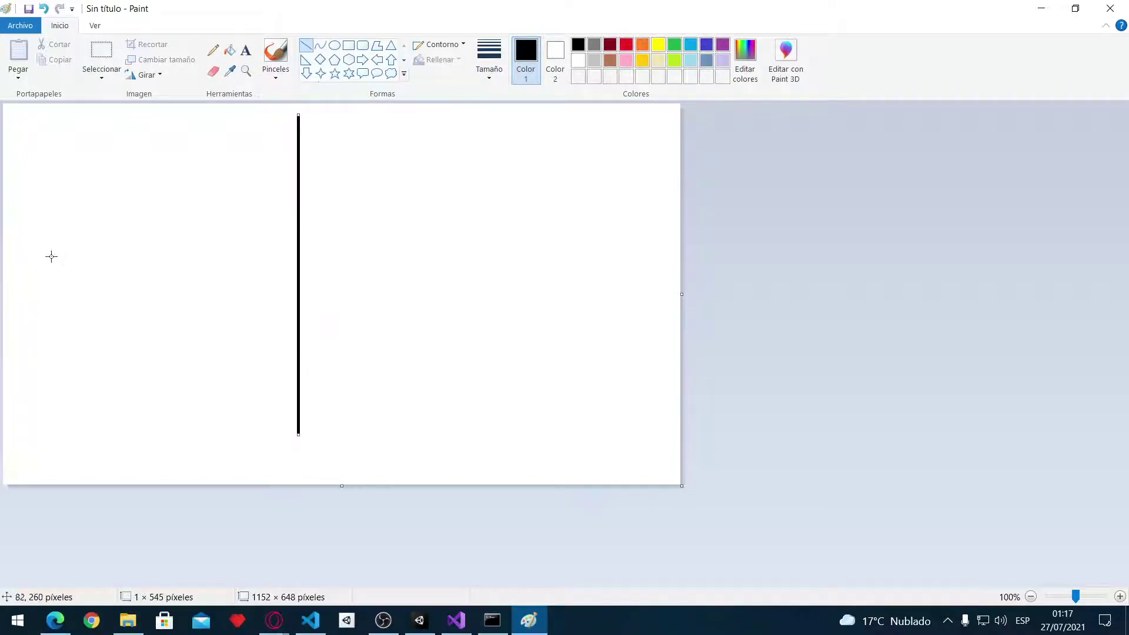
pyautogui.moveTo(52, 256)
pyautogui.keyDown('shift'); pyautogui.mouseDown()
pyautogui.moveTo(666, 263)
pyautogui.moveTo(576, 278)
pyautogui.mouseUp(); pyautogui.keyUp('shift')
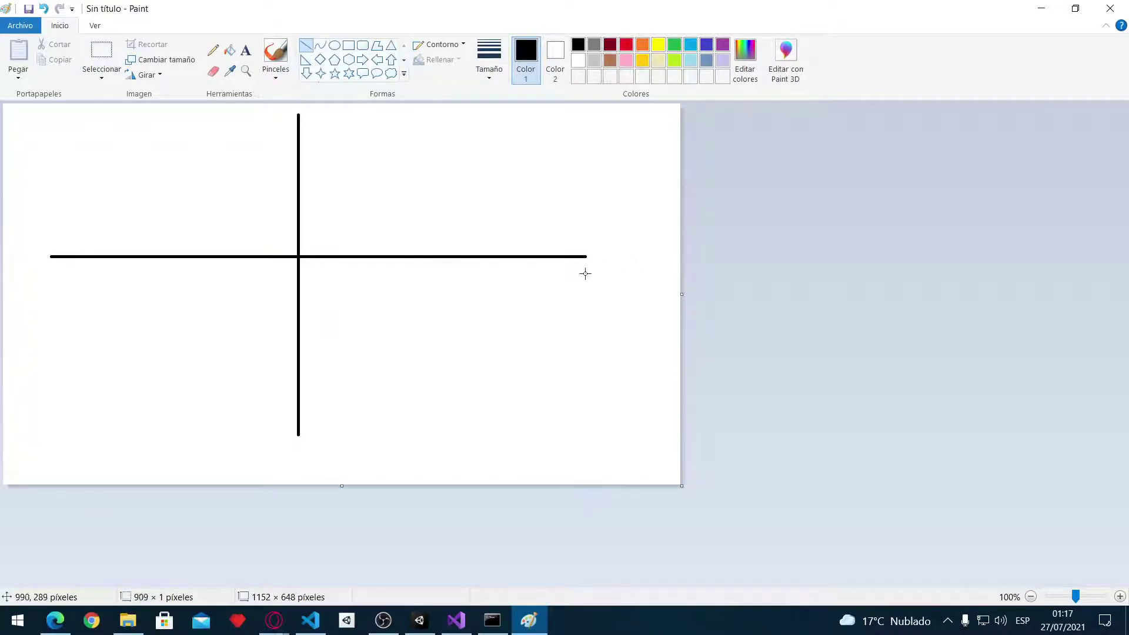
pyautogui.keyDown('shift'); pyautogui.moveTo(575, 279); pyautogui.dragTo(576, 279); pyautogui.keyUp('shift')
pyautogui.click(842, 207)
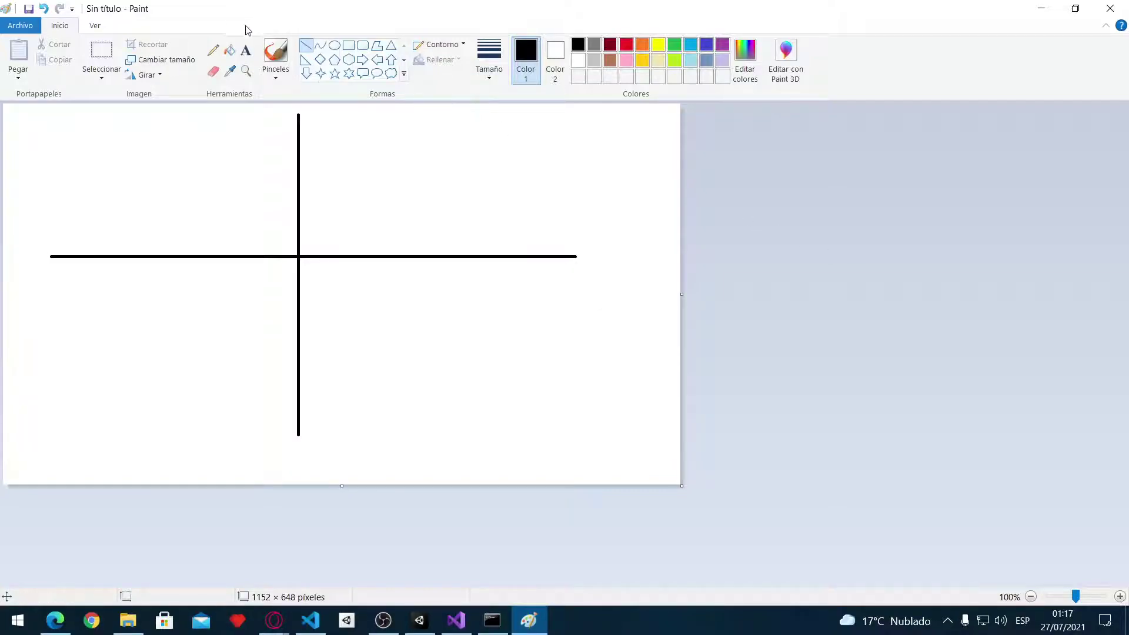
# Brush-write the X label, number the x-axis from -∞ to +∞, and add arrowheads at both ends
pyautogui.click(282, 60)
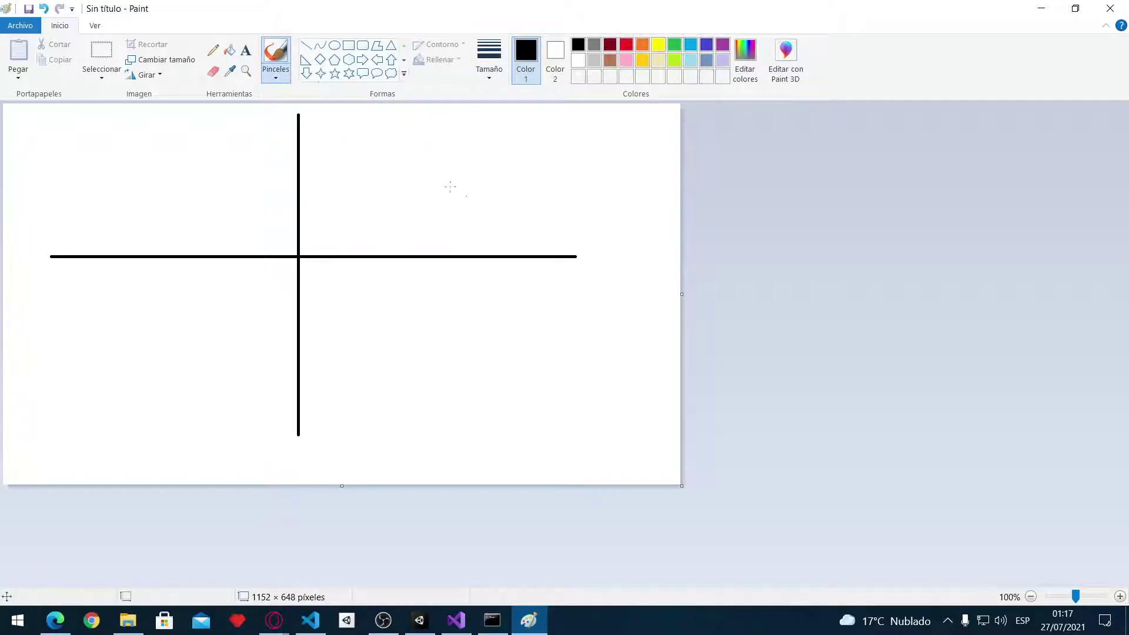
pyautogui.moveTo(587, 252)
pyautogui.mouseDown()
pyautogui.moveTo(611, 274)
pyautogui.moveTo(587, 274)
pyautogui.mouseUp()
pyautogui.moveTo(281, 110)
pyautogui.mouseDown()
pyautogui.moveTo(296, 116)
pyautogui.moveTo(266, 145)
pyautogui.moveTo(288, 118)
pyautogui.moveTo(260, 135)
pyautogui.mouseUp()
pyautogui.hotkey('ctrl', 'z')
pyautogui.hotkey('ctrl', 'z')
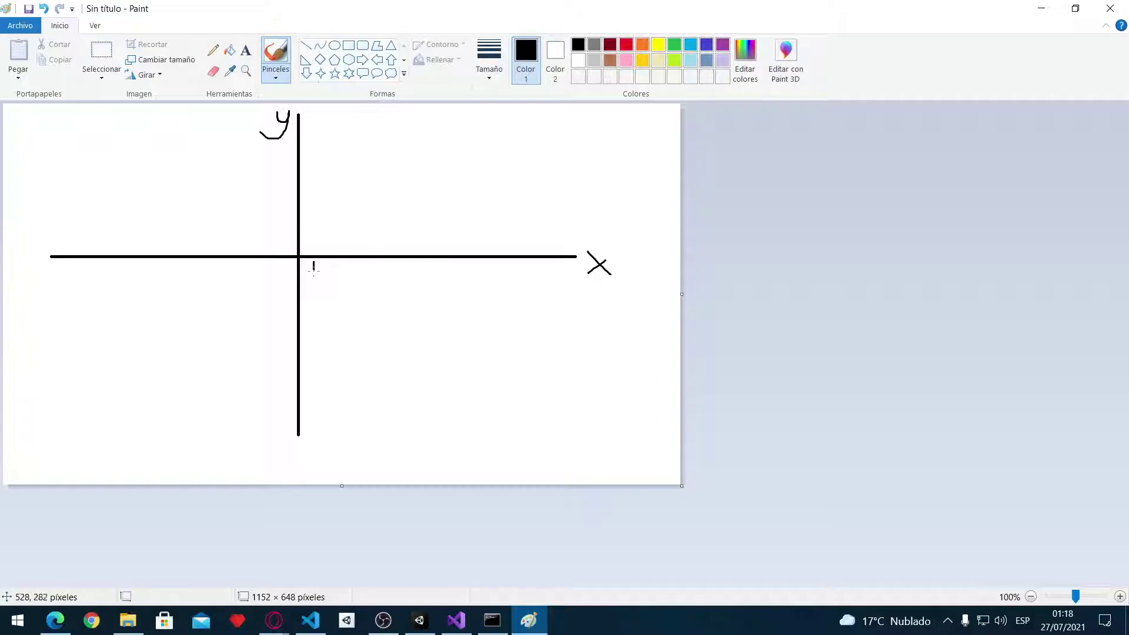
pyautogui.moveTo(331, 264); pyautogui.dragTo(415, 284)
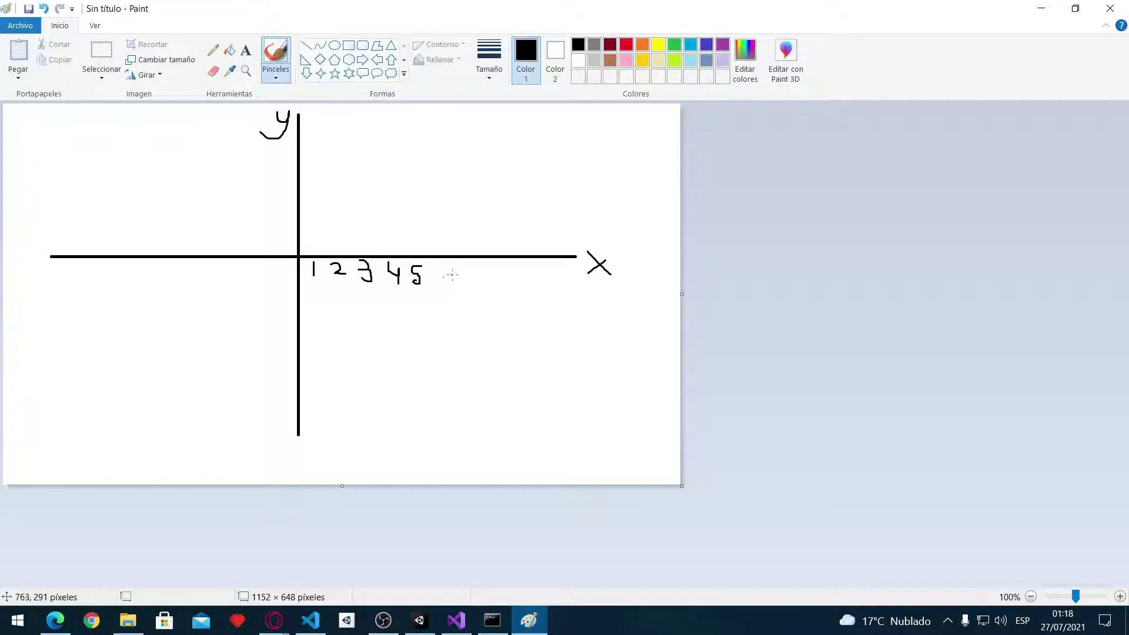
pyautogui.moveTo(553, 266); pyautogui.dragTo(544, 266)
pyautogui.moveTo(276, 271)
pyautogui.mouseDown()
pyautogui.moveTo(289, 279)
pyautogui.moveTo(172, 263)
pyautogui.moveTo(190, 267)
pyautogui.moveTo(188, 280)
pyautogui.mouseUp()
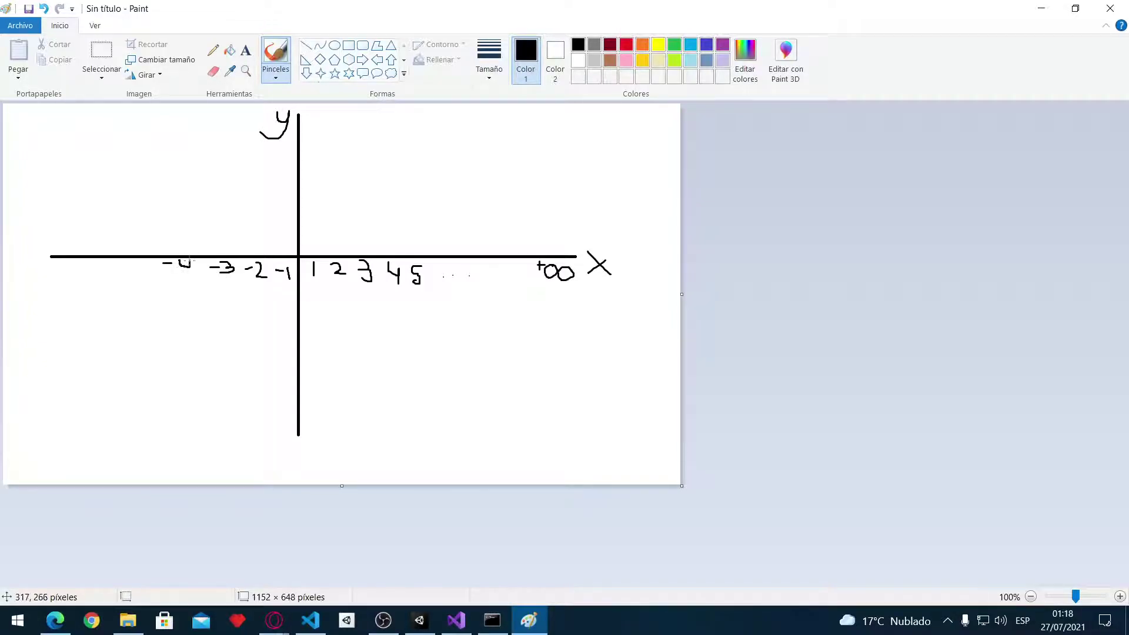
pyautogui.click(152, 269)
pyautogui.moveTo(43, 266); pyautogui.dragTo(61, 268)
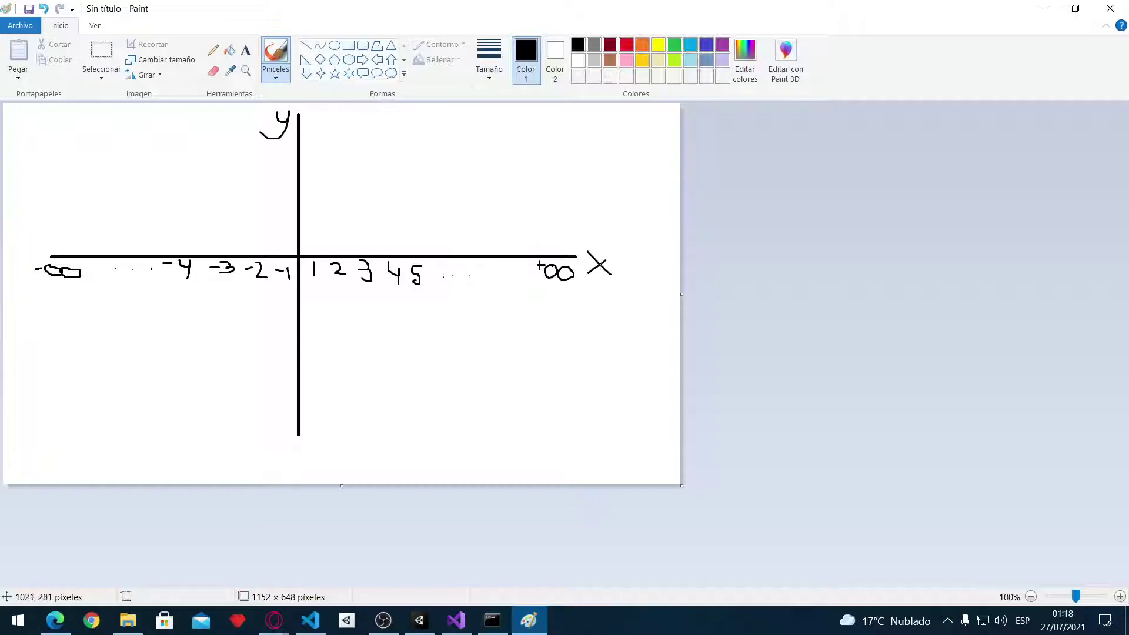
pyautogui.moveTo(577, 252); pyautogui.dragTo(577, 262)
pyautogui.moveTo(59, 250); pyautogui.dragTo(59, 265)
# Number the negative y-axis down to -4, with dots and -∞ at the bottom
pyautogui.moveTo(277, 297)
pyautogui.mouseDown()
pyautogui.moveTo(294, 303)
pyautogui.moveTo(293, 353)
pyautogui.mouseUp()
pyautogui.click(287, 359)
pyautogui.click(288, 369)
pyautogui.click(289, 379)
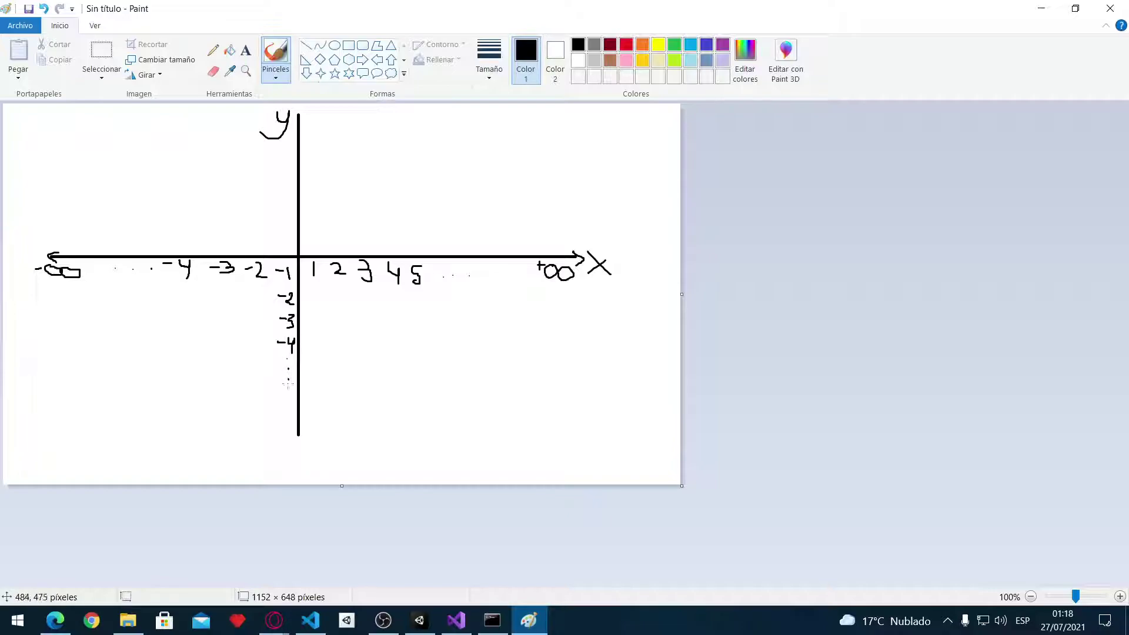
pyautogui.moveTo(264, 416)
pyautogui.mouseDown()
pyautogui.moveTo(293, 402)
pyautogui.moveTo(299, 437)
pyautogui.moveTo(311, 421)
pyautogui.mouseUp()
# Write -9.81, number the positive y-axis up to +∞ with an arrowhead, and draw a guide from x=2
pyautogui.moveTo(525, 457)
pyautogui.mouseDown()
pyautogui.moveTo(531, 474)
pyautogui.moveTo(556, 461)
pyautogui.moveTo(569, 478)
pyautogui.moveTo(600, 474)
pyautogui.moveTo(608, 459)
pyautogui.mouseUp()
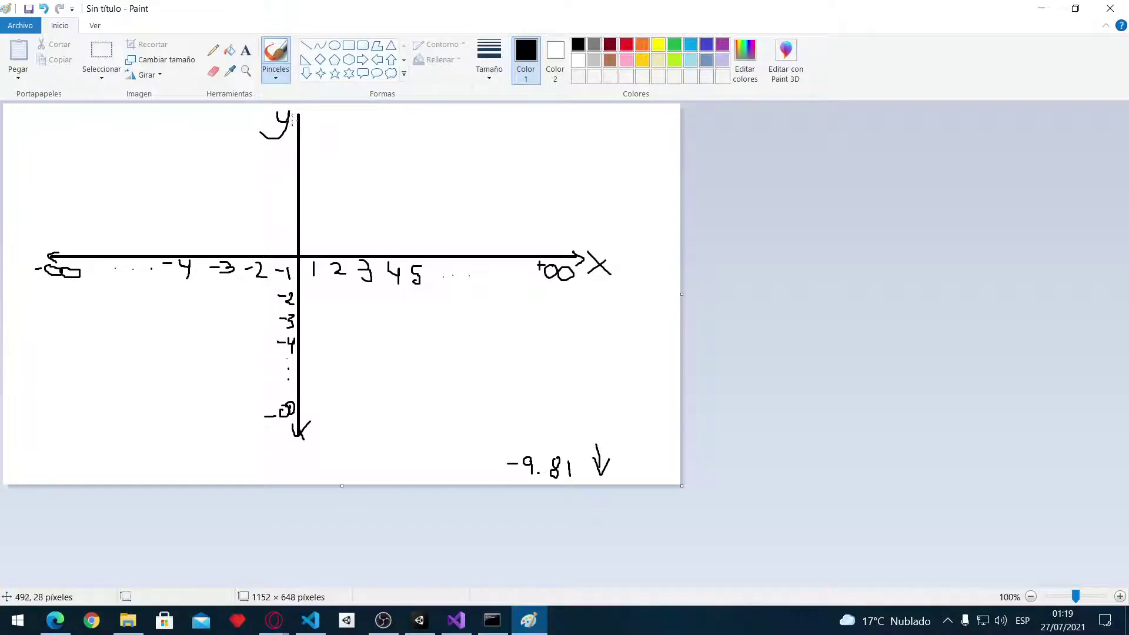
pyautogui.moveTo(296, 113); pyautogui.dragTo(303, 124)
pyautogui.moveTo(280, 202)
pyautogui.mouseDown()
pyautogui.moveTo(289, 209)
pyautogui.moveTo(279, 187)
pyautogui.mouseUp()
pyautogui.moveTo(286, 146); pyautogui.dragTo(288, 150)
pyautogui.moveTo(325, 124); pyautogui.dragTo(335, 126)
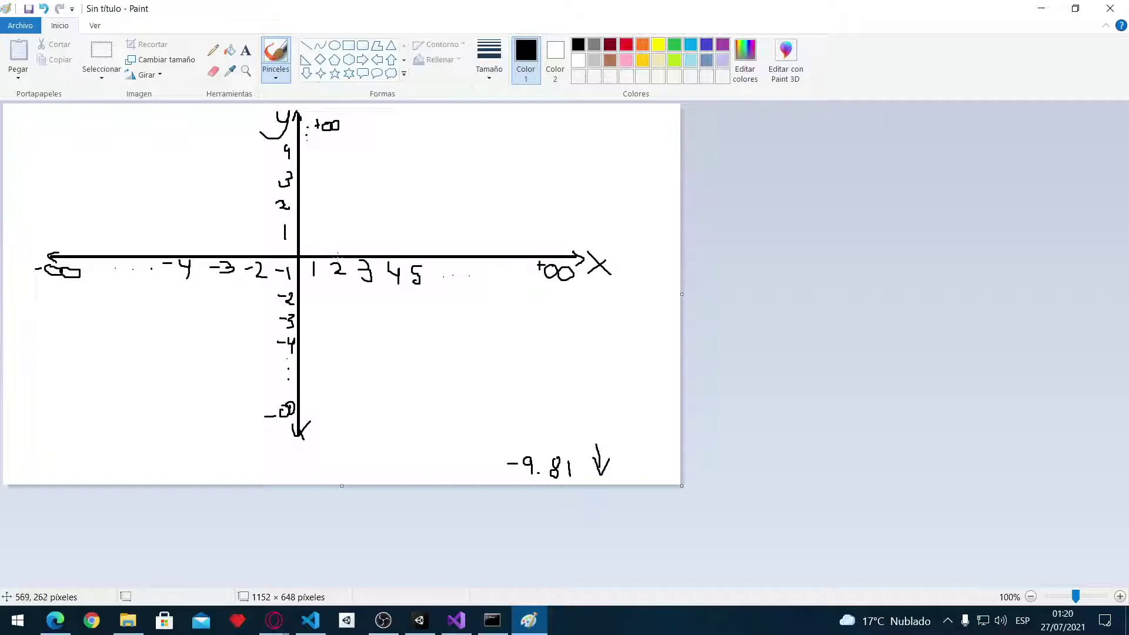
pyautogui.moveTo(337, 243)
pyautogui.mouseDown()
pyautogui.moveTo(323, 233)
pyautogui.moveTo(337, 247)
pyautogui.moveTo(337, 227)
pyautogui.mouseUp()
# Label the point (2,1), write a general (x;y), and plot a (-3;-4) point with guide lines
pyautogui.moveTo(344, 224); pyautogui.dragTo(362, 232)
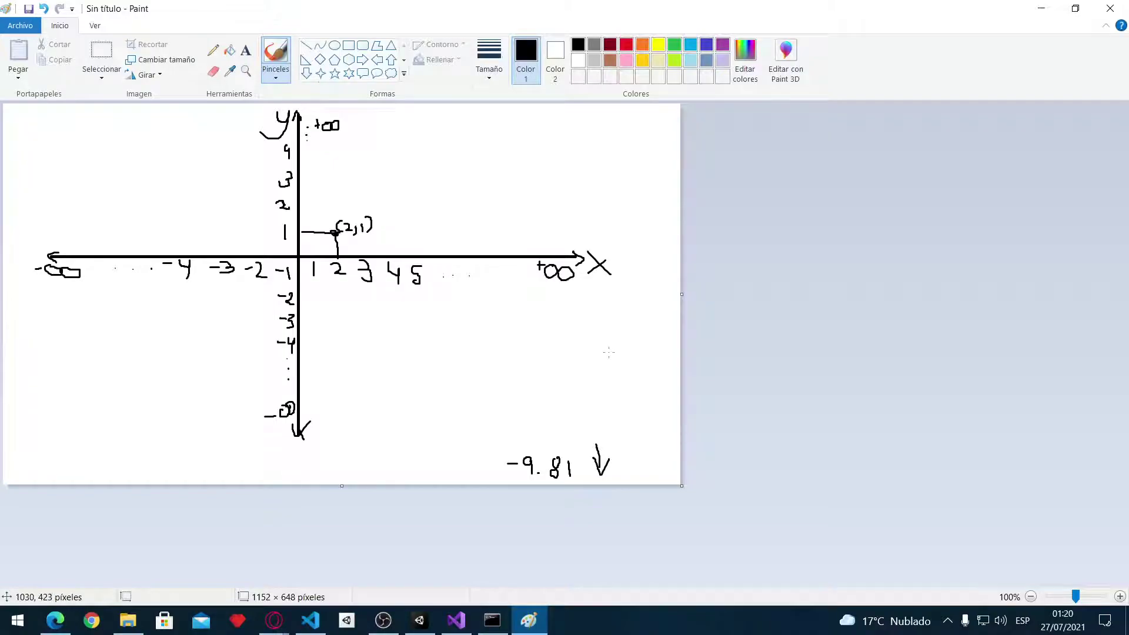
pyautogui.moveTo(606, 352)
pyautogui.mouseDown()
pyautogui.moveTo(603, 373)
pyautogui.moveTo(622, 355)
pyautogui.moveTo(642, 365)
pyautogui.moveTo(631, 384)
pyautogui.moveTo(652, 377)
pyautogui.mouseUp()
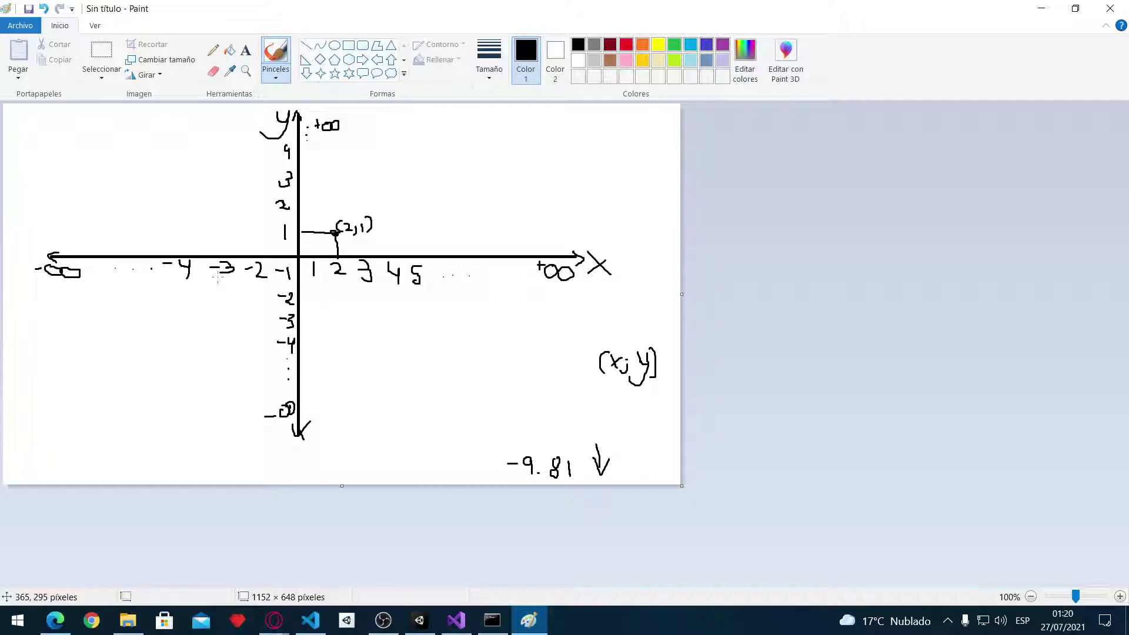
pyautogui.moveTo(218, 278); pyautogui.dragTo(262, 337)
pyautogui.moveTo(194, 347)
pyautogui.mouseDown()
pyautogui.moveTo(205, 366)
pyautogui.moveTo(252, 365)
pyautogui.mouseUp()
pyautogui.click(222, 356)
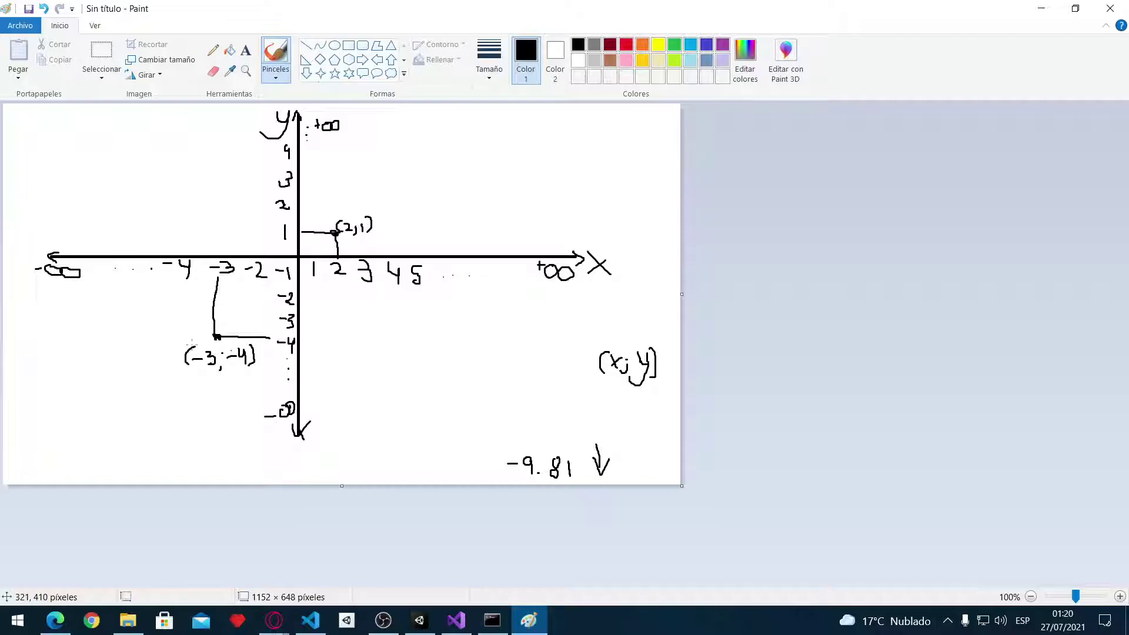
pyautogui.hotkey('alt', 'Tab')
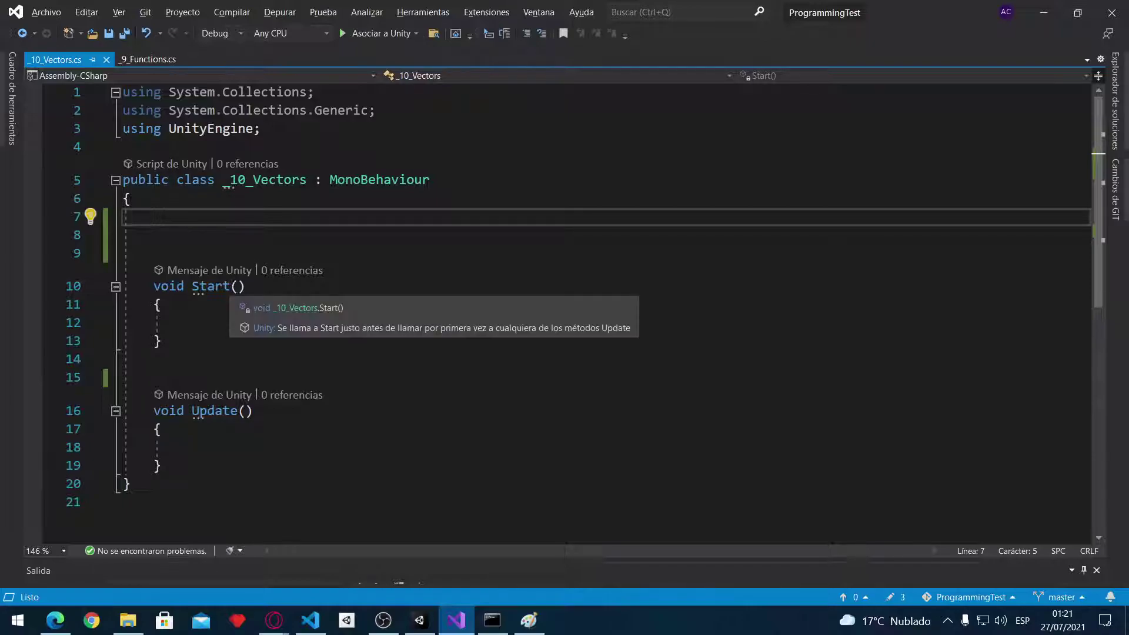
# Remove the extra blank line and add if (Input.GetKeyDown(KeyCode.Q)) inside Update
pyautogui.press('Delete')
pyautogui.press('Delete')
pyautogui.hotkey('ctrl', 's')
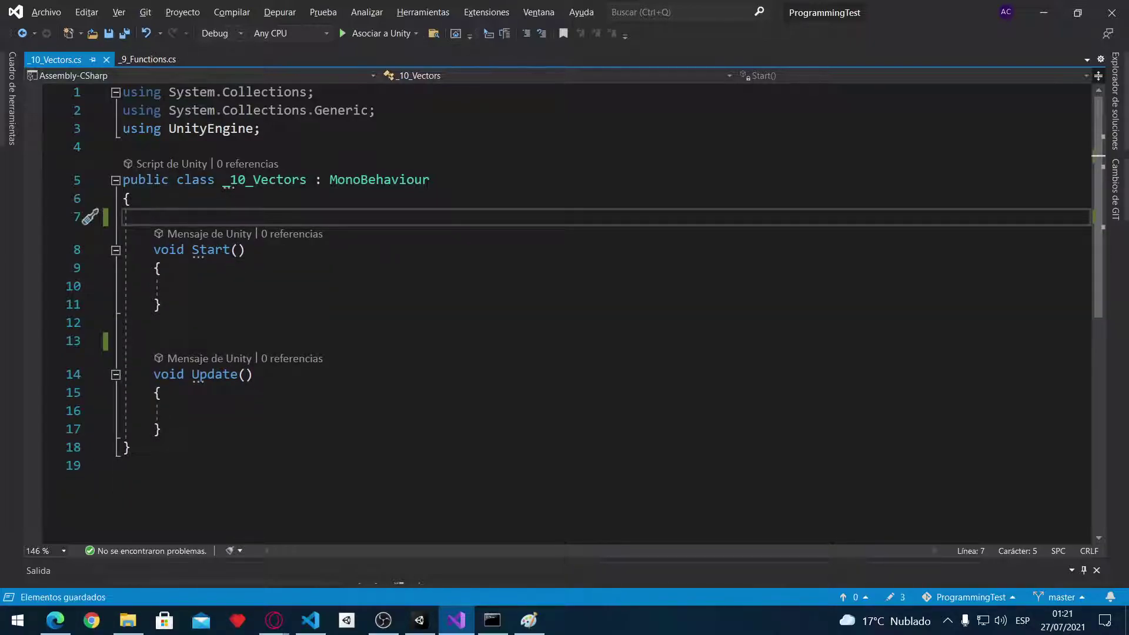
pyautogui.click(221, 393)
pyautogui.click(222, 407)
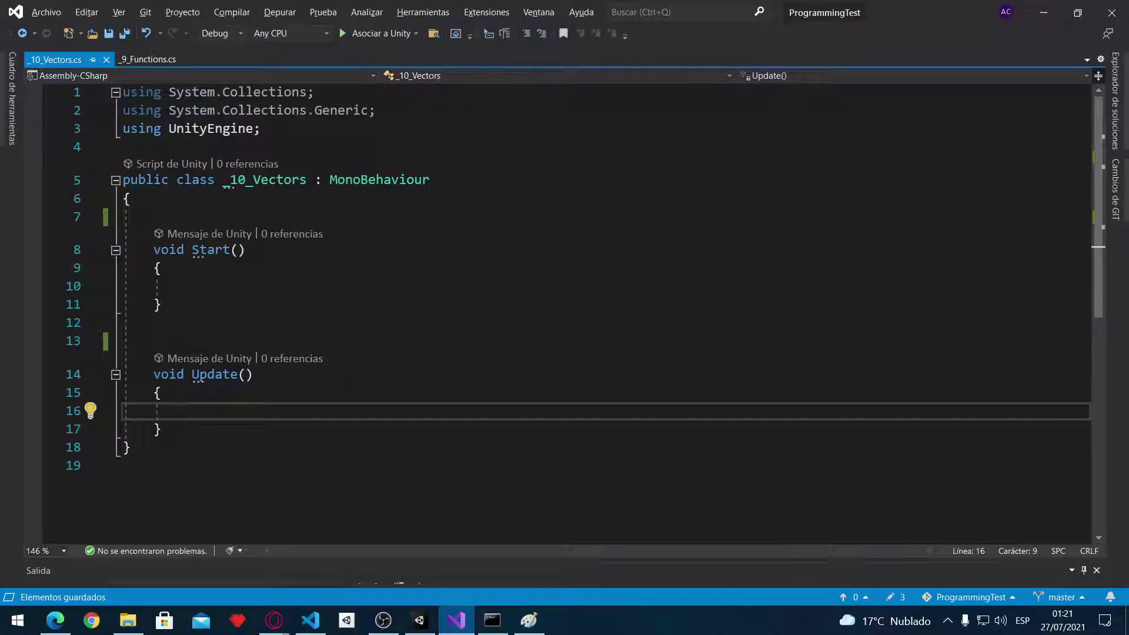
pyautogui.write('if(i')
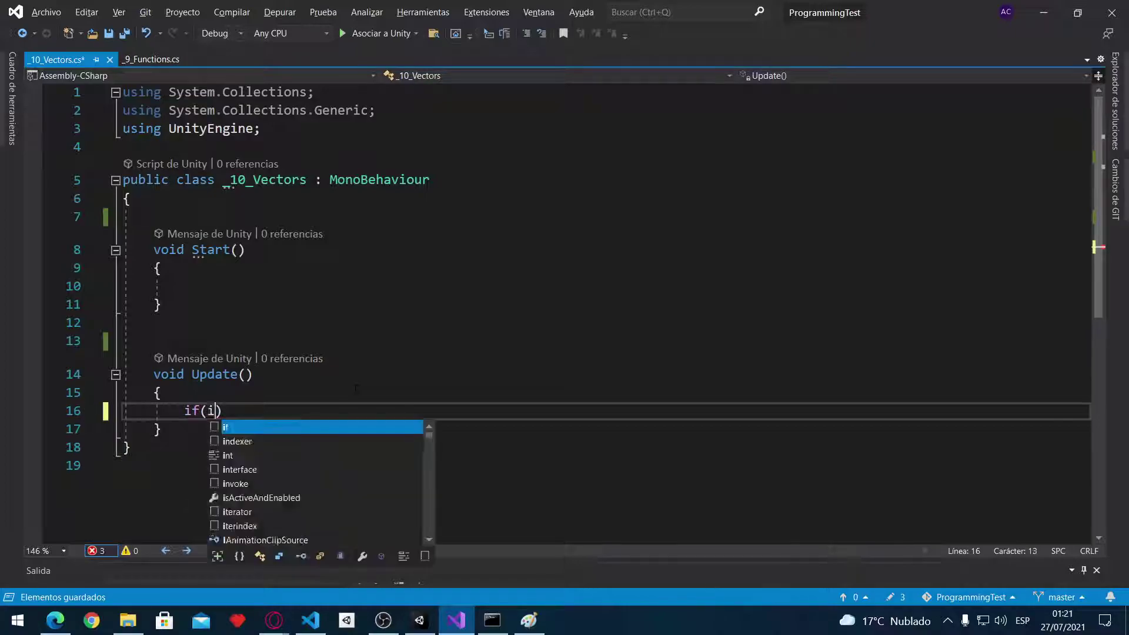
pyautogui.write('npuit')
pyautogui.press('BackSpace')
pyautogui.press('BackSpace')
pyautogui.press('Tab')
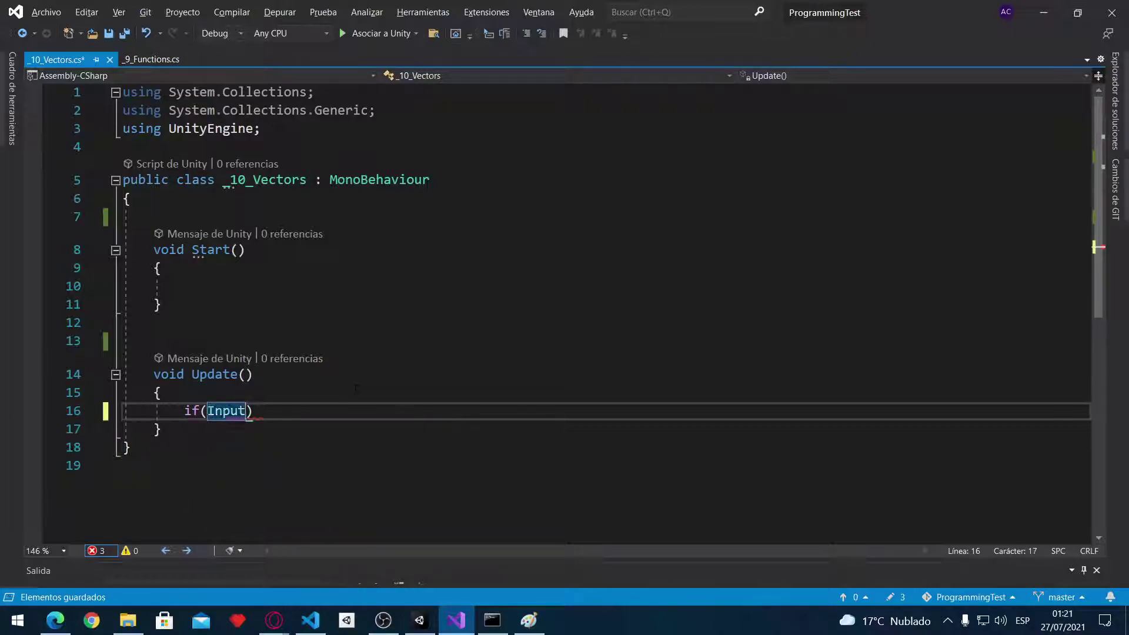
pyautogui.write('.get')
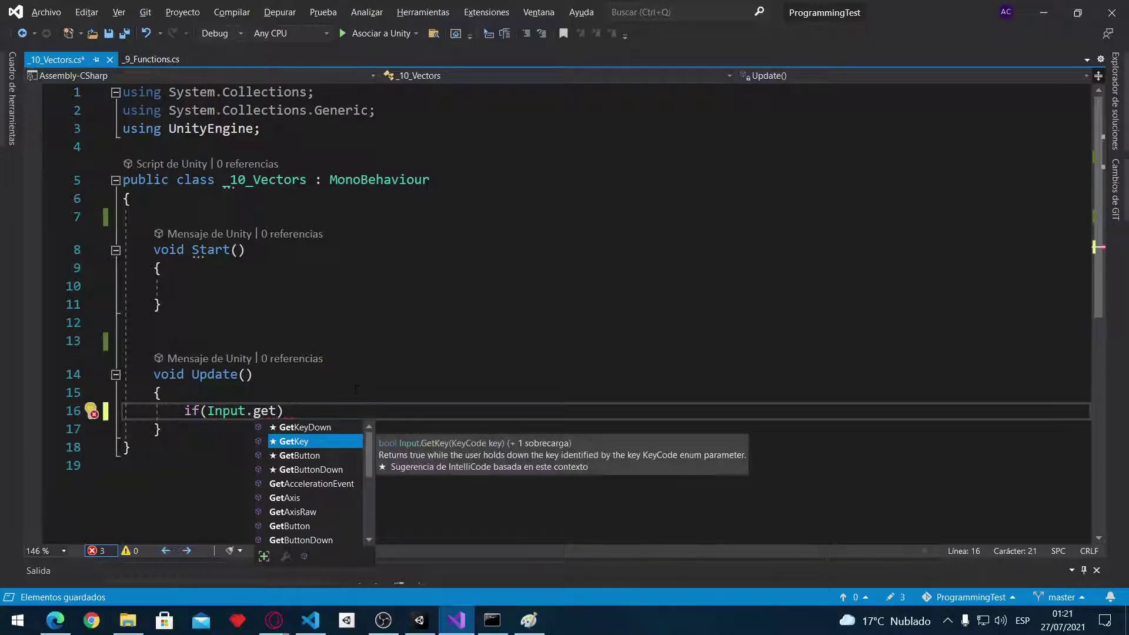
pyautogui.press('Tab')
pyautogui.write('(k')
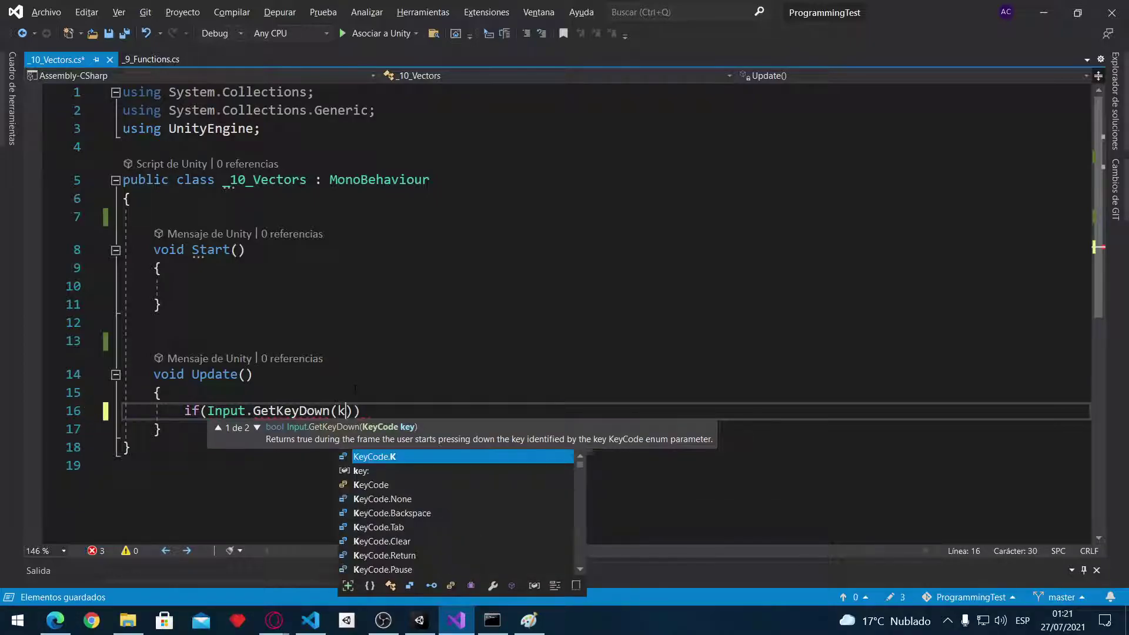
pyautogui.write('ey')
pyautogui.press('Escape')
pyautogui.press('BackSpace')
pyautogui.press('BackSpace')
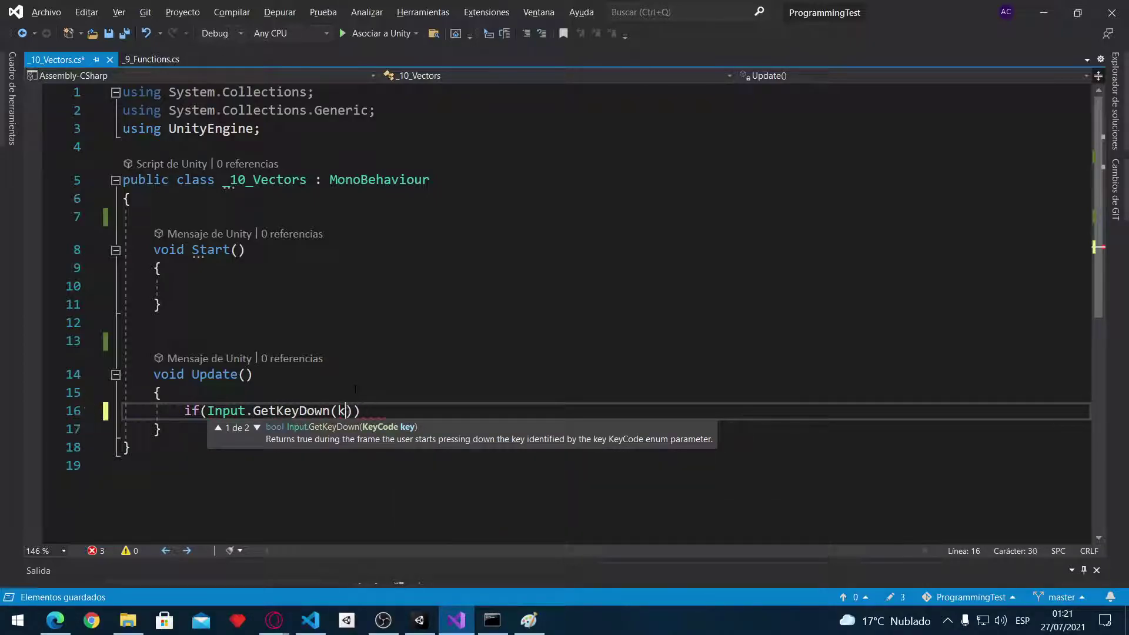
pyautogui.write('eyco')
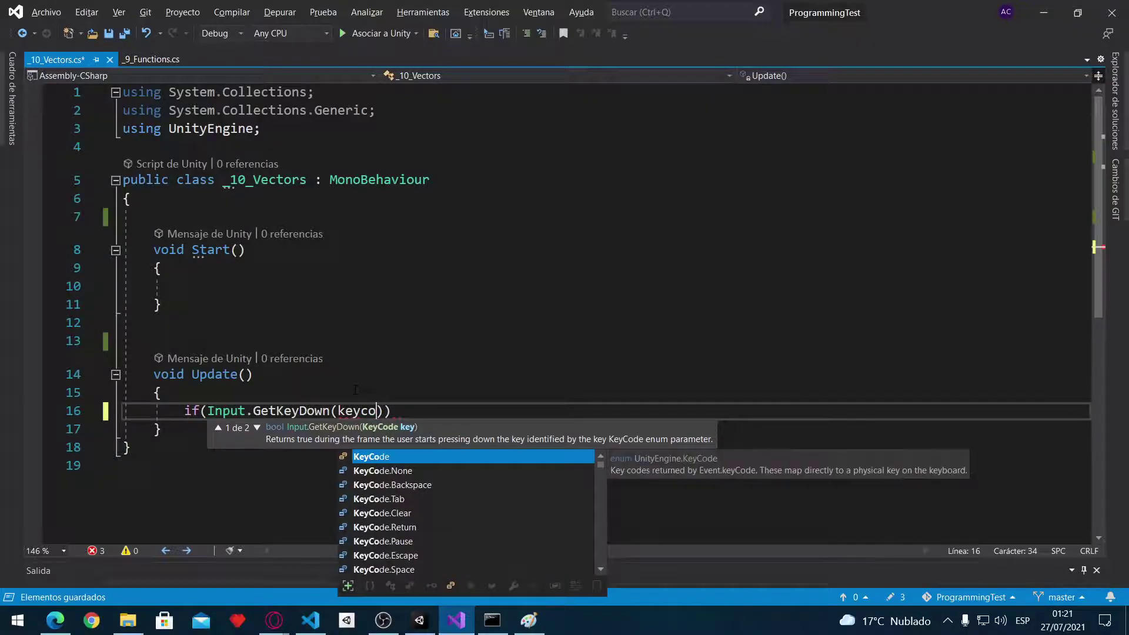
pyautogui.press('Tab')
pyautogui.write('.')
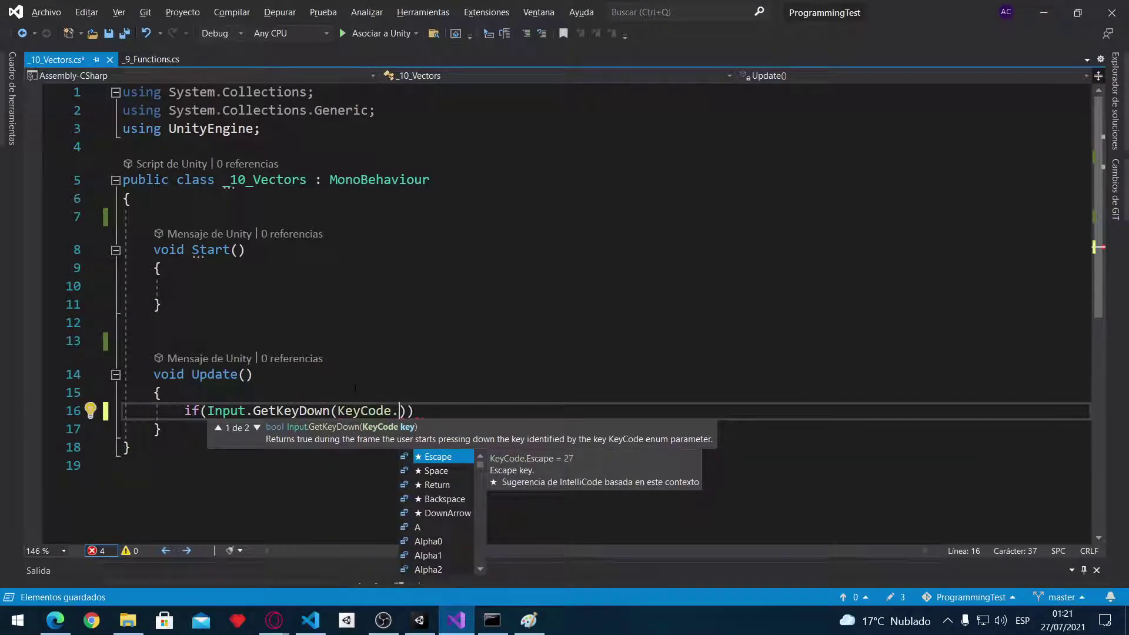
pyautogui.write('q')
pyautogui.press('Tab')
# Make the if body print(transform.position); and save the script
pyautogui.press('Return')
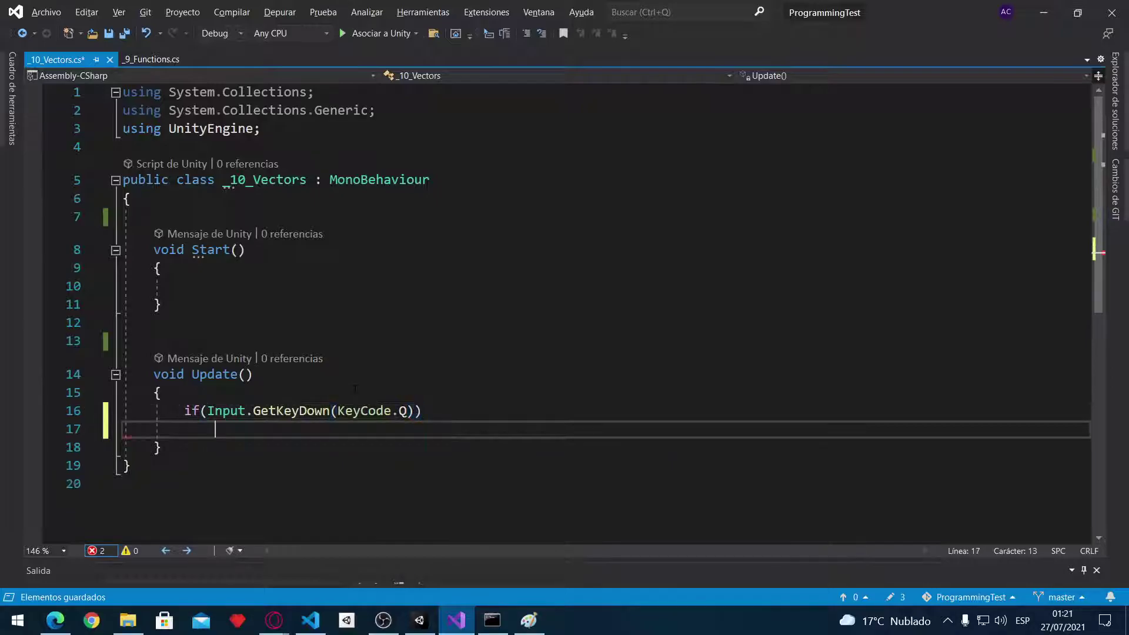
pyautogui.write('print(')
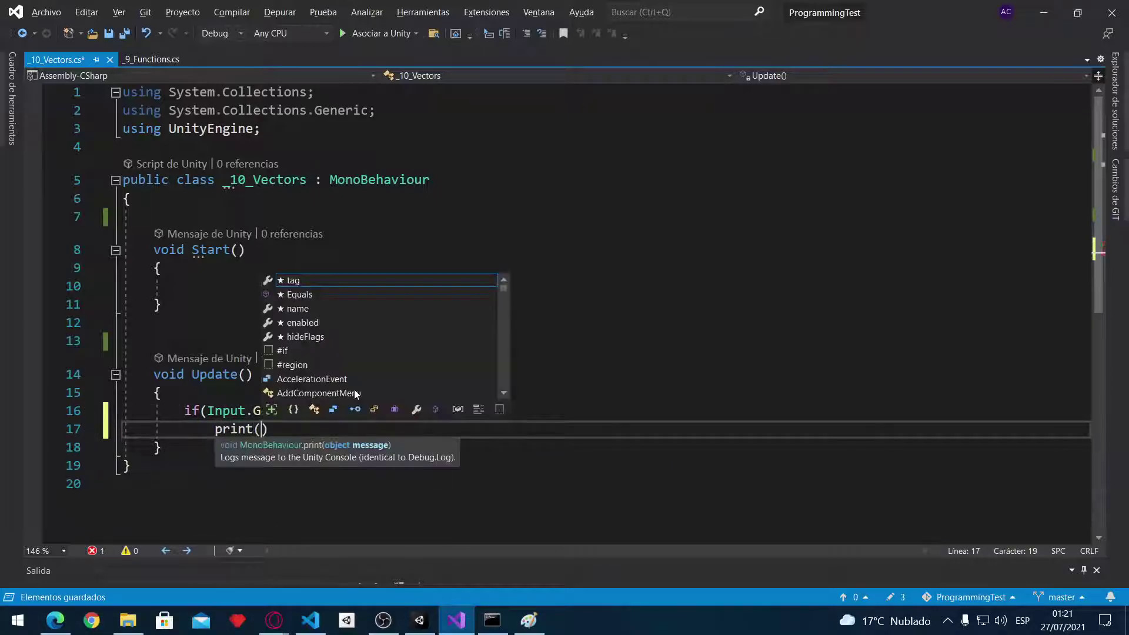
pyautogui.write('tran')
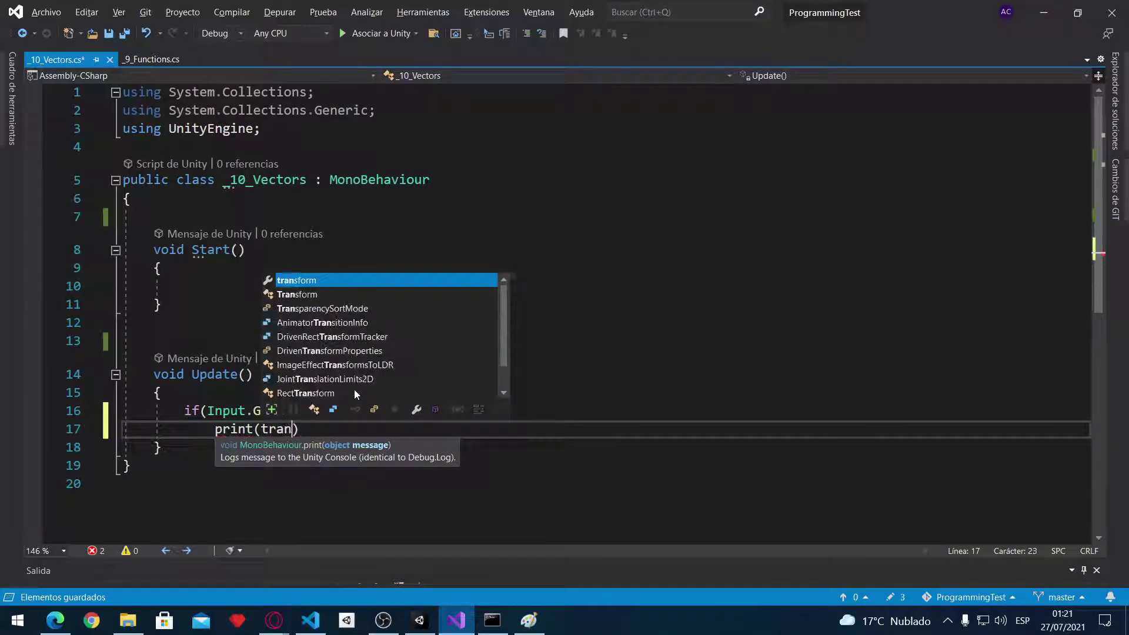
pyautogui.write('sform')
pyautogui.press('Escape')
pyautogui.write('.')
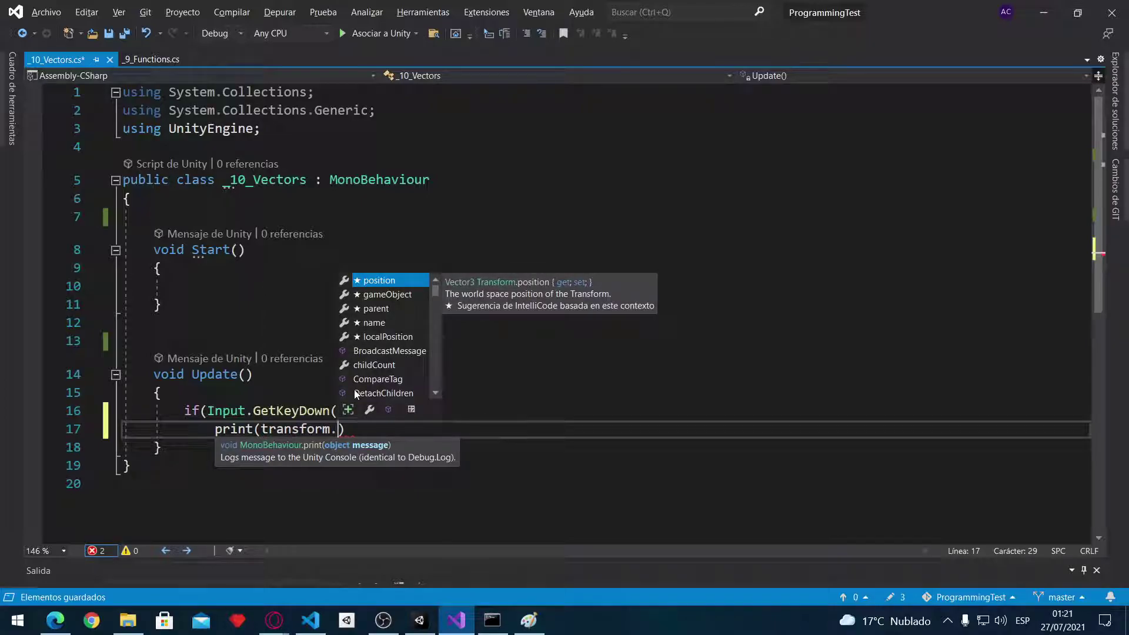
pyautogui.write('po')
pyautogui.press('Tab')
pyautogui.write(';')
pyautogui.hotkey('ctrl', 's')
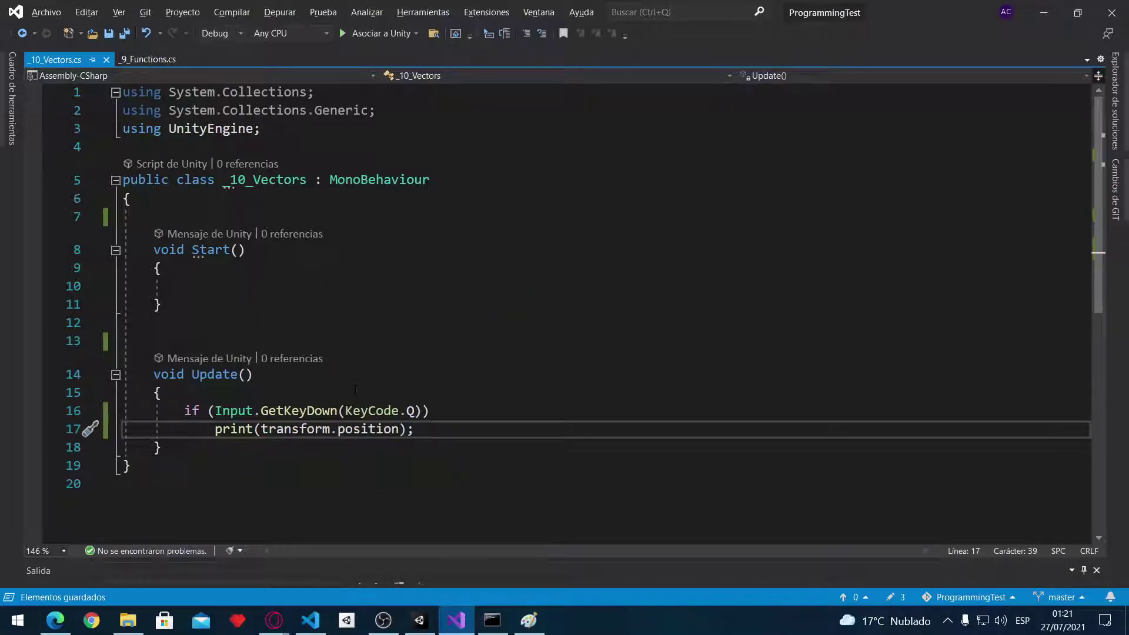
pyautogui.hotkey('alt', 'Tab')
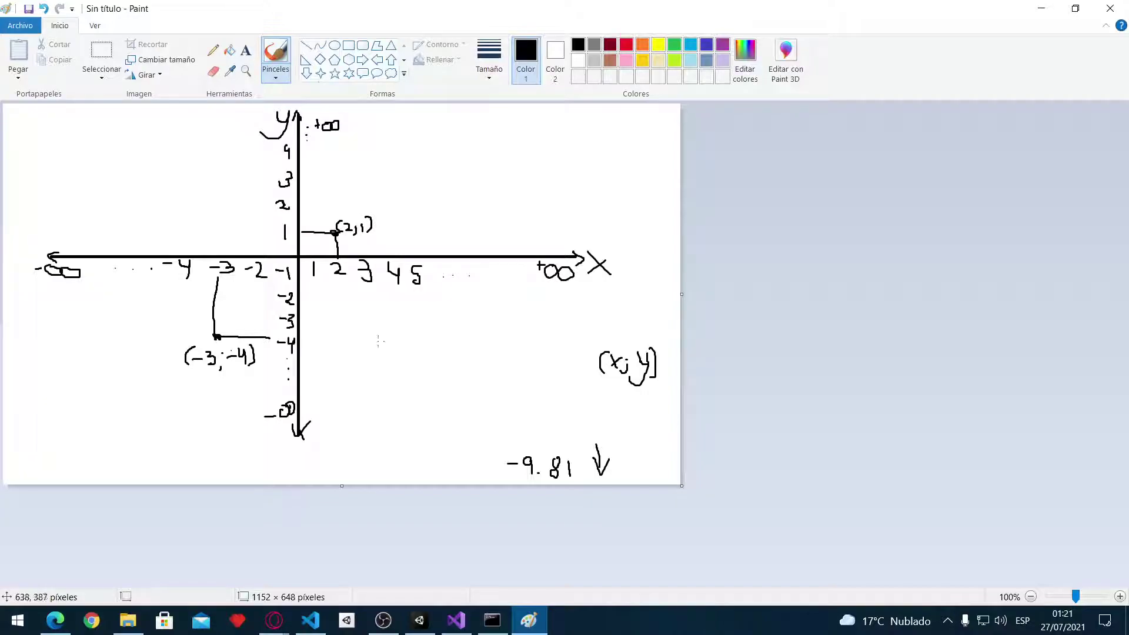
# Hand-write 'Pos' beneath the graph, then switch back to Visual Studio
pyautogui.moveTo(370, 428)
pyautogui.mouseDown()
pyautogui.moveTo(371, 454)
pyautogui.moveTo(415, 436)
pyautogui.moveTo(424, 449)
pyautogui.moveTo(372, 464)
pyautogui.mouseUp()
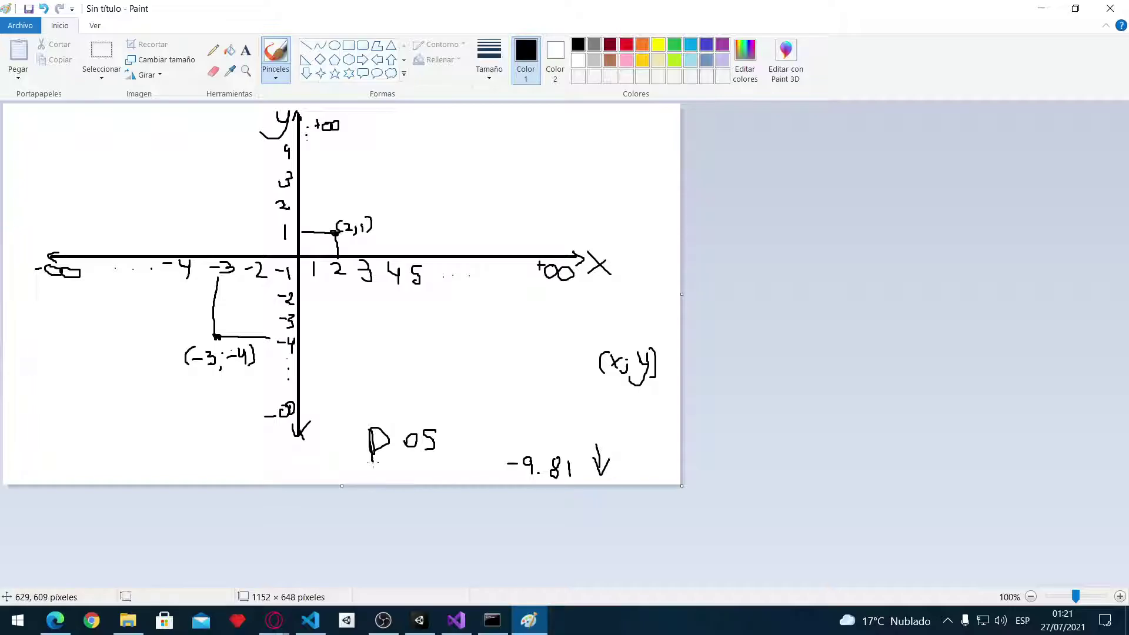
pyautogui.hotkey('alt', 'Tab')
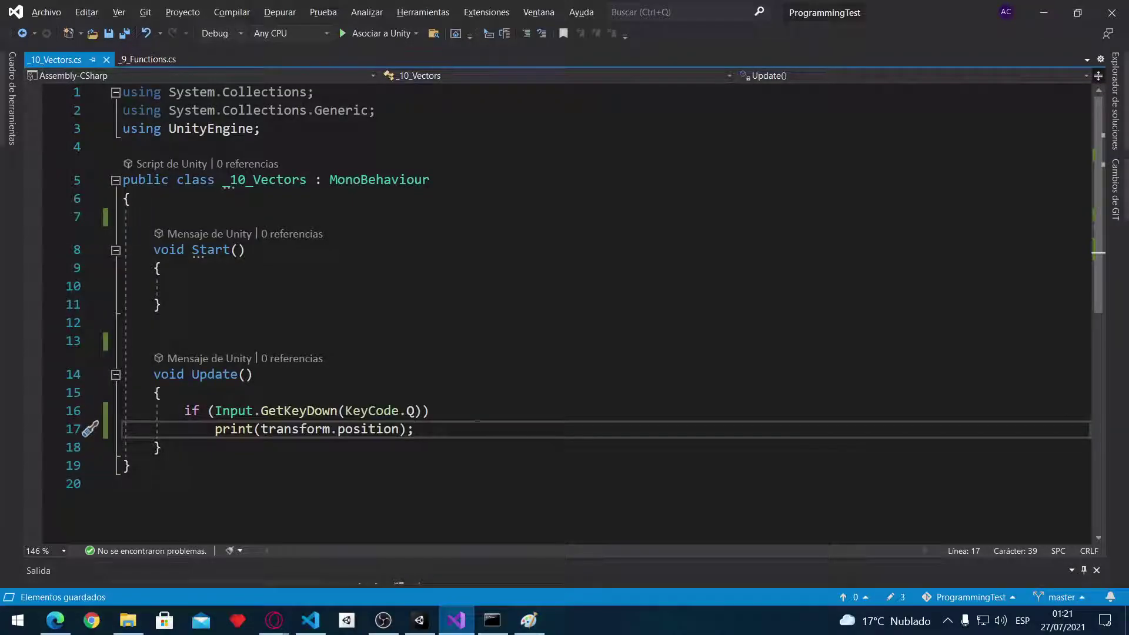
# Check the Quick Info showing position is a Vector3, then switch back to Paint
pyautogui.moveTo(380, 429)
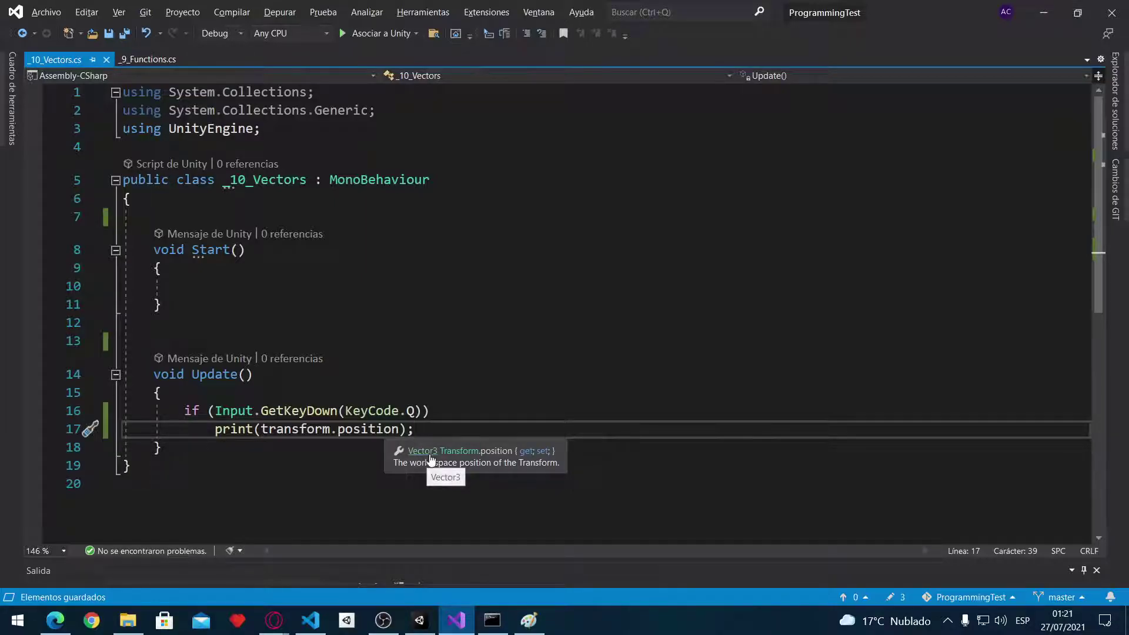
pyautogui.hotkey('alt', 'Tab')
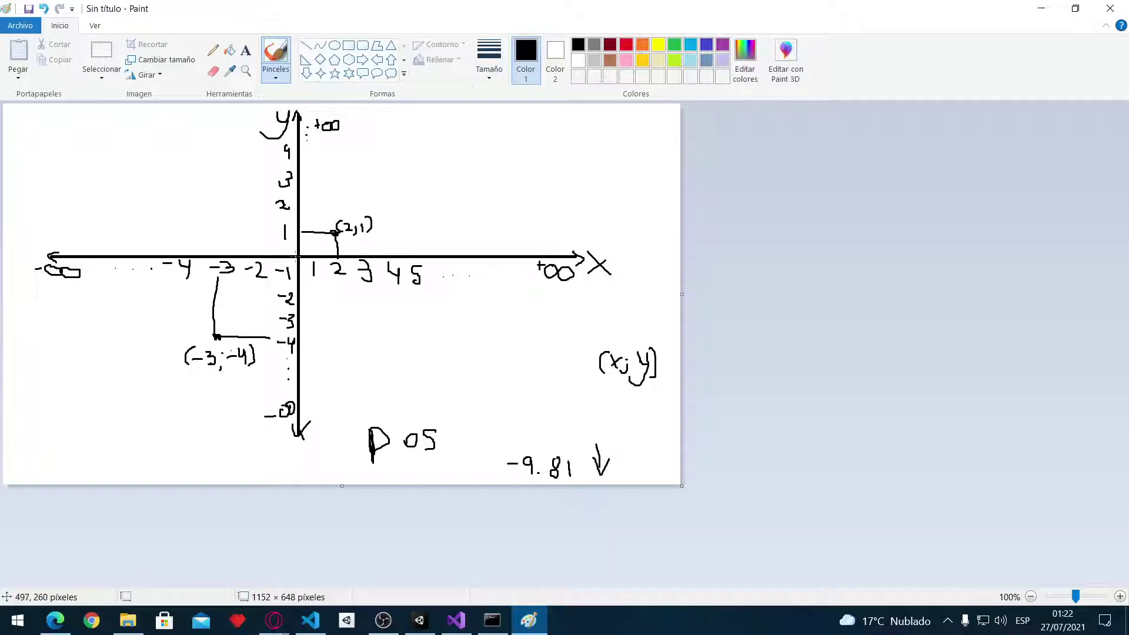
# Sketch a diagonal Z axis through the origin and (2,1), with guide marks and an infinity label
pyautogui.moveTo(296, 257); pyautogui.dragTo(169, 351)
pyautogui.moveTo(293, 257)
pyautogui.mouseDown()
pyautogui.moveTo(469, 157)
pyautogui.moveTo(500, 163)
pyautogui.mouseUp()
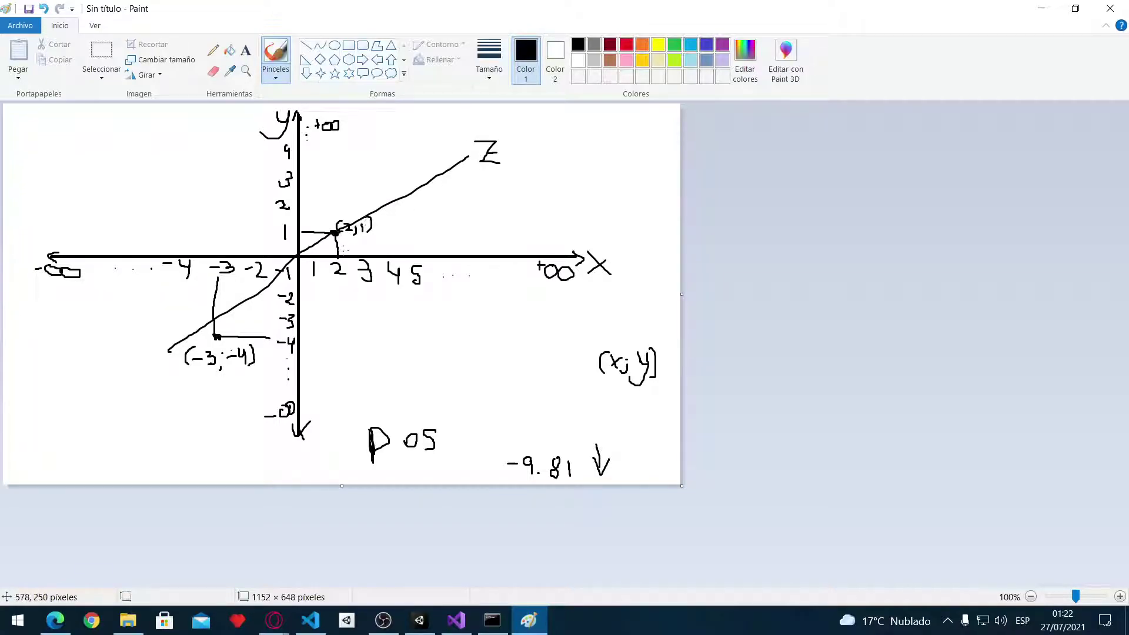
pyautogui.moveTo(420, 206); pyautogui.dragTo(513, 180)
pyautogui.moveTo(131, 353)
pyautogui.mouseDown()
pyautogui.moveTo(130, 376)
pyautogui.moveTo(165, 364)
pyautogui.mouseUp()
# Undo the Z axis sketch and its labels, then go back to Visual Studio
pyautogui.hotkey('ctrl', 'z')
pyautogui.hotkey('ctrl', 'z')
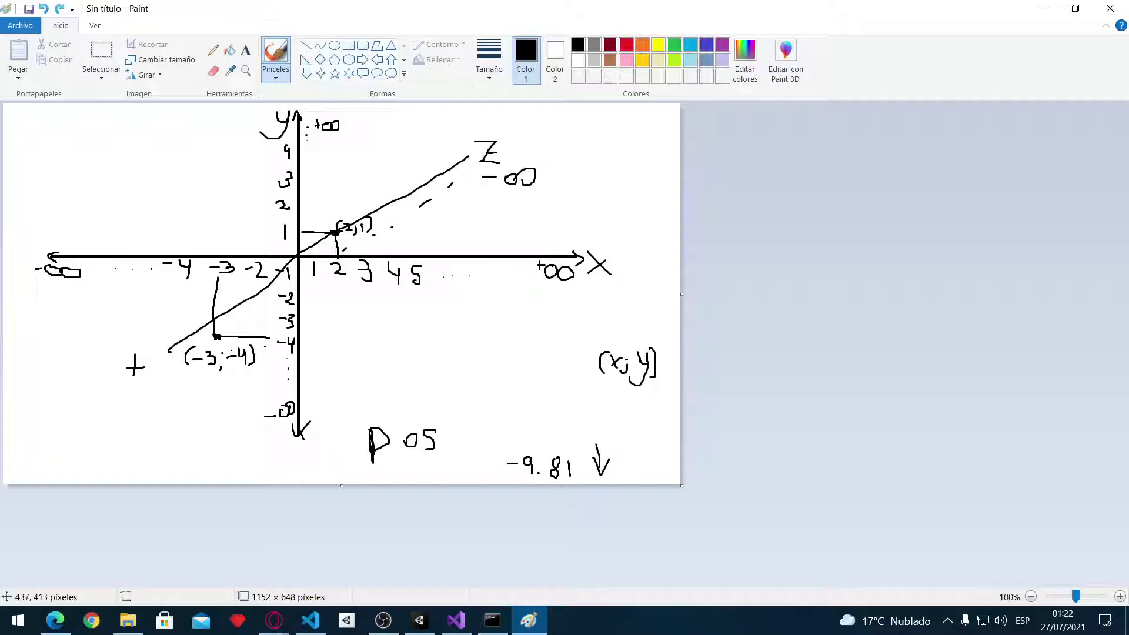
pyautogui.hotkey('ctrl', 'z')
pyautogui.hotkey('ctrl', 'z')
pyautogui.hotkey('ctrl', 'z')
pyautogui.hotkey('ctrl', 'z')
pyautogui.hotkey('ctrl', 'z')
pyautogui.hotkey('ctrl', 'z')
pyautogui.hotkey('ctrl', 'z')
pyautogui.hotkey('ctrl', 'z')
pyautogui.hotkey('ctrl', 'z')
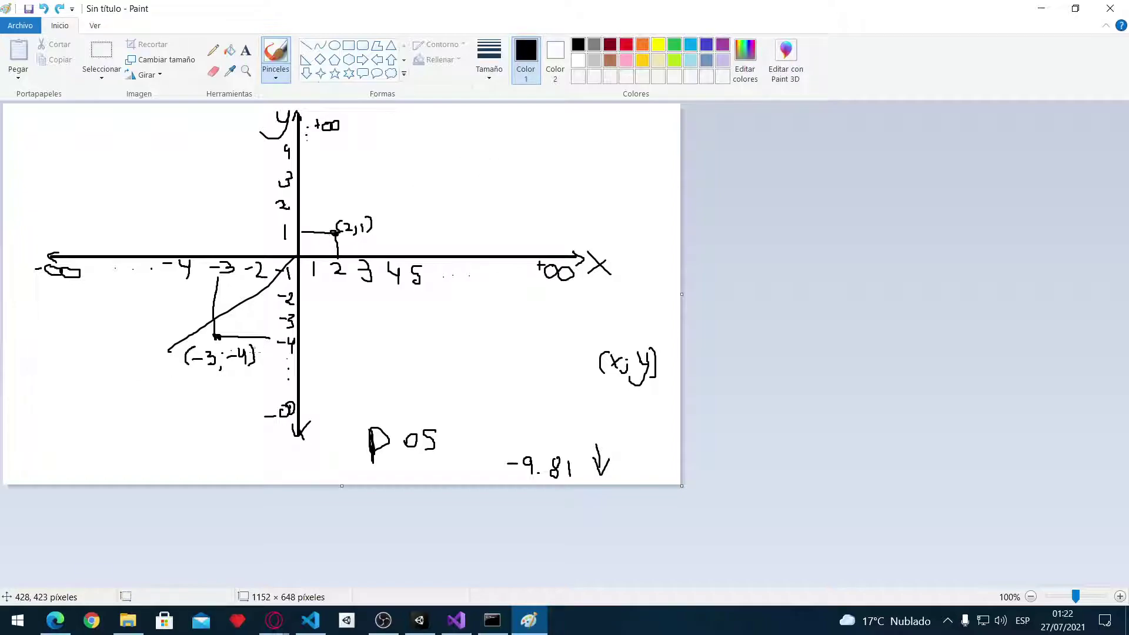
pyautogui.hotkey('ctrl', 'z')
pyautogui.hotkey('alt', 'Tab')
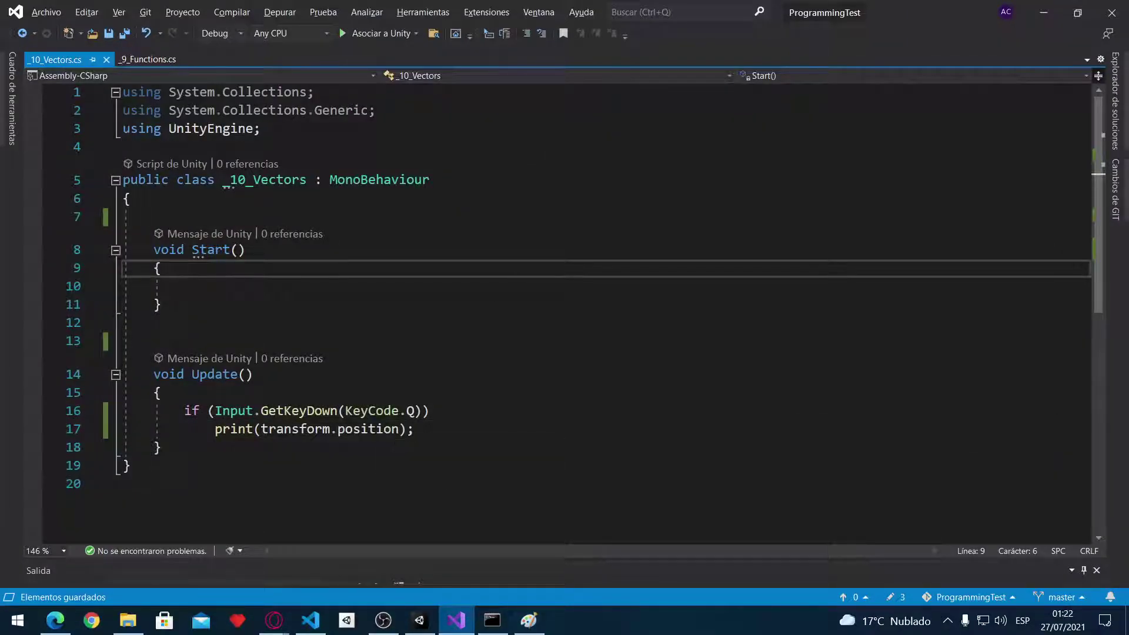
# Switch from Visual Studio back to the Unity editor window
pyautogui.hotkey('alt', 'Tab')
pyautogui.click(682, 162)
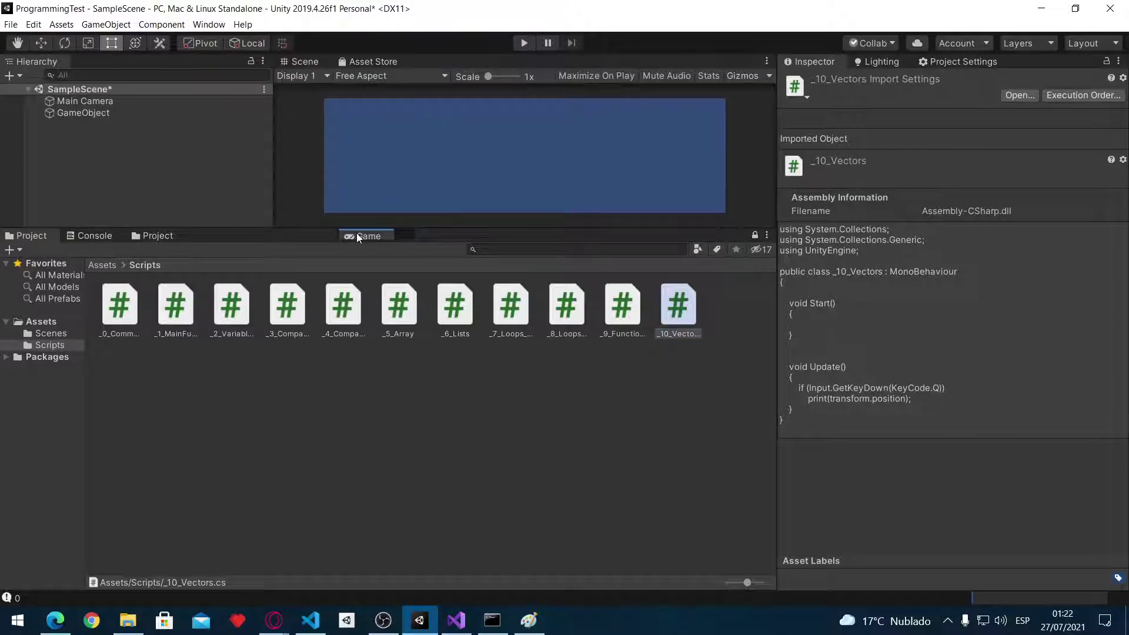
# Dock the Game view in the bottom panel with the Console beside it, and save the scene
pyautogui.moveTo(441, 64); pyautogui.dragTo(357, 234)
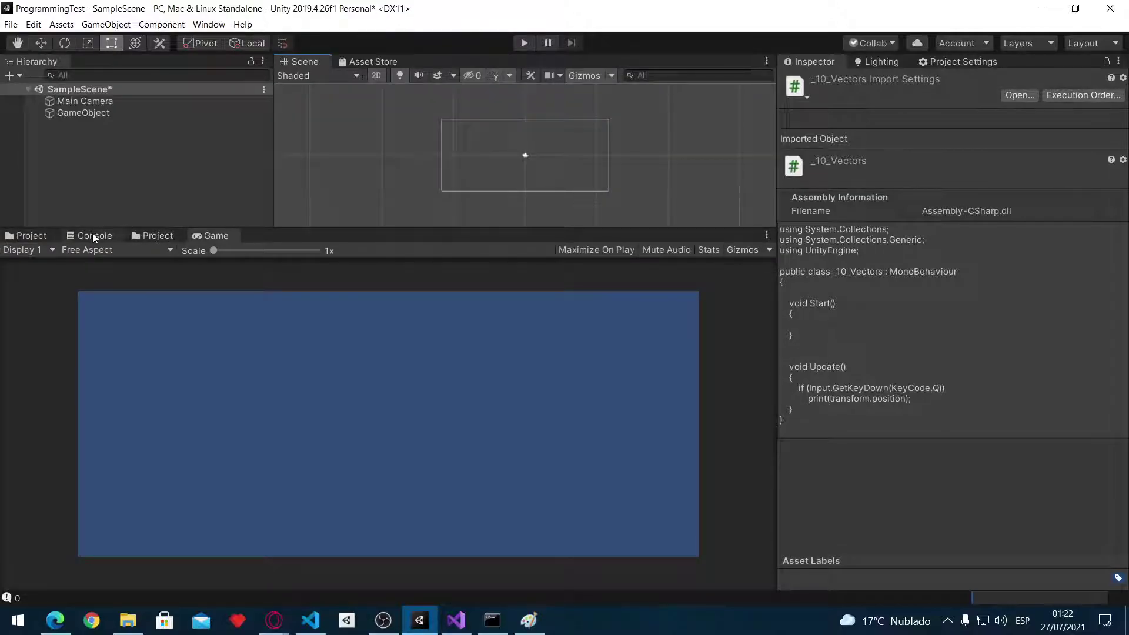
pyautogui.moveTo(93, 233); pyautogui.dragTo(745, 391)
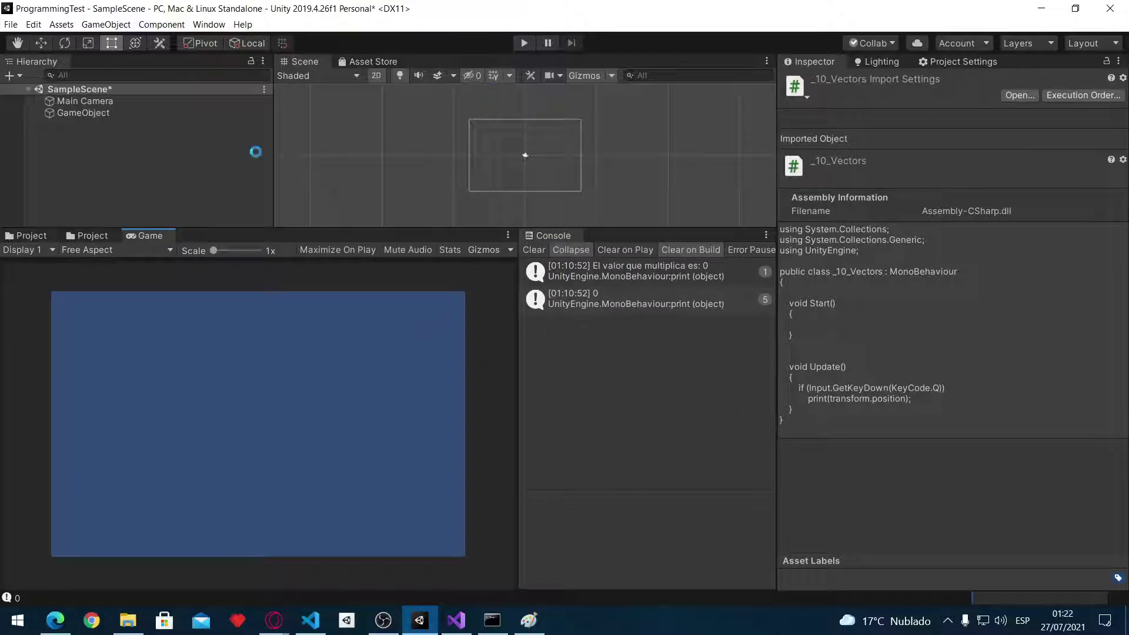
pyautogui.hotkey('ctrl', 's')
# Attach the _10_Vectors script from the Scripts folder to GameObject and start Play mode
pyautogui.click(90, 115)
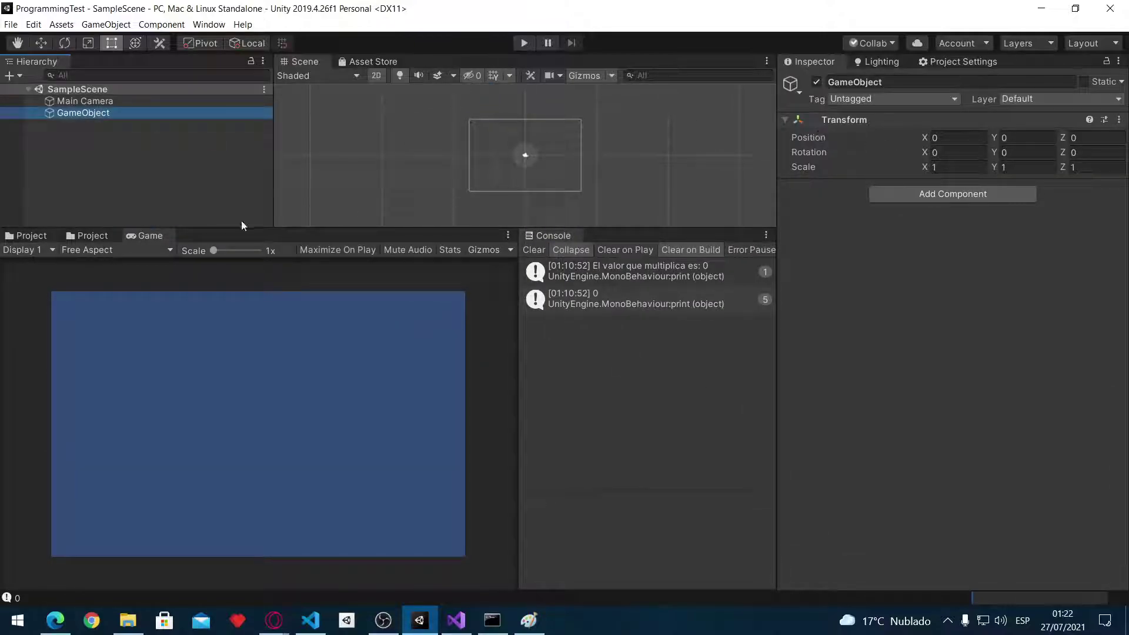
pyautogui.click(34, 237)
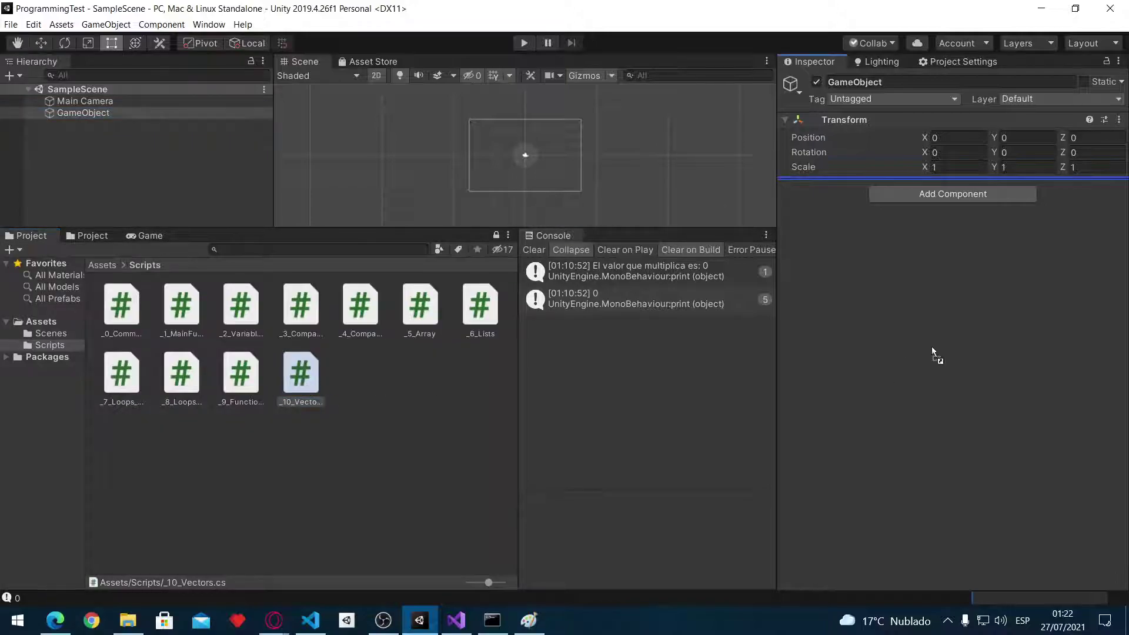
pyautogui.moveTo(321, 391); pyautogui.dragTo(932, 347)
pyautogui.click(141, 237)
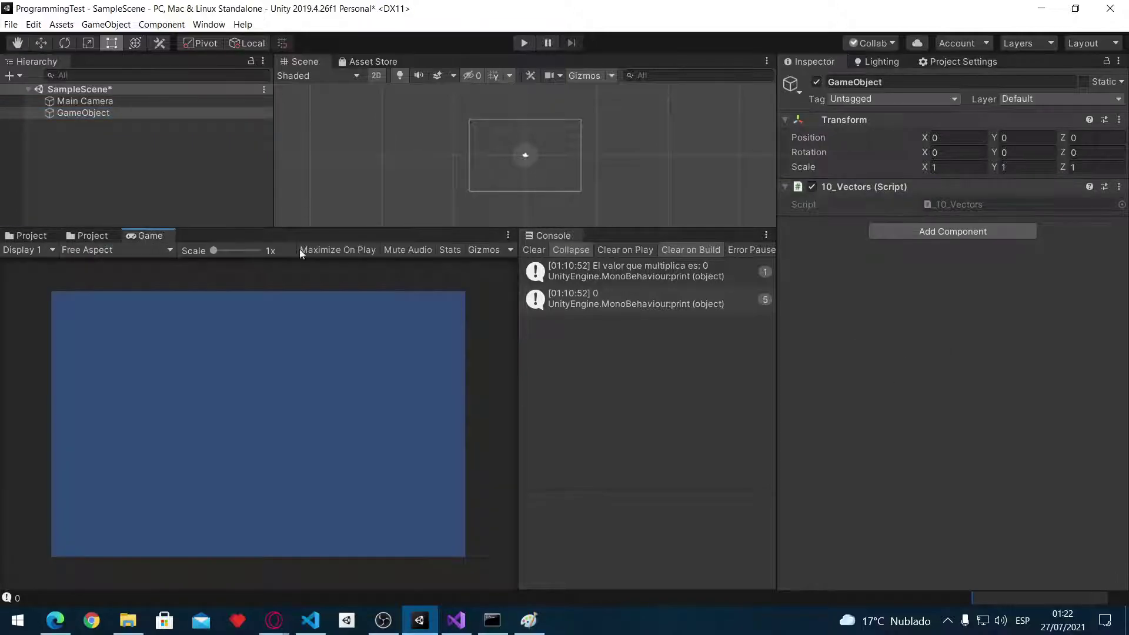
pyautogui.click(533, 249)
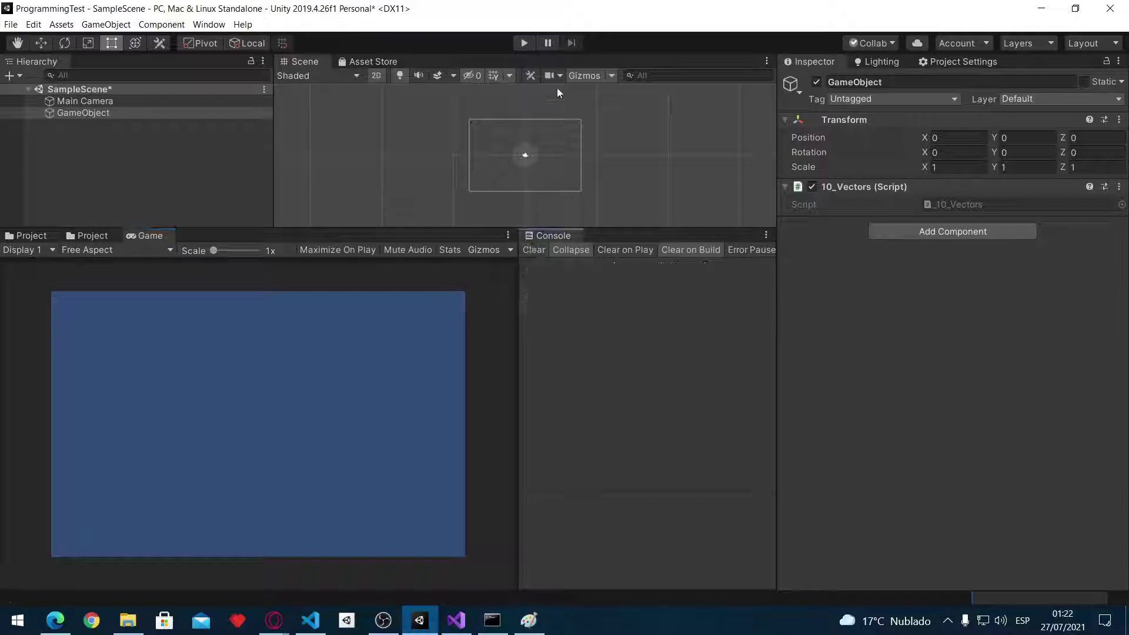
# Run the game and log GameObject's position (0.0, 0.0, 0.0), checking the script in Visual Studio
pyautogui.click(524, 43)
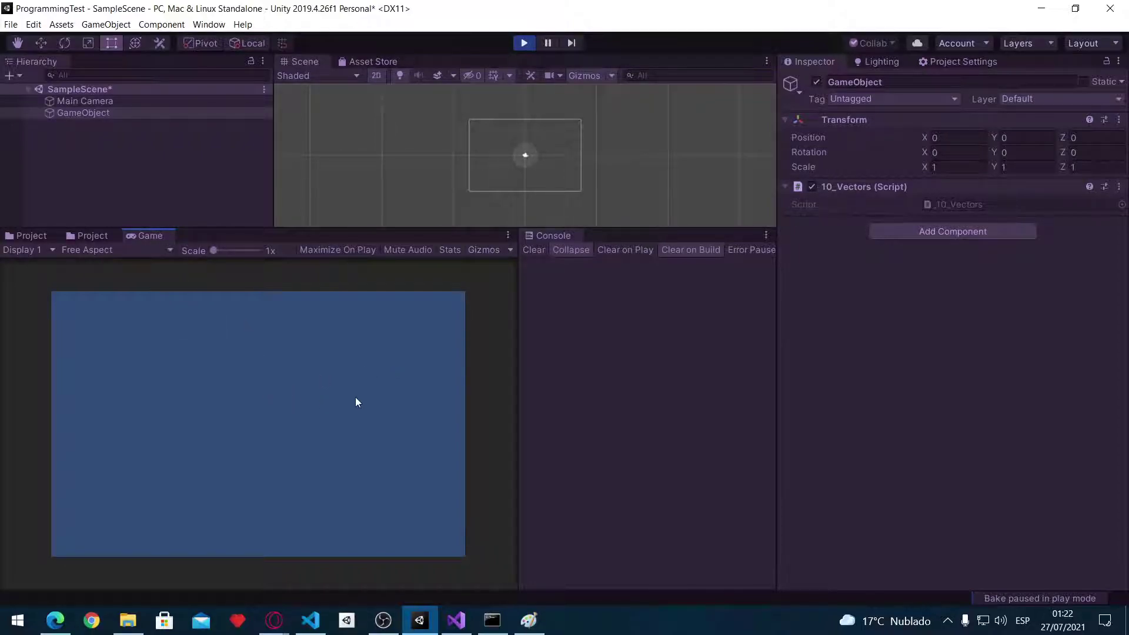
pyautogui.scroll(5, 486, 135)
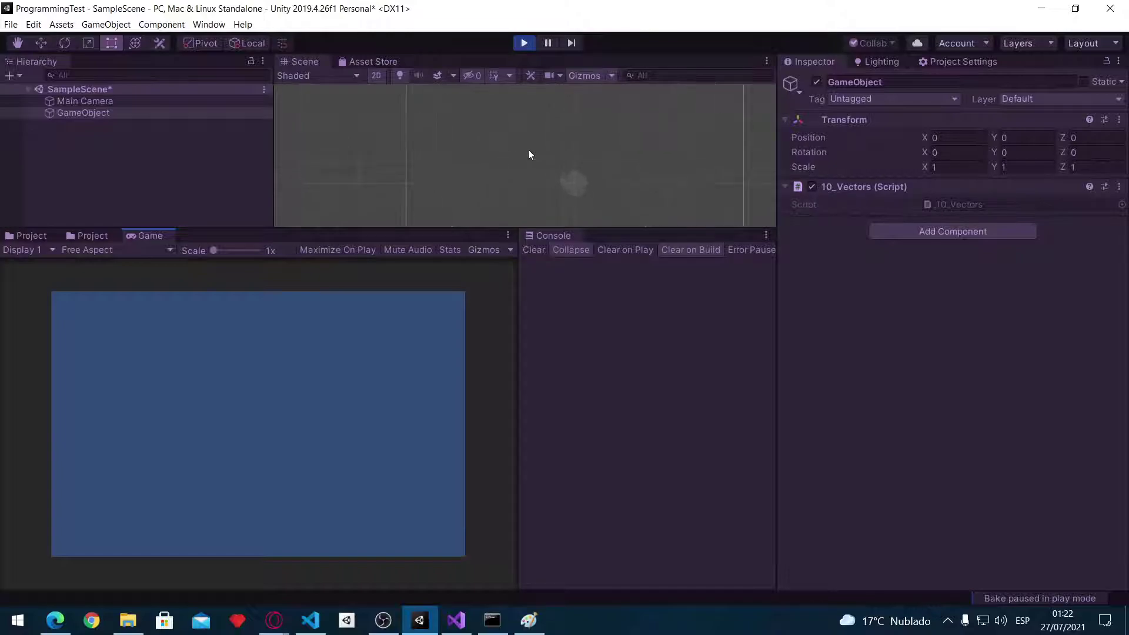
pyautogui.moveTo(529, 150); pyautogui.dragTo(437, 130, button='middle')
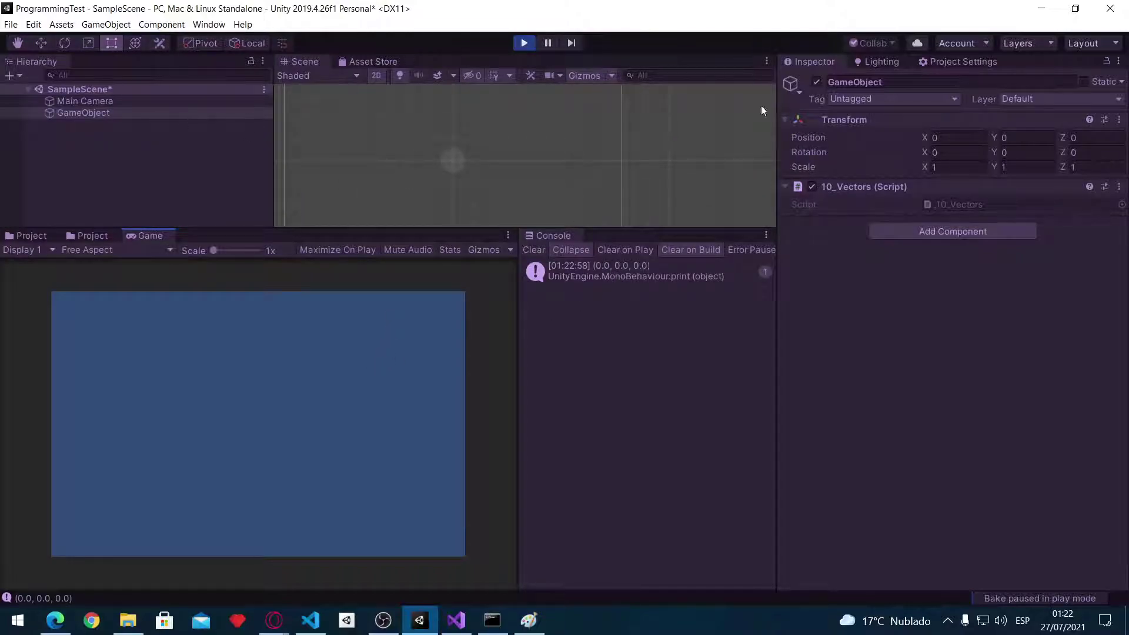
pyautogui.click(1085, 137)
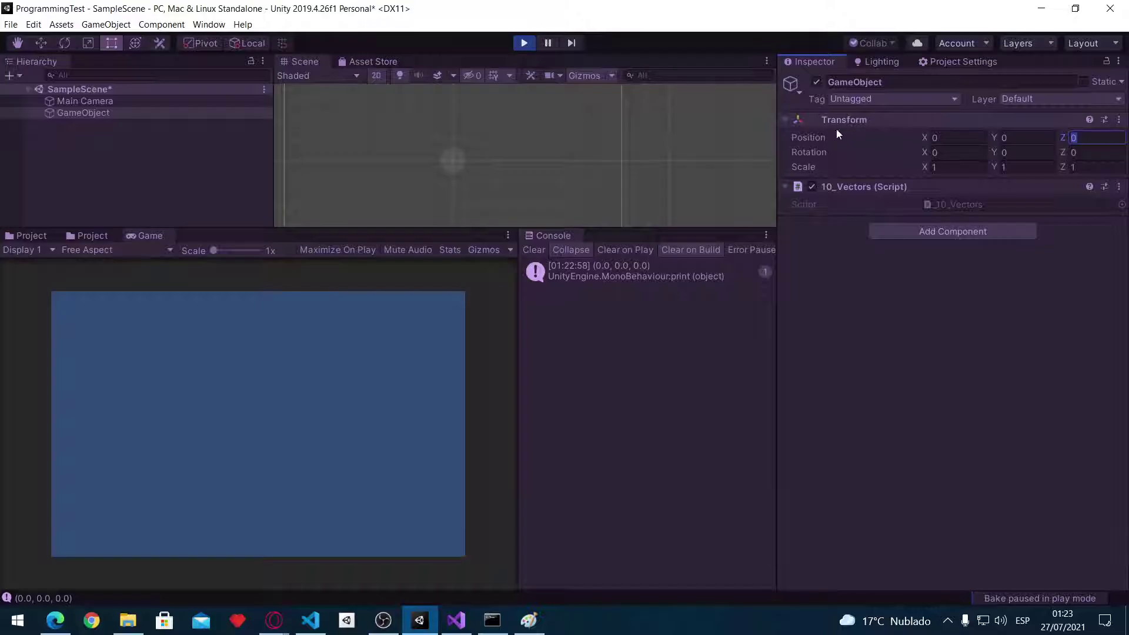
pyautogui.hotkey('alt', 'Tab')
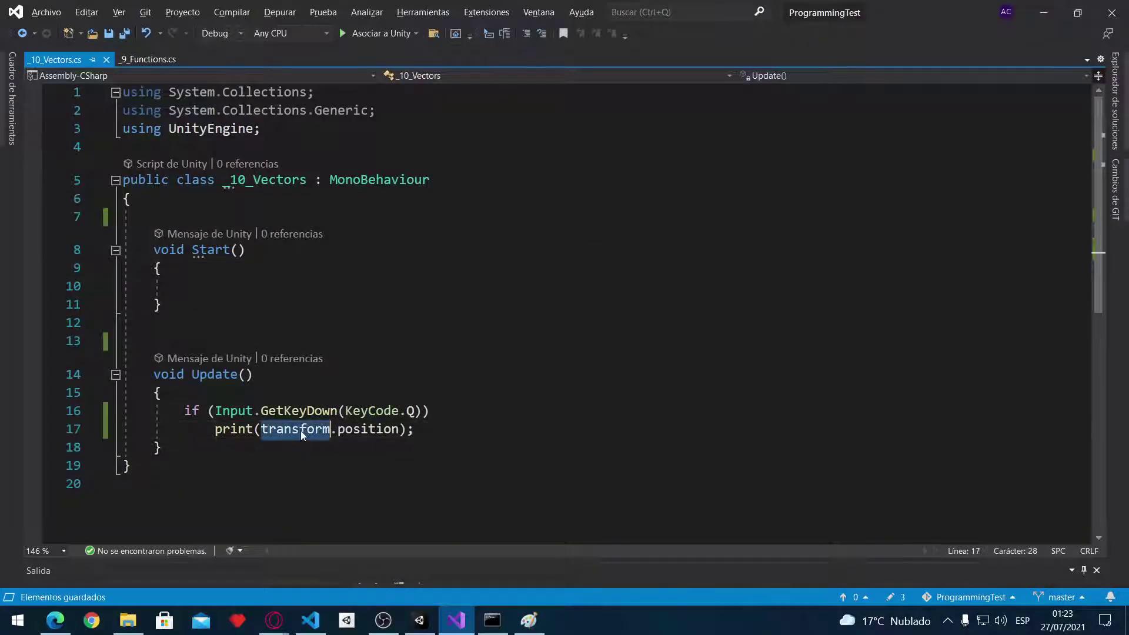
pyautogui.hotkey('alt', 'Tab')
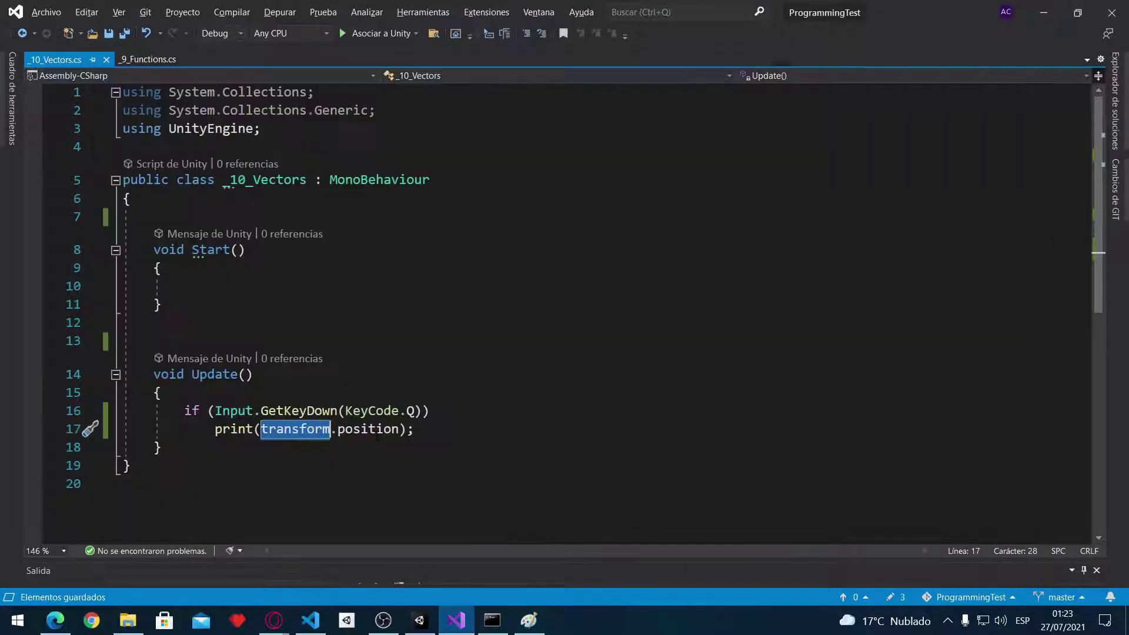
pyautogui.hotkey('alt', 'Tab')
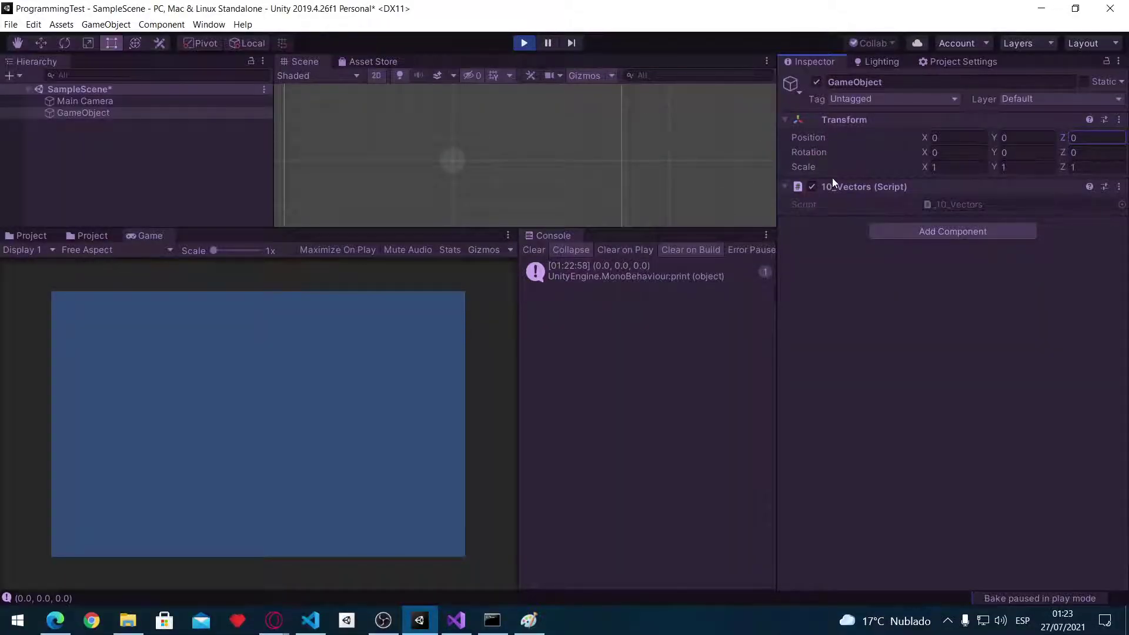
# Set GameObject's Position to X 2, Y 1 and log (2.0, 1.0, 0.0) from the running game
pyautogui.click(952, 137)
pyautogui.click(976, 137)
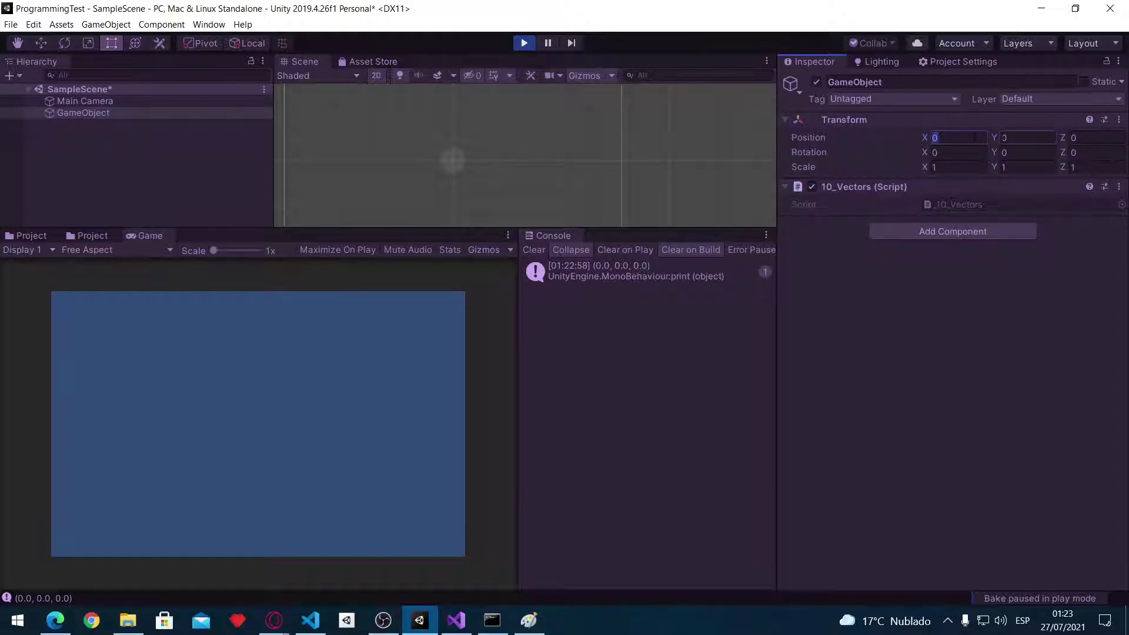
pyautogui.hotkey('alt', 'Tab')
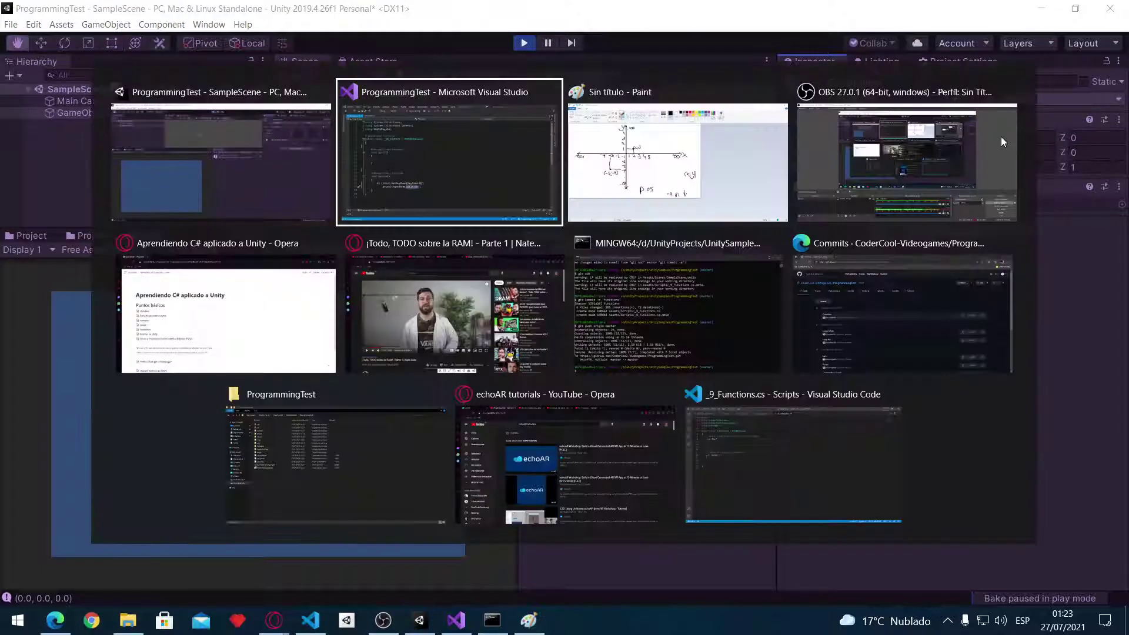
pyautogui.hotkey('alt', 'Tab')
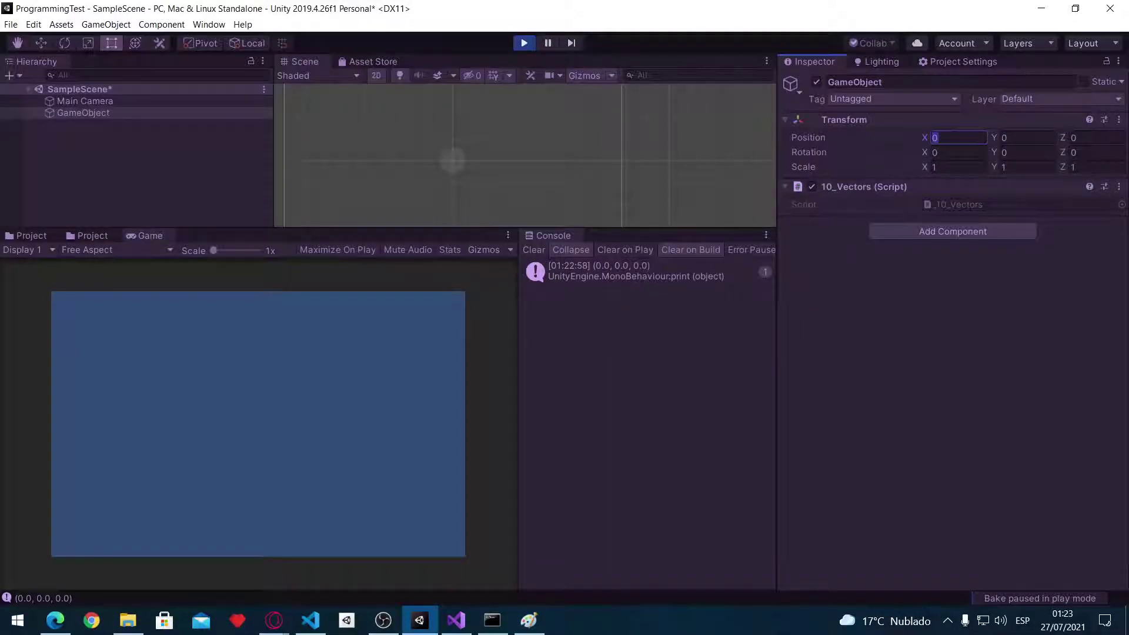
pyautogui.write('2')
pyautogui.press('Tab')
pyautogui.write('1')
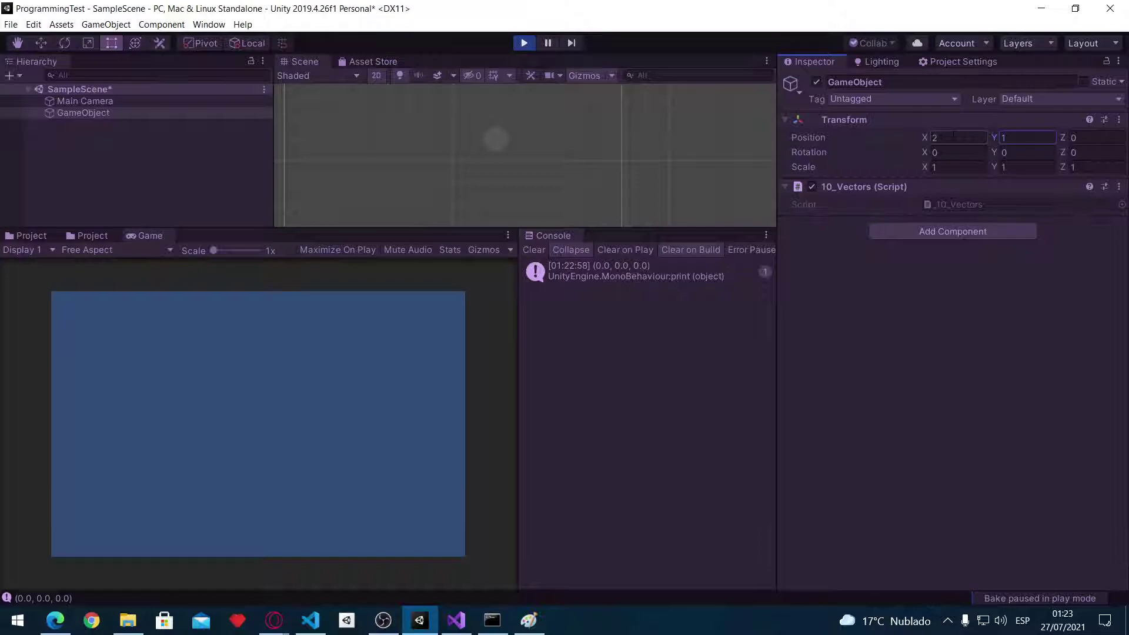
pyautogui.click(298, 387)
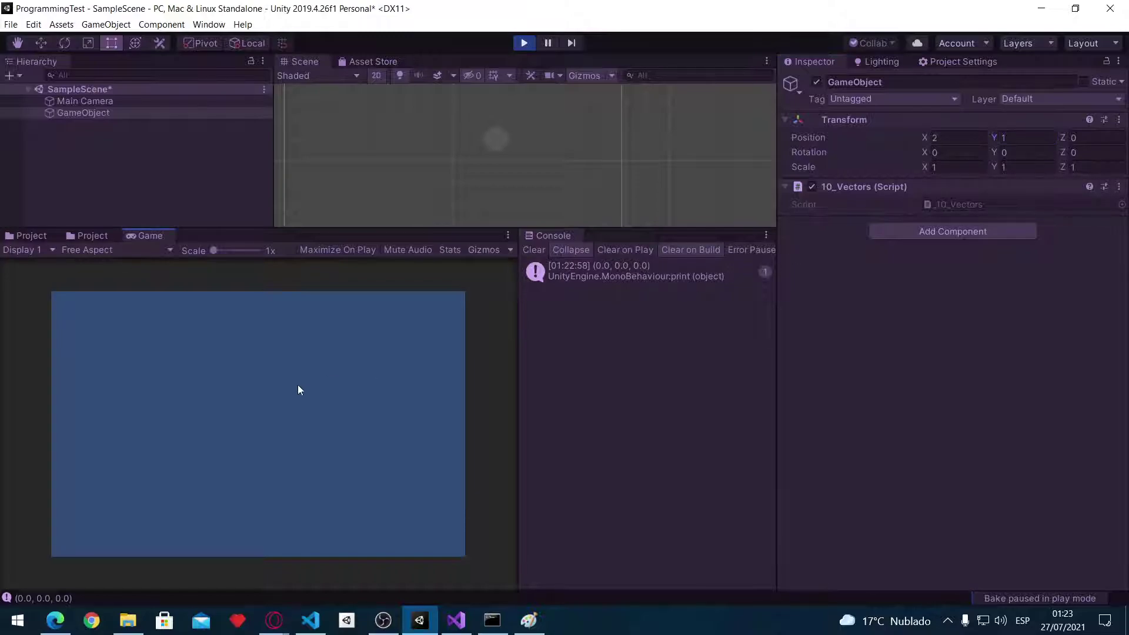
pyautogui.press('space')
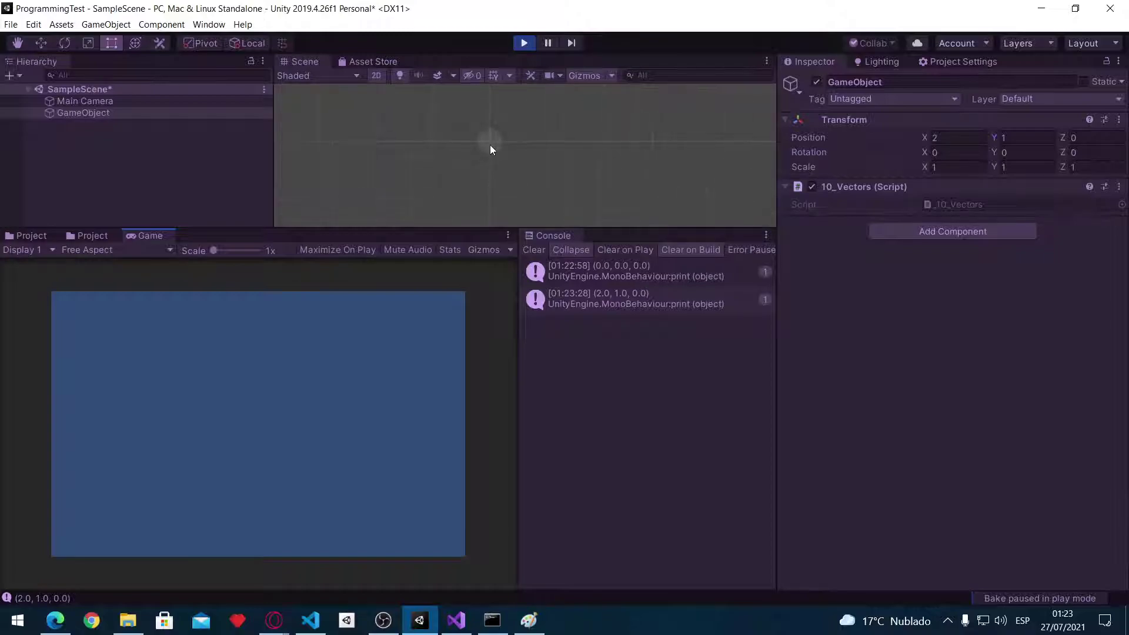
# Give GameObject a red dot icon
pyautogui.scroll(-2, 497, 145)
pyautogui.scroll(-2, 499, 149)
pyautogui.scroll(-2, 503, 147)
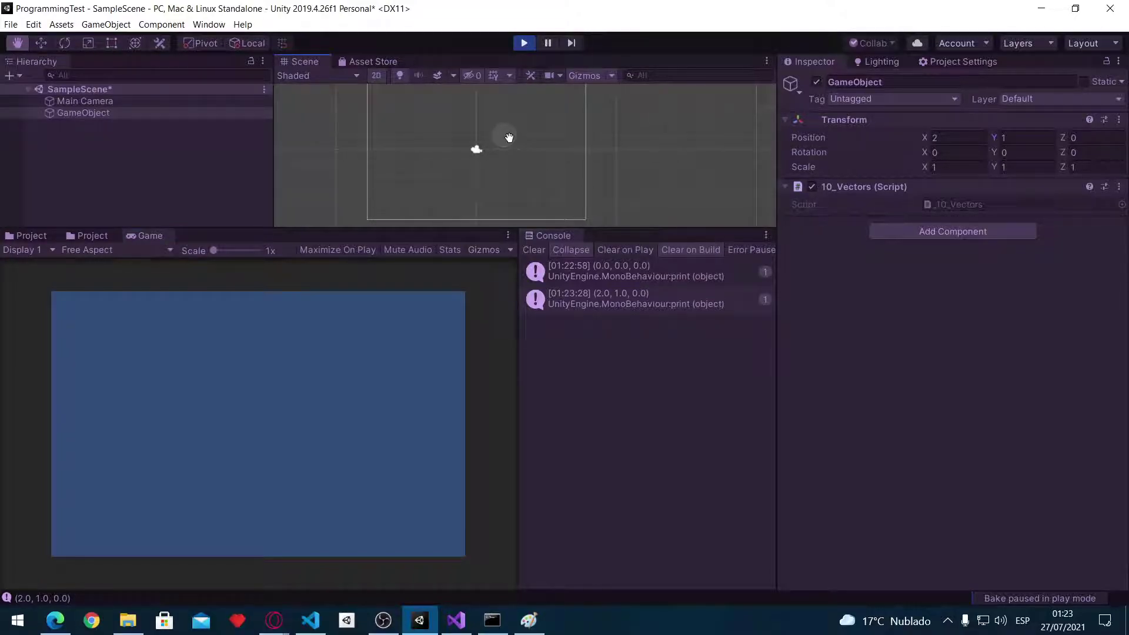
pyautogui.click(802, 91)
pyautogui.click(860, 147)
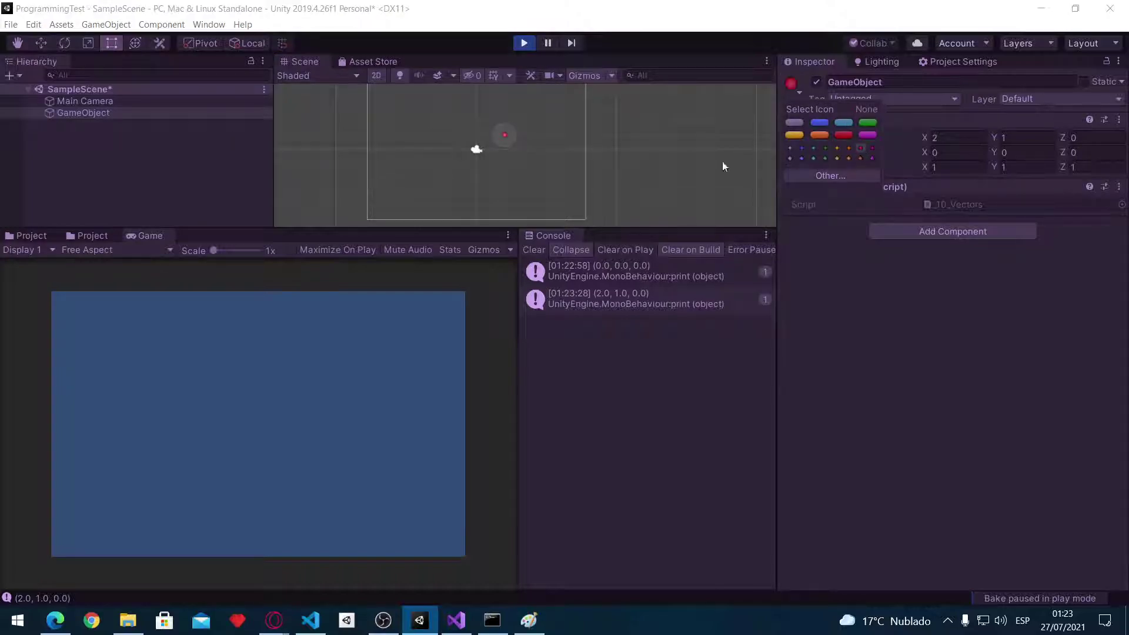
pyautogui.scroll(3, 520, 134)
pyautogui.scroll(2, 502, 139)
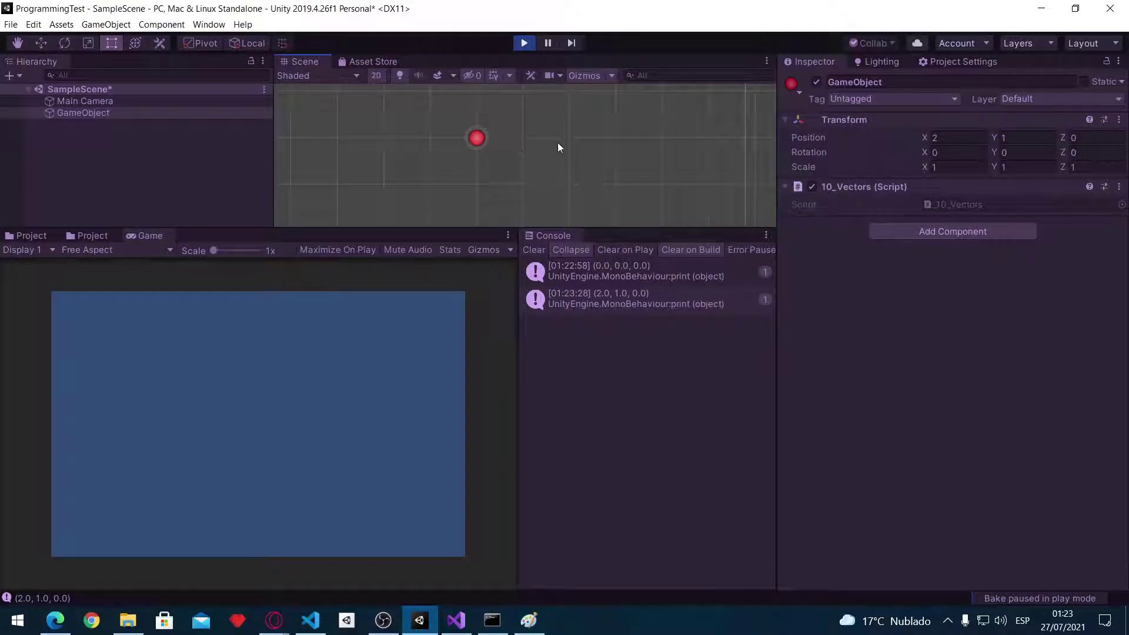
pyautogui.scroll(-3, 553, 144)
pyautogui.scroll(-1, 586, 153)
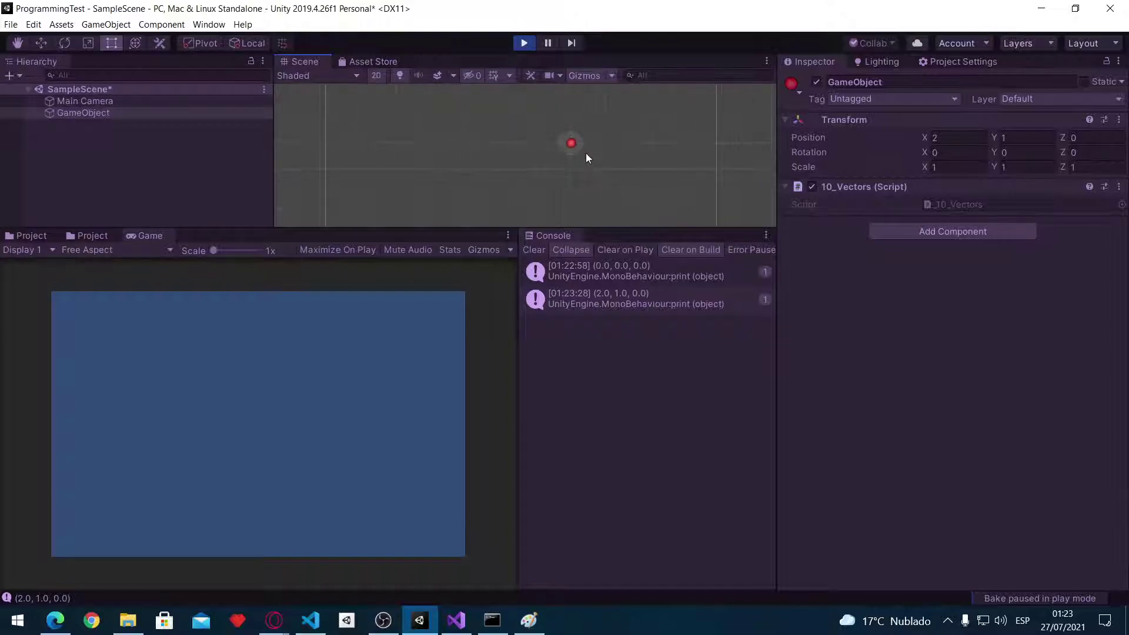
pyautogui.scroll(-2, 586, 154)
# Clear the Console, duplicate GameObject, and give GameObject (1) an orange diamond icon
pyautogui.click(538, 250)
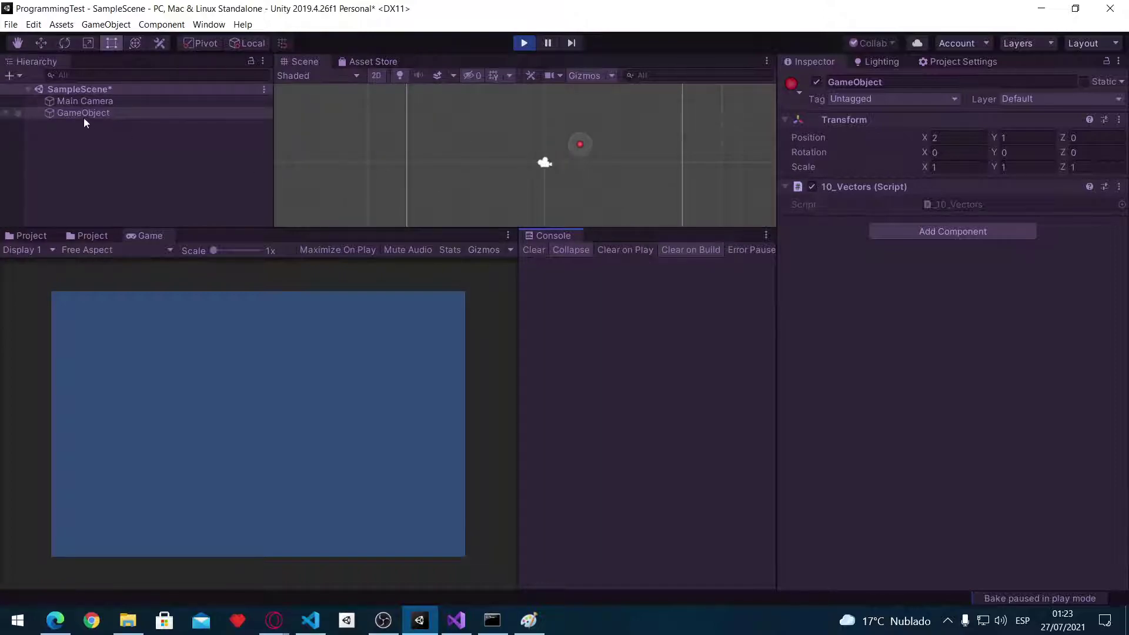
pyautogui.click(80, 114)
pyautogui.hotkey('ctrl', 'd')
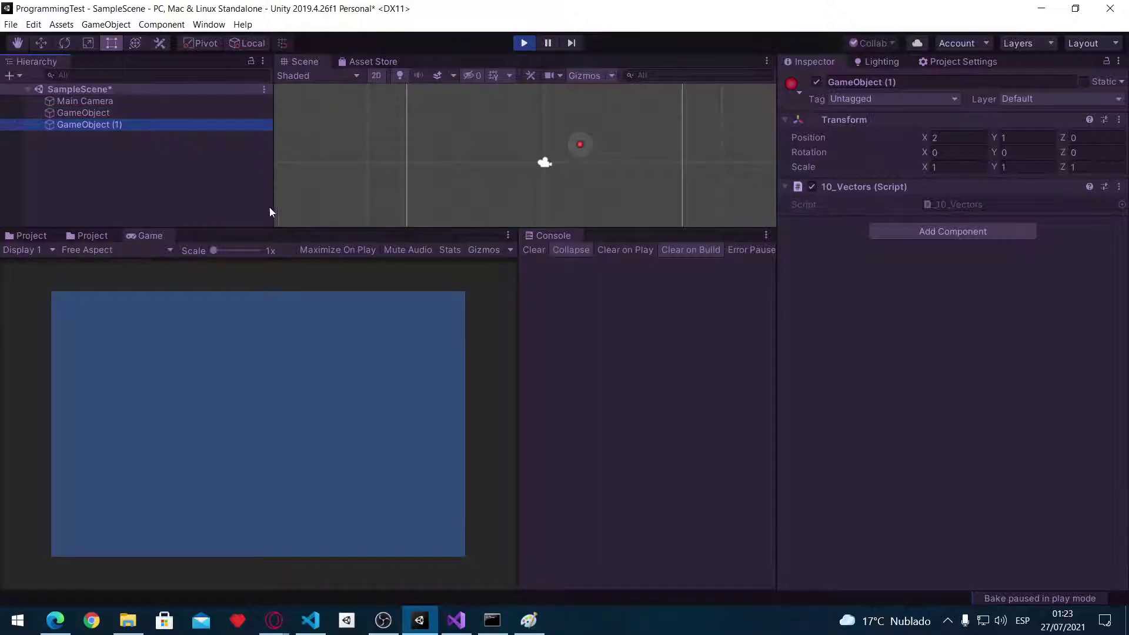
pyautogui.click(793, 83)
pyautogui.click(838, 159)
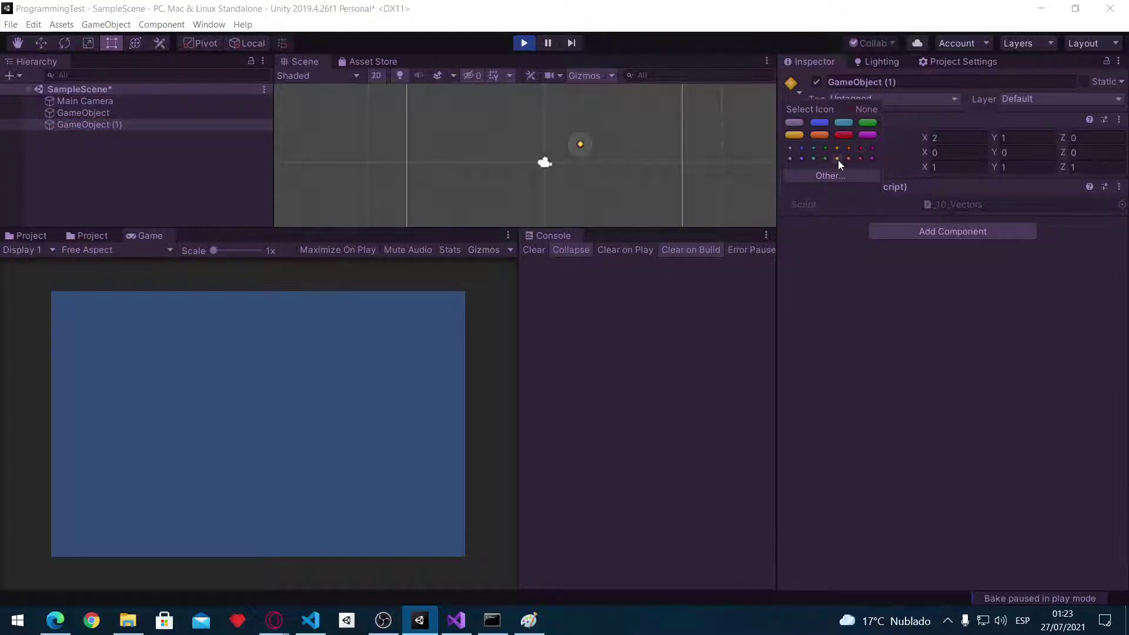
# Move GameObject (1) to X -3, Y -4 and log its position (-3.0, -4.0, 0.0)
pyautogui.press('w')
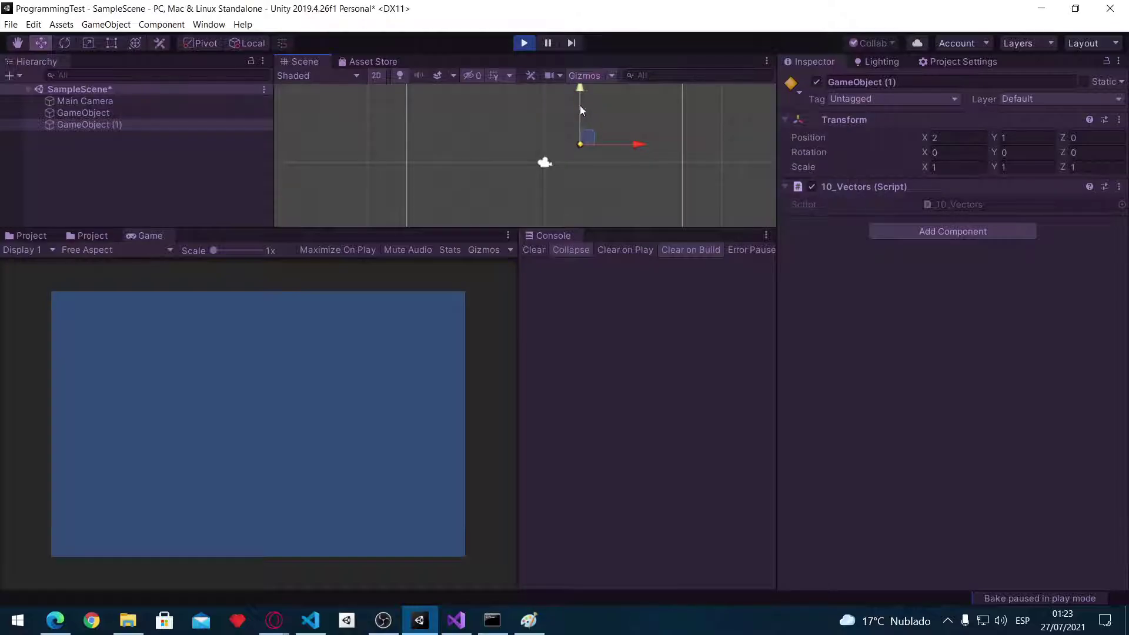
pyautogui.moveTo(582, 87); pyautogui.dragTo(584, 138)
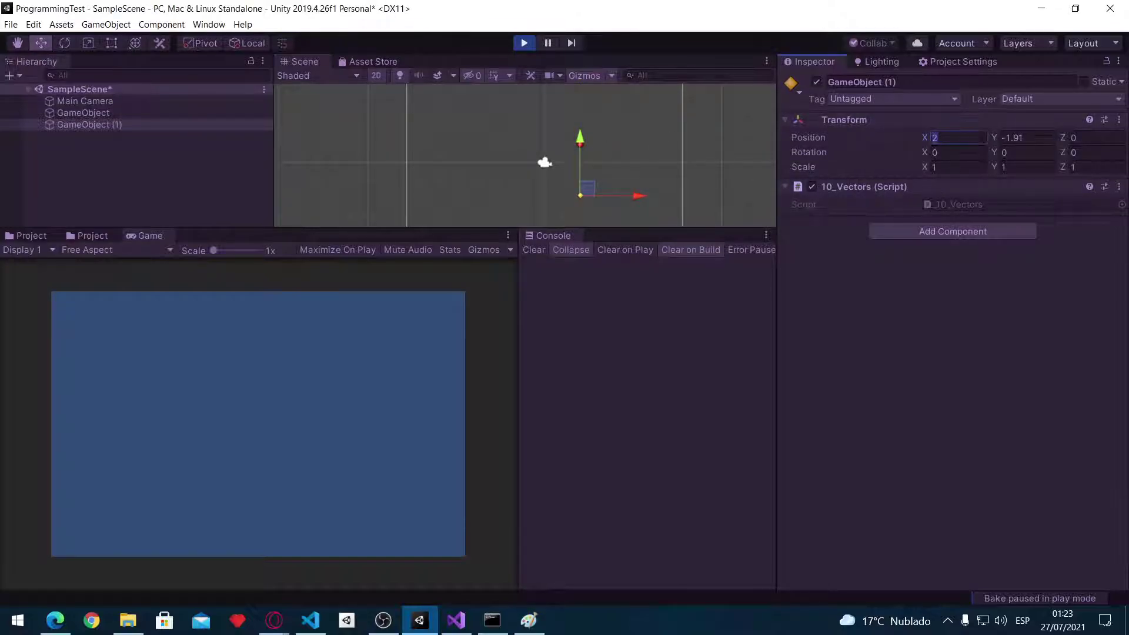
pyautogui.hotkey('alt', 'Tab')
pyautogui.hotkey('alt', 'Tab')
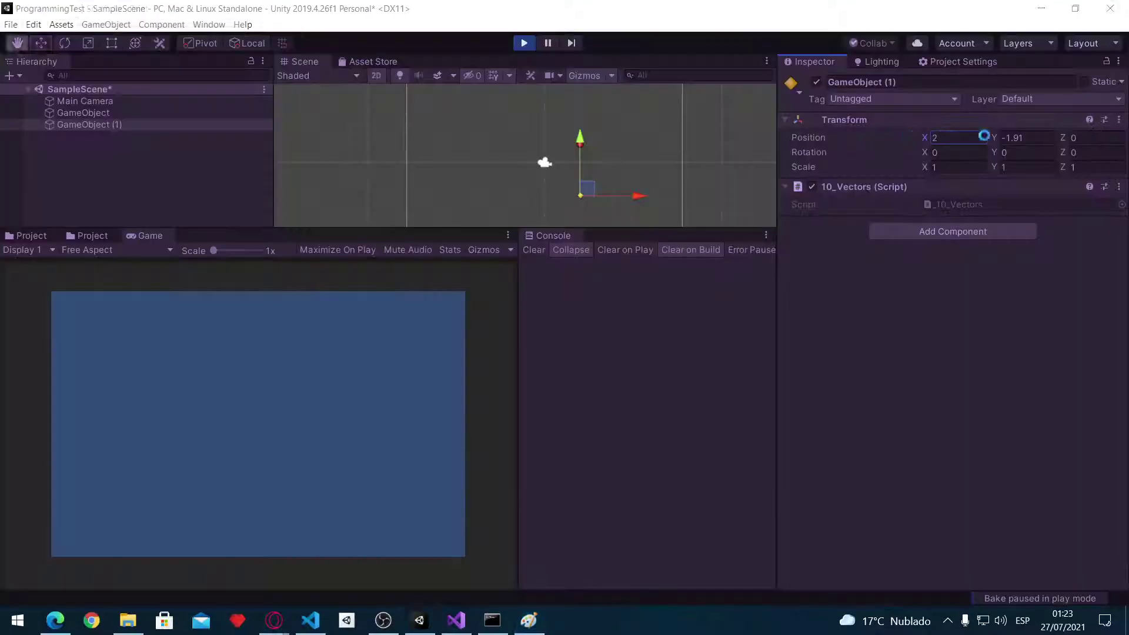
pyautogui.write('-3')
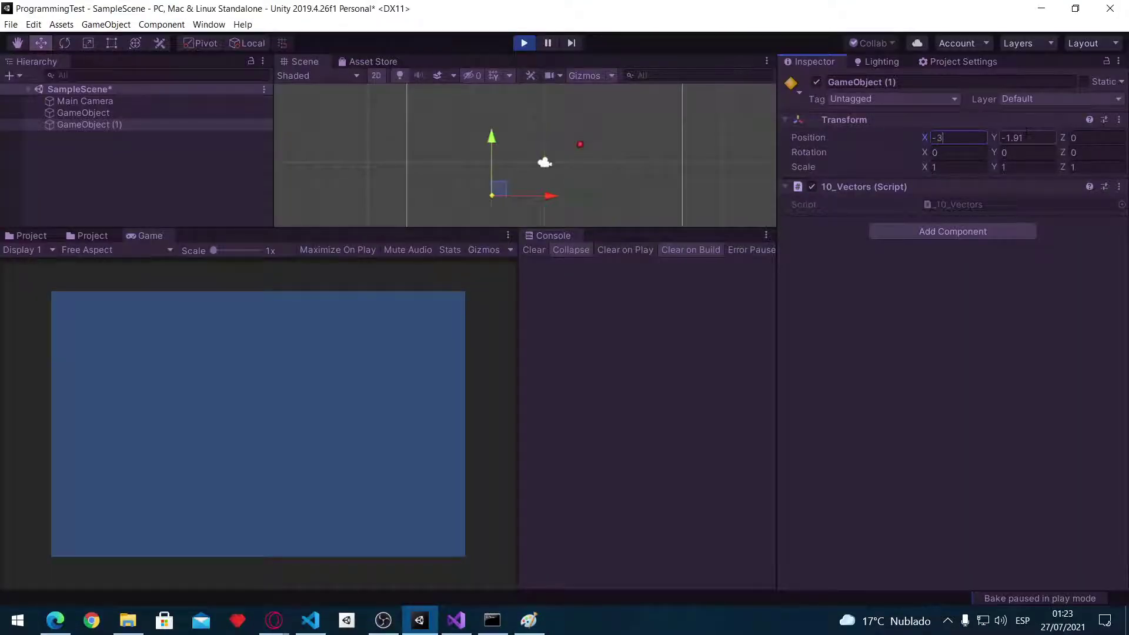
pyautogui.click(1027, 137)
pyautogui.write('-4')
pyautogui.press('Return')
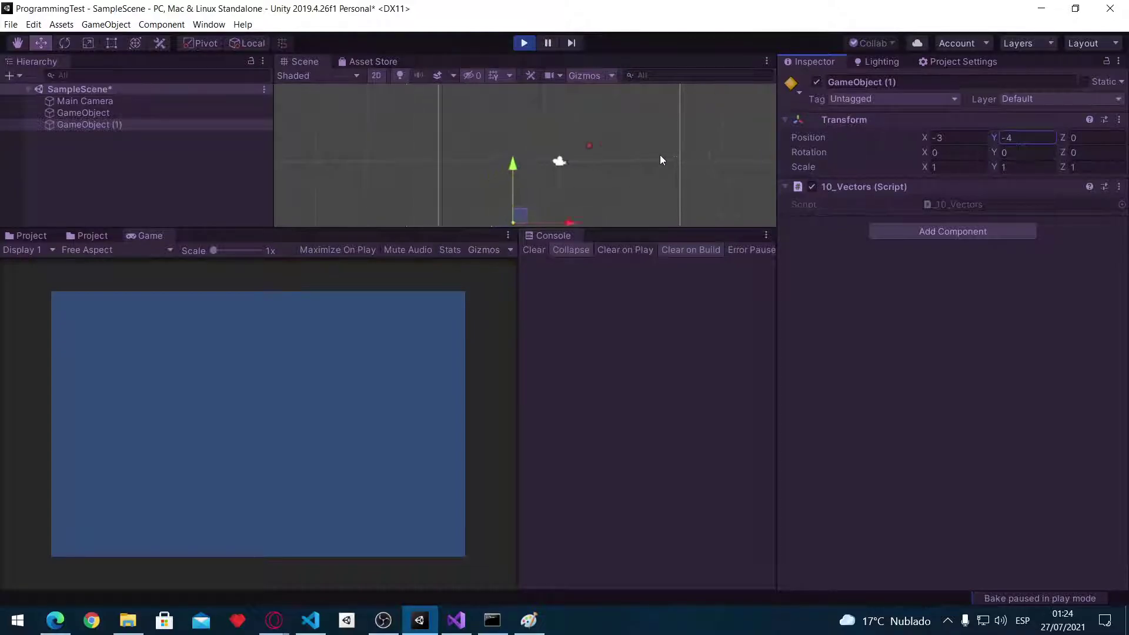
pyautogui.scroll(-3, 660, 154)
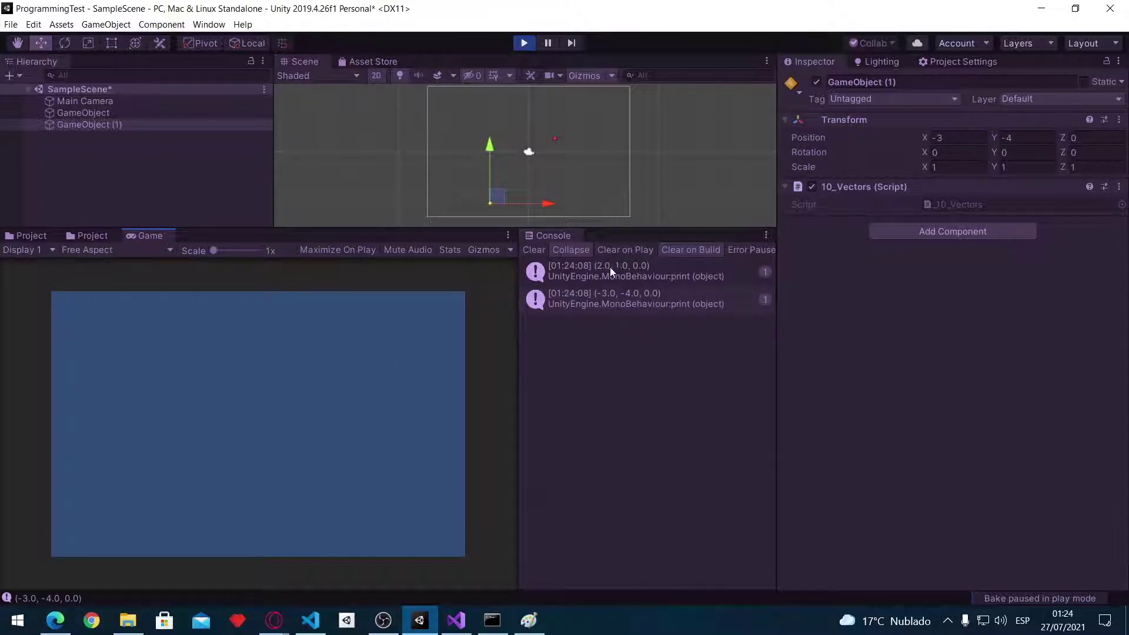
pyautogui.hotkey('alt', 'Tab')
# Select the Q key check and print lines in the _10_Vectors script
pyautogui.click(633, 167)
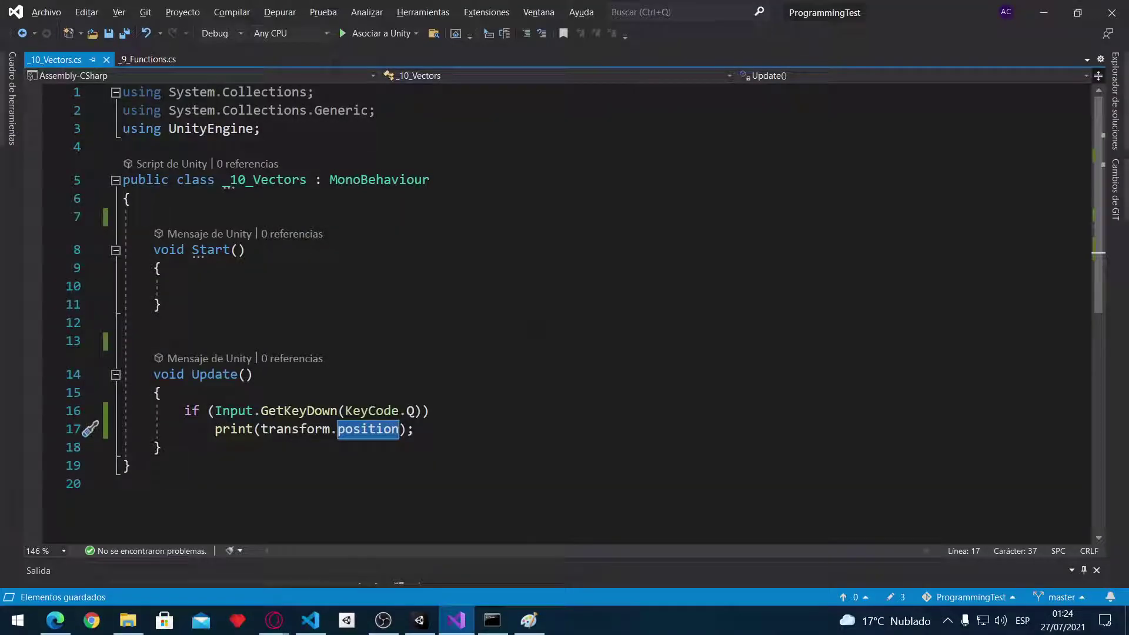
pyautogui.moveTo(184, 410); pyautogui.dragTo(430, 424)
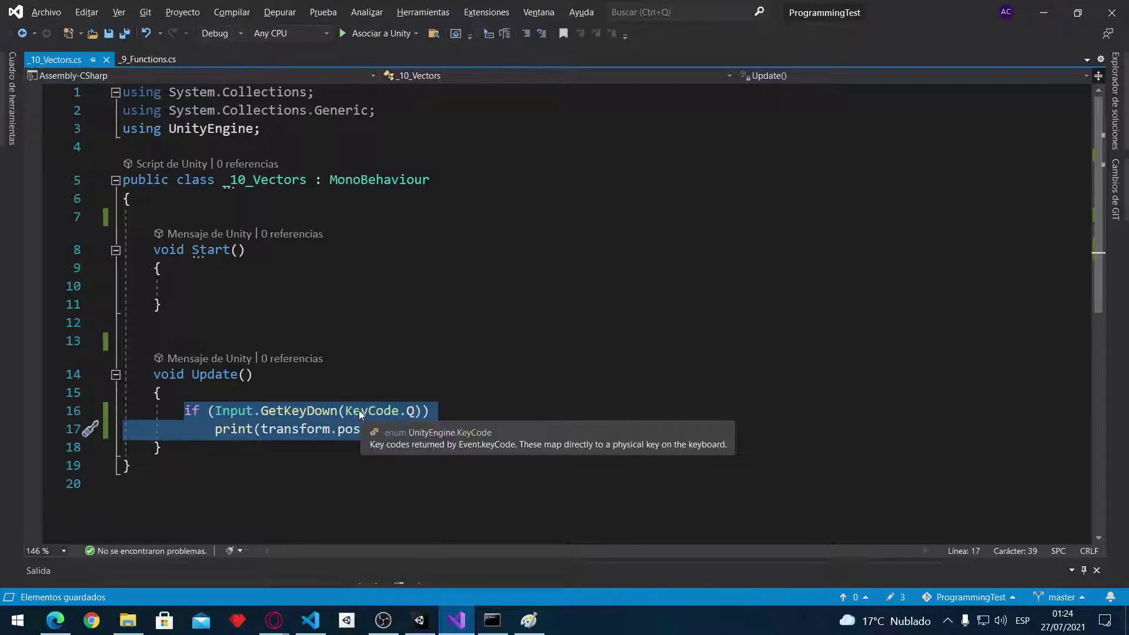
pyautogui.hotkey('alt', 'Tab')
# Compare both logged positions with GameObject and GameObject (1) in the Inspector, then stop Play mode
pyautogui.click(672, 274)
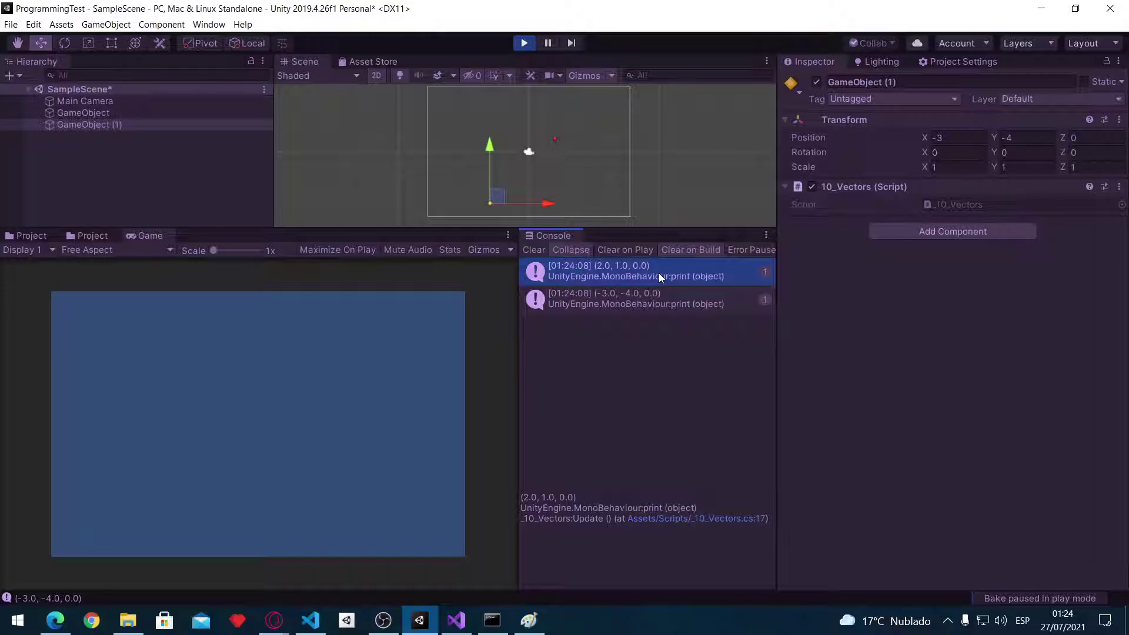
pyautogui.click(85, 112)
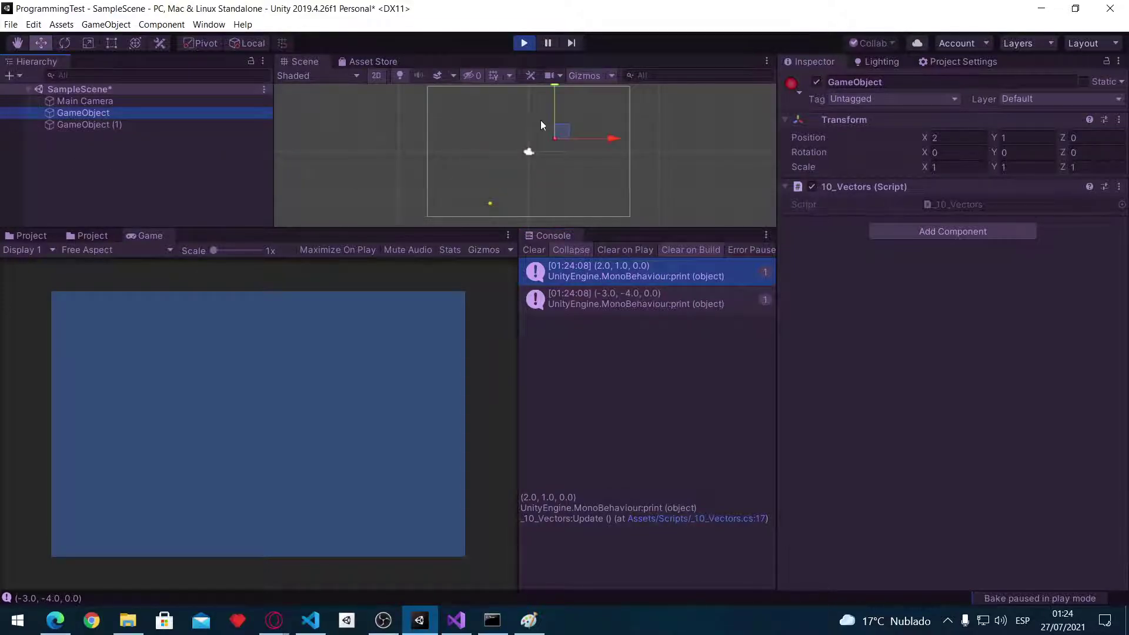
pyautogui.click(96, 126)
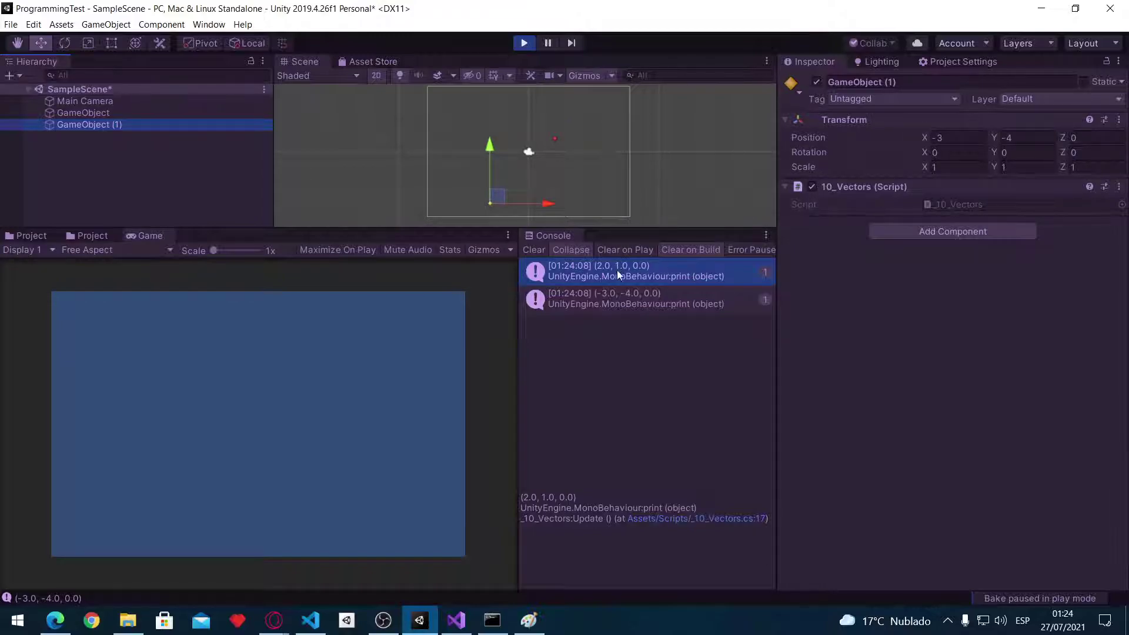
pyautogui.click(622, 302)
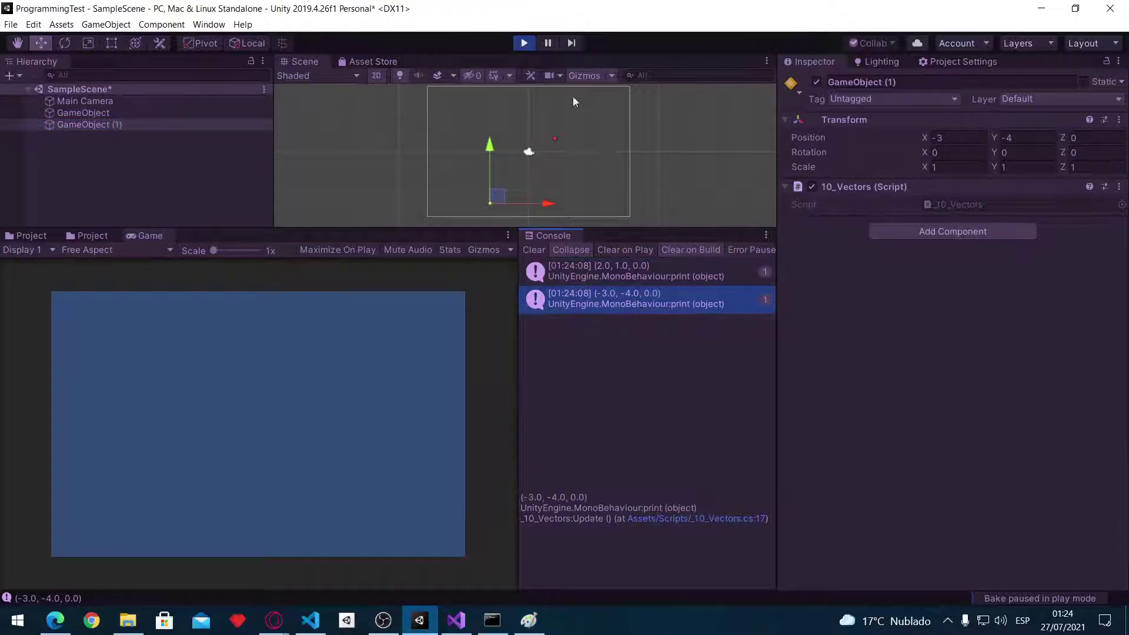
pyautogui.click(524, 43)
# Deselect the Update lines in Visual Studio and return to Unity
pyautogui.hotkey('alt', 'Tab')
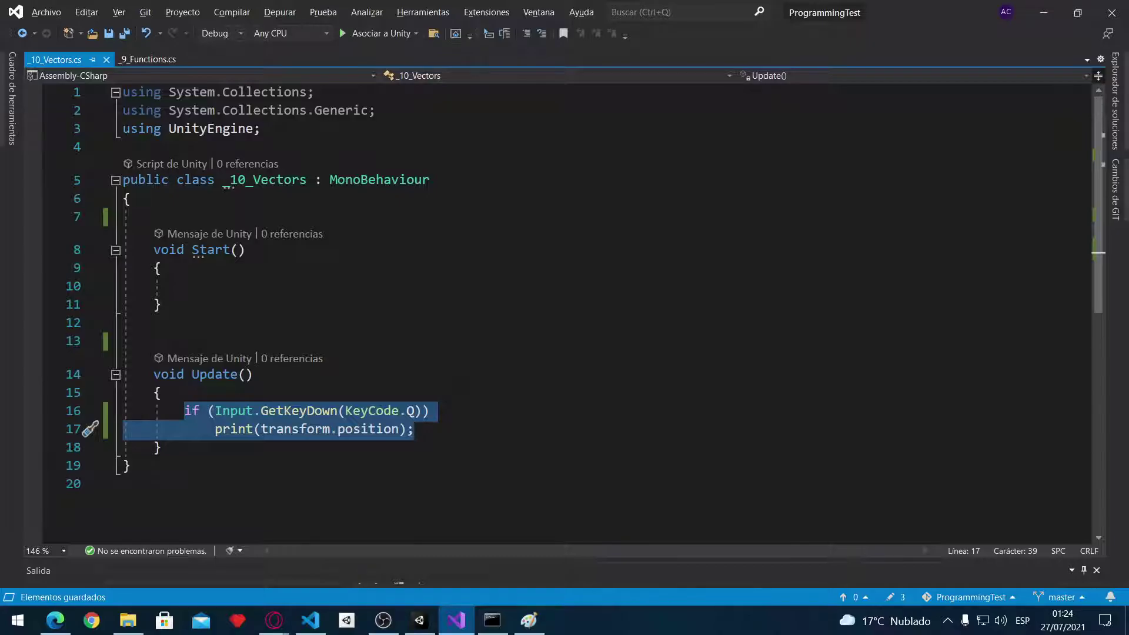
pyautogui.click(516, 303)
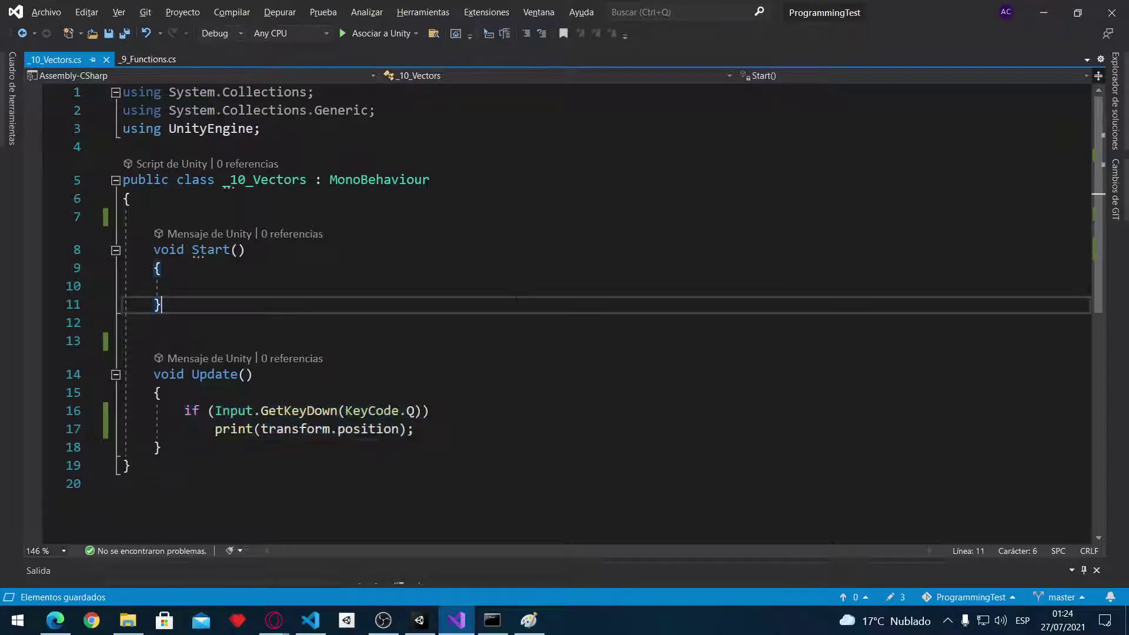
pyautogui.hotkey('alt', 'Tab')
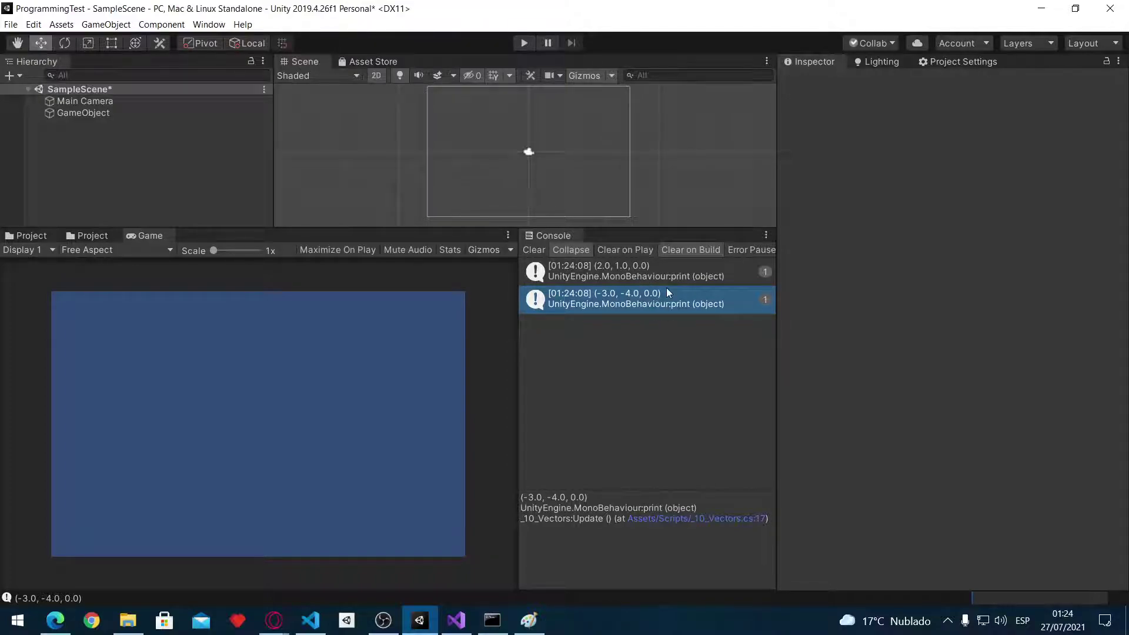
# Set GameObject's Position Z back to 0 after nudging it along Z in the 3D view
pyautogui.click(382, 75)
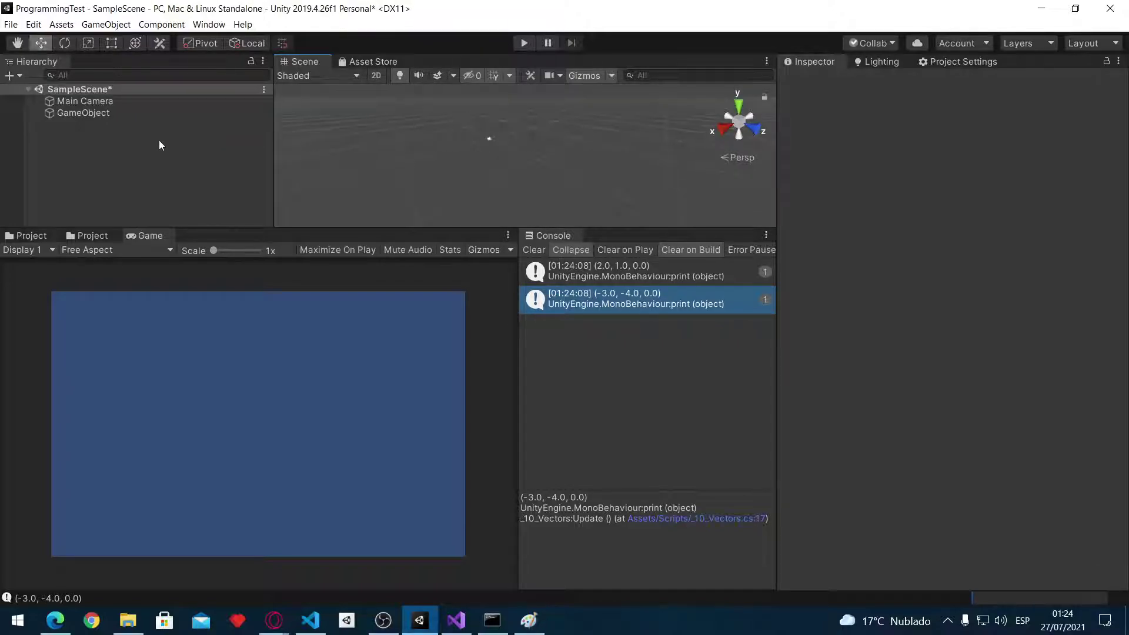
pyautogui.click(83, 113)
pyautogui.moveTo(593, 154)
pyautogui.mouseDown()
pyautogui.moveTo(745, 250)
pyautogui.moveTo(562, 170)
pyautogui.mouseUp()
pyautogui.click(375, 76)
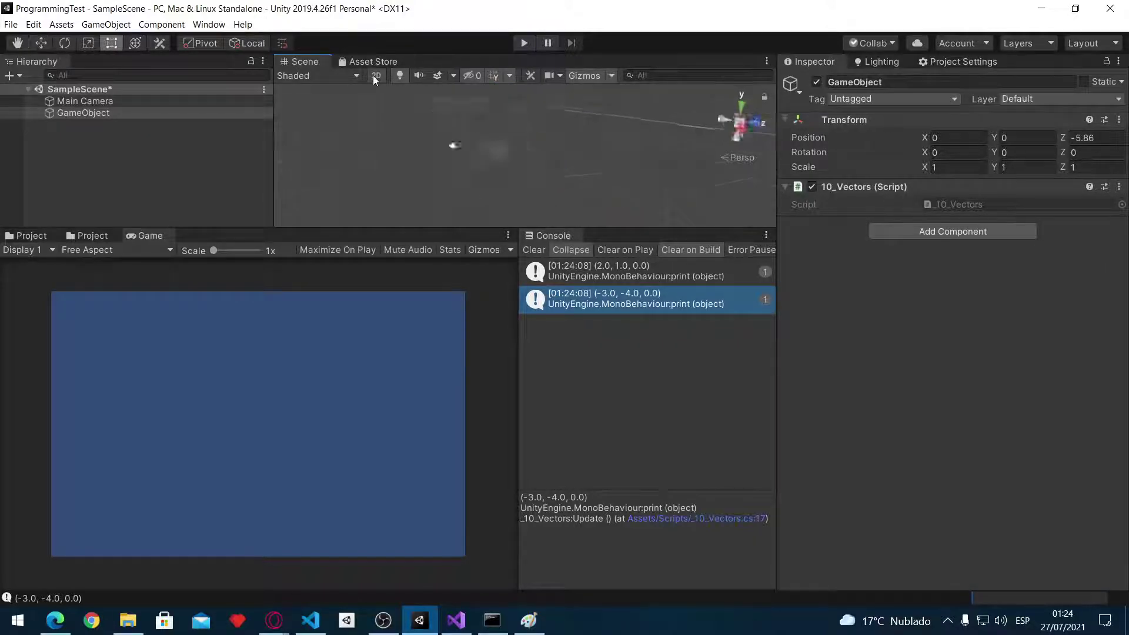
pyautogui.click(1112, 140)
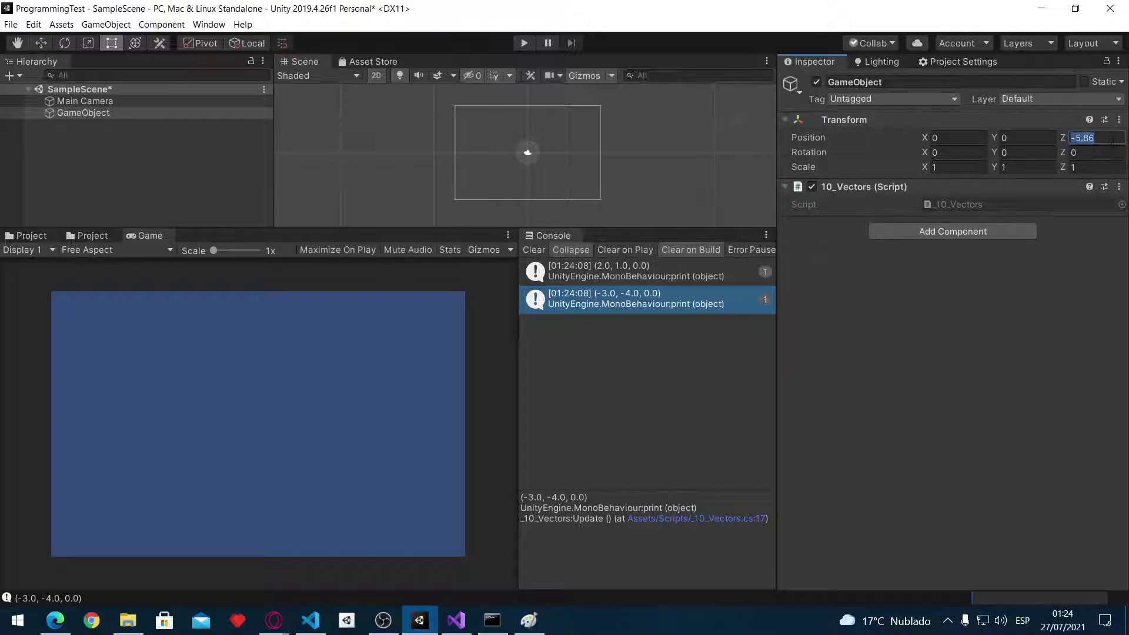
pyautogui.write('0')
pyautogui.hotkey('alt', 'Tab')
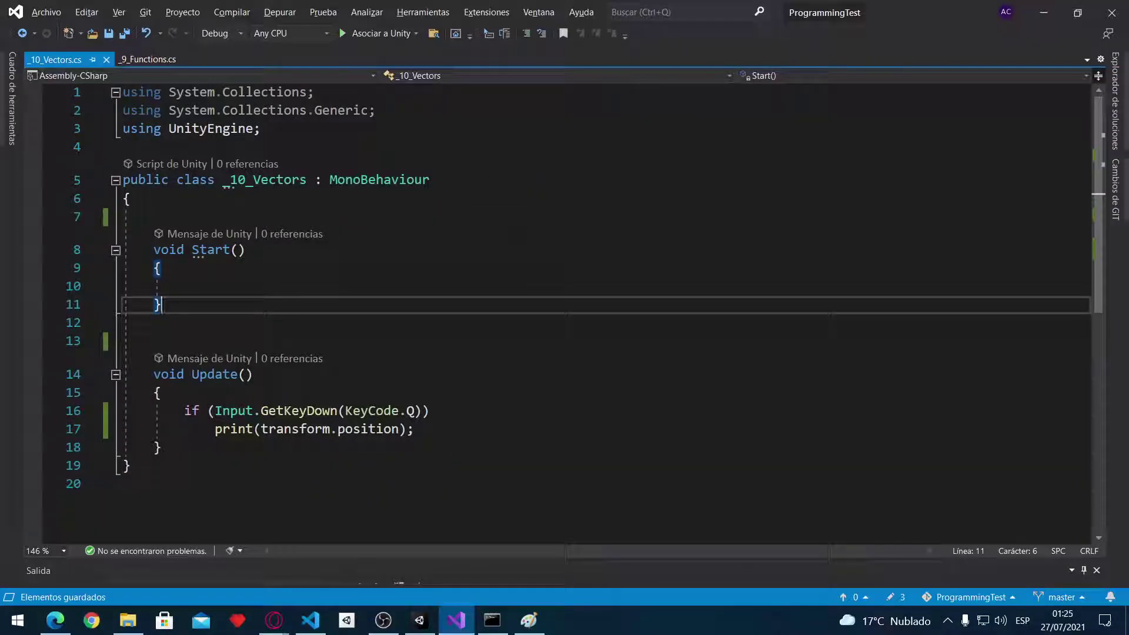
pyautogui.hotkey('alt', 'Tab')
pyautogui.hotkey('alt', 'Tab')
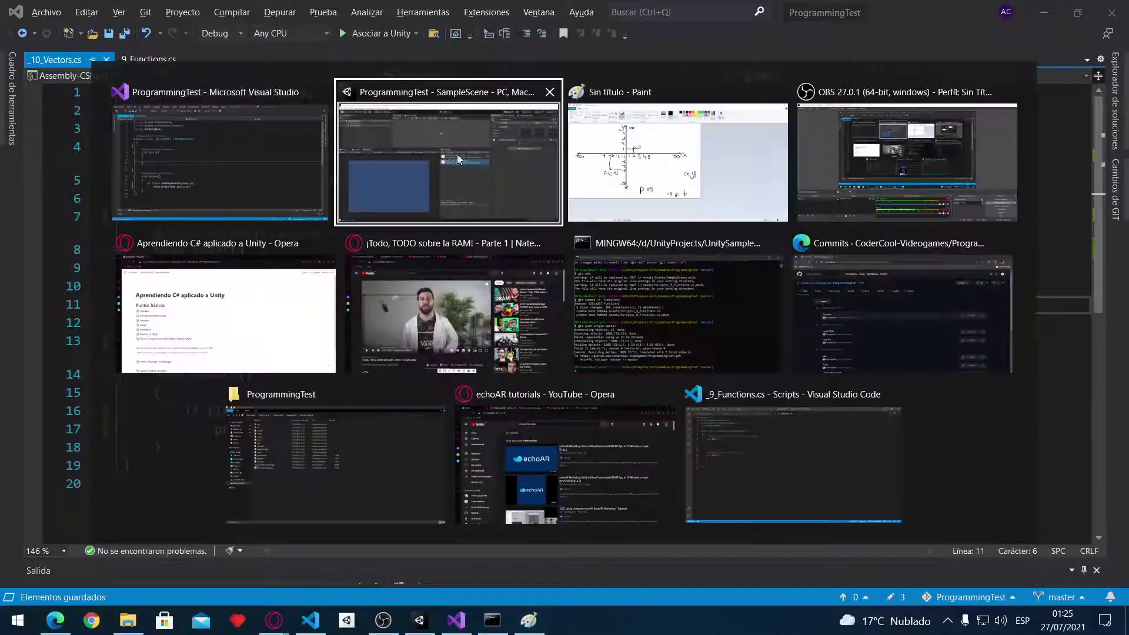
pyautogui.click(954, 167)
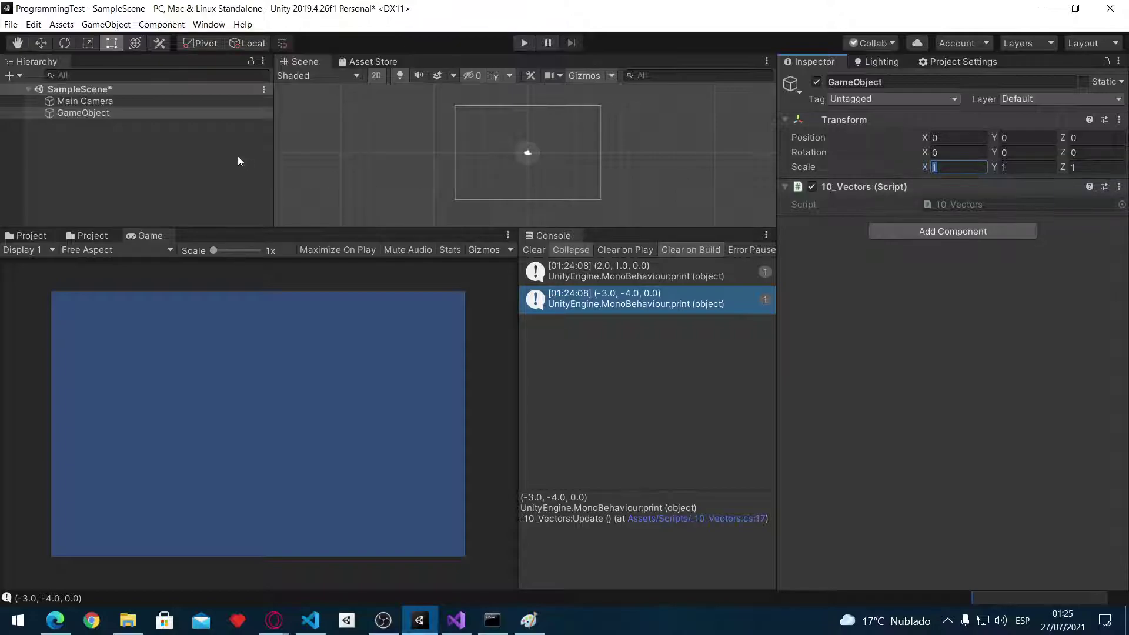
# Add a 3D Cube to the scene from the Hierarchy
pyautogui.click(124, 114)
pyautogui.rightClick(130, 130)
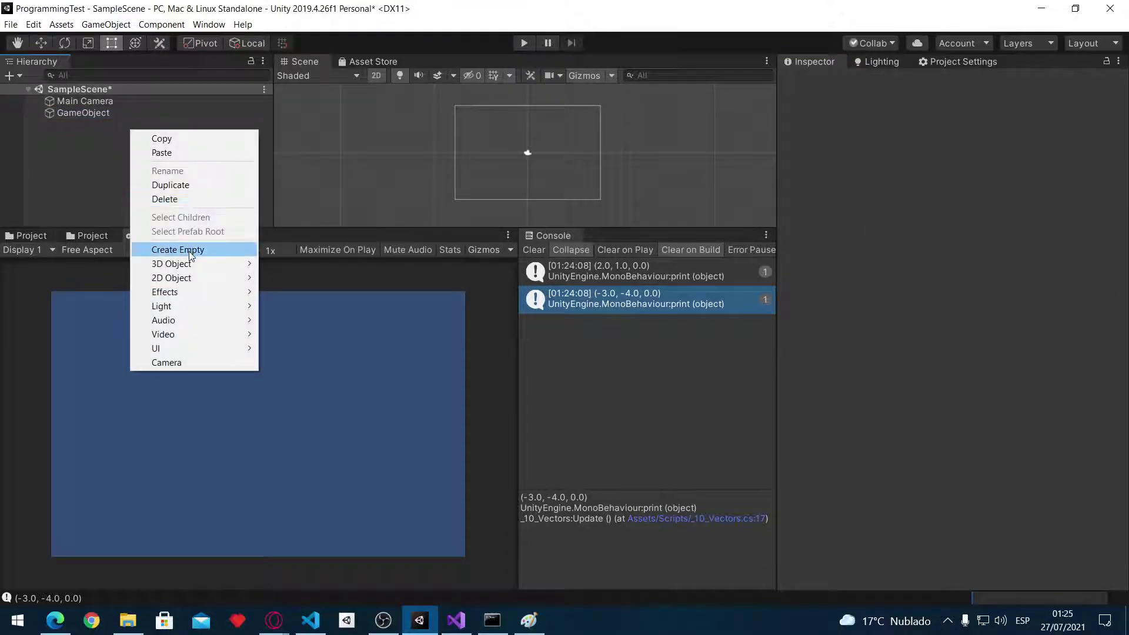
pyautogui.moveTo(190, 263)
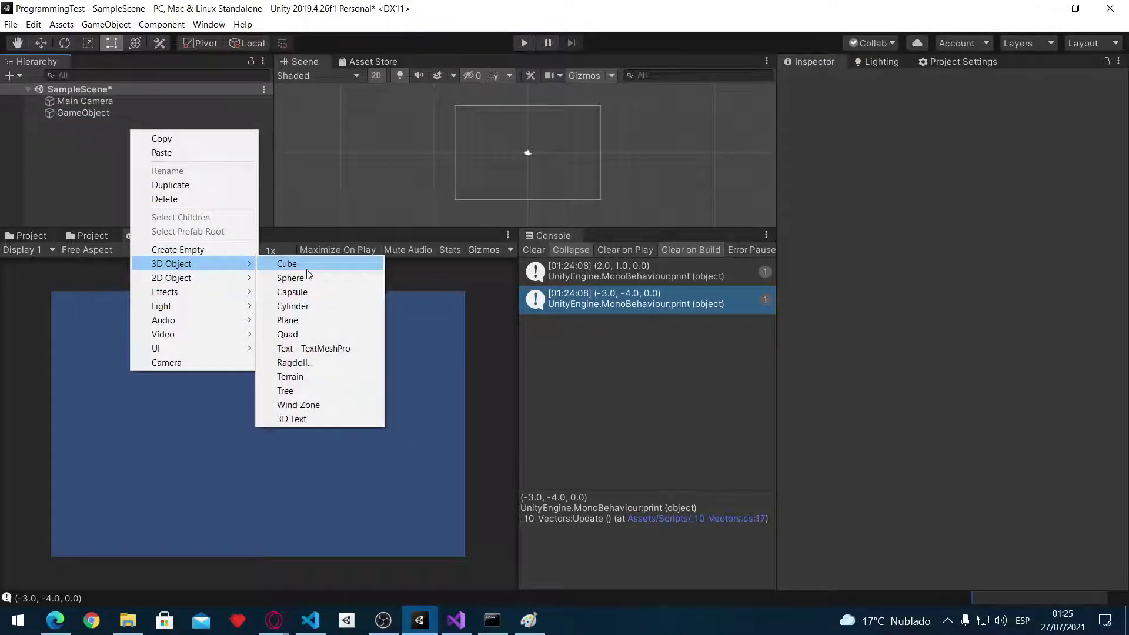
pyautogui.click(287, 264)
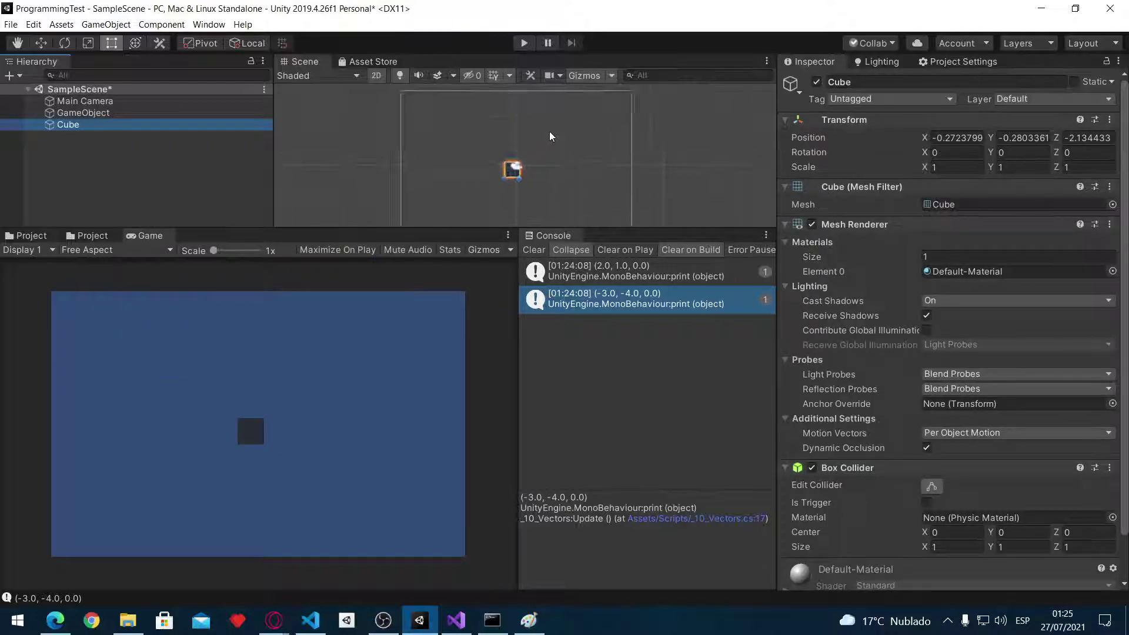
# Flatten the cube vertically and stretch it left and right into a long bar
pyautogui.scroll(2, 513, 175)
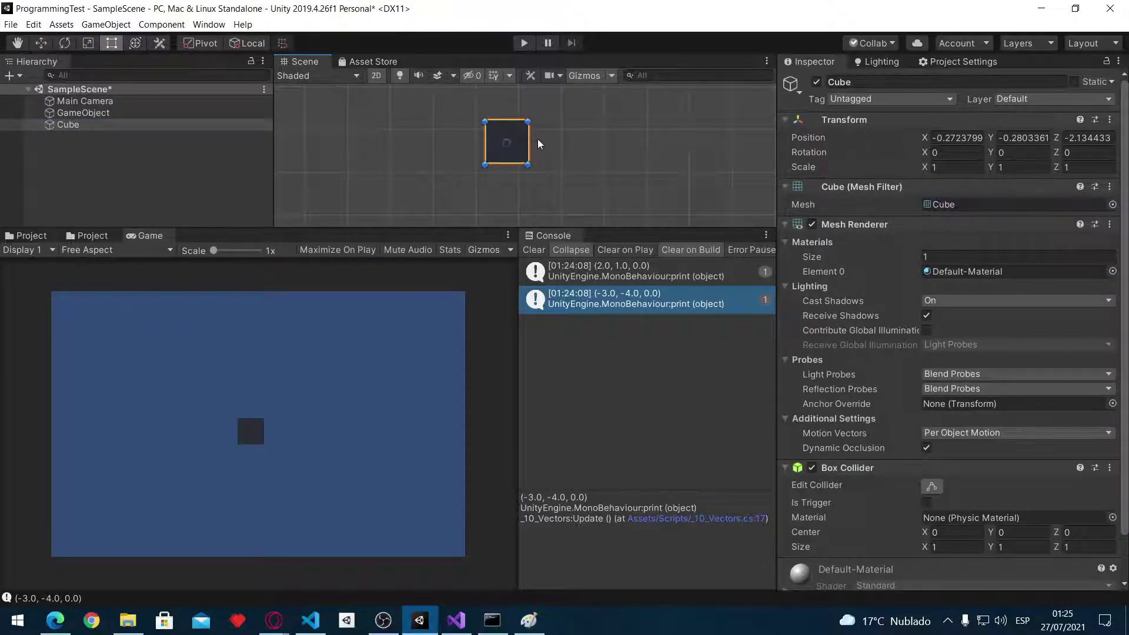
pyautogui.moveTo(510, 121)
pyautogui.mouseDown()
pyautogui.moveTo(505, 159)
pyautogui.moveTo(509, 148)
pyautogui.mouseUp()
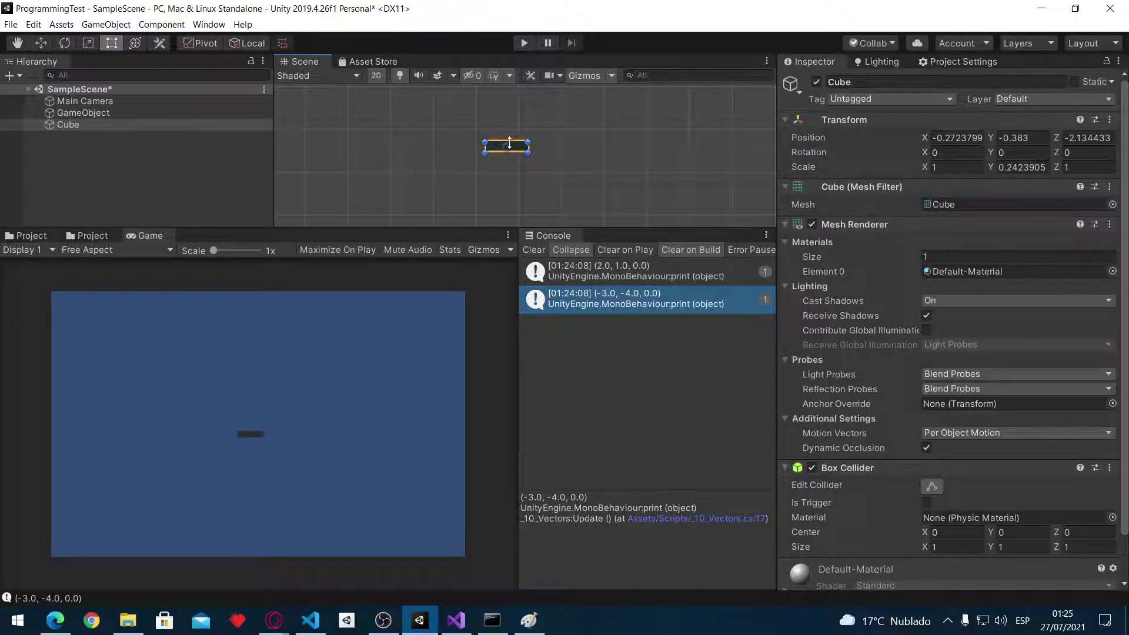
pyautogui.moveTo(483, 148); pyautogui.dragTo(312, 148)
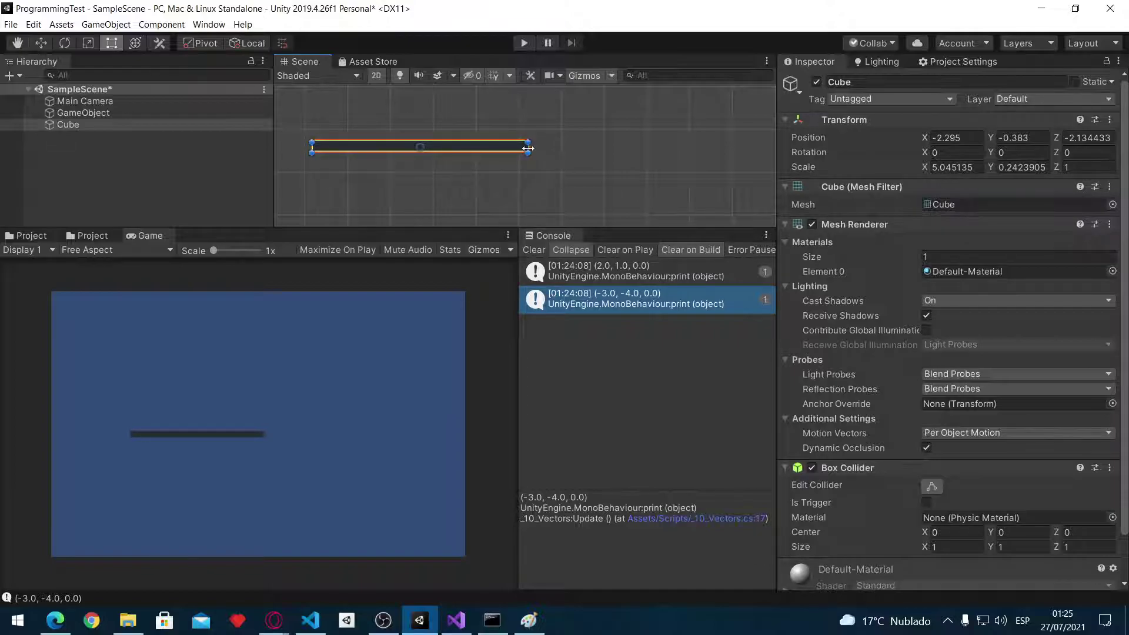
pyautogui.moveTo(528, 149); pyautogui.dragTo(722, 146)
# Add a 3D Sphere as a child of GameObject
pyautogui.click(83, 112)
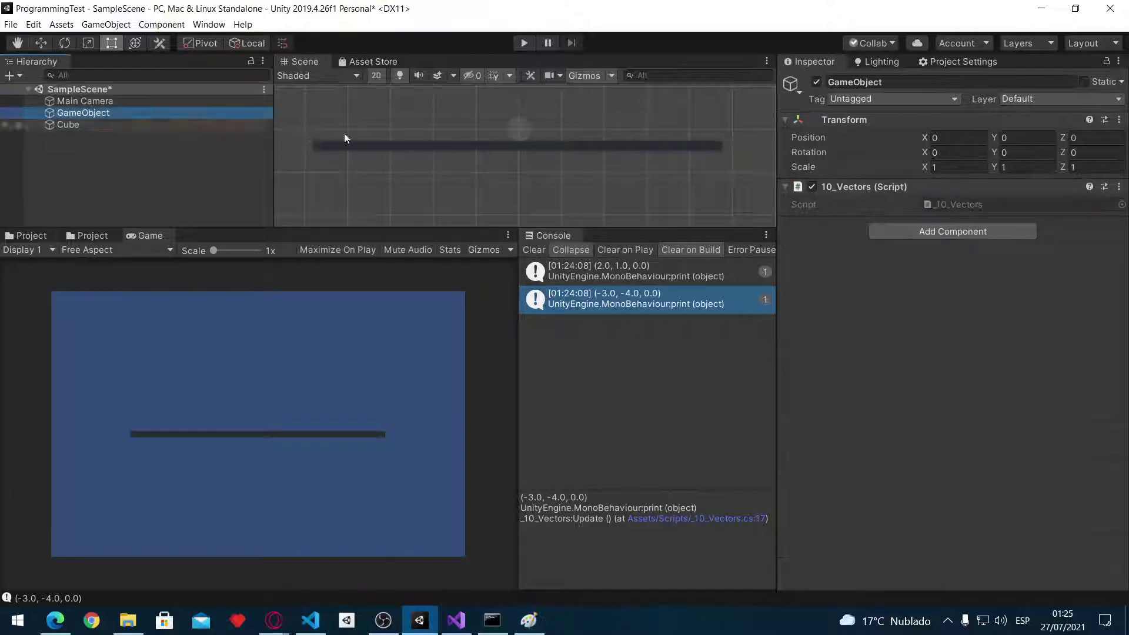
pyautogui.rightClick(886, 186)
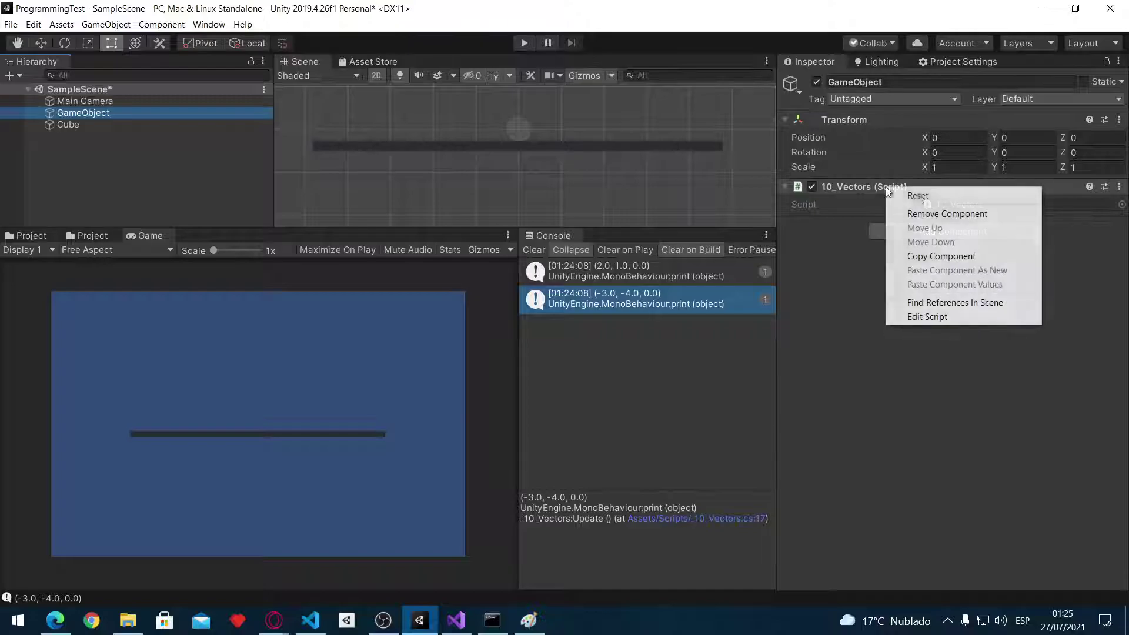
pyautogui.click(938, 255)
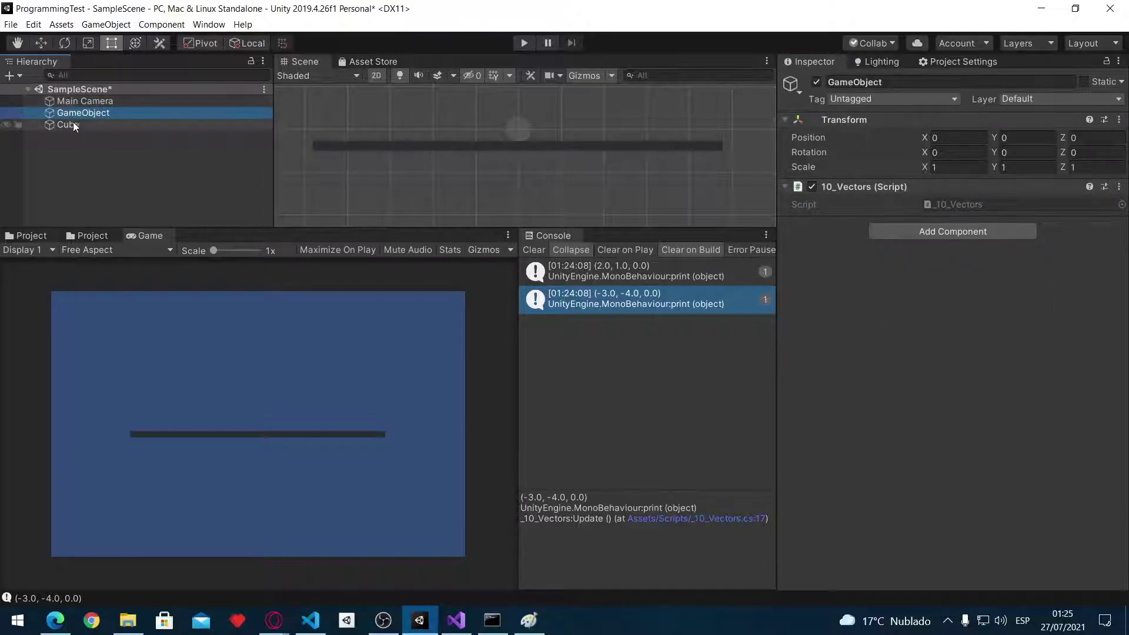
pyautogui.rightClick(93, 114)
pyautogui.moveTo(176, 249)
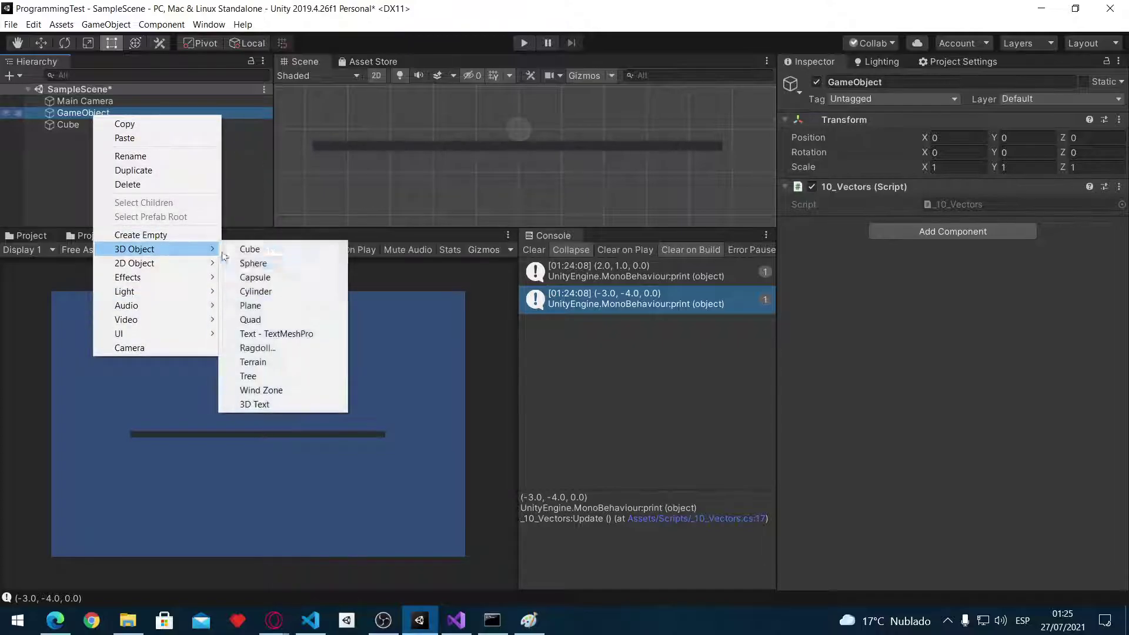
pyautogui.click(298, 263)
# Raise GameObject to Y 1.47 above the bar and save the scene
pyautogui.scroll(-3, 591, 139)
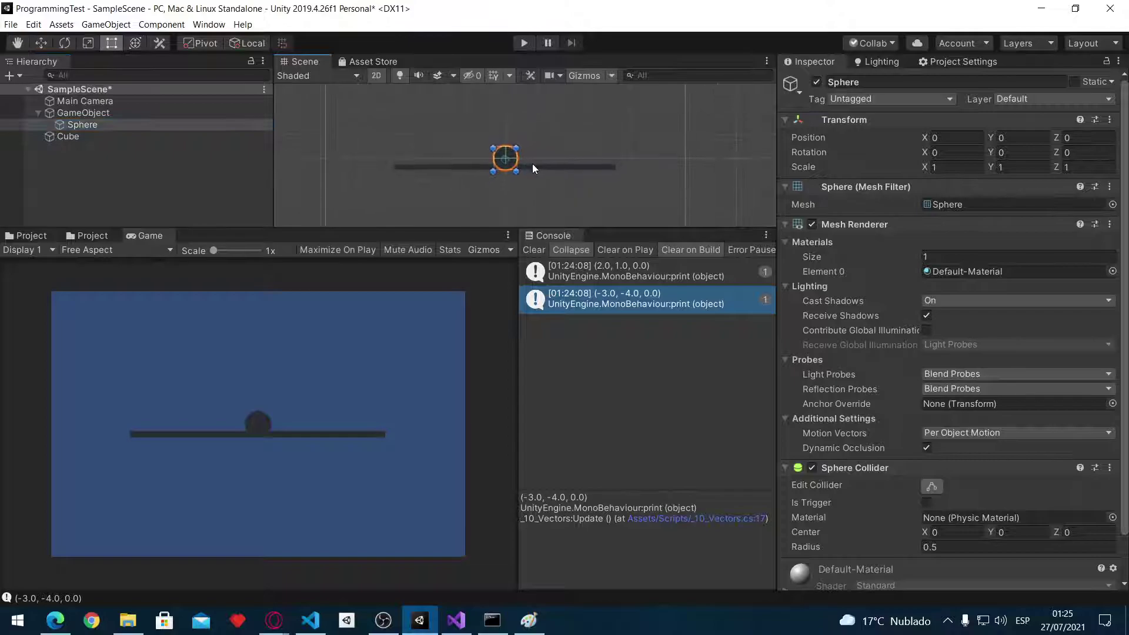
pyautogui.press('w')
pyautogui.click(95, 115)
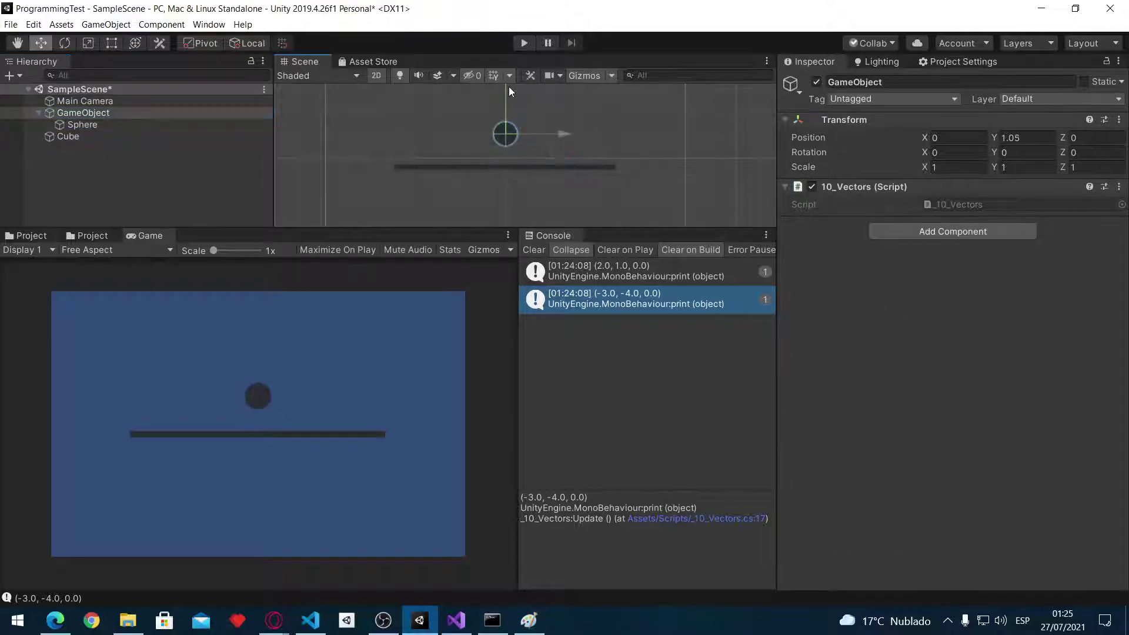
pyautogui.moveTo(509, 116); pyautogui.dragTo(509, 76)
pyautogui.scroll(-2, 543, 136)
pyautogui.moveTo(543, 135); pyautogui.dragTo(562, 163, button='middle')
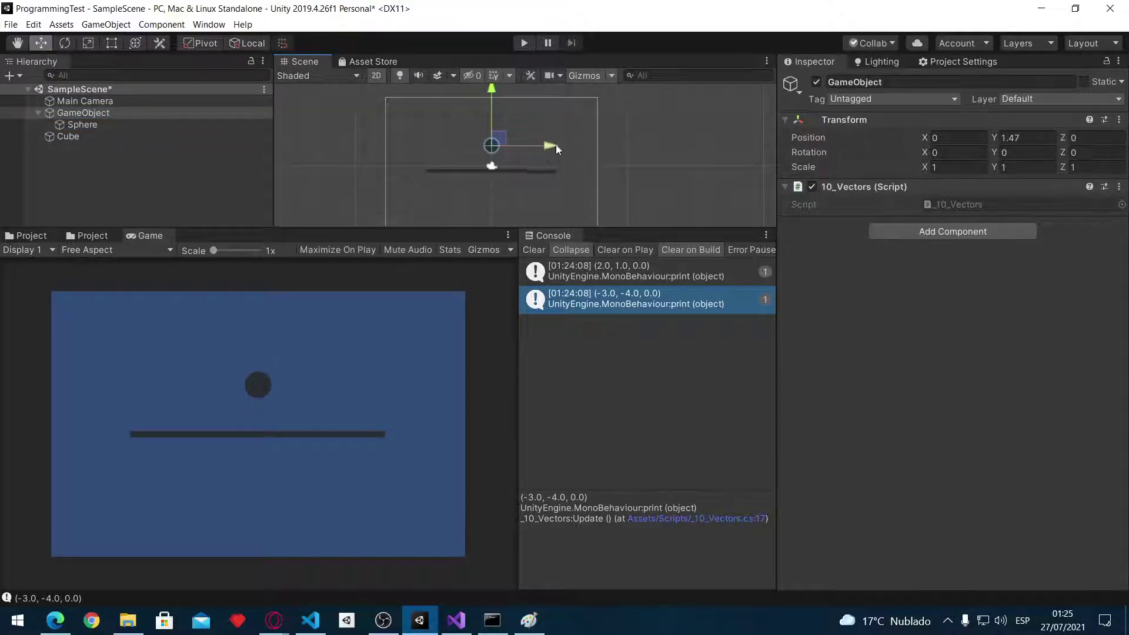
pyautogui.hotkey('ctrl', 's')
# Remove the Box Collider component from the Cube
pyautogui.click(90, 136)
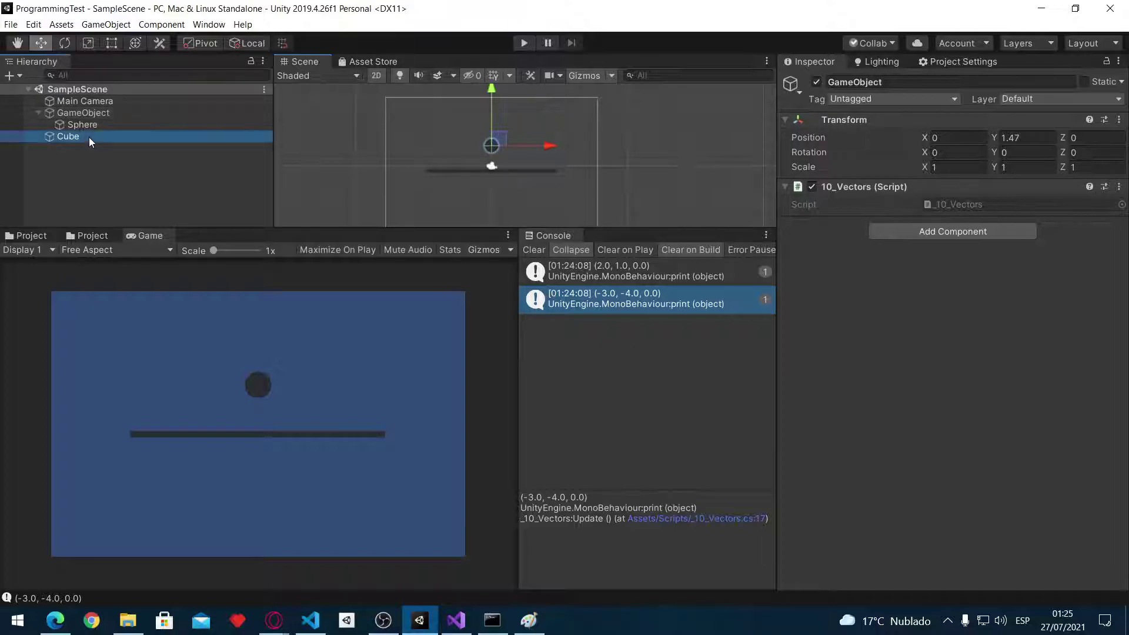
pyautogui.scroll(-2, 952, 353)
pyautogui.rightClick(866, 420)
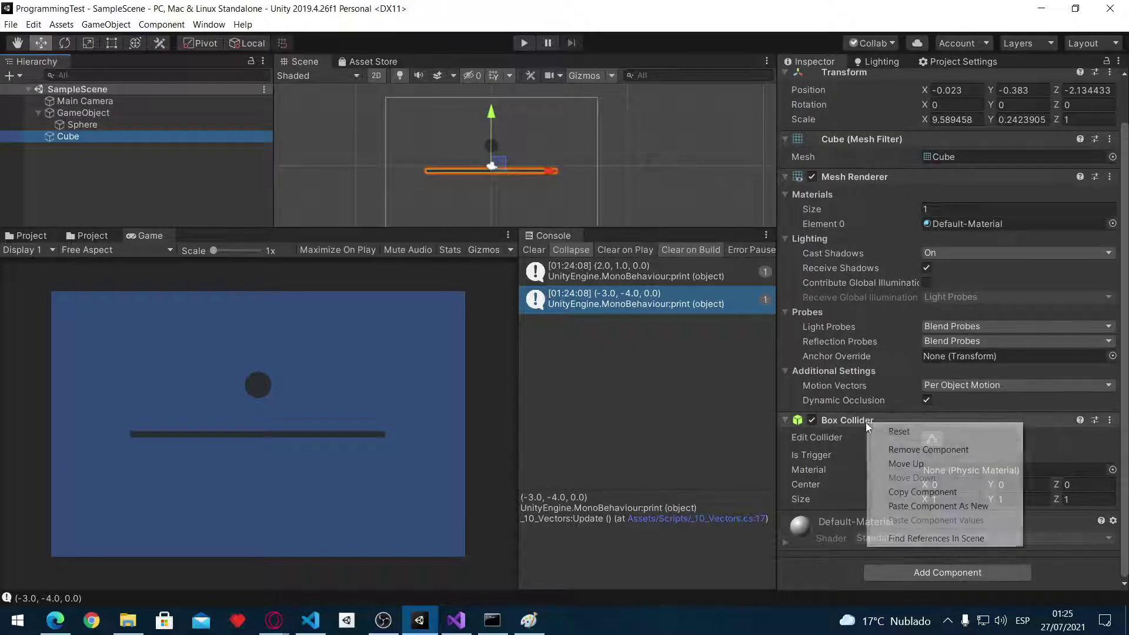
pyautogui.click(918, 448)
pyautogui.click(822, 224)
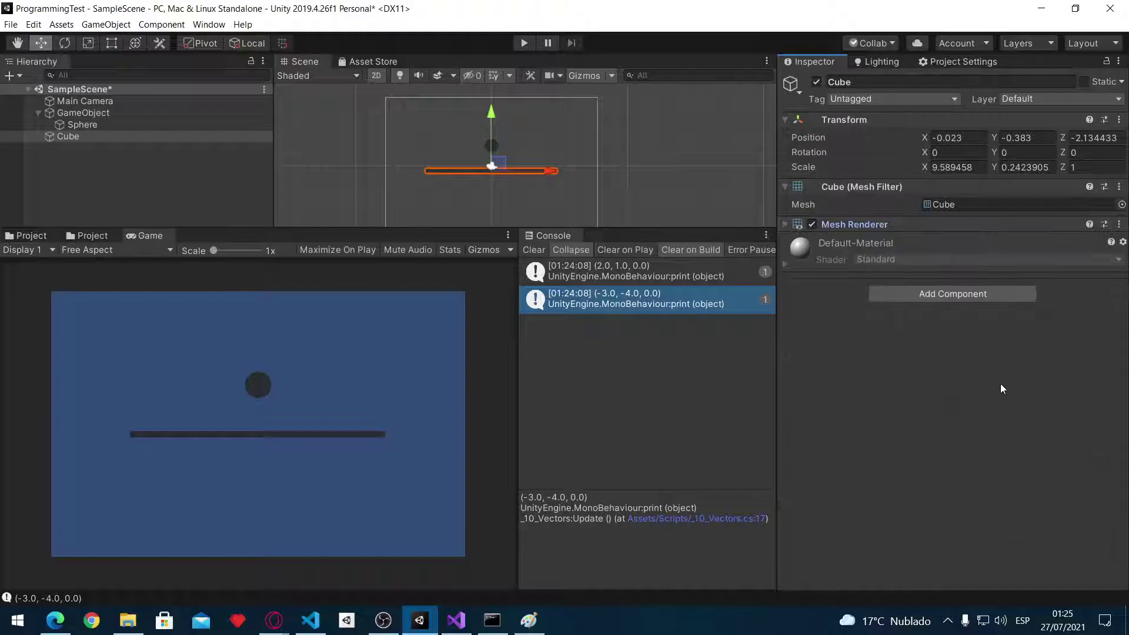
# Copy GameObject's 10_Vectors component and paste it onto the Cube as a new component
pyautogui.click(83, 113)
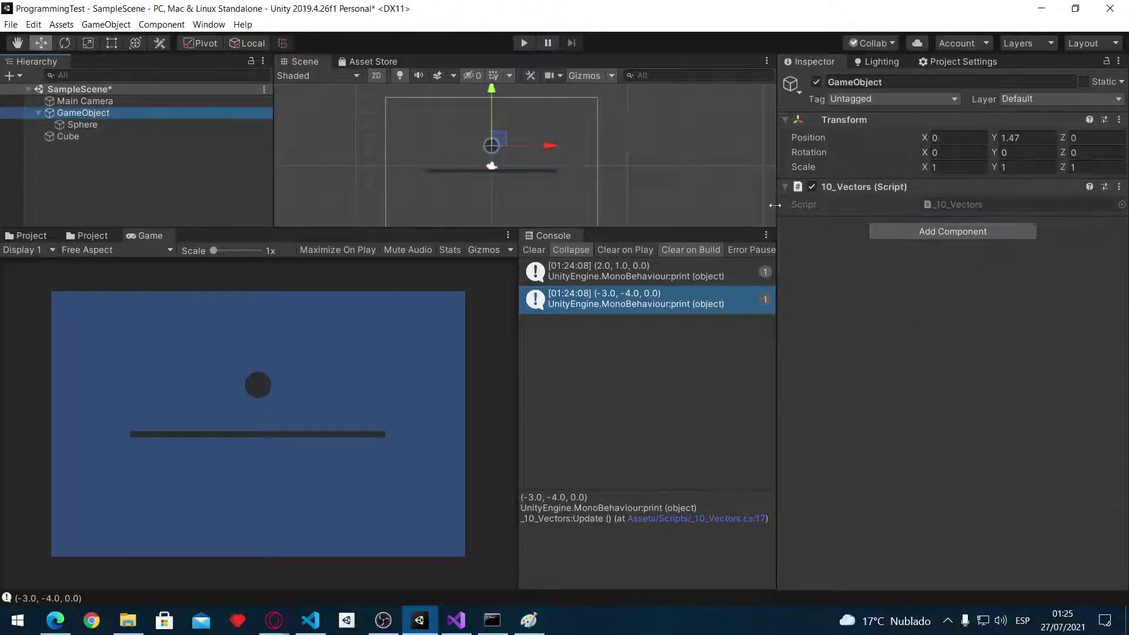
pyautogui.rightClick(859, 186)
pyautogui.click(911, 255)
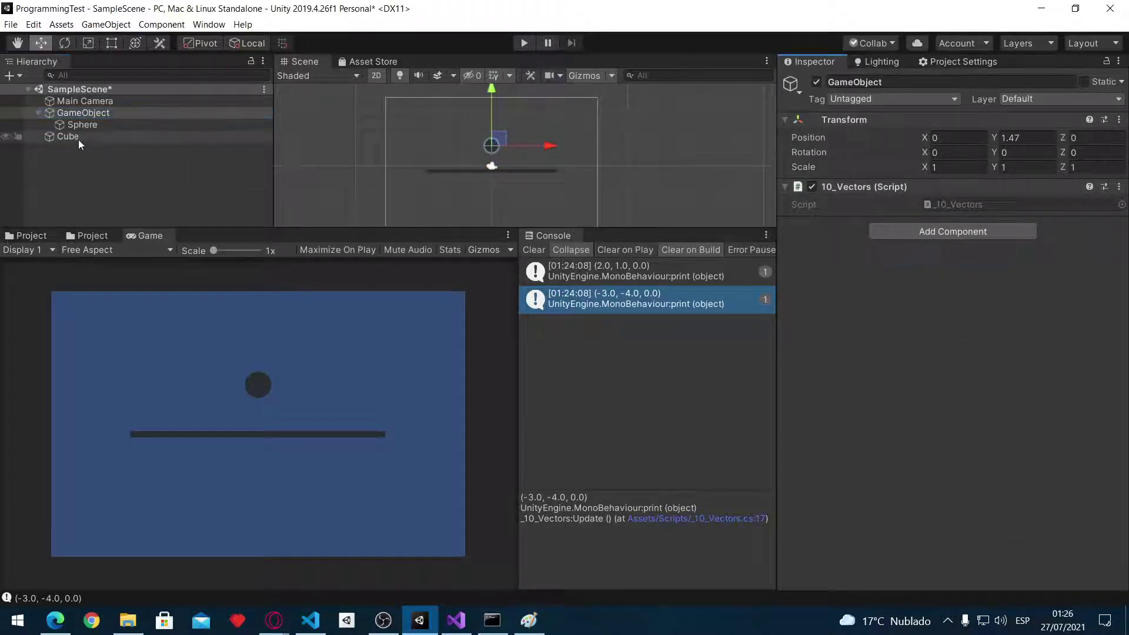
pyautogui.click(71, 137)
pyautogui.rightClick(864, 229)
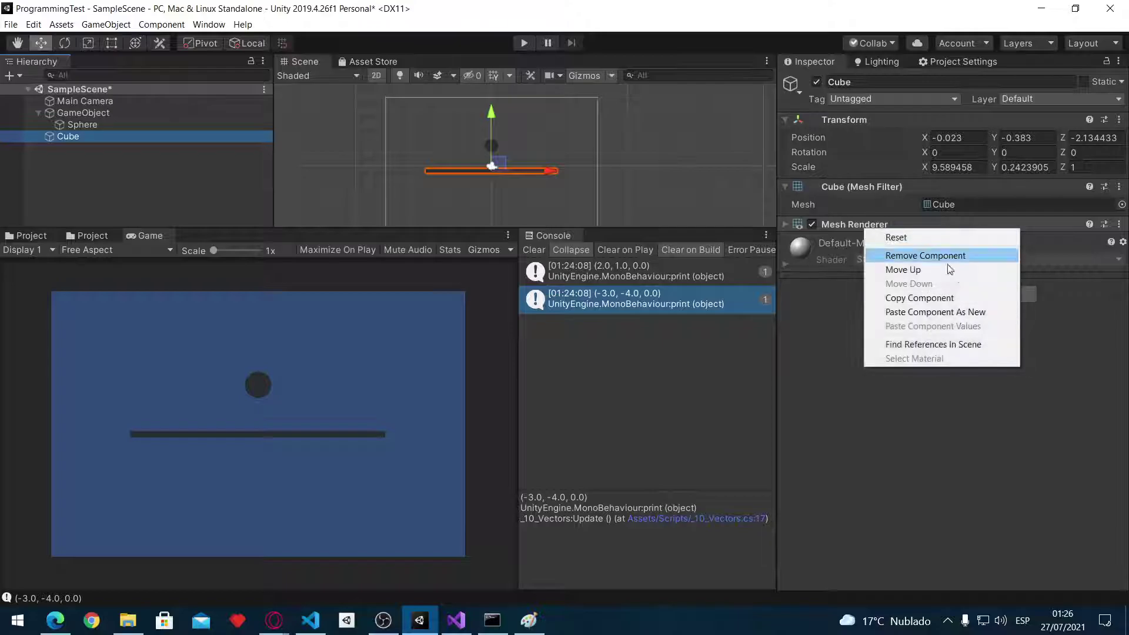
pyautogui.click(965, 312)
# Wrap the Q-key print line in braces and duplicate it twice inside the block
pyautogui.hotkey('alt', 'Tab')
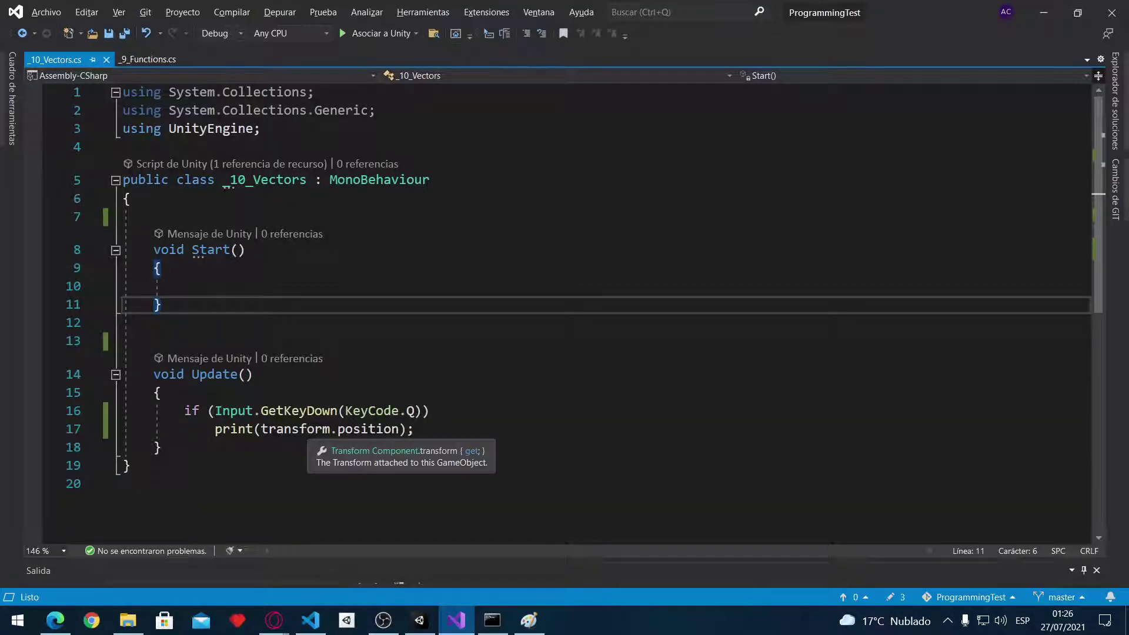
pyautogui.click(430, 411)
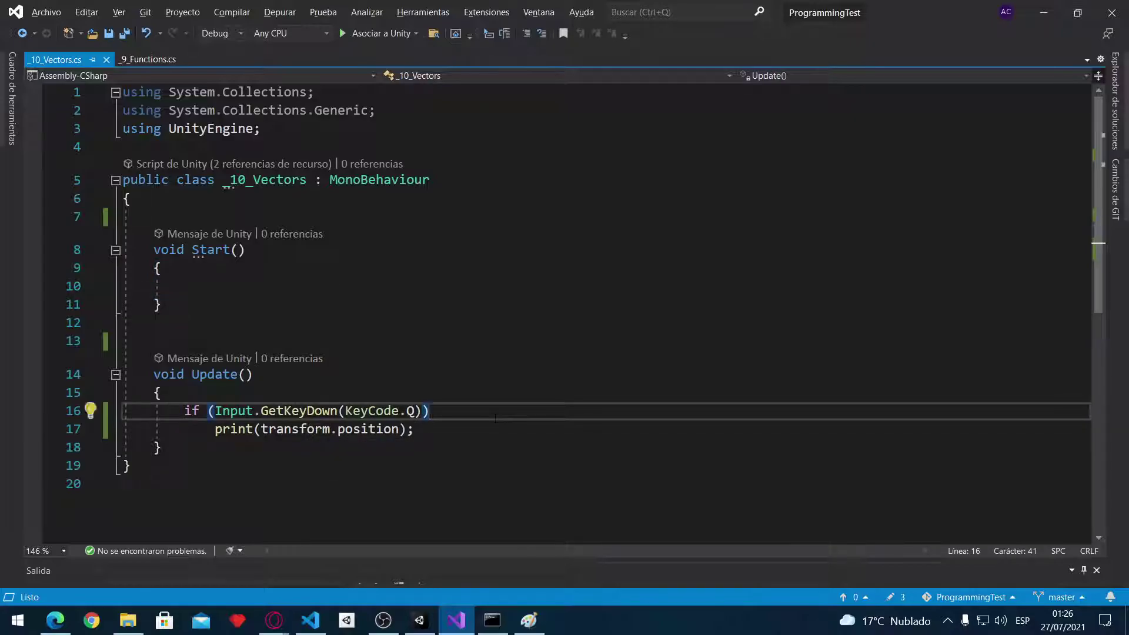
pyautogui.press('Return')
pyautogui.write('{')
pyautogui.press('Return')
pyautogui.press('Down')
pyautogui.press('Down')
pyautogui.hotkey('alt', 'Up')
pyautogui.hotkey('alt', 'Up')
pyautogui.hotkey('ctrl', 'c')
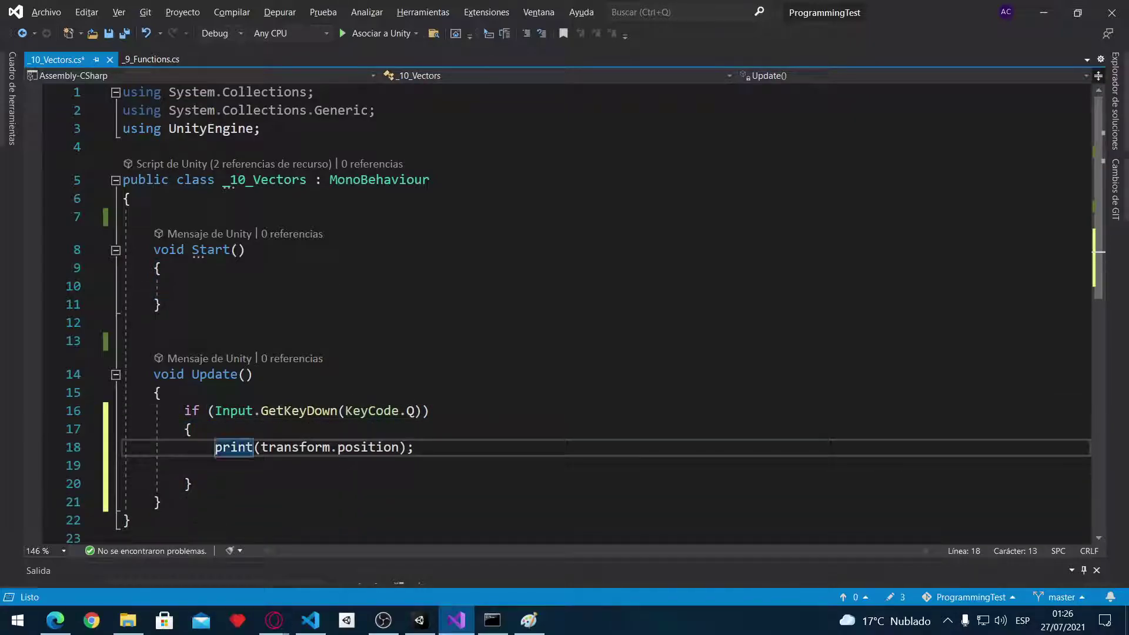
pyautogui.press('Down')
pyautogui.hotkey('ctrl', 'v')
pyautogui.hotkey('ctrl', 'v')
pyautogui.hotkey('ctrl', 'x')
# Change the second print line to output transform.rotation
pyautogui.press('Up')
pyautogui.press('Up')
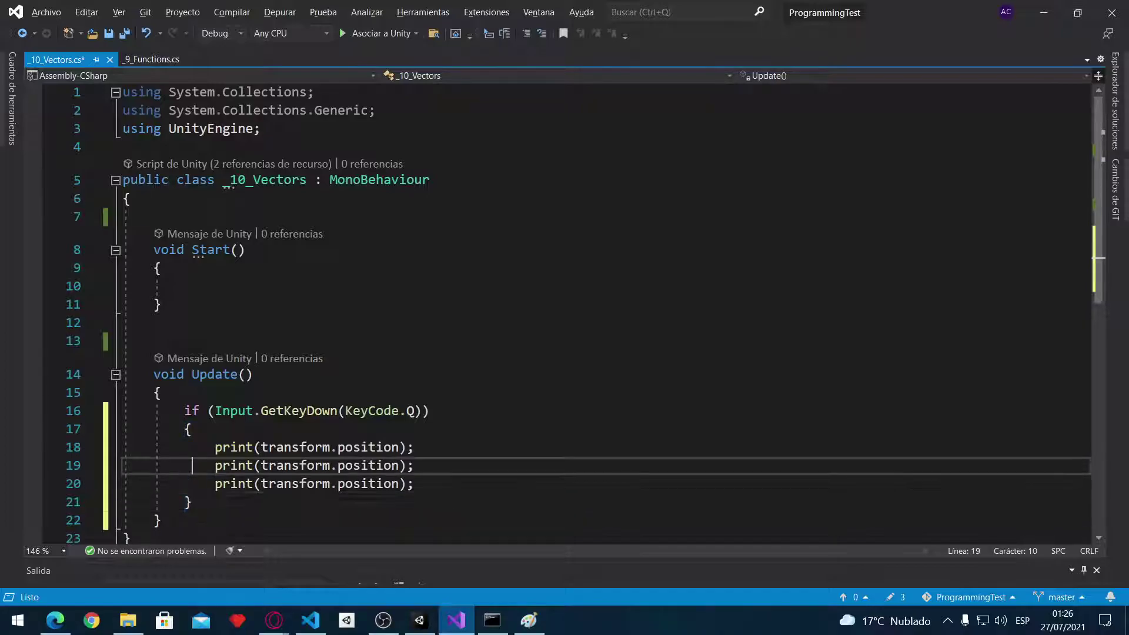
pyautogui.press('Home')
pyautogui.hotkey('ctrl', 'Right')
pyautogui.hotkey('ctrl', 'Right')
pyautogui.hotkey('ctrl', 'Right')
pyautogui.hotkey('ctrl', 'Right')
pyautogui.hotkey('ctrl', 'shift', 'Right')
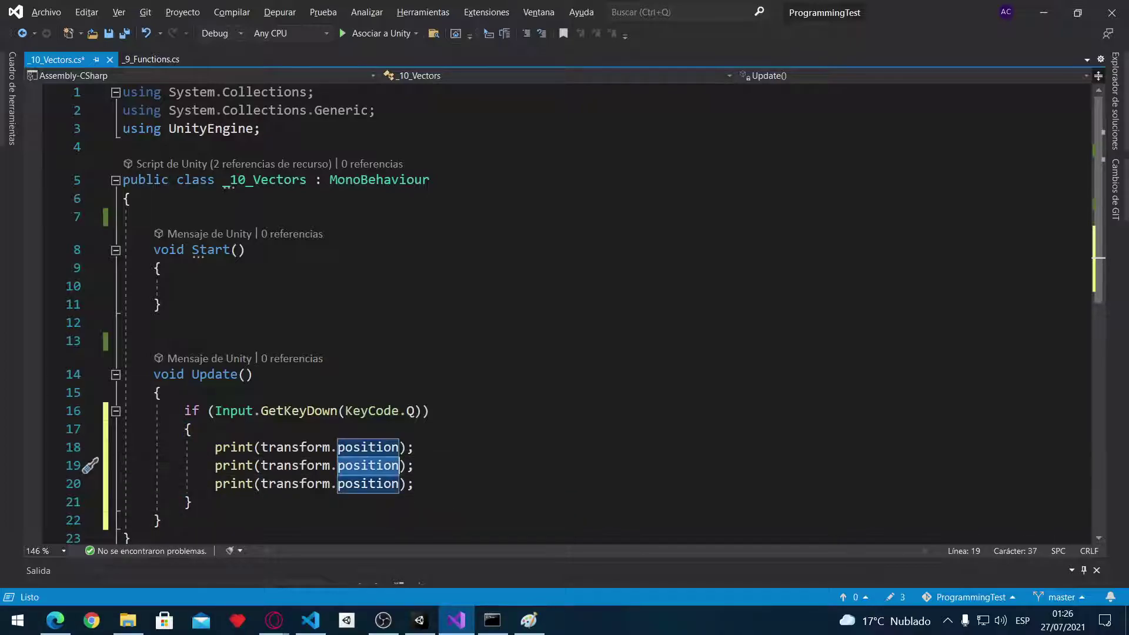
pyautogui.write('ro')
pyautogui.press('Tab')
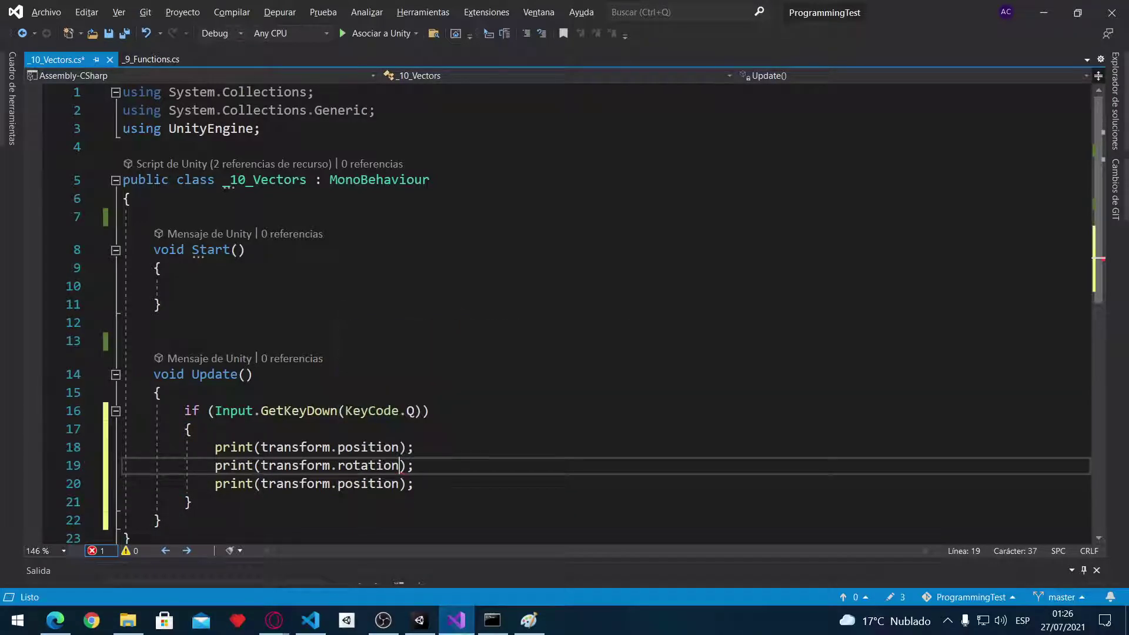
# Change the third print line to transform.localScale and save the script
pyautogui.press('Down')
pyautogui.hotkey('ctrl', 'shift', 'Left')
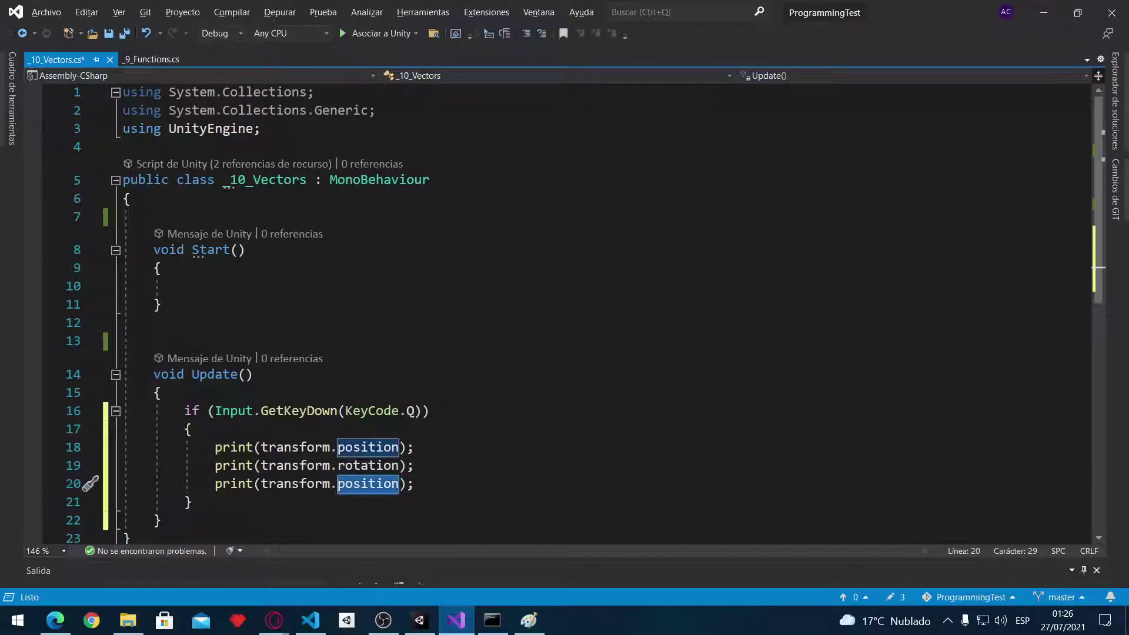
pyautogui.press('BackSpace')
pyautogui.write('.')
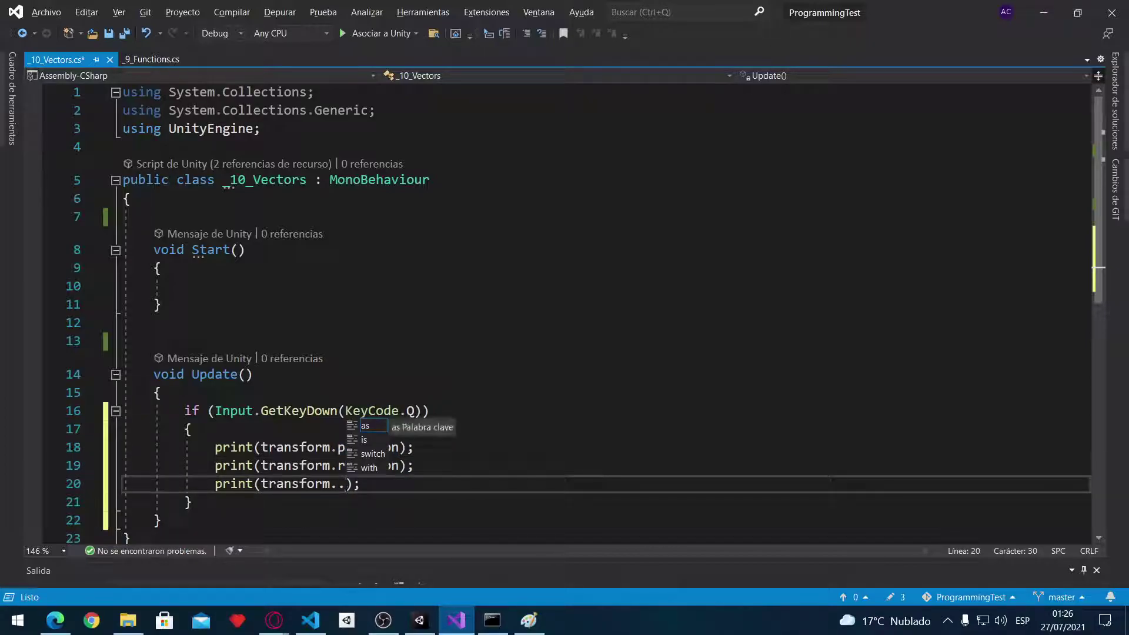
pyautogui.press('Escape')
pyautogui.hotkey('ctrl', 'space')
pyautogui.write('local')
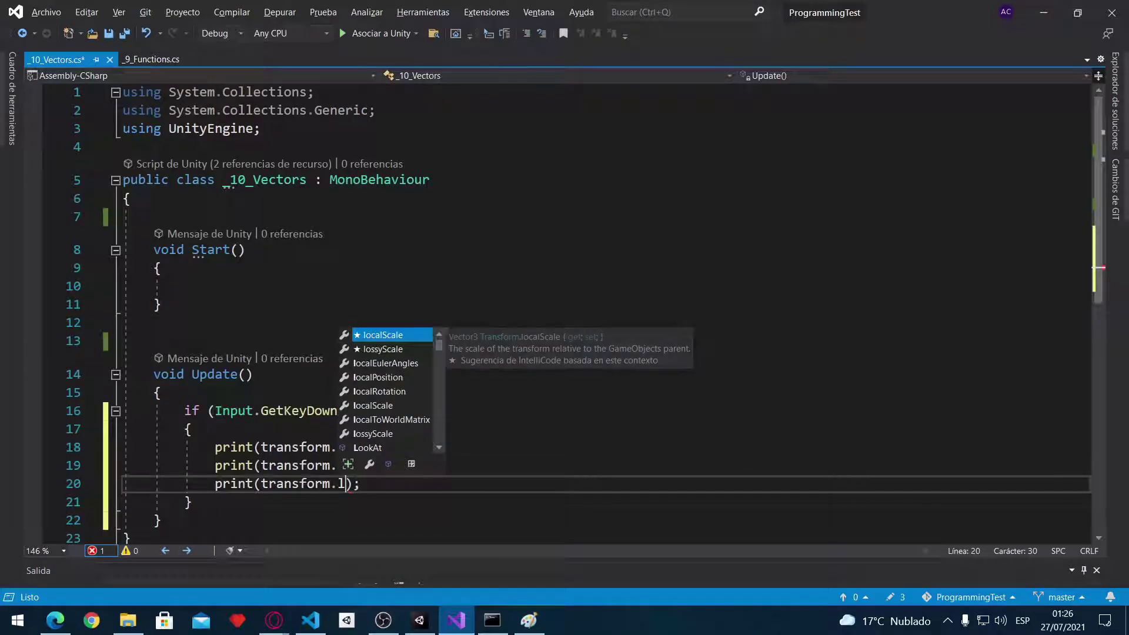
pyautogui.press('Tab')
pyautogui.hotkey('ctrl', 's')
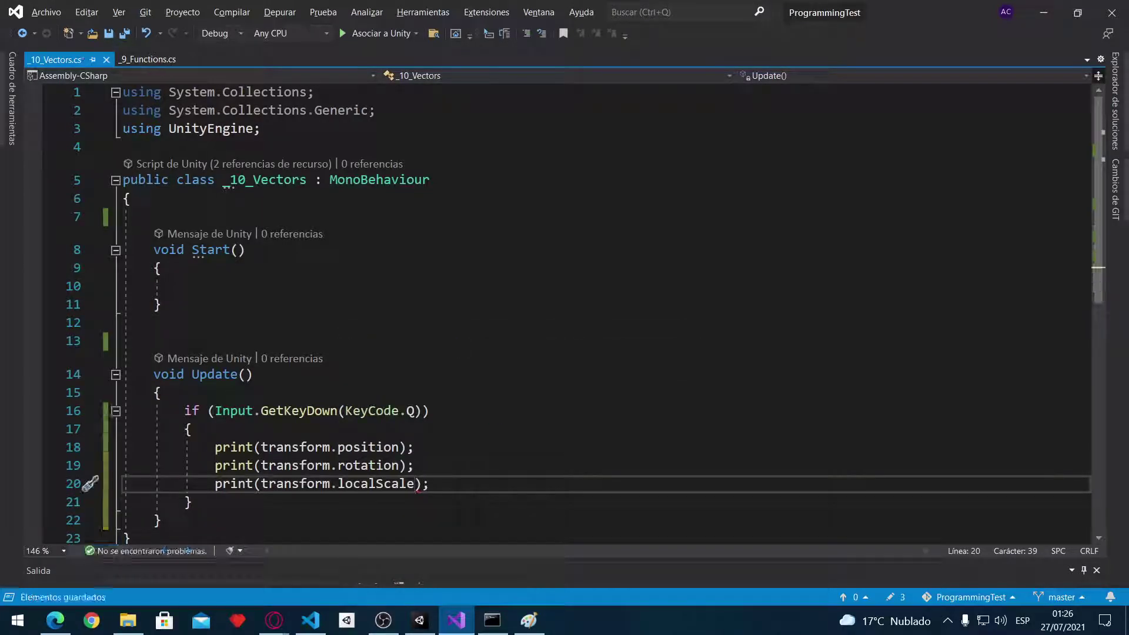
pyautogui.hotkey('alt', 'Tab')
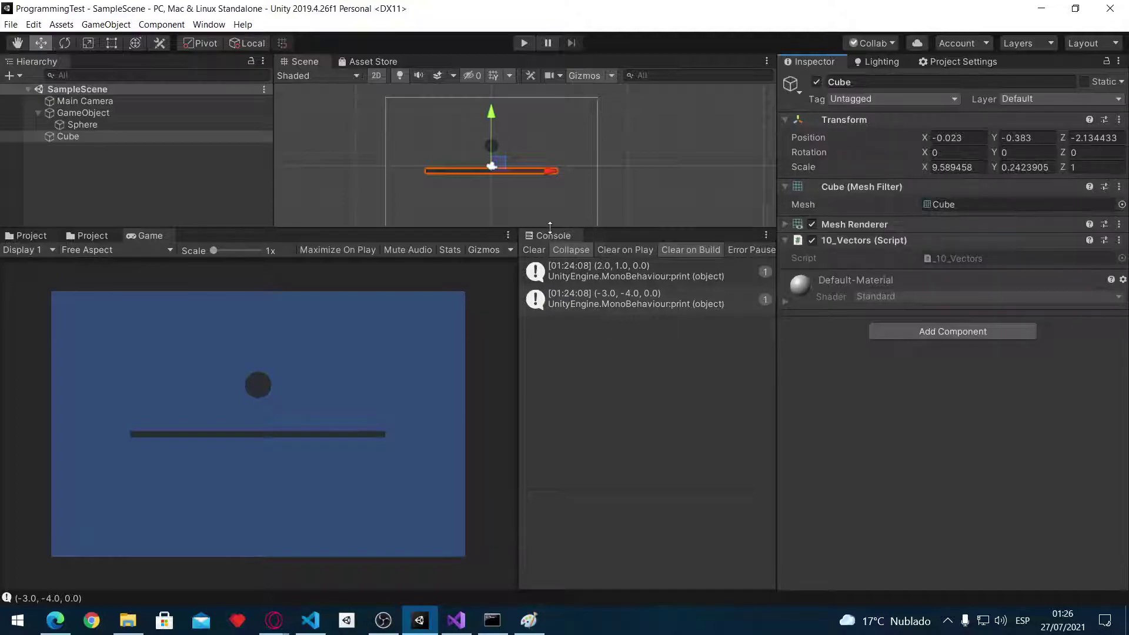
# Clear the Console, play the scene to log position, rotation and localScale, then stop
pyautogui.click(535, 249)
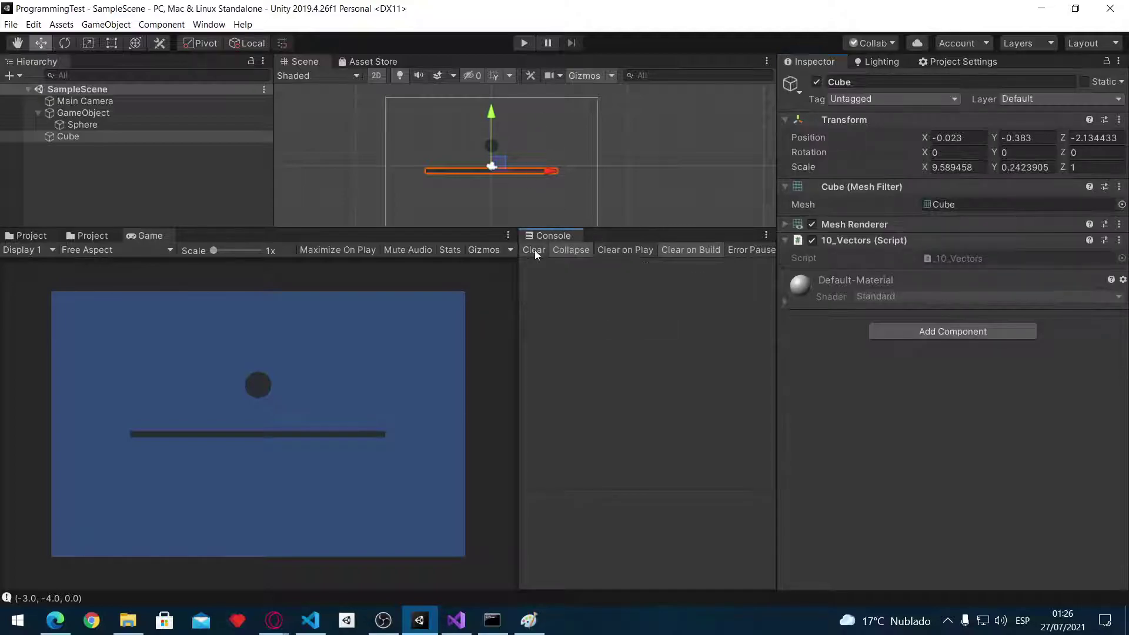
pyautogui.click(525, 43)
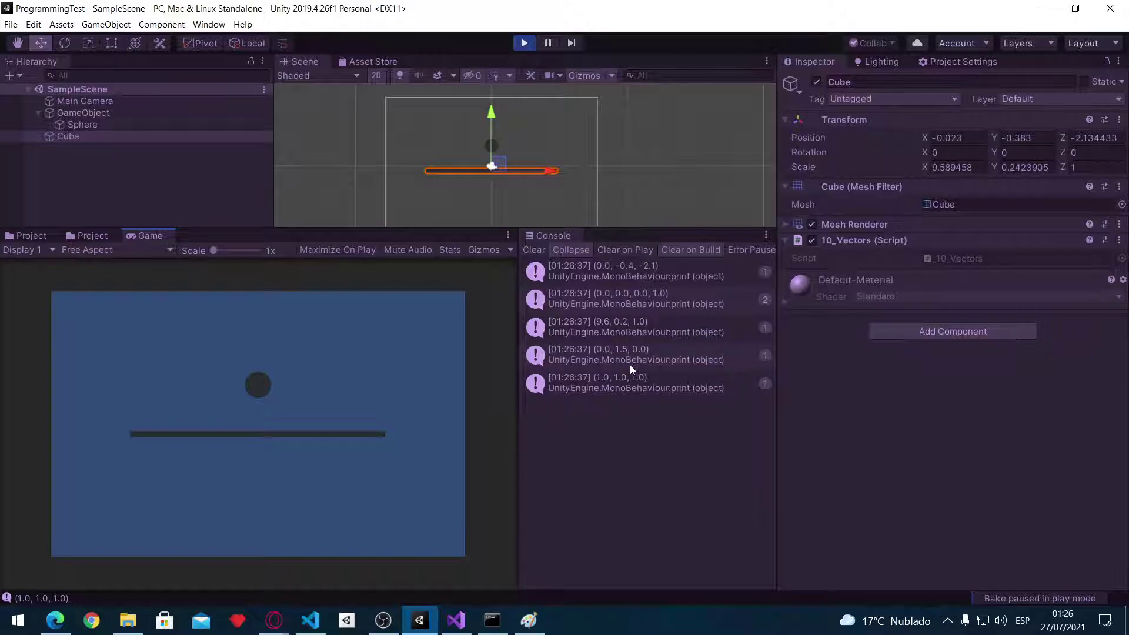
pyautogui.click(527, 43)
# Insert print(transform.name); as the first line of the Q-key block and save
pyautogui.hotkey('alt', 'Tab')
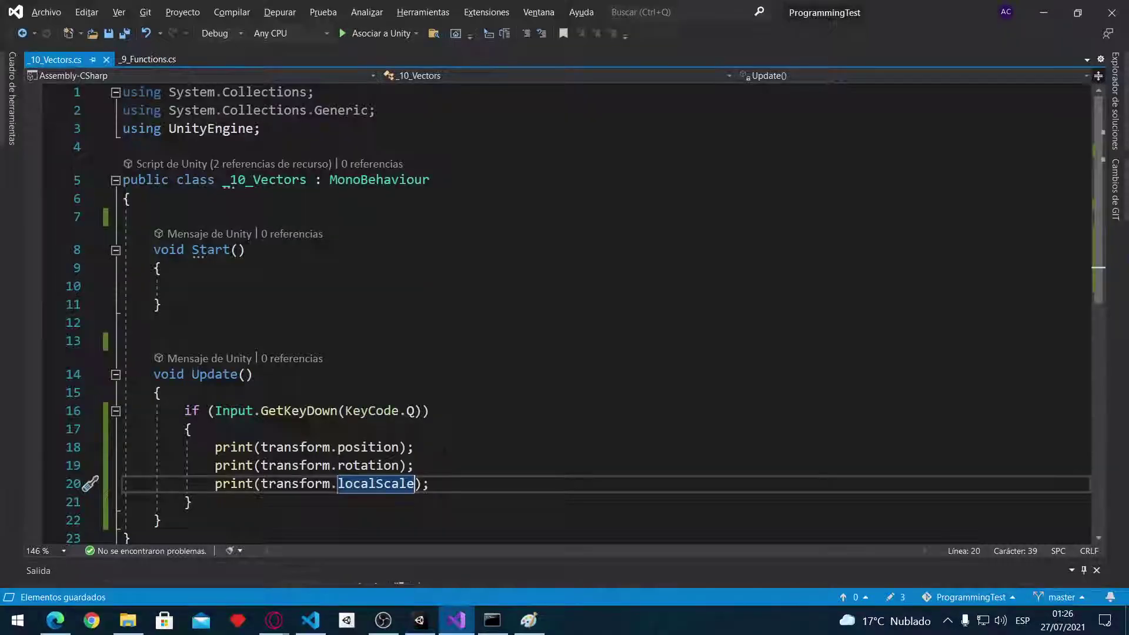
pyautogui.click(192, 428)
pyautogui.press('Return')
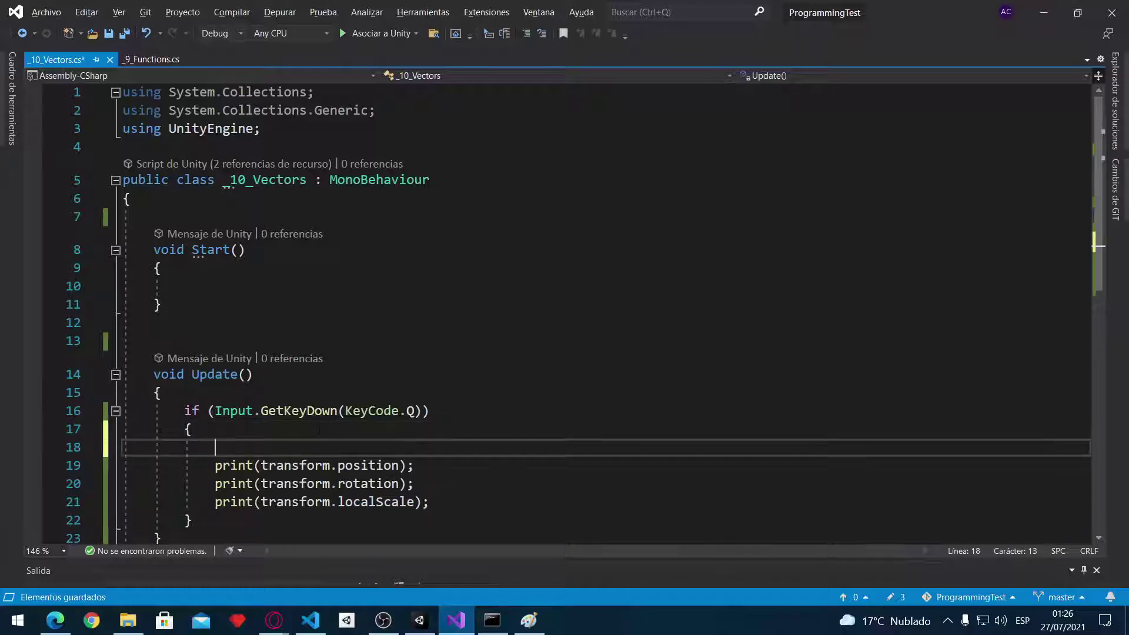
pyautogui.write('print(')
pyautogui.hotkey('ctrl', 'space')
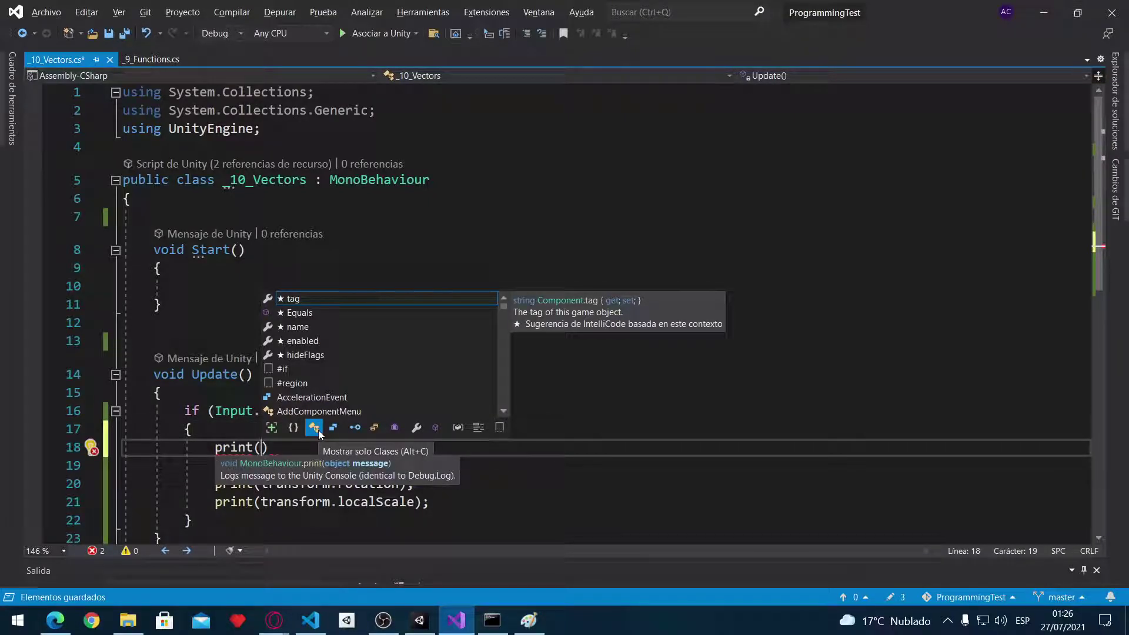
pyautogui.write('transform.na')
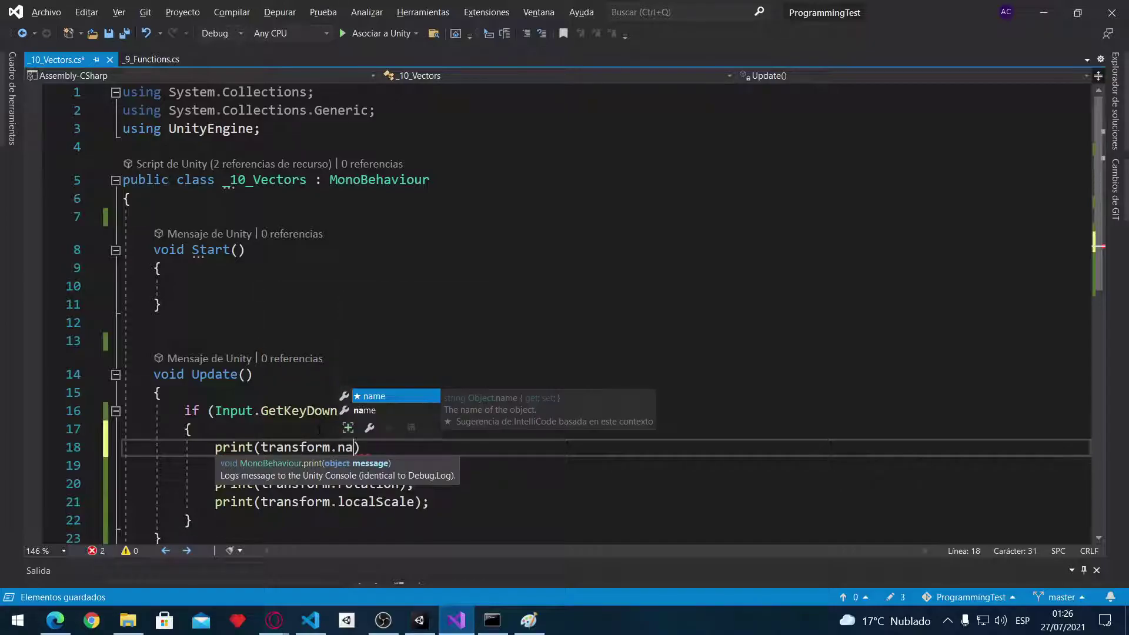
pyautogui.write('me);')
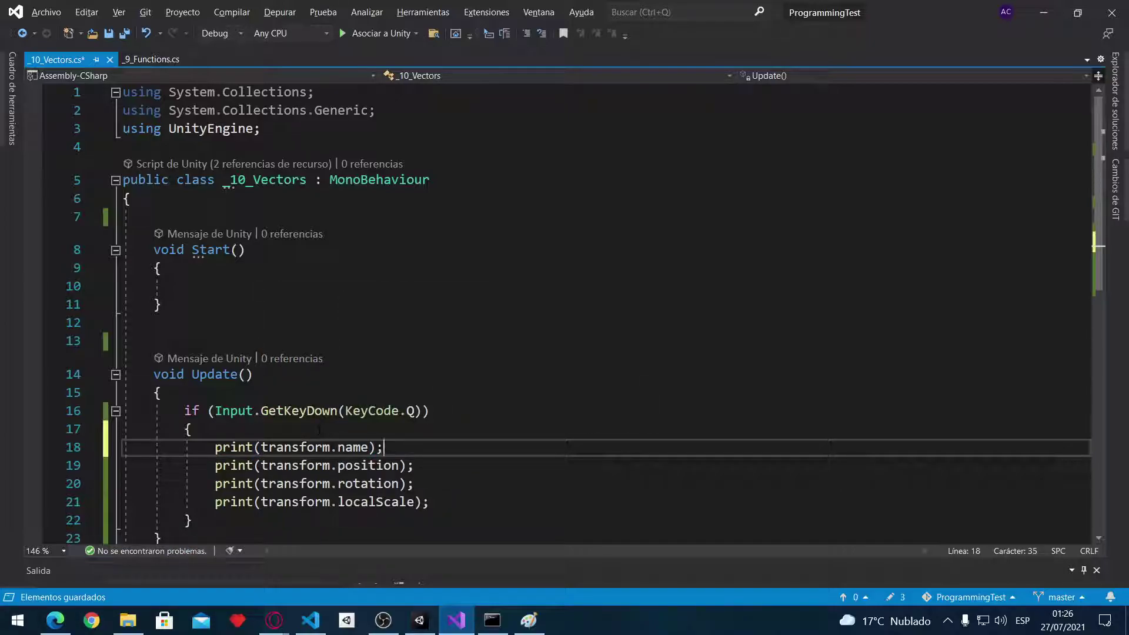
pyautogui.hotkey('ctrl', 's')
pyautogui.moveTo(264, 447)
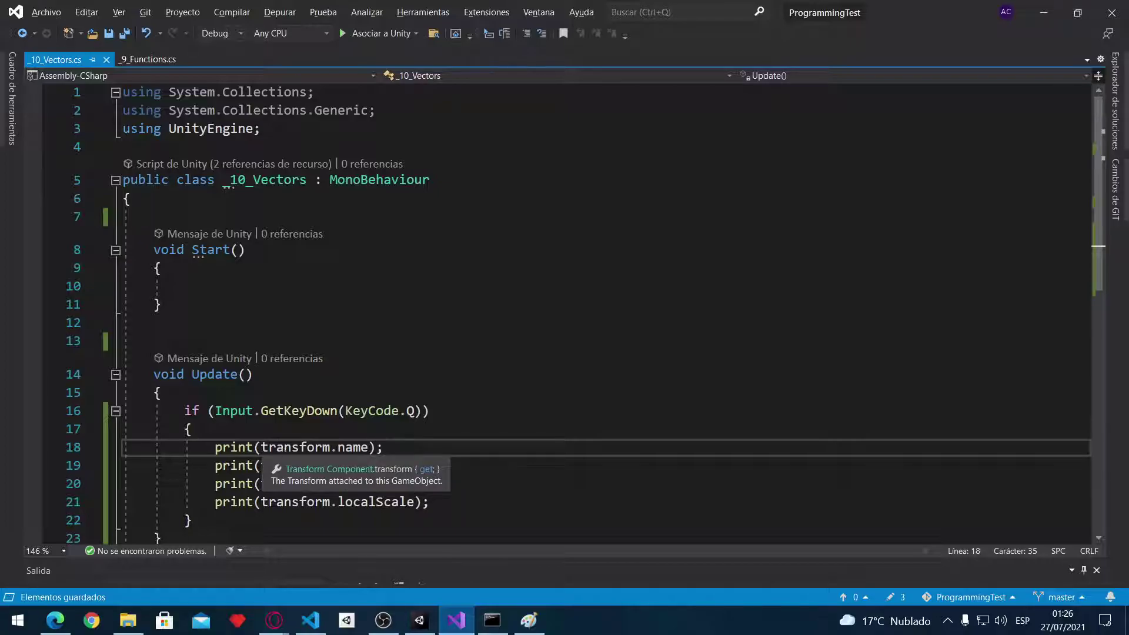
pyautogui.hotkey('alt', 'Tab')
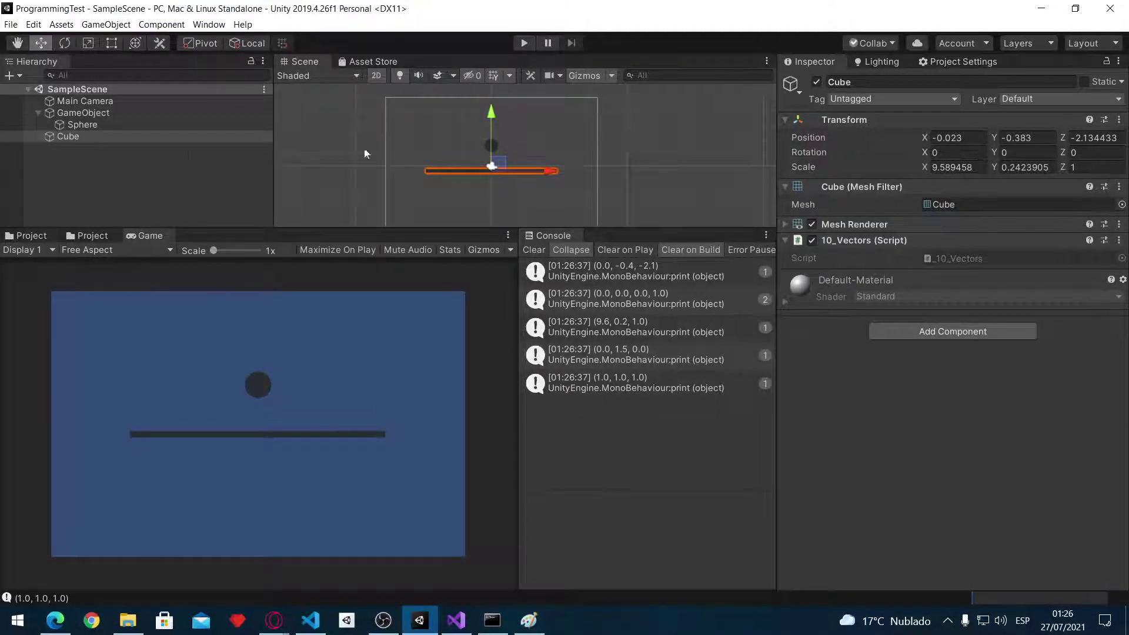
# Clear the Console, run the scene, and select Cube, Sphere and GameObject while it plays
pyautogui.click(534, 250)
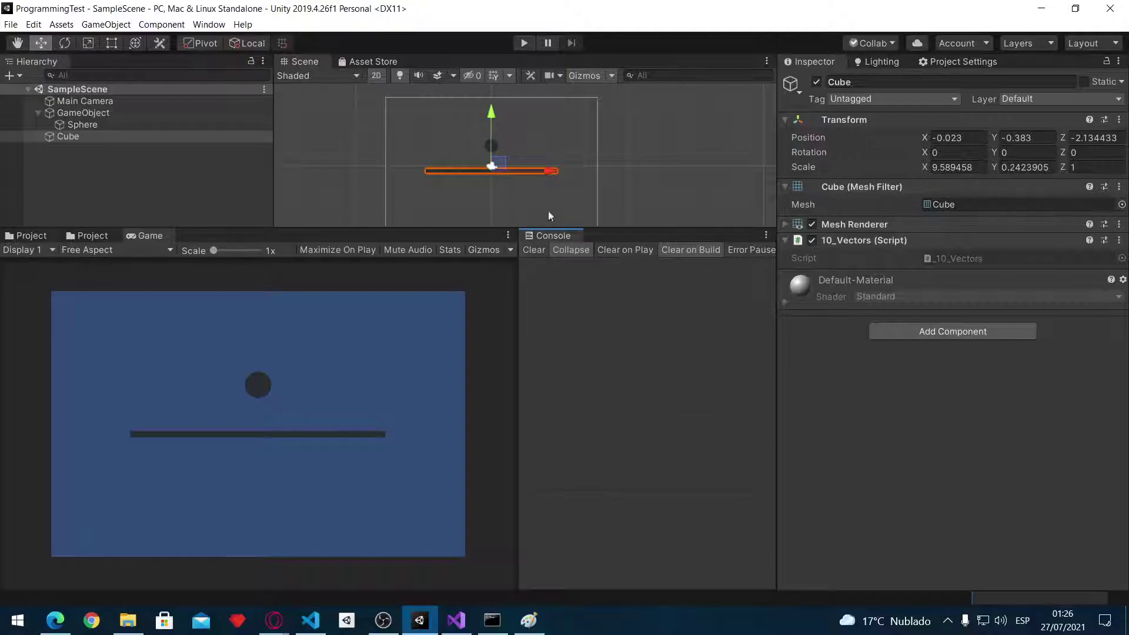
pyautogui.click(526, 43)
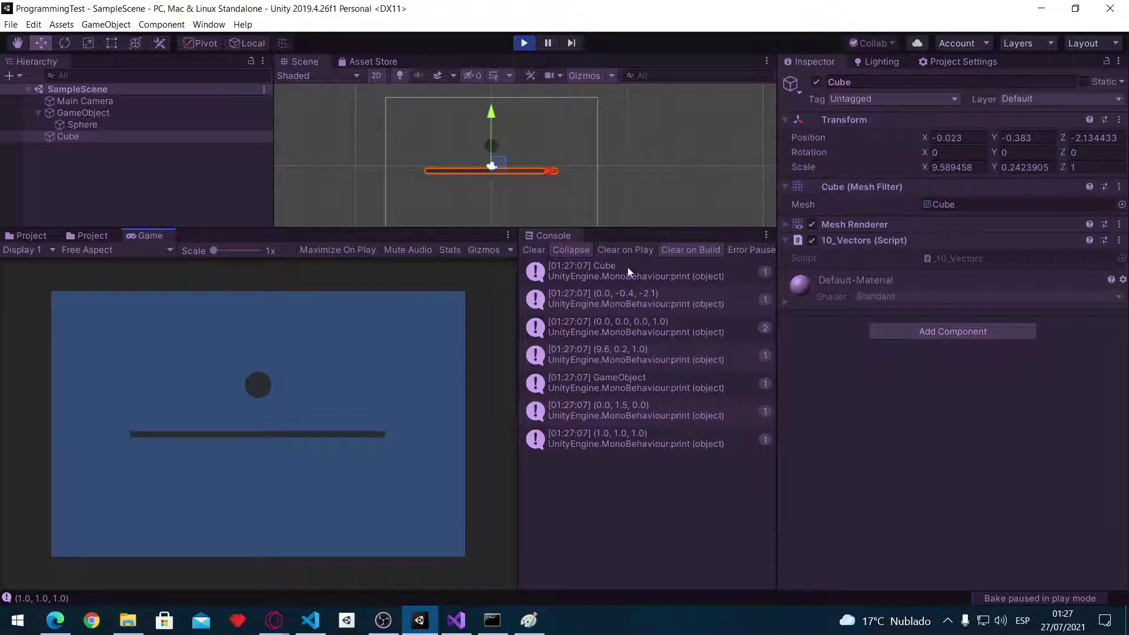
pyautogui.click(61, 136)
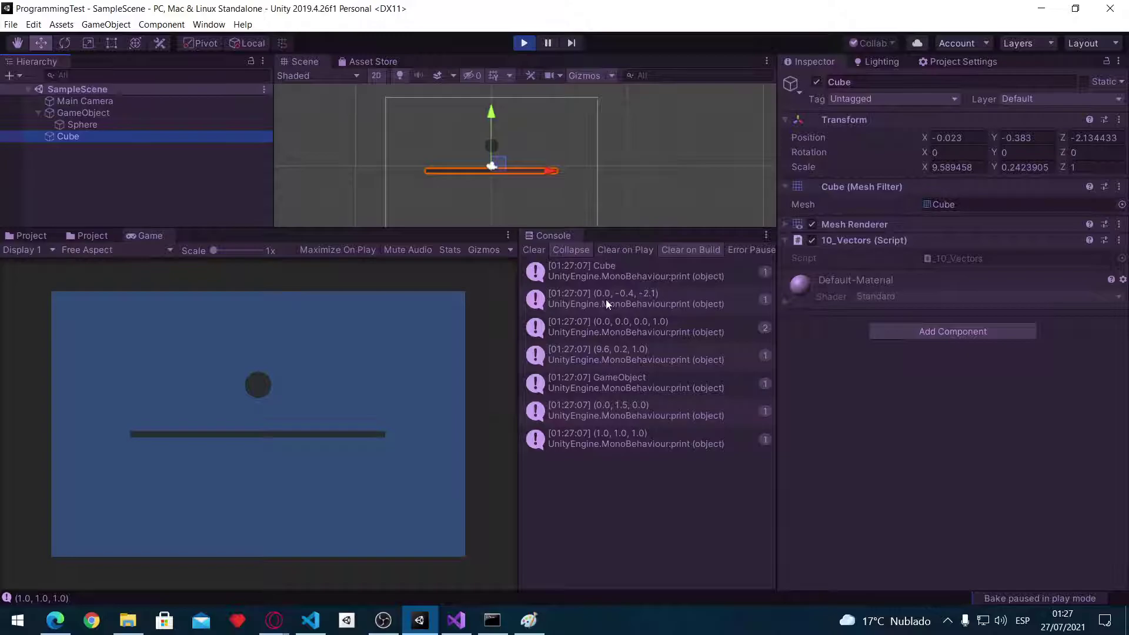
pyautogui.click(93, 122)
pyautogui.click(99, 113)
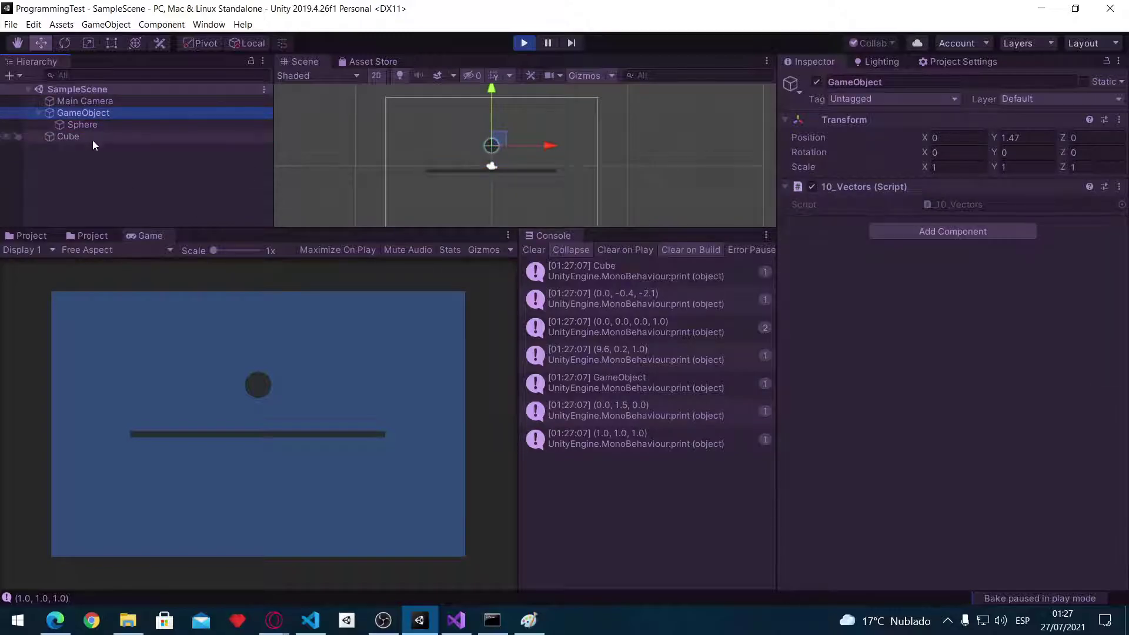
pyautogui.click(93, 140)
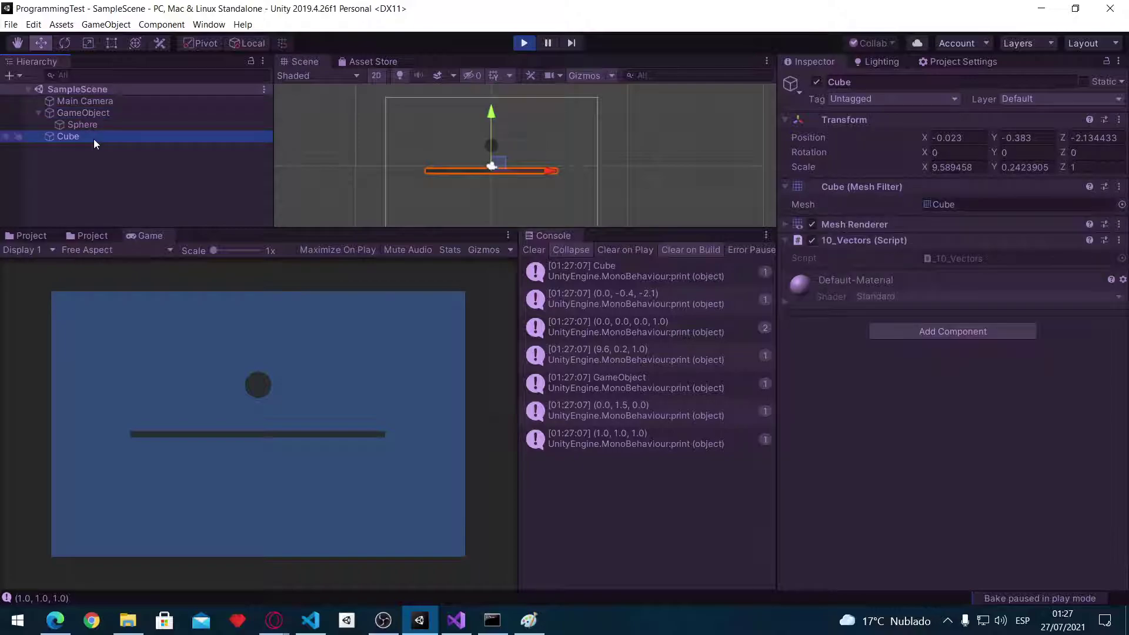
# Inspect the Cube's logged position (0.0, -0.4, -2.1) and scale (9.6, 0.2, 1.0) entries
pyautogui.click(636, 305)
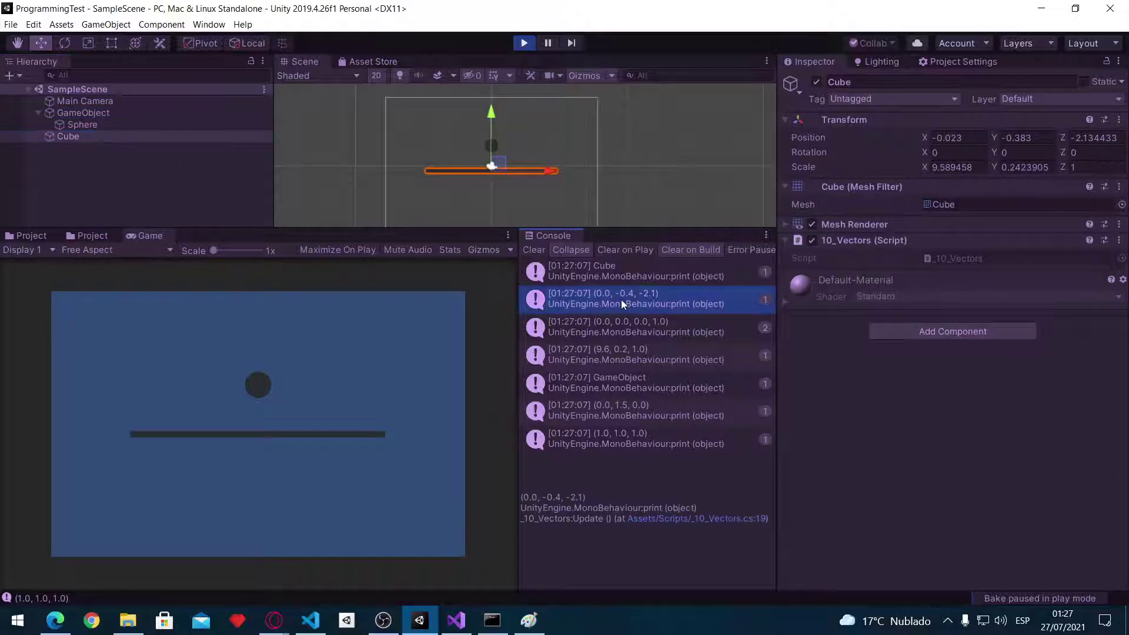
pyautogui.doubleClick(626, 297)
pyautogui.click(96, 126)
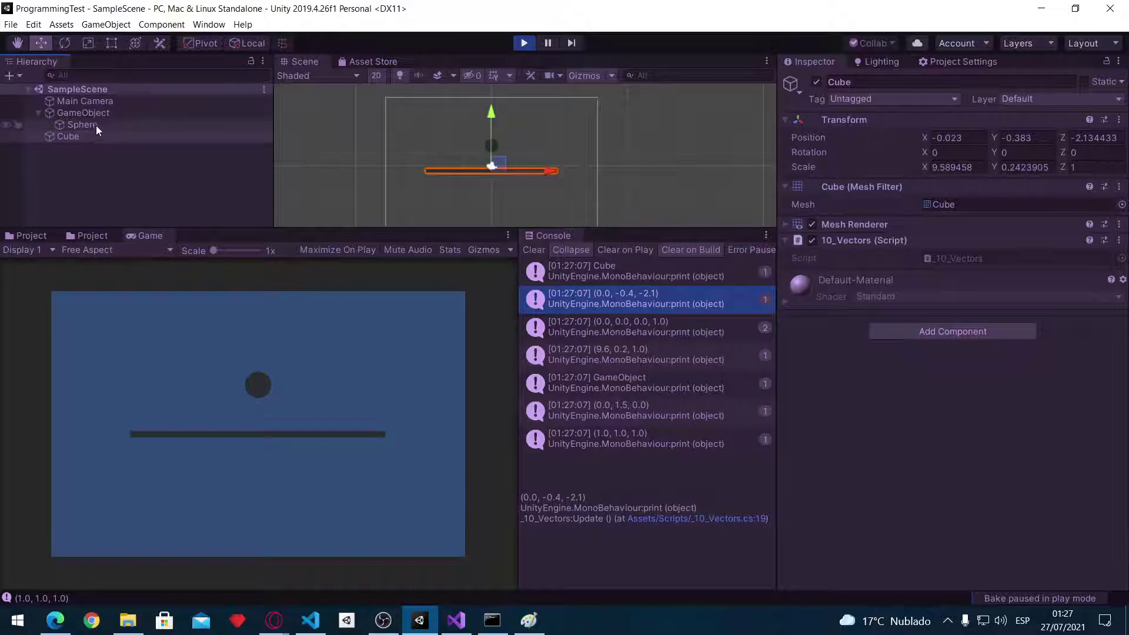
pyautogui.click(97, 135)
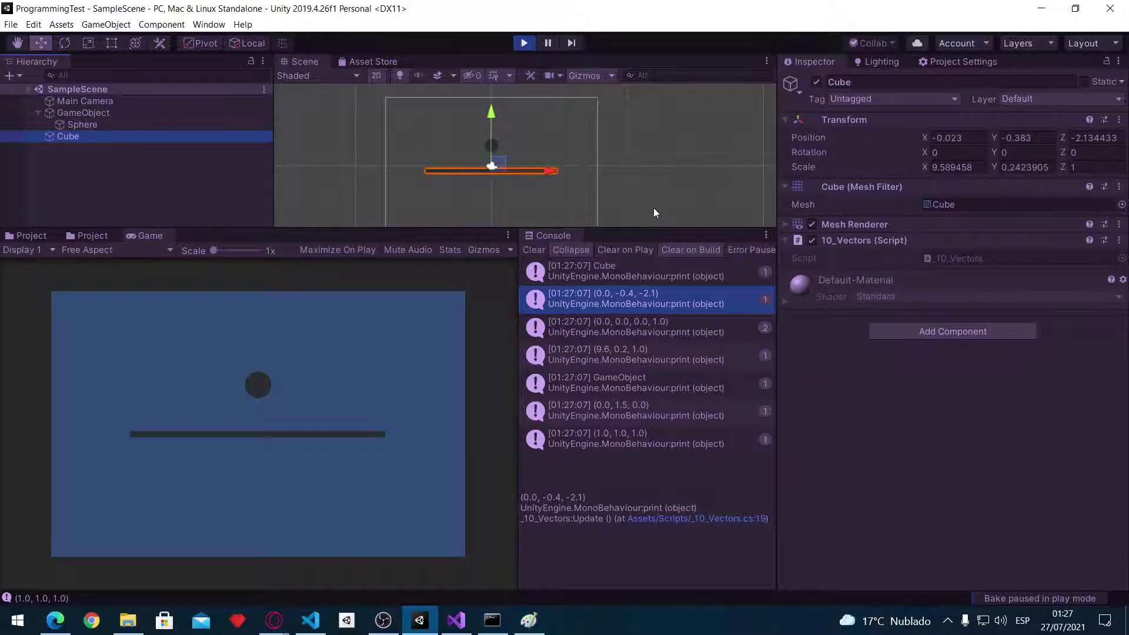
pyautogui.click(647, 330)
pyautogui.click(633, 353)
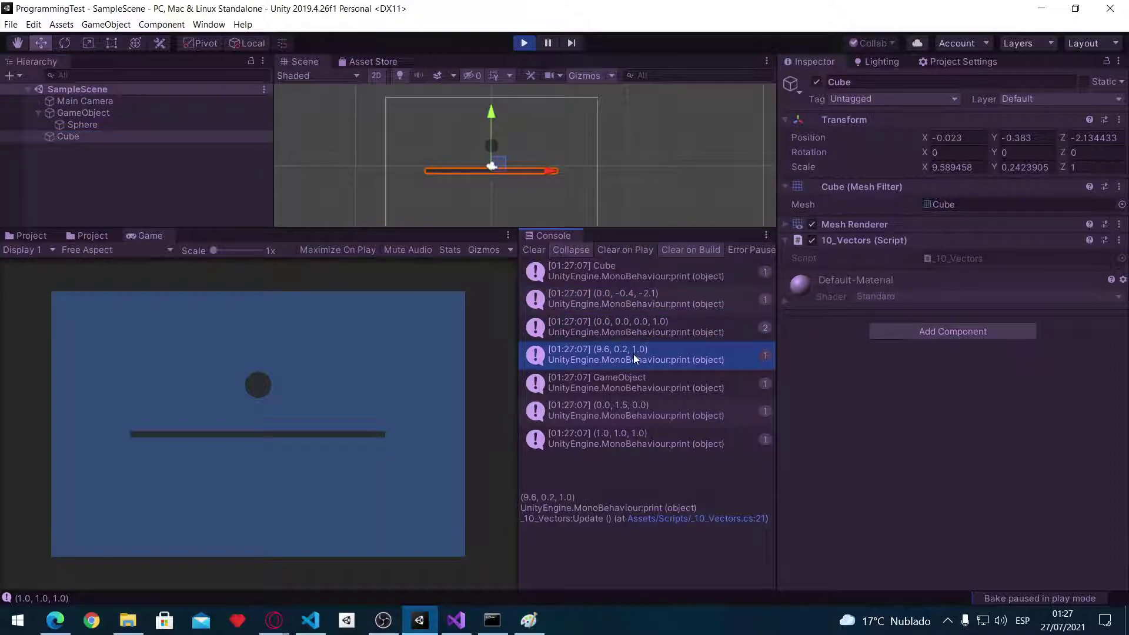
pyautogui.click(640, 303)
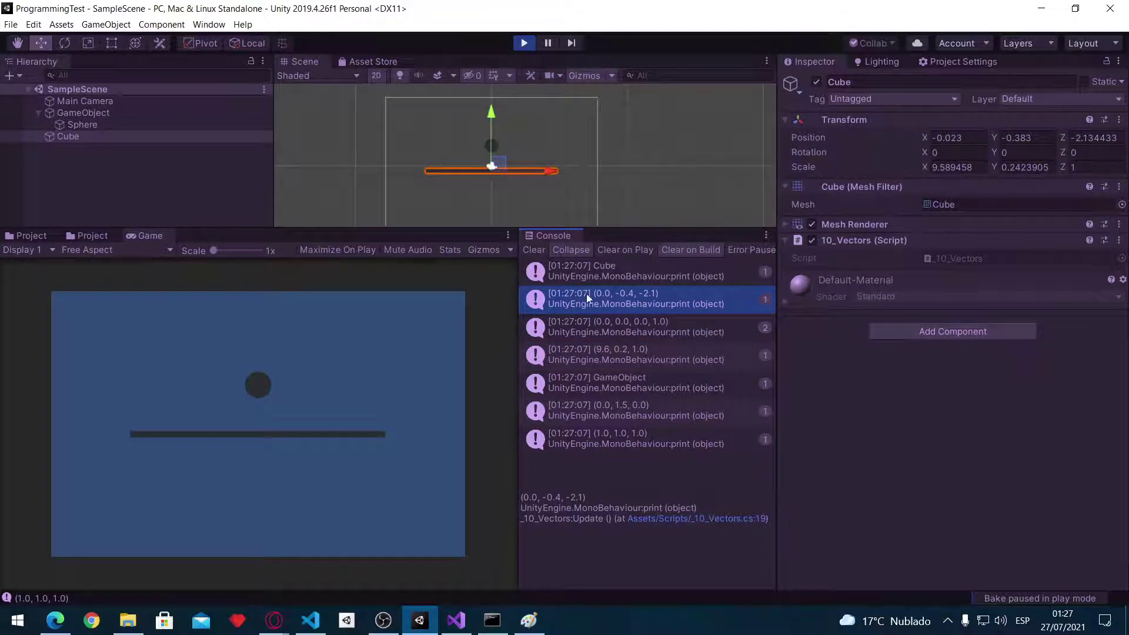
# Compare the Cube's Transform Position X, Y and Z (-2.134433) with the log, then resize the panels
pyautogui.moveTo(962, 137); pyautogui.dragTo(925, 140)
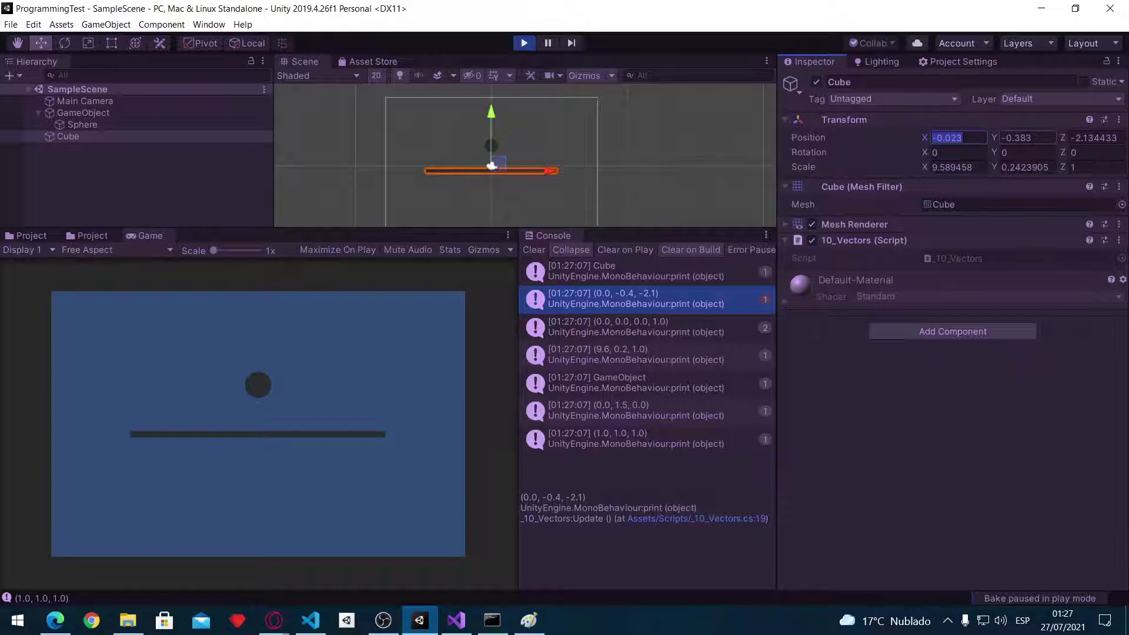
pyautogui.moveTo(1032, 137); pyautogui.dragTo(943, 138)
pyautogui.click(1037, 141)
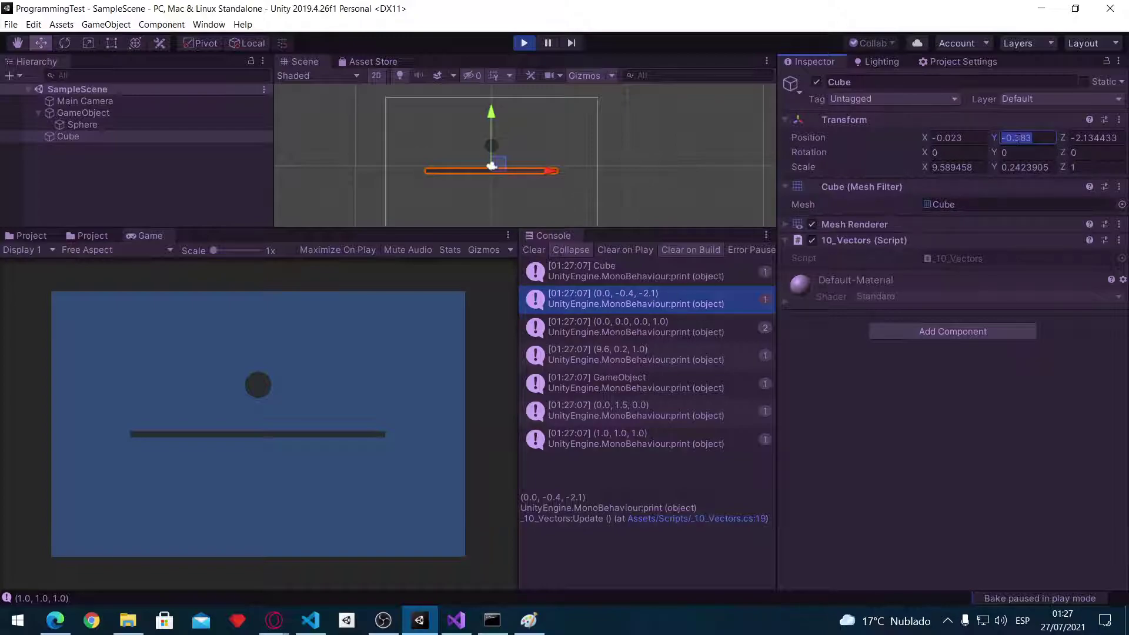
pyautogui.press('Tab')
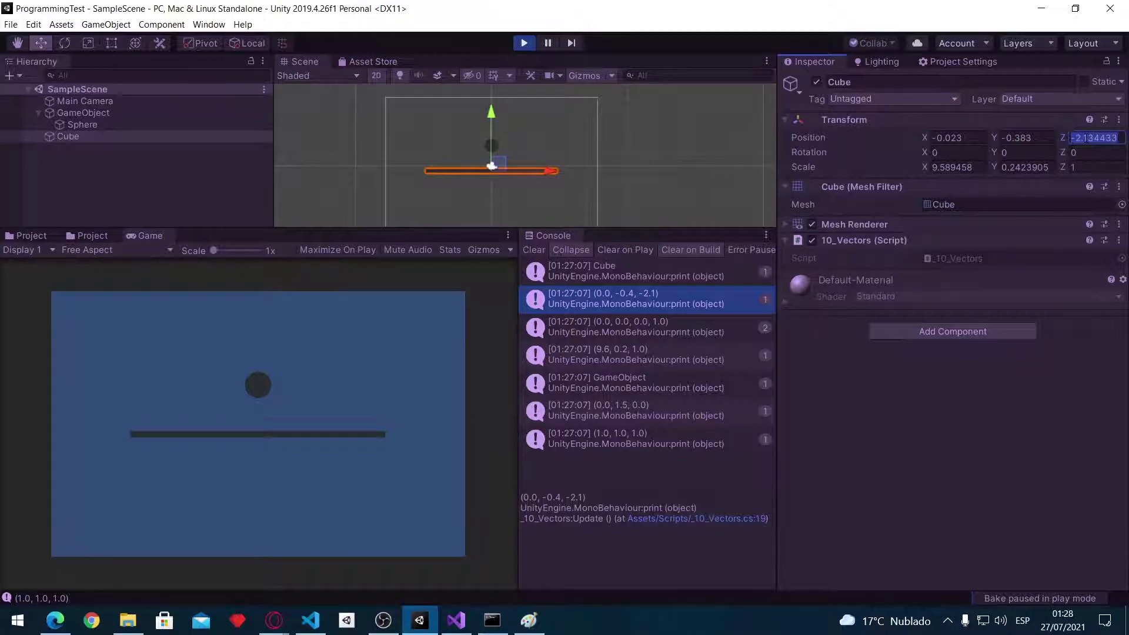
pyautogui.click(1078, 138)
pyautogui.moveTo(517, 335); pyautogui.dragTo(520, 321)
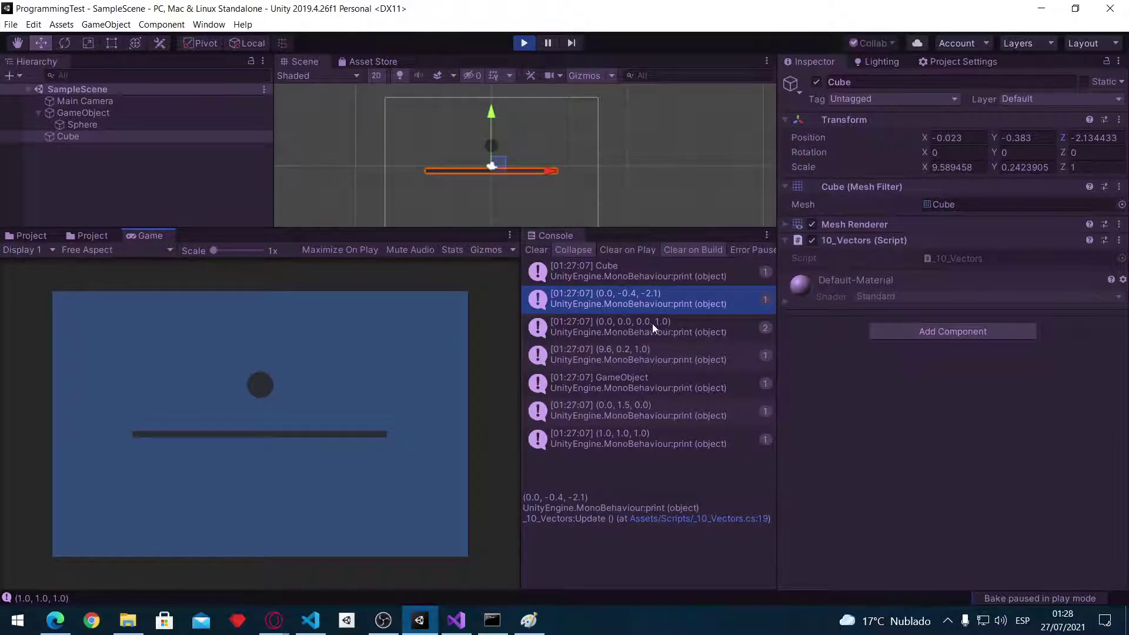
# Compare the Cube's logged rotation (0.0, 0.0, 0.0, 1.0) and scale (9.6, 0.2, 1.0) with its Transform
pyautogui.click(604, 323)
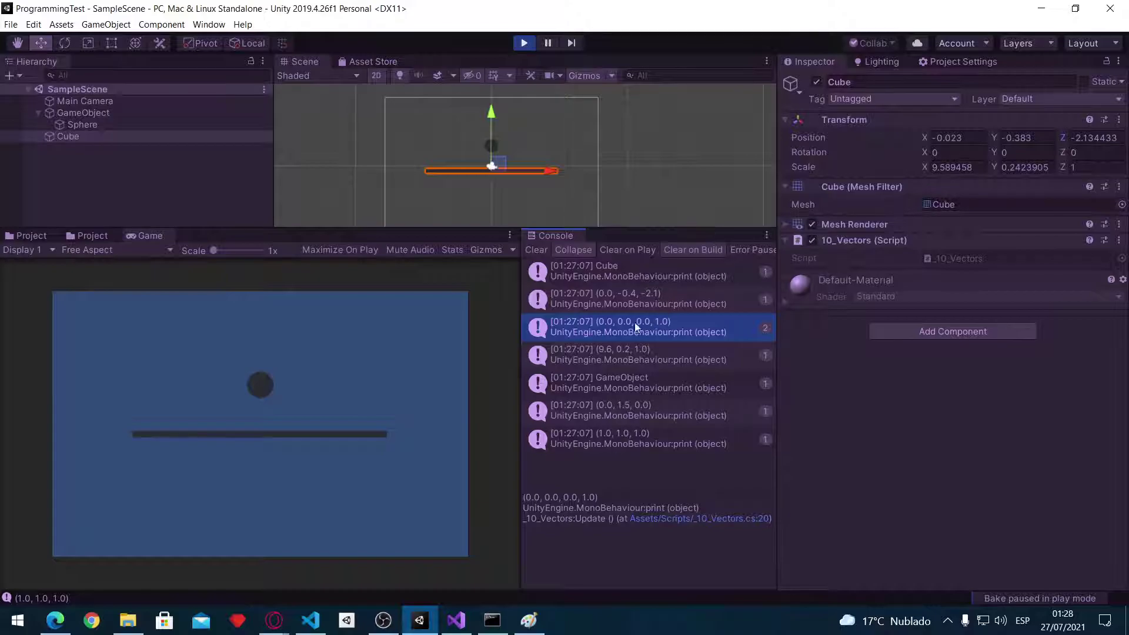
pyautogui.click(601, 350)
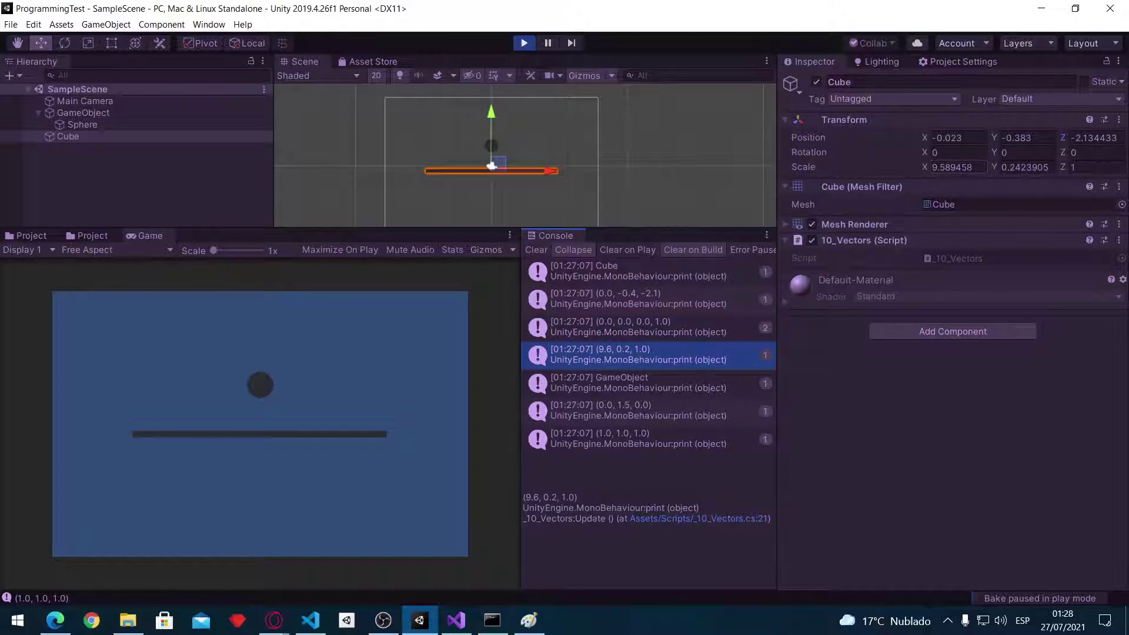
pyautogui.click(971, 167)
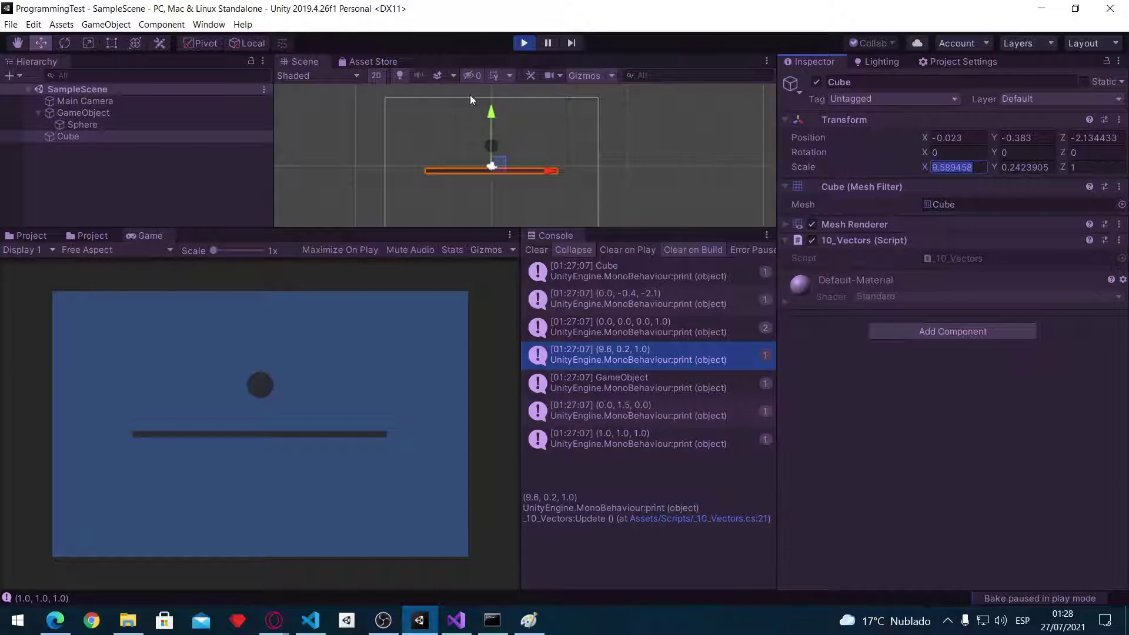
pyautogui.click(626, 382)
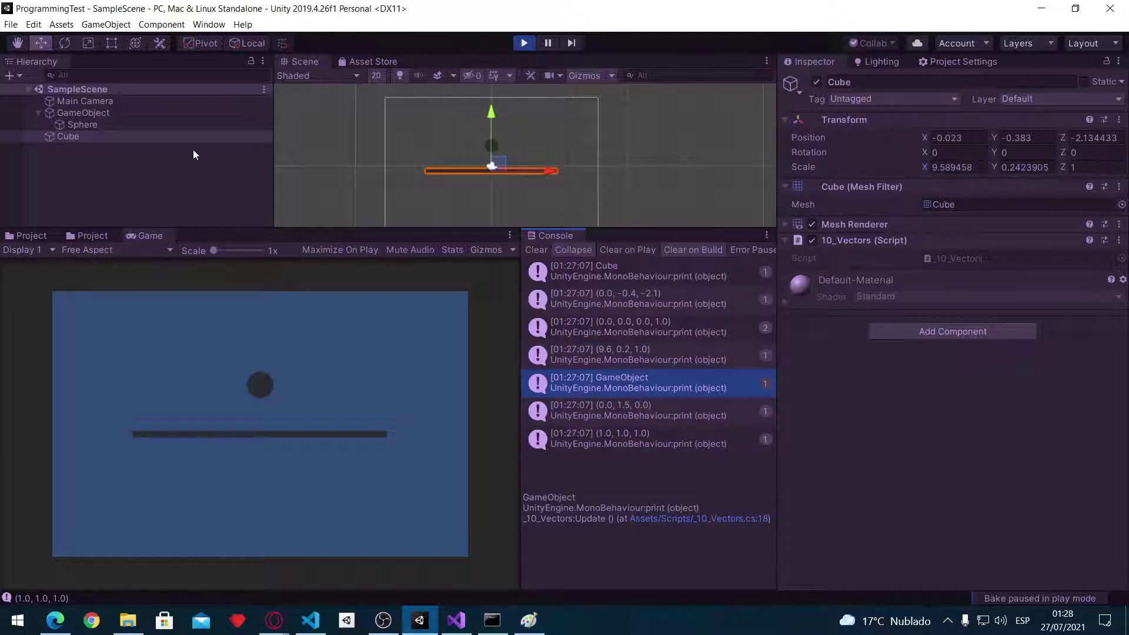
# Review GameObject's logged position (0.0, 1.5, 0.0) and scale (1.0, 1.0, 1.0), then turn off Collapse
pyautogui.click(121, 111)
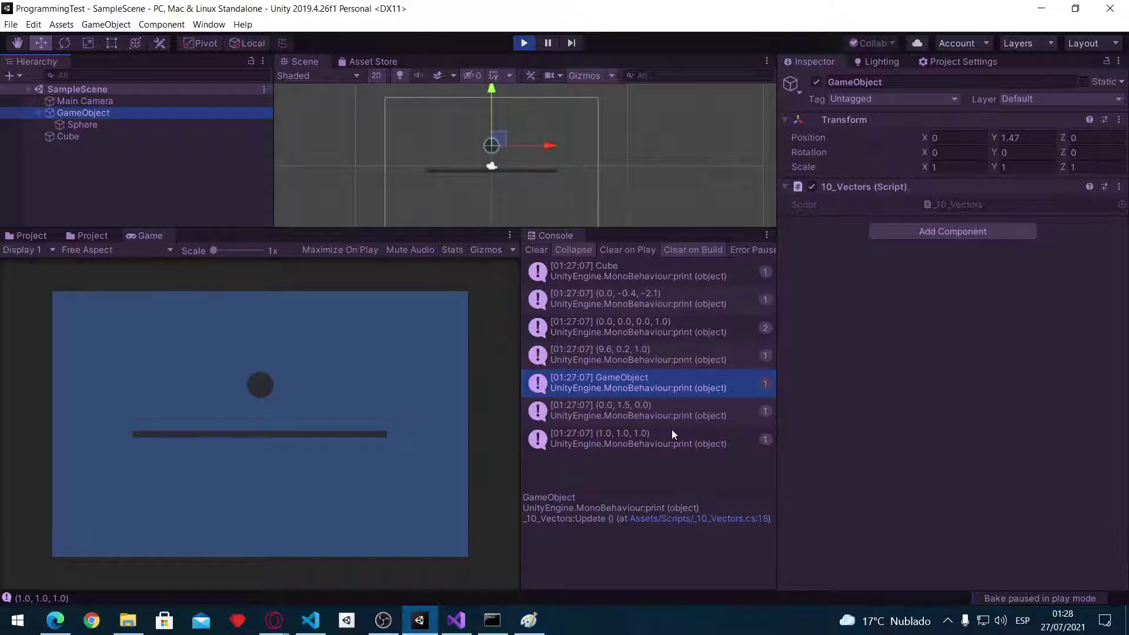
pyautogui.click(631, 443)
pyautogui.click(649, 406)
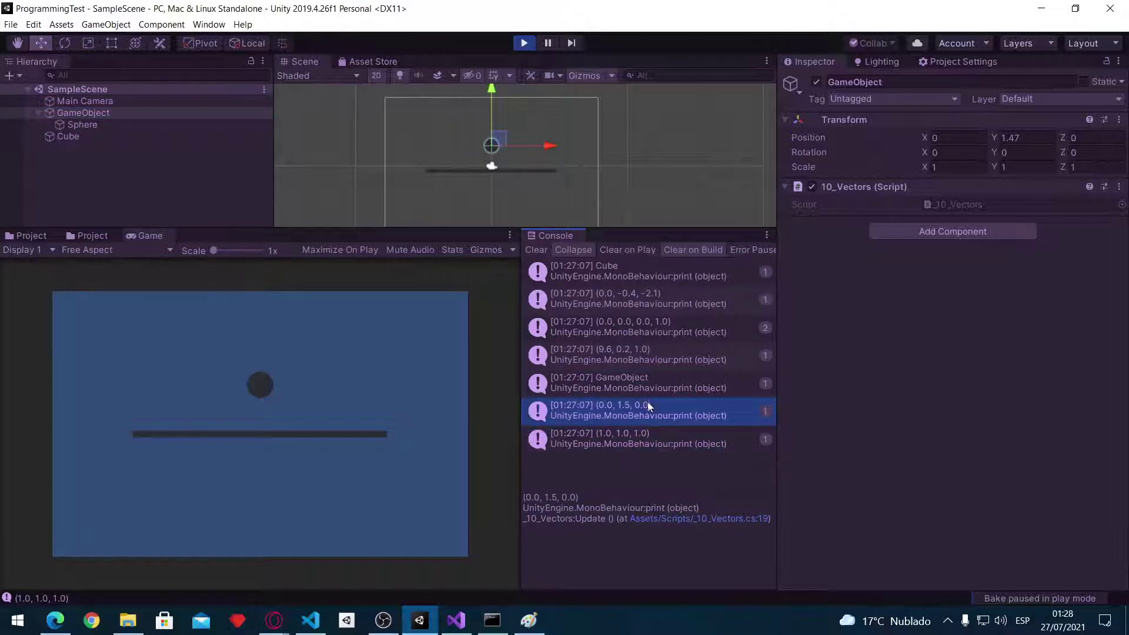
pyautogui.click(640, 330)
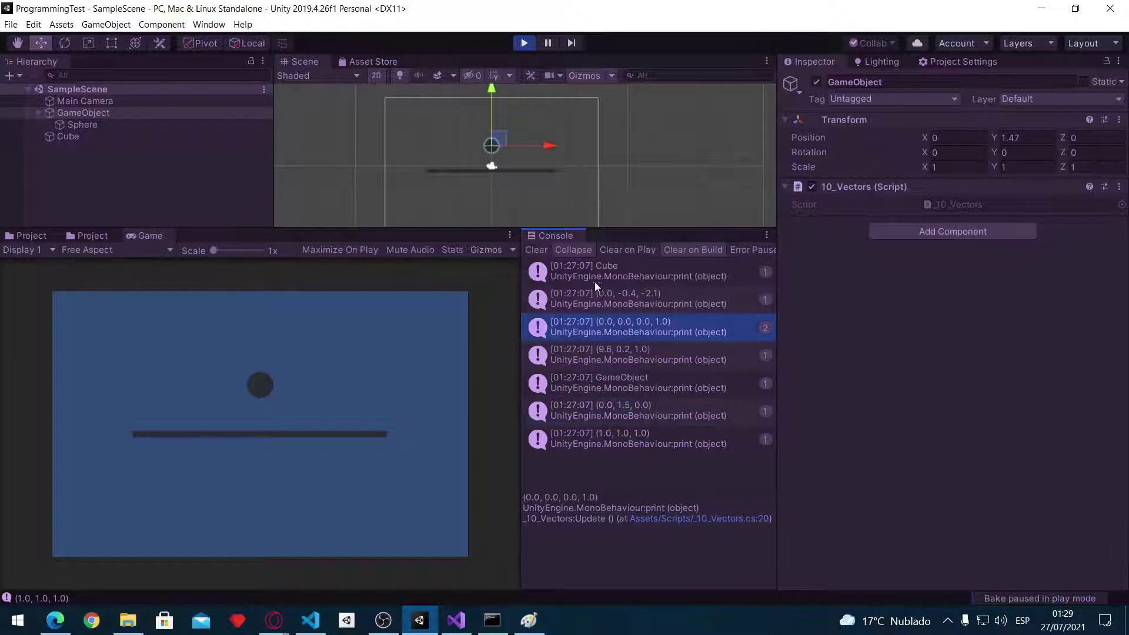
pyautogui.click(572, 248)
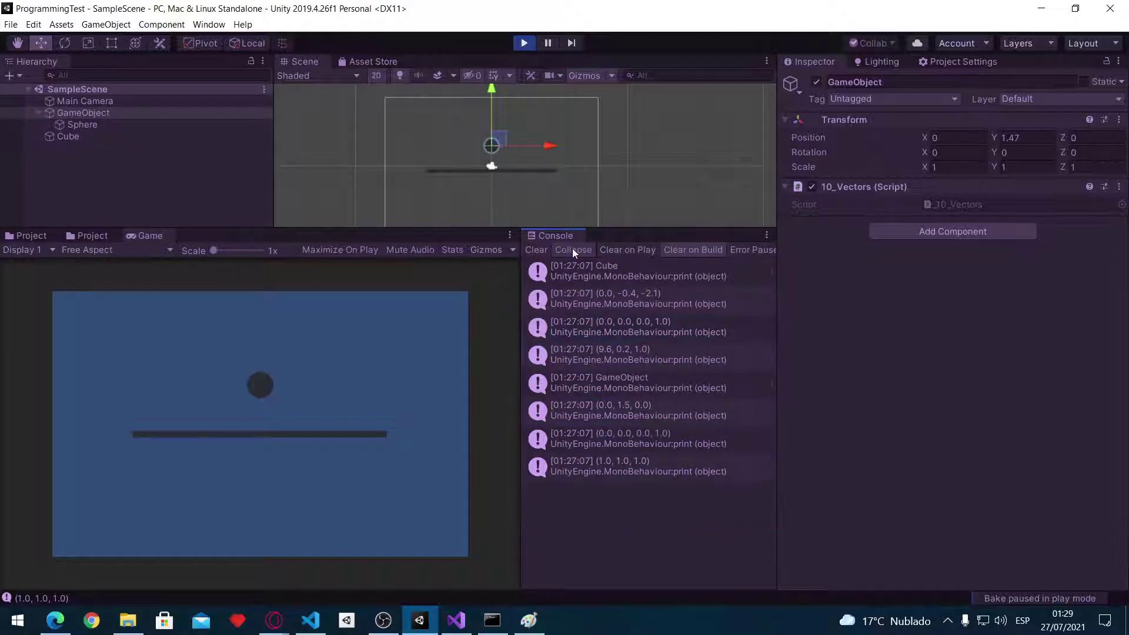
# Clear the Console and tilt the Cube around its Z axis with the rotate tool
pyautogui.click(638, 410)
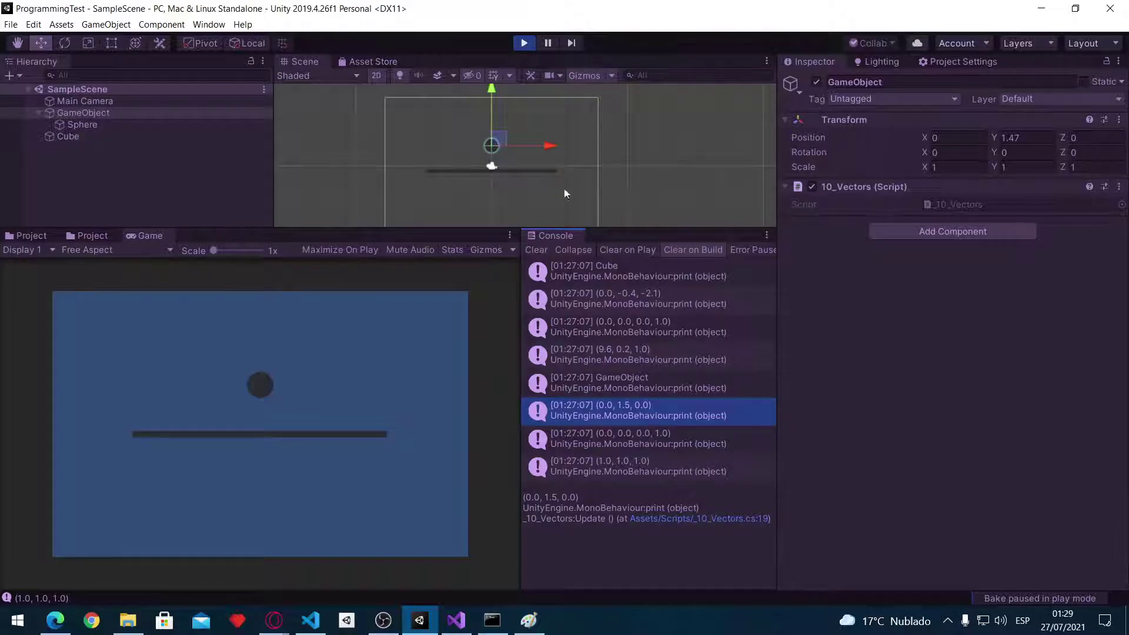
pyautogui.click(535, 248)
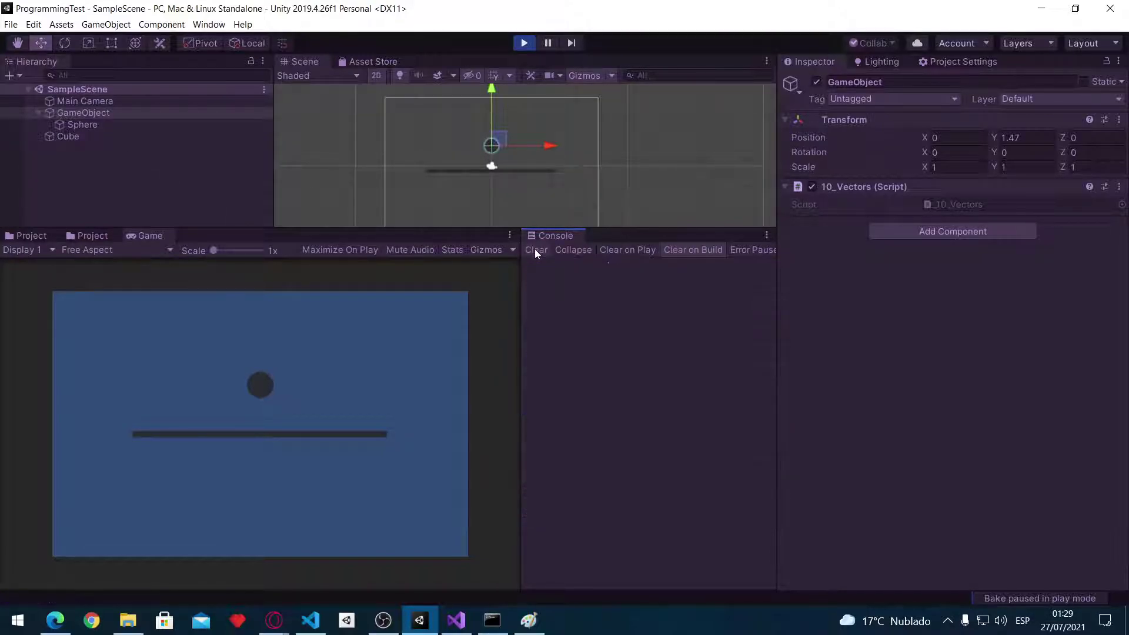
pyautogui.click(76, 137)
pyautogui.press('e')
pyautogui.moveTo(535, 130); pyautogui.dragTo(596, 290)
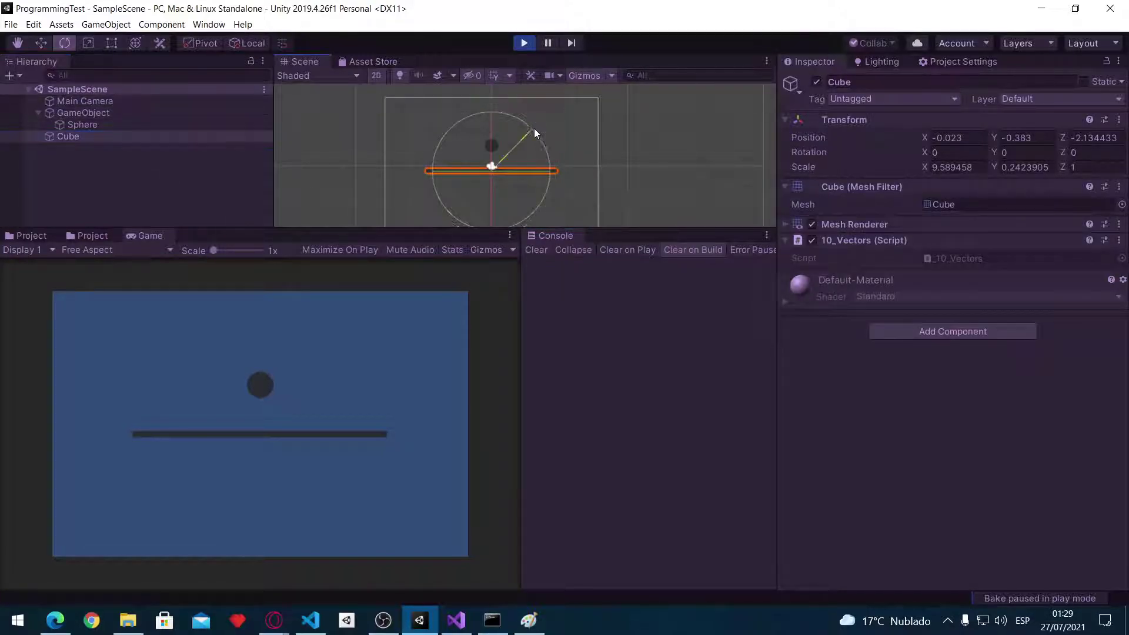
pyautogui.click(343, 354)
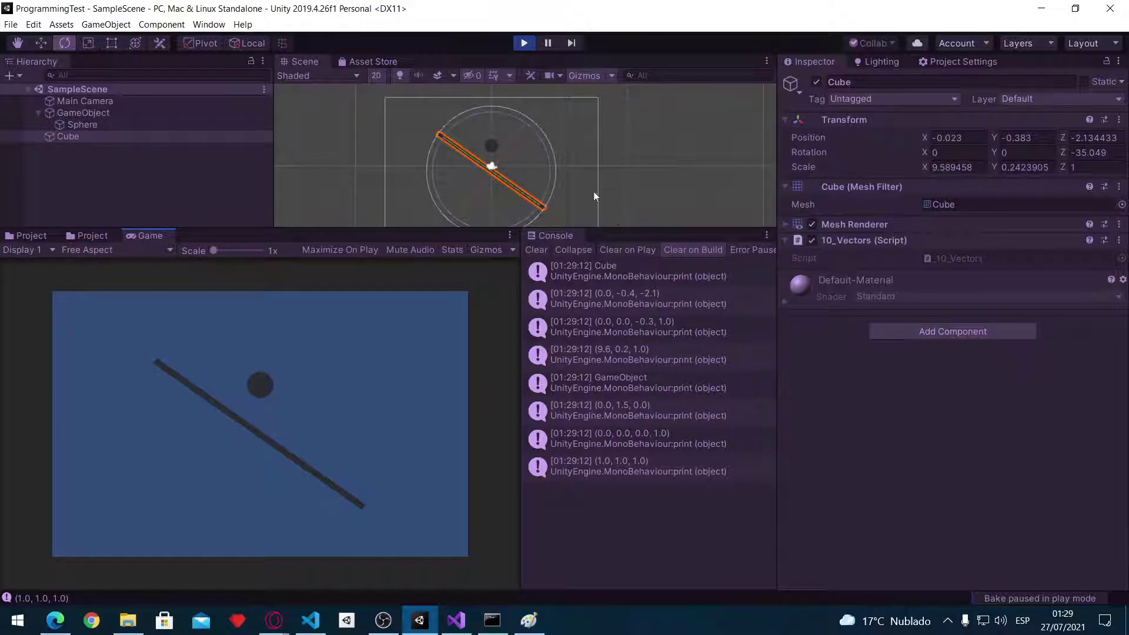
# Rotate the Cube upright to Z -90.234, re-log its transform, and stop Play mode
pyautogui.moveTo(524, 121)
pyautogui.mouseDown()
pyautogui.moveTo(658, 164)
pyautogui.moveTo(627, 158)
pyautogui.mouseUp()
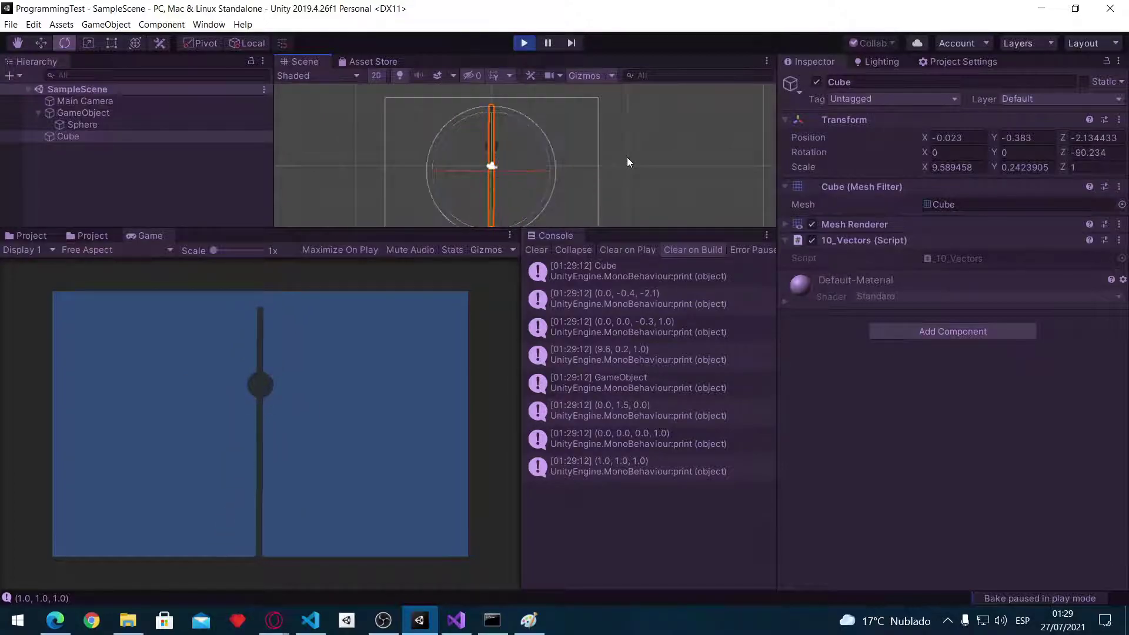
pyautogui.click(536, 249)
pyautogui.click(384, 374)
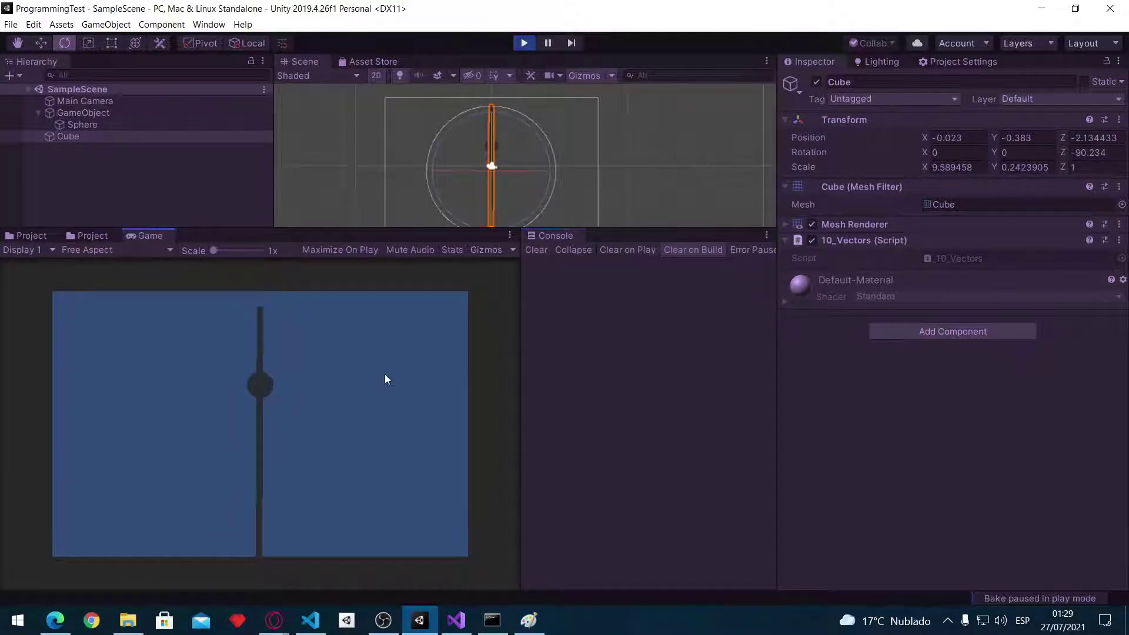
pyautogui.press('space')
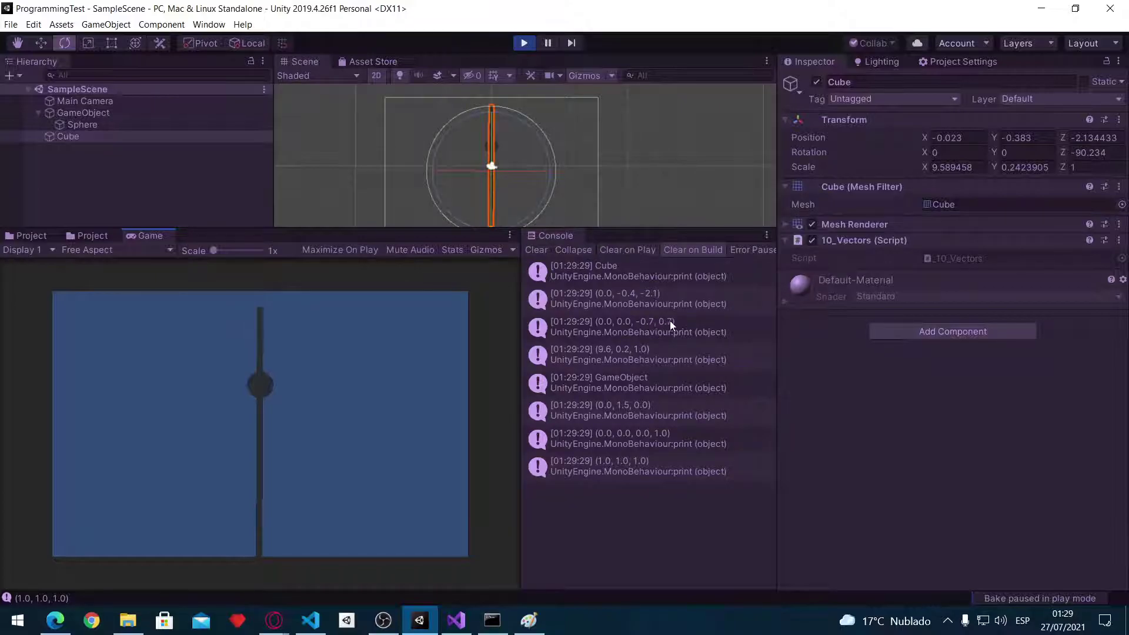
pyautogui.click(524, 43)
# Append .eulerAngles to transform.rotation in the line 20 print and save the script
pyautogui.hotkey('alt', 'Tab')
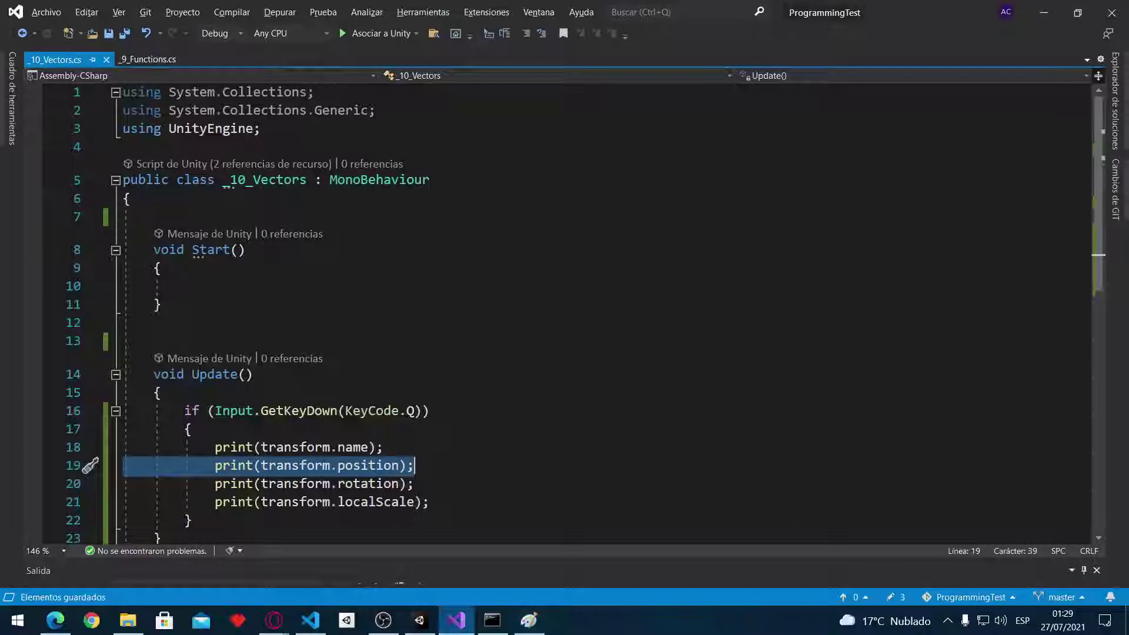
pyautogui.click(392, 484)
pyautogui.click(400, 484)
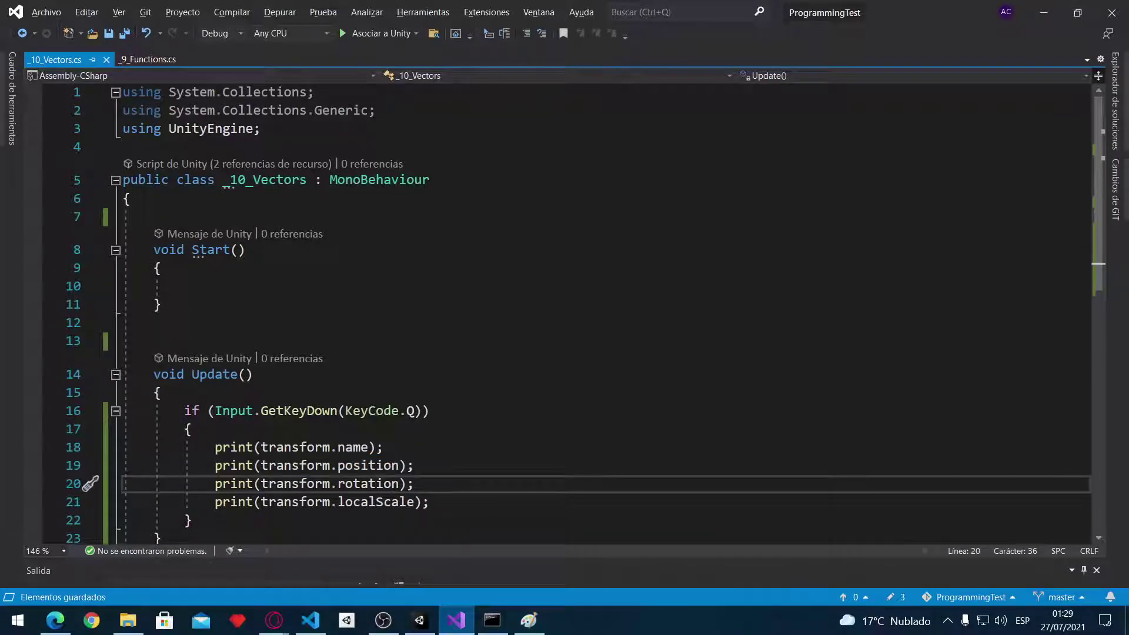
pyautogui.write('.')
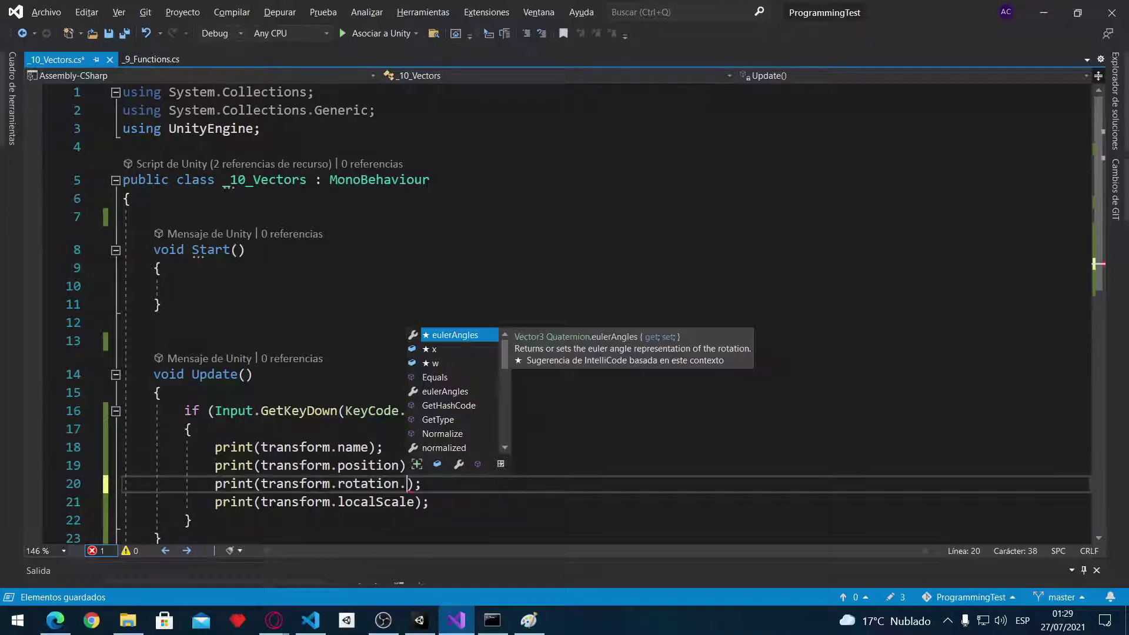
pyautogui.press('Tab')
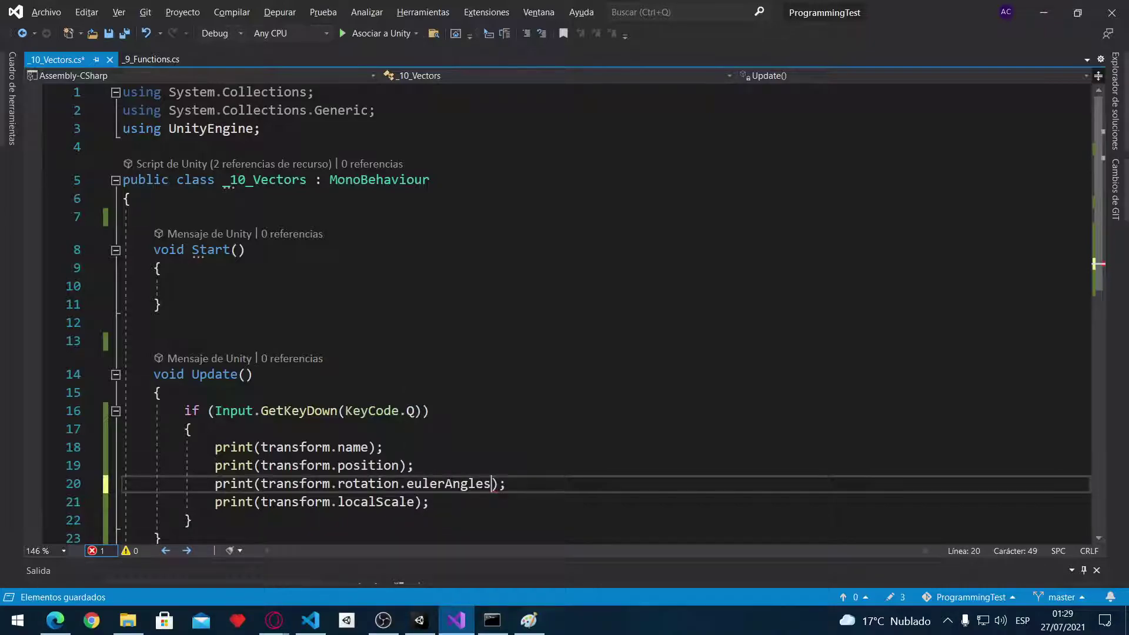
pyautogui.hotkey('ctrl', 's')
pyautogui.hotkey('alt', 'Tab')
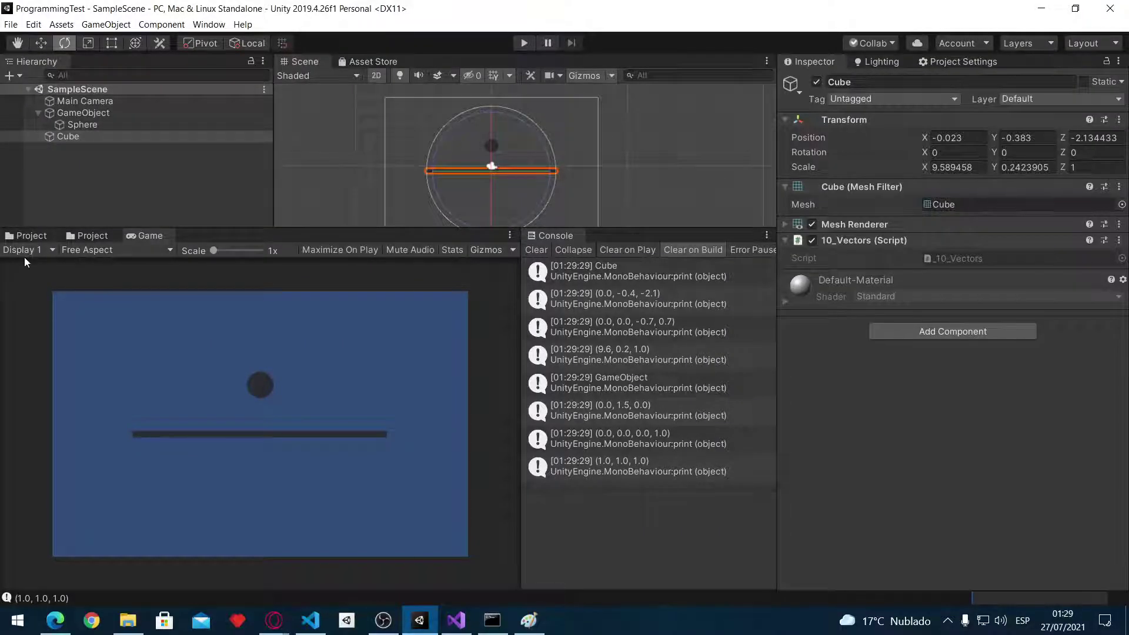
# Rotate the Cube to Z -37.773, save, and play to see Euler rotation (0.0, 0.0, 322.2) logged
pyautogui.click(532, 249)
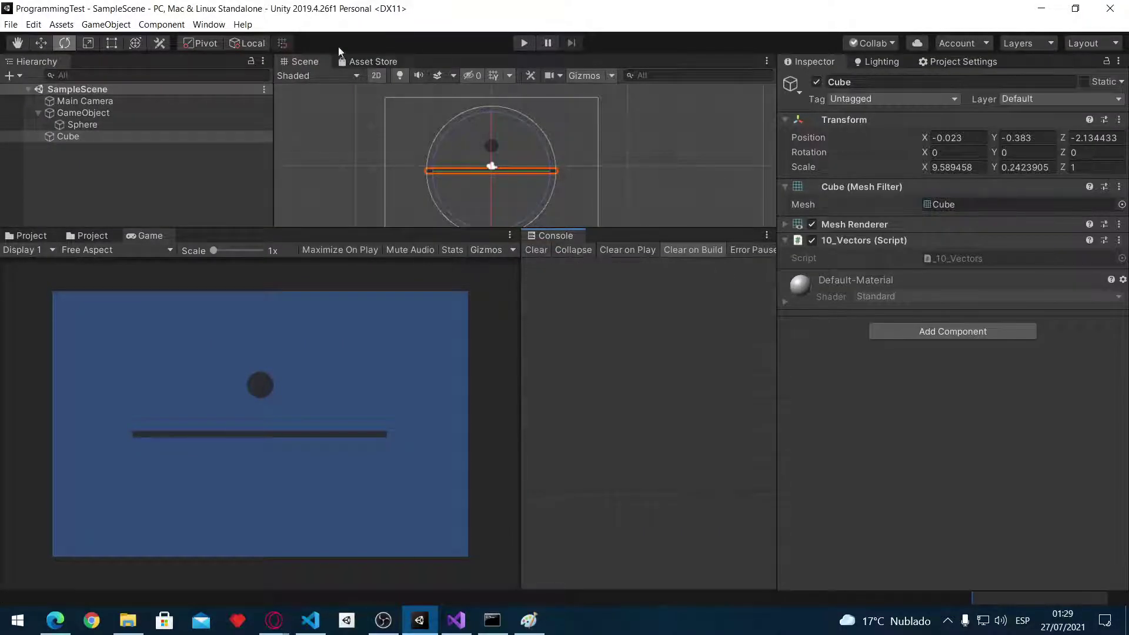
pyautogui.moveTo(542, 142); pyautogui.dragTo(565, 215)
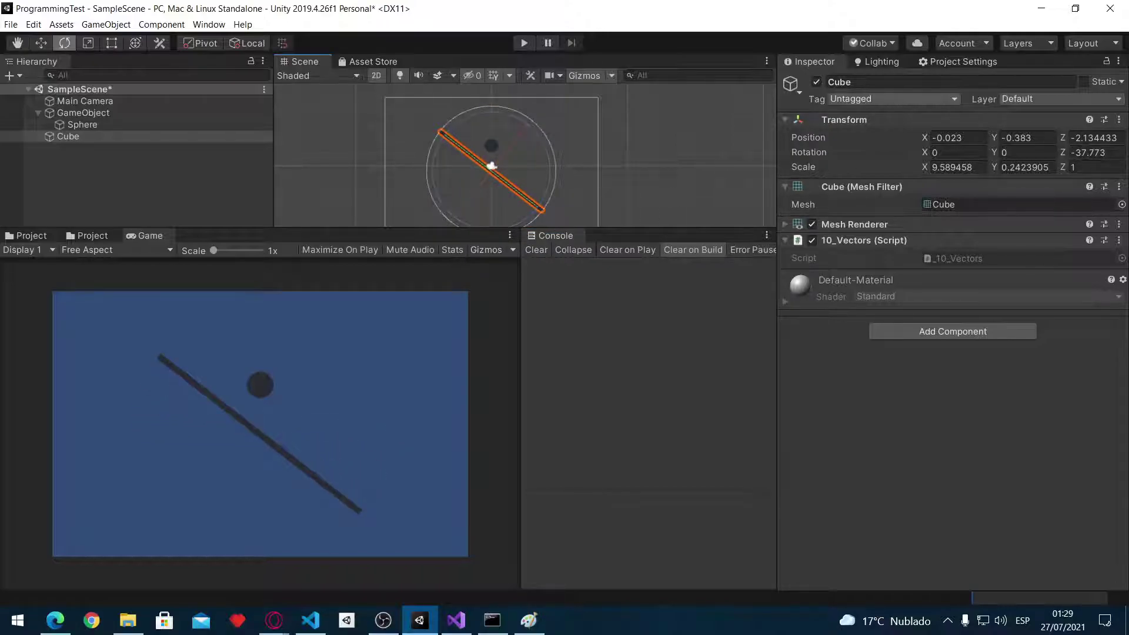
pyautogui.hotkey('ctrl', 's')
pyautogui.click(526, 46)
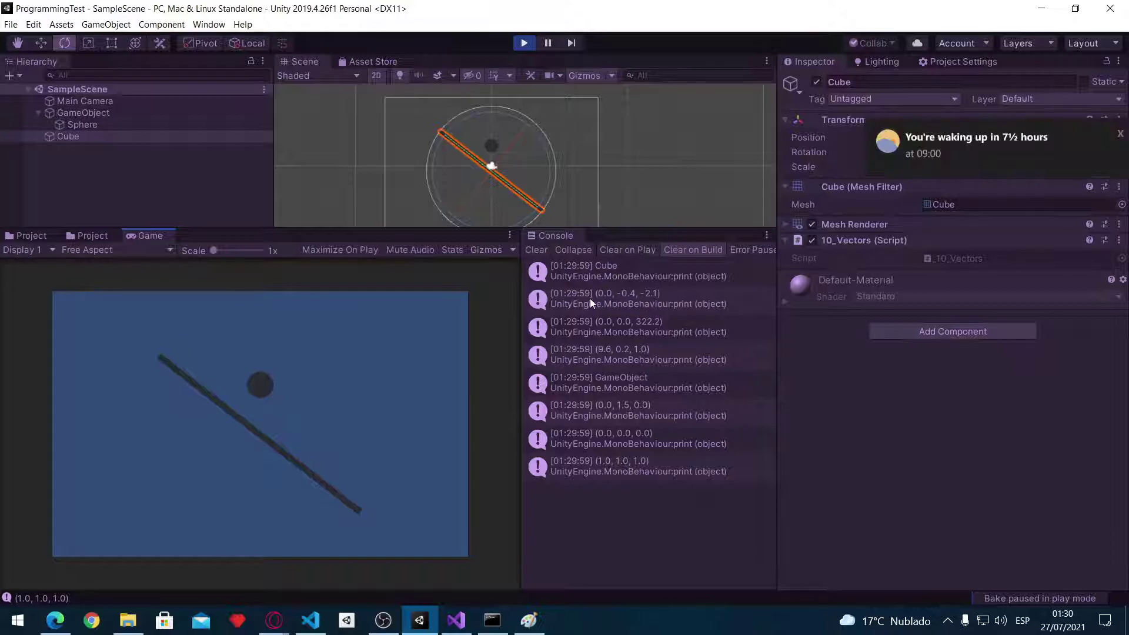
pyautogui.click(655, 323)
pyautogui.click(1119, 136)
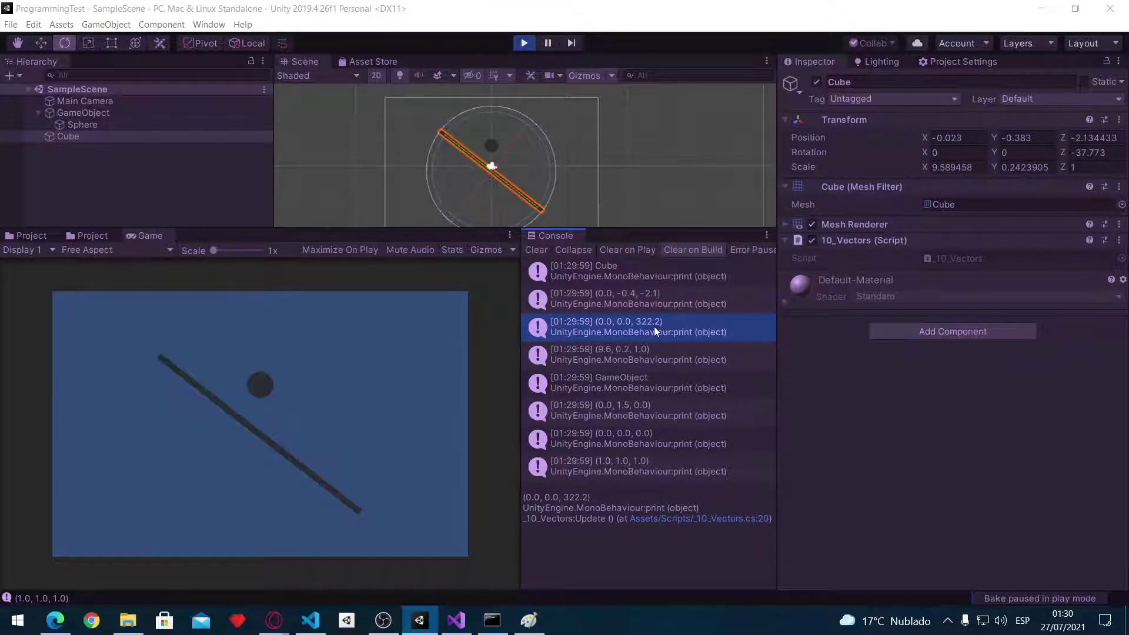
# Compute 360 − 38 = 322 in the Windows Calculator
pyautogui.press('super')
pyautogui.write('calculadora')
pyautogui.press('Return')
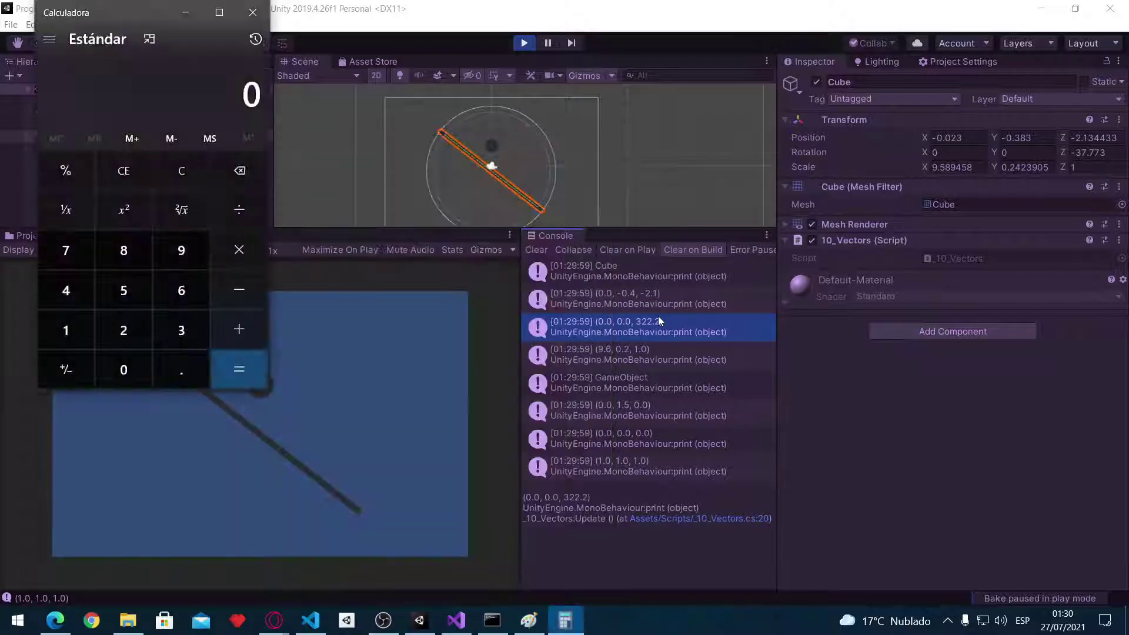
pyautogui.write('360')
pyautogui.press('-')
pyautogui.write('38')
pyautogui.press('Return')
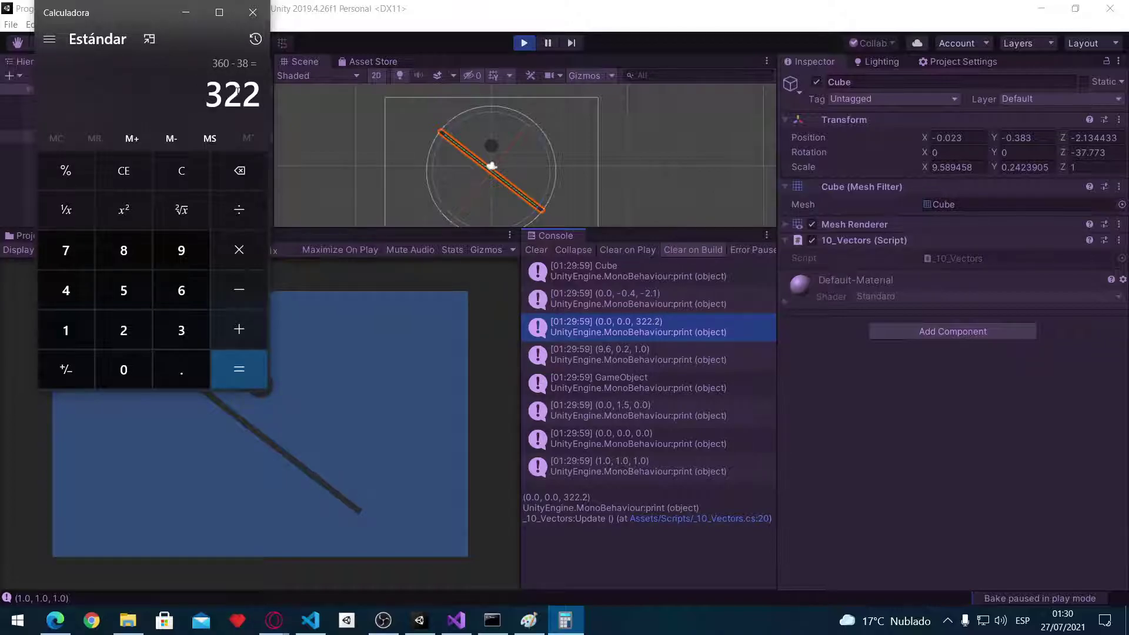
# Compare 322 with the cube's Rotation Z value, then close Calculator
pyautogui.click(1095, 151)
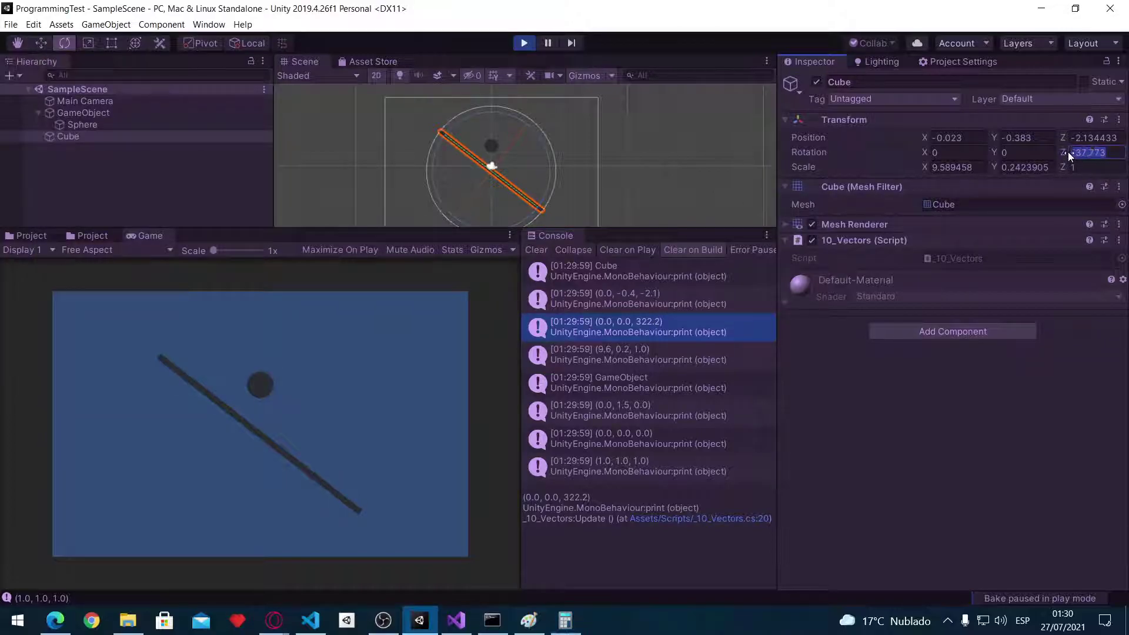
pyautogui.hotkey('alt', 'Tab')
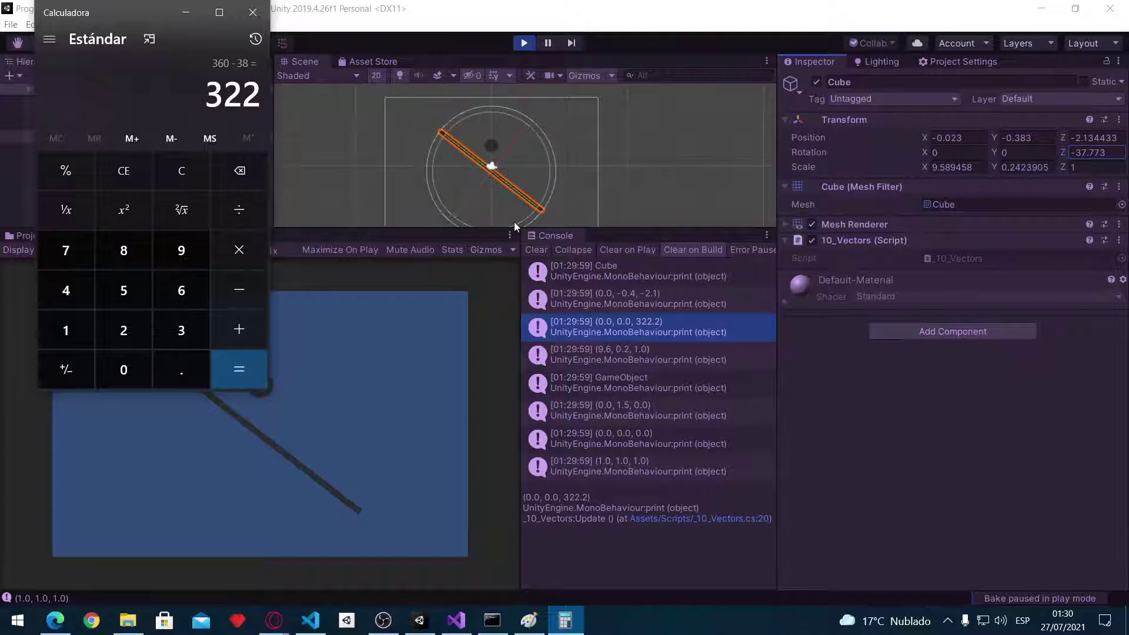
pyautogui.click(253, 13)
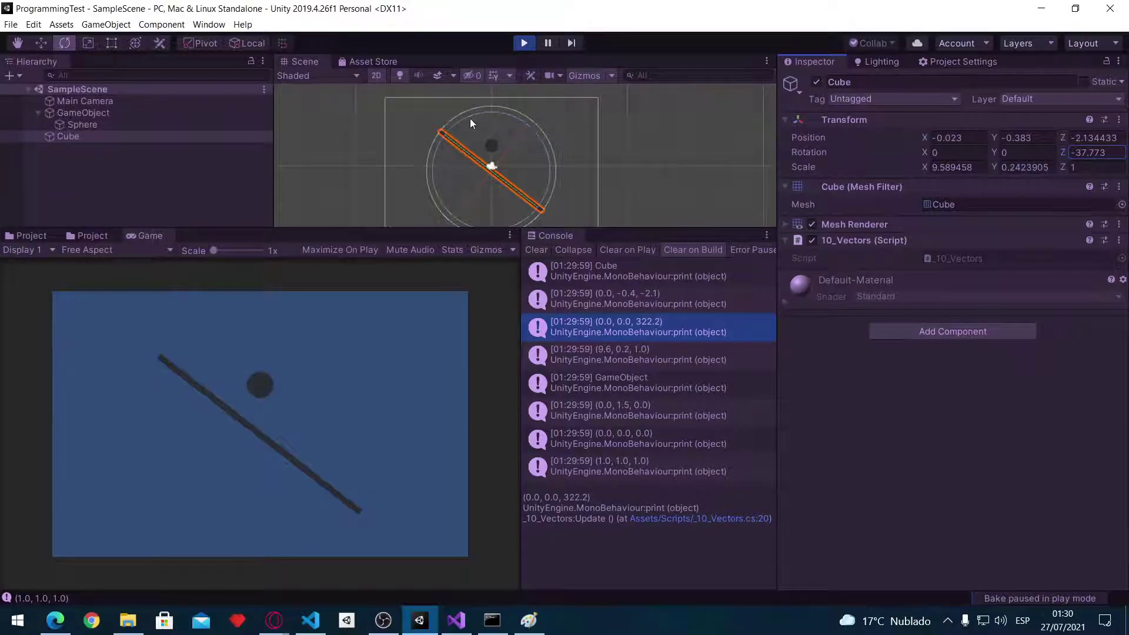
# Rotate the cube to about 56° on Z, clear the Console and log its transform
pyautogui.moveTo(474, 115); pyautogui.dragTo(291, 141)
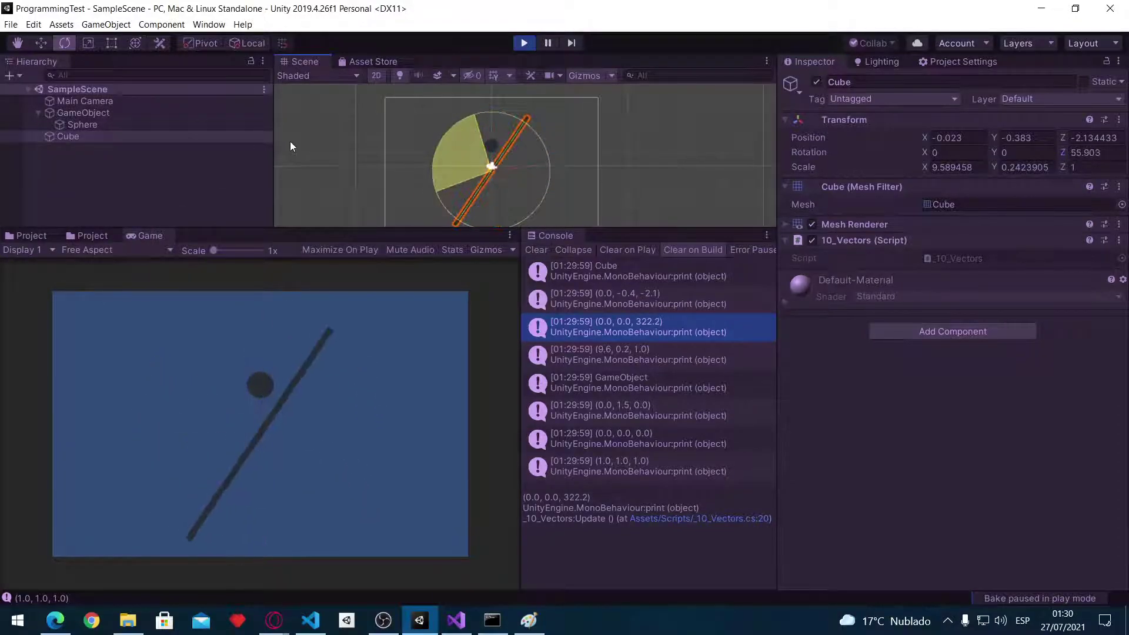
pyautogui.click(536, 250)
pyautogui.click(386, 334)
pyautogui.press('space')
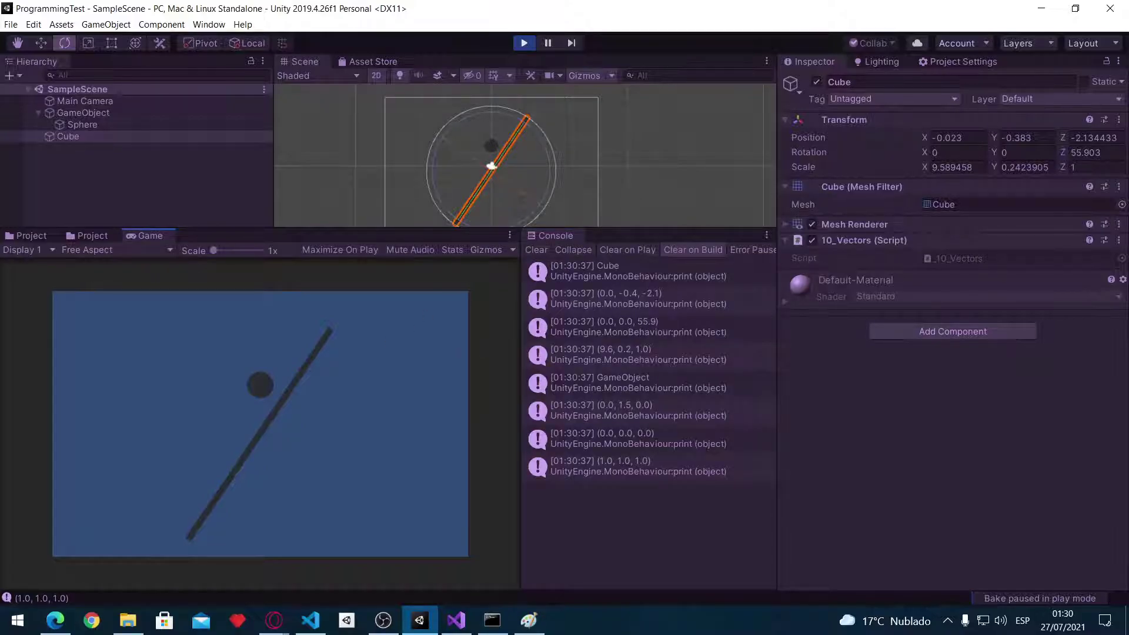
# Rotate the cube further to about 105°, log the transform again, then stop Play mode
pyautogui.moveTo(464, 118); pyautogui.dragTo(360, 116)
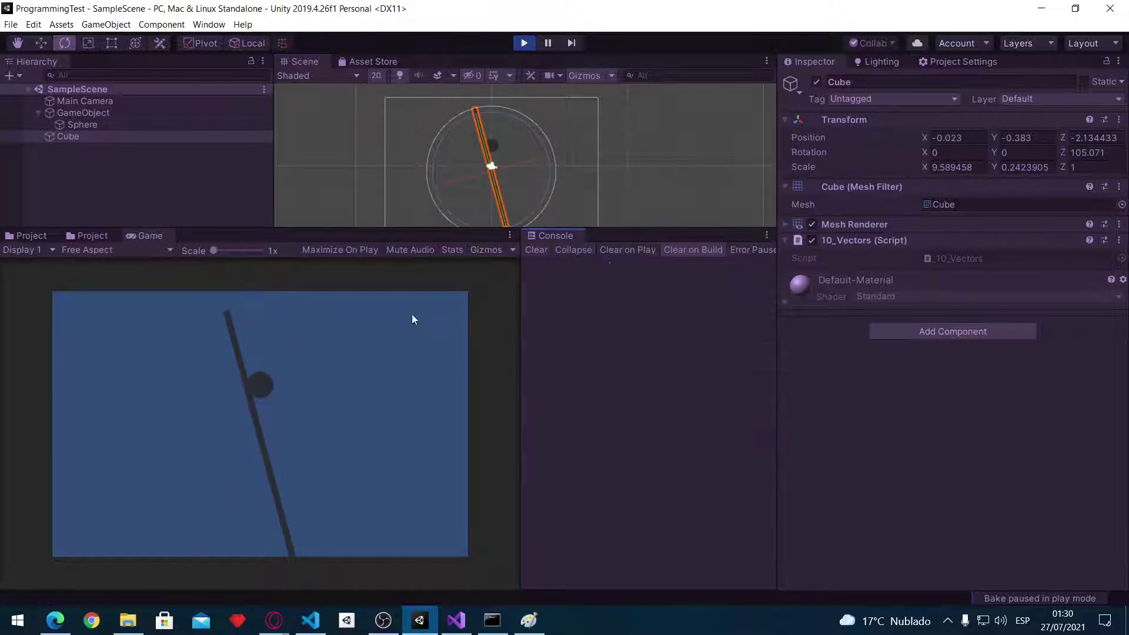
pyautogui.click(397, 323)
pyautogui.press('space')
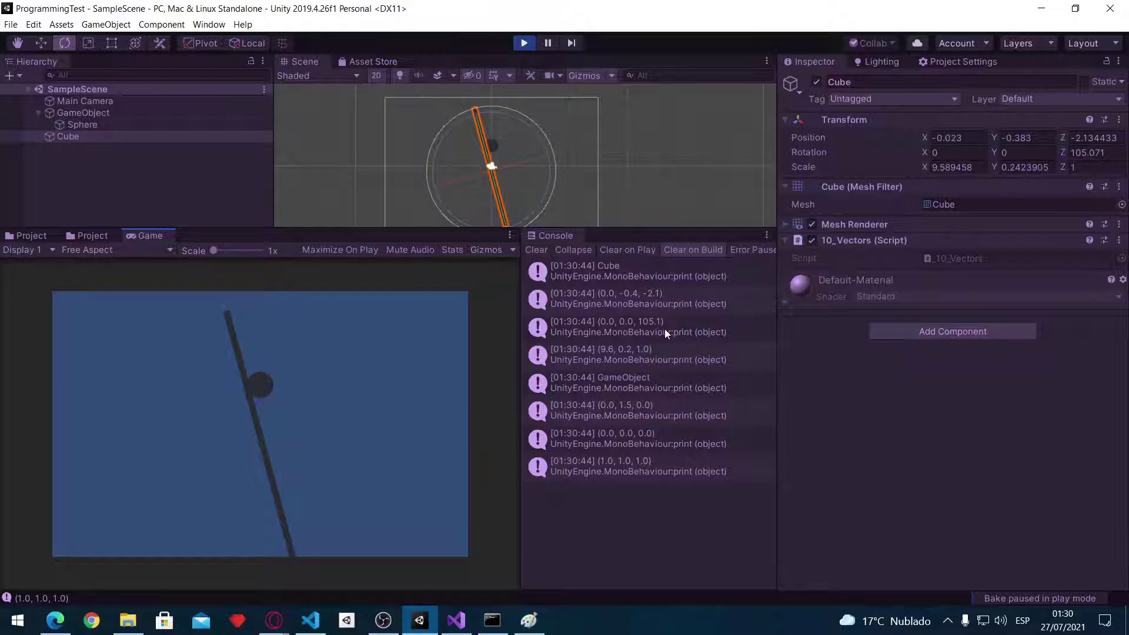
pyautogui.click(522, 43)
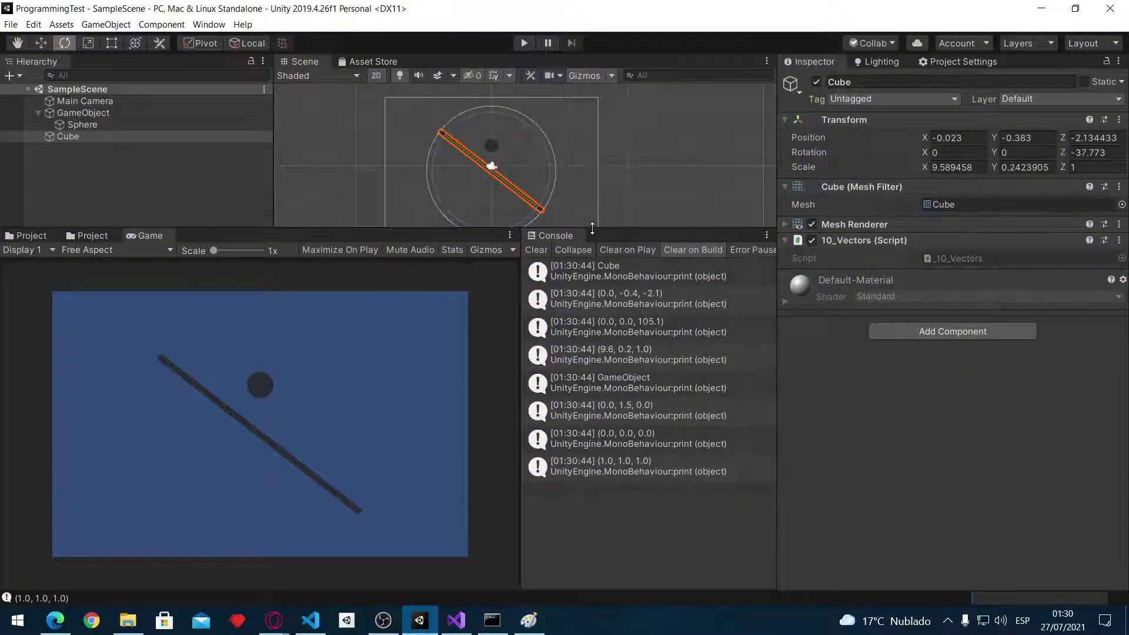
# Save the script and select the four print lines inside the Q if block
pyautogui.hotkey('alt', 'Tab')
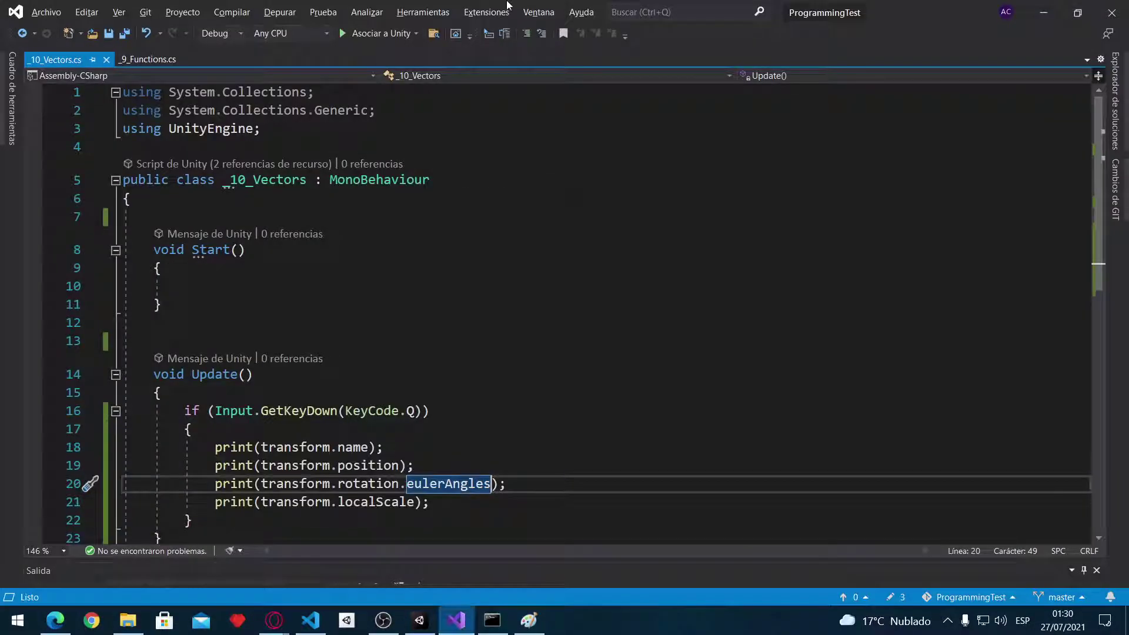
pyautogui.hotkey('ctrl', 's')
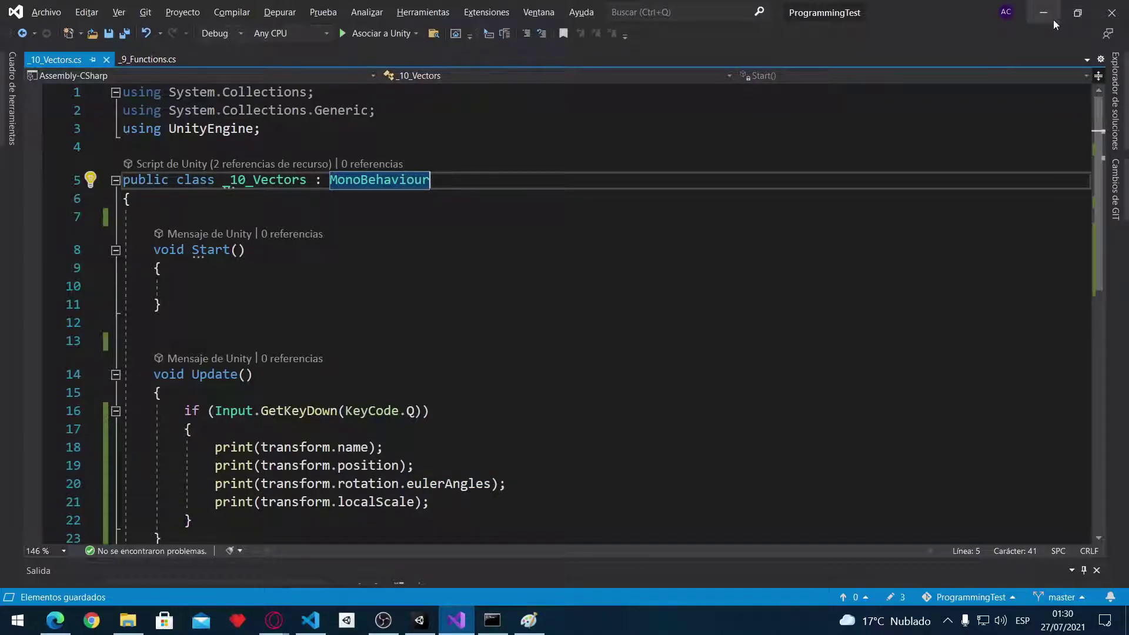
pyautogui.scroll(-3, 565, 311)
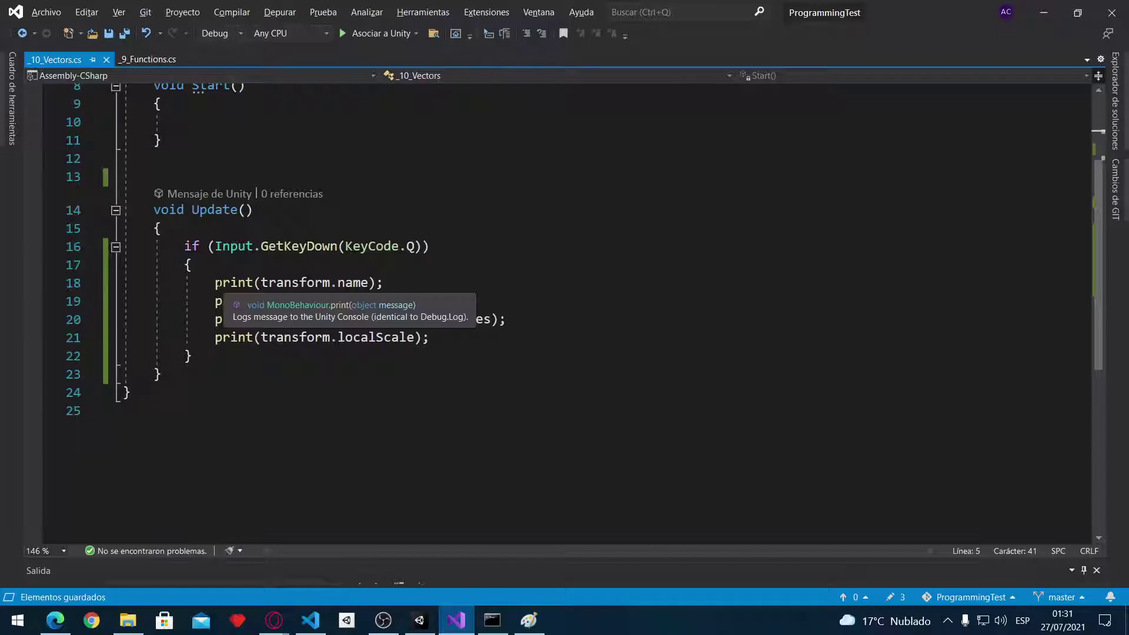
pyautogui.moveTo(215, 283); pyautogui.dragTo(430, 337)
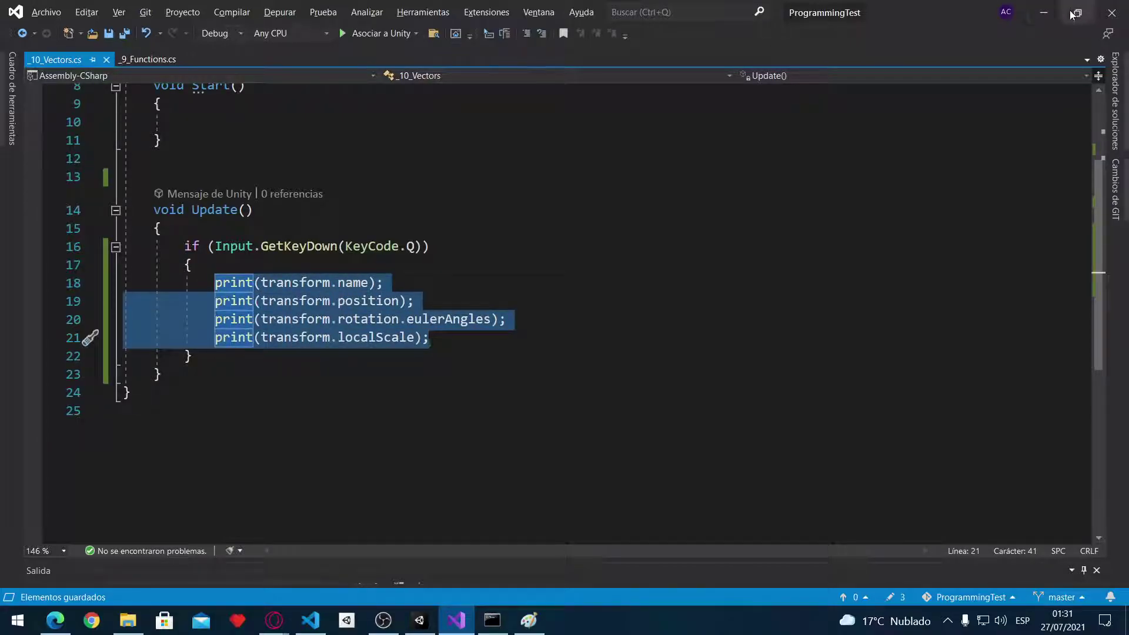
# Delete the GameObject holding the Sphere, select the Cube and save the scene
pyautogui.click(1044, 12)
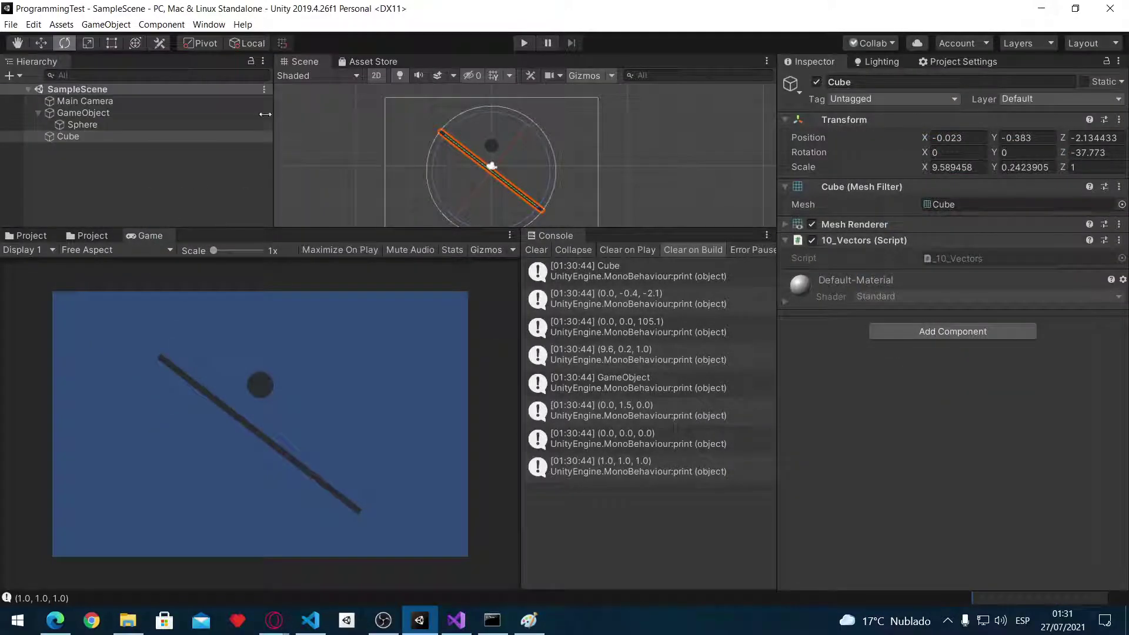
pyautogui.click(146, 112)
pyautogui.press('Delete')
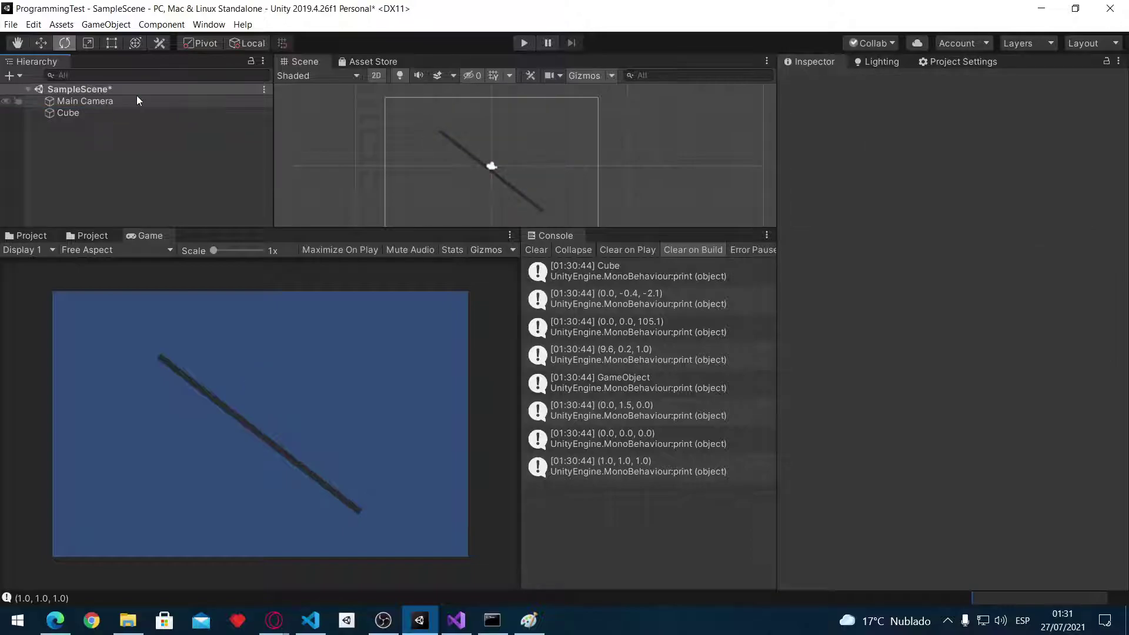
pyautogui.click(122, 114)
pyautogui.hotkey('ctrl', 's')
# Change GetKeyDown to GetKey and cut the name, position and localScale print lines
pyautogui.hotkey('alt', 'Tab')
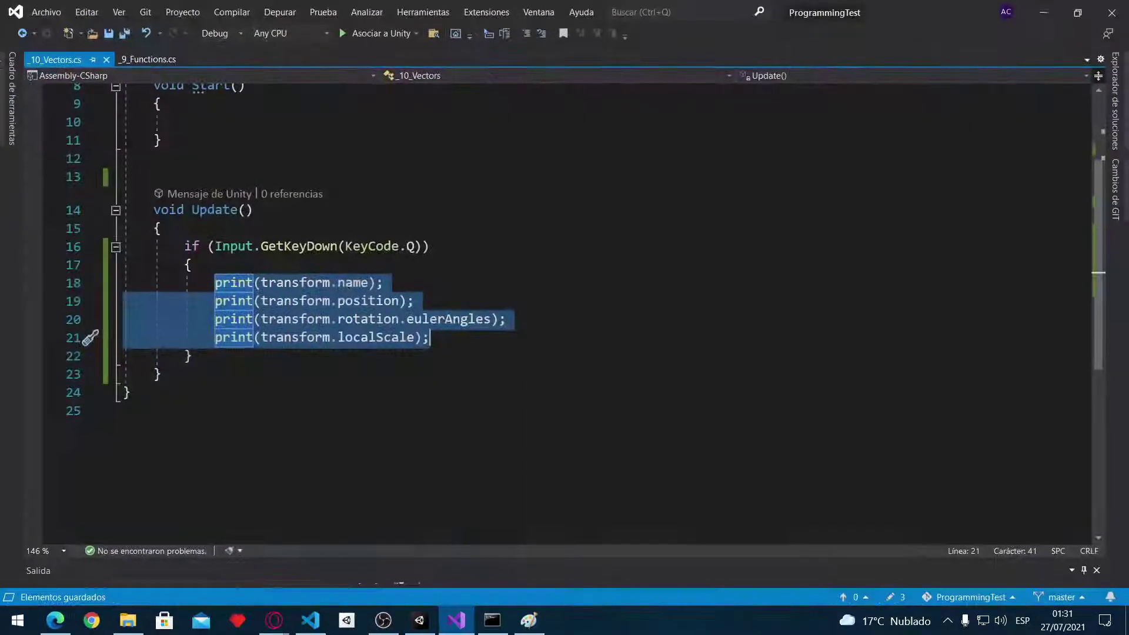
pyautogui.click(339, 246)
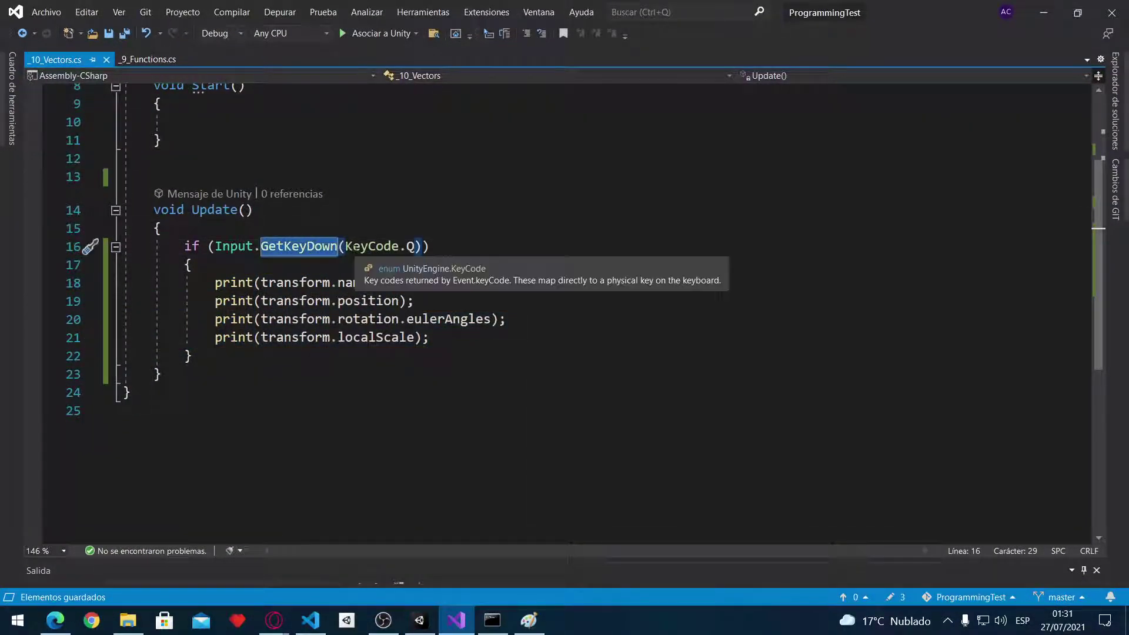
pyautogui.write('getkey')
pyautogui.press('Tab')
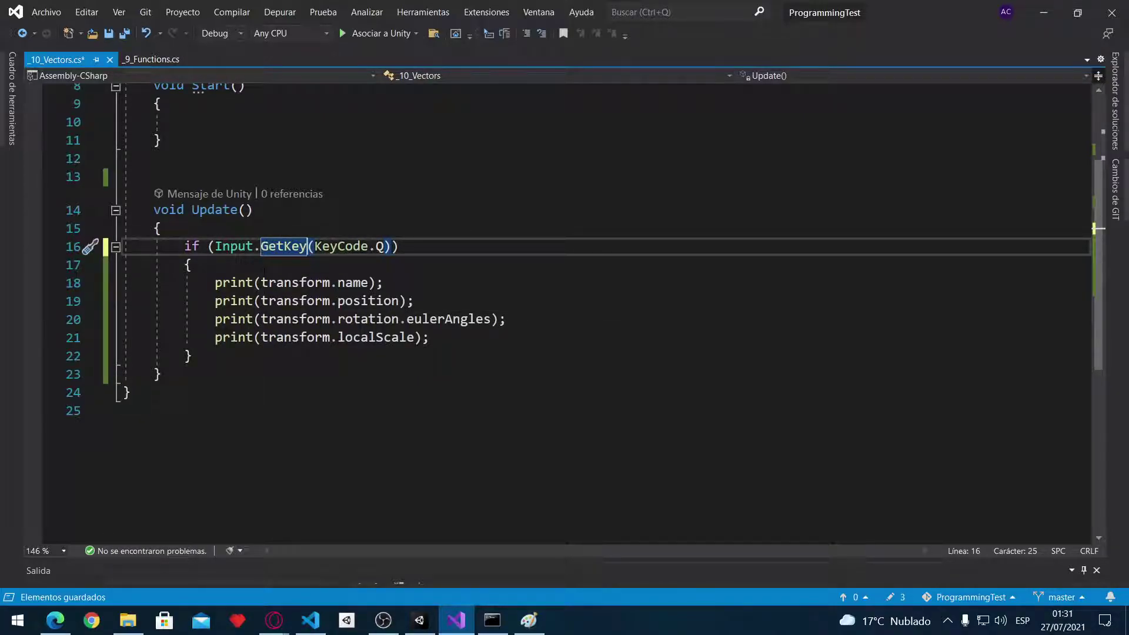
pyautogui.click(230, 283)
pyautogui.hotkey('ctrl', 'x')
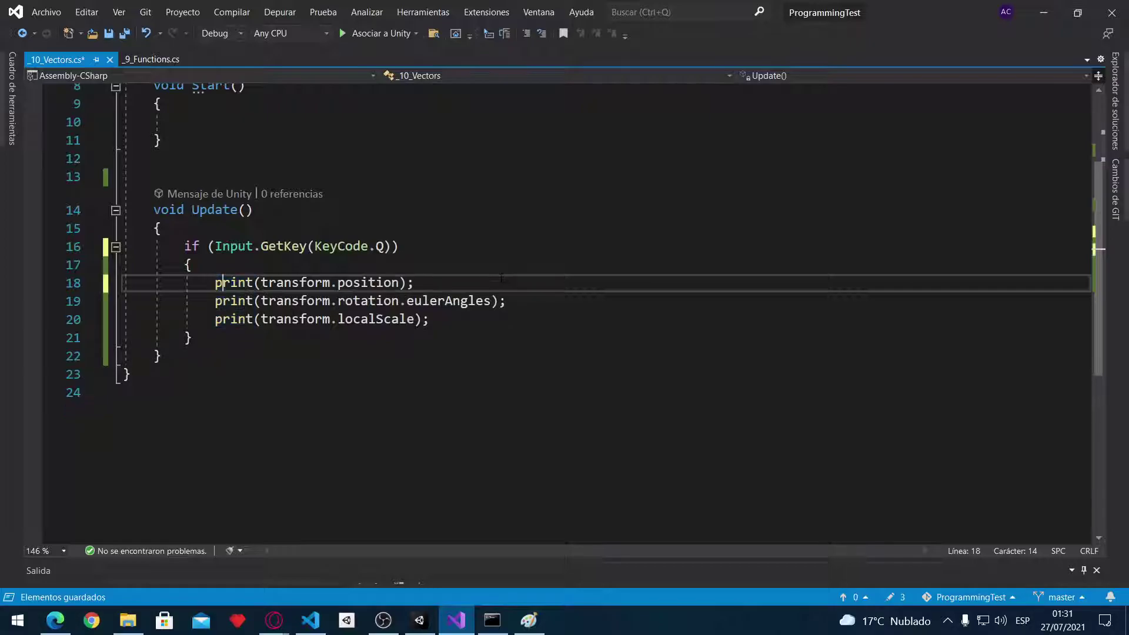
pyautogui.hotkey('ctrl', 'x')
pyautogui.click(500, 301)
pyautogui.hotkey('ctrl', 'x')
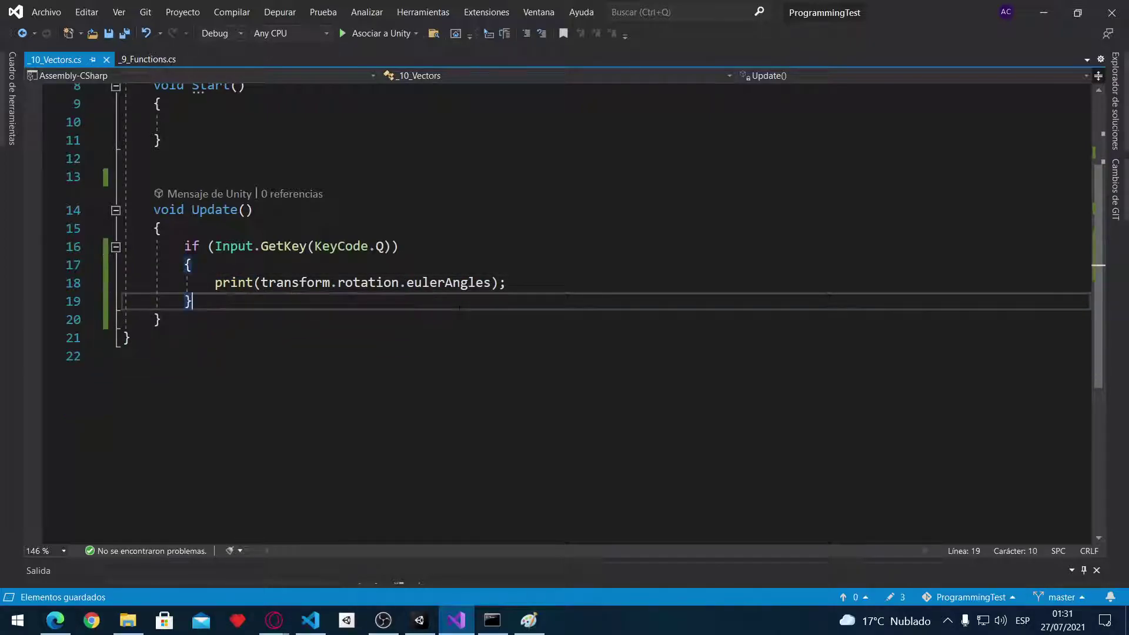
# Add a transform.Rotate( call inside the Q if block
pyautogui.click(192, 264)
pyautogui.press('Return')
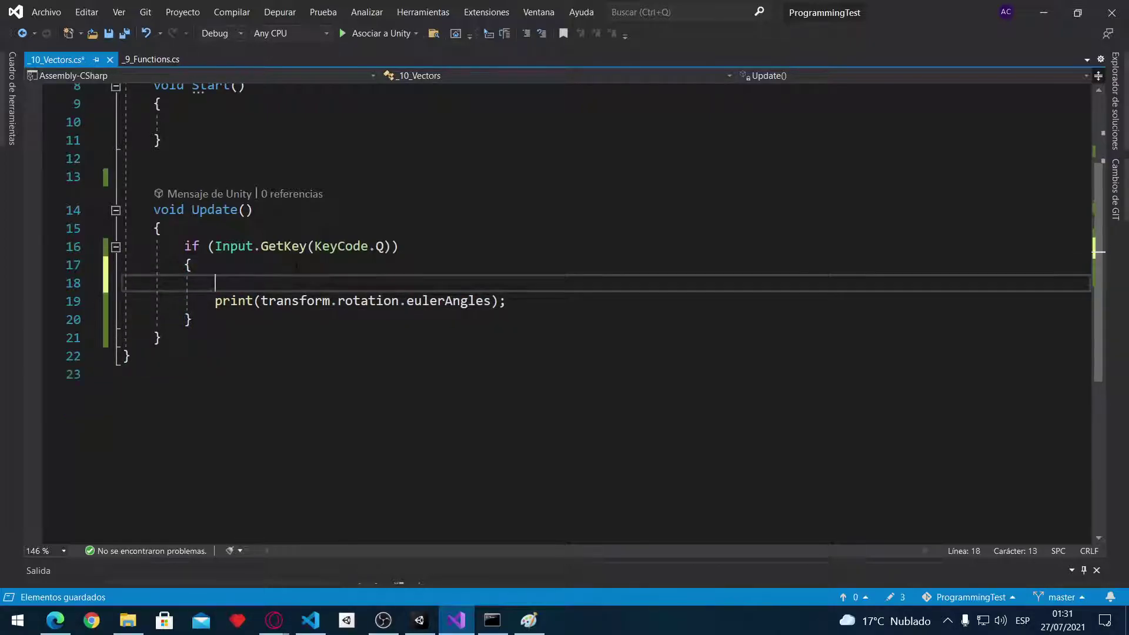
pyautogui.write('transform.')
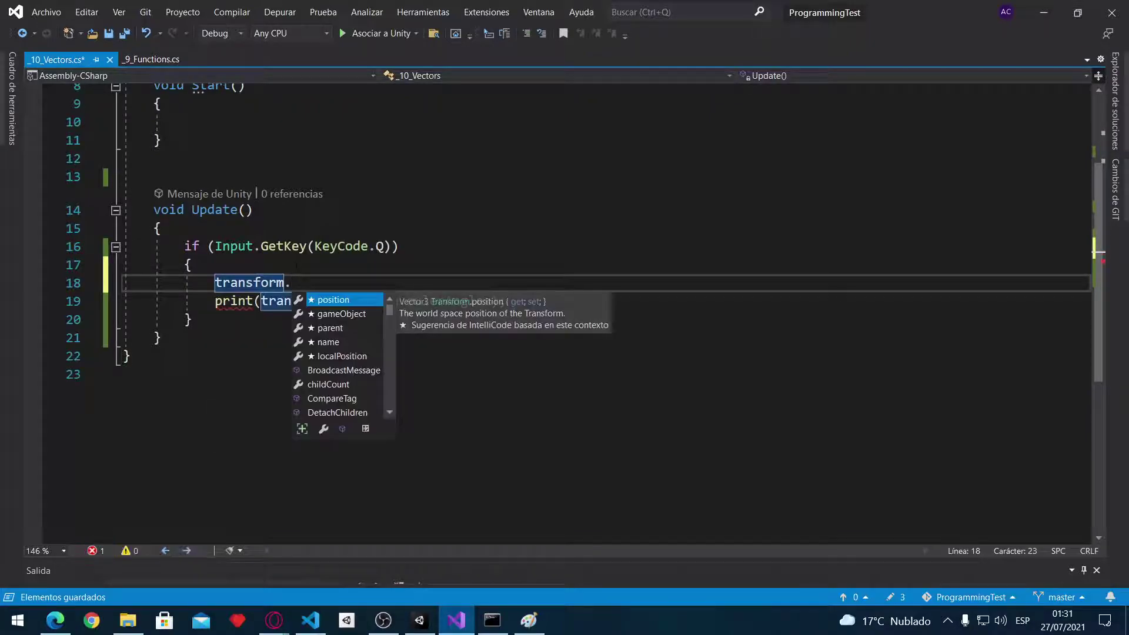
pyautogui.write('ro')
pyautogui.press('BackSpace')
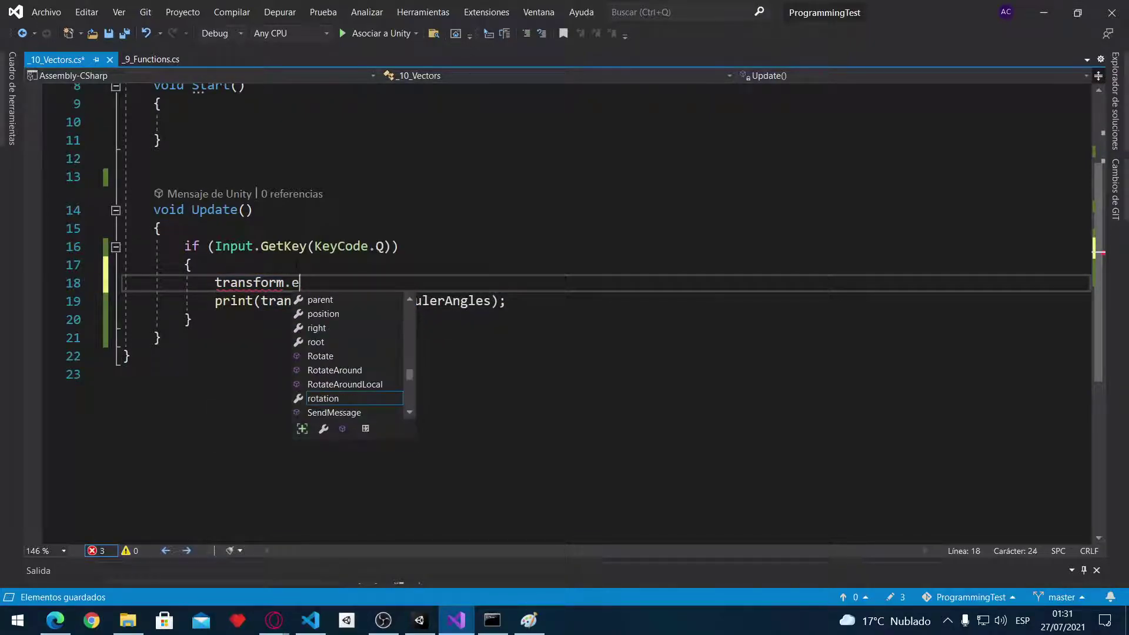
pyautogui.press('BackSpace')
pyautogui.write('eu')
pyautogui.press('BackSpace')
pyautogui.press('BackSpace')
pyautogui.press('BackSpace')
pyautogui.write('.r')
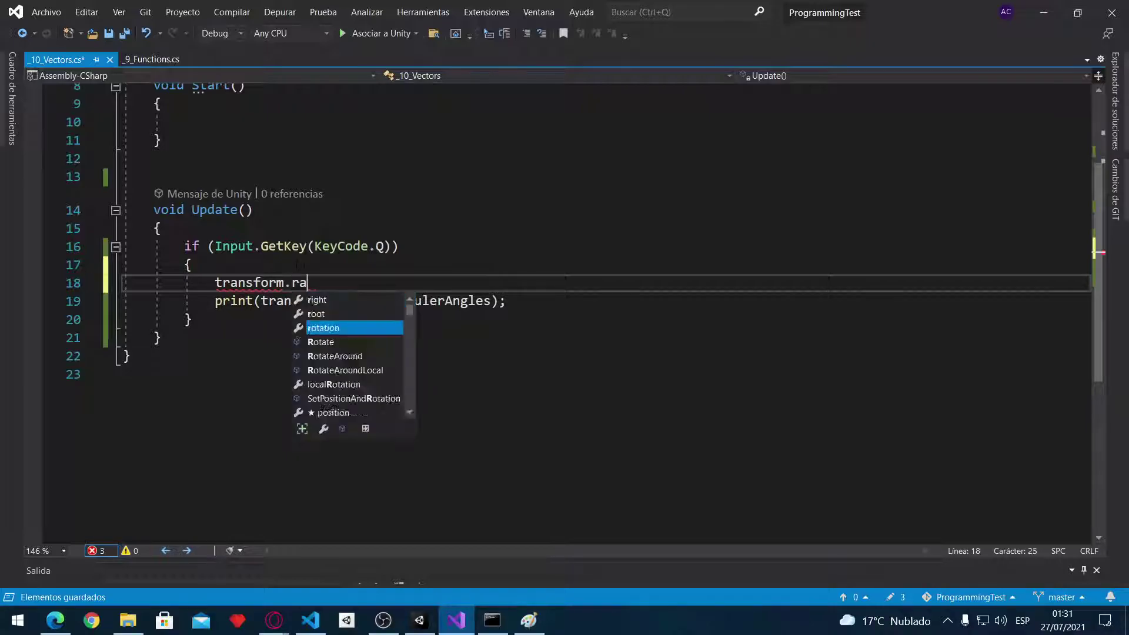
pyautogui.write('a')
pyautogui.press('BackSpace')
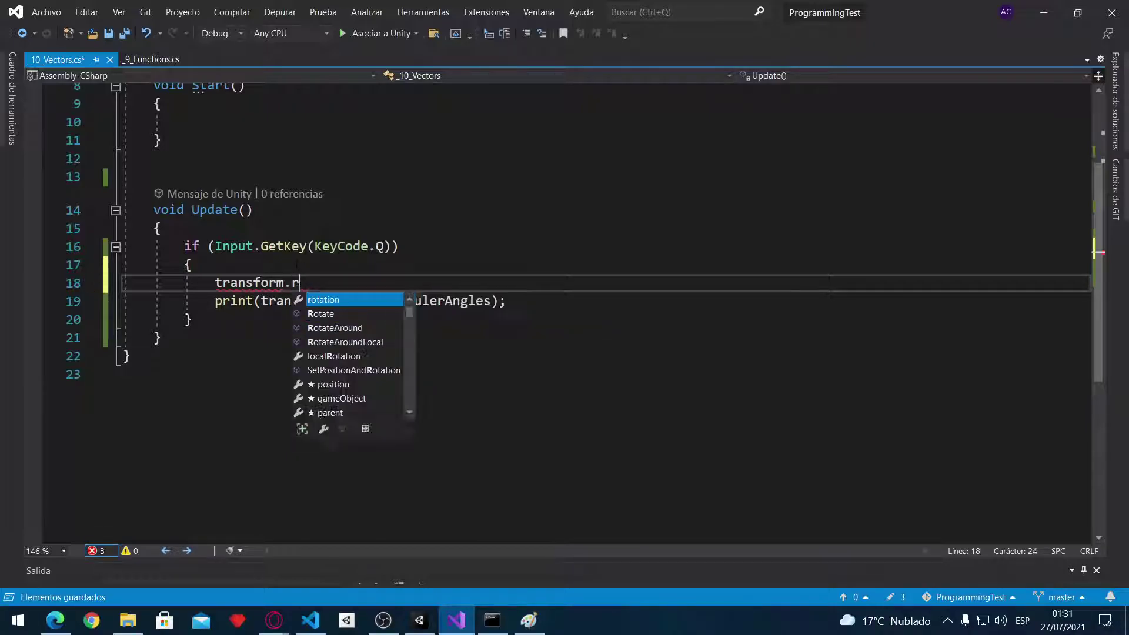
pyautogui.write('ota')
pyautogui.press('Down')
pyautogui.press('Tab')
pyautogui.write('(')
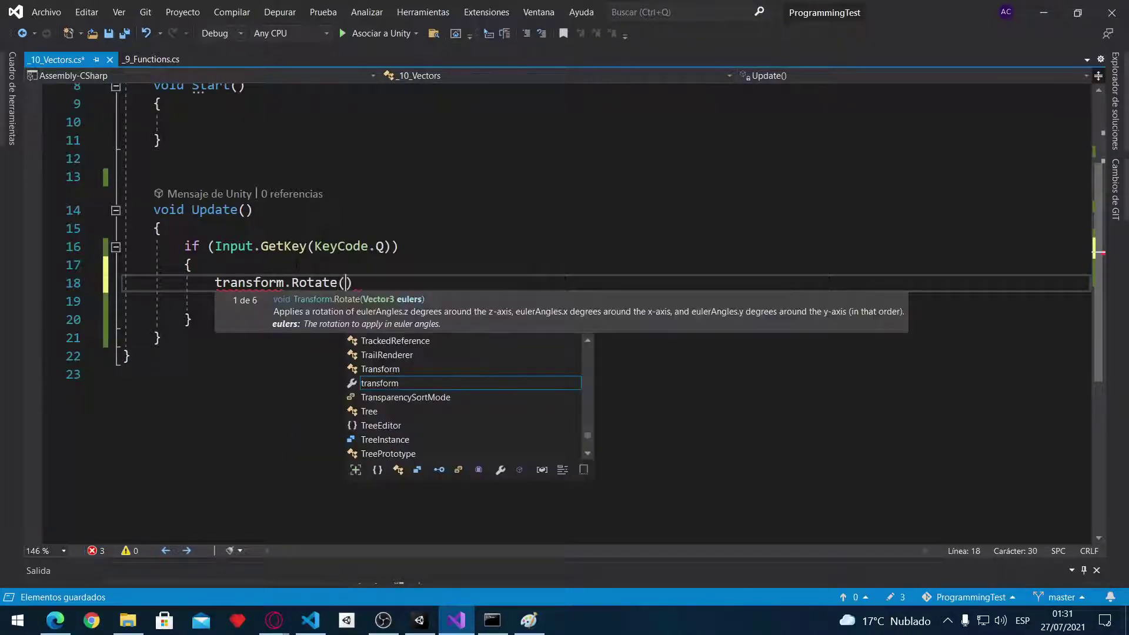
pyautogui.press('Escape')
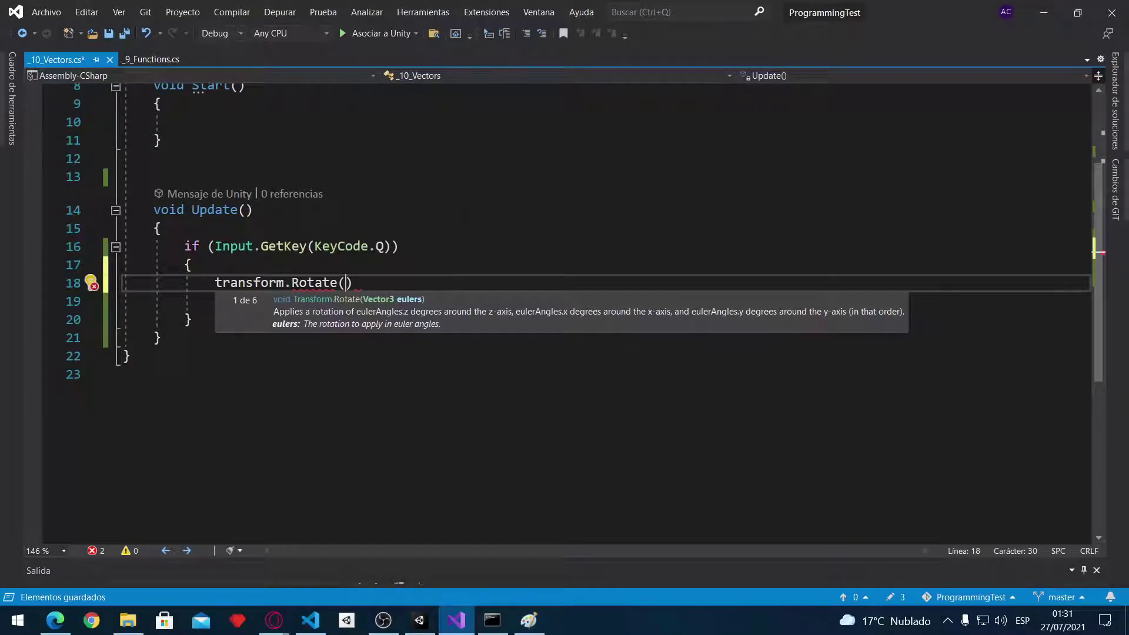
pyautogui.press('Escape')
# Scrub the cube's Z rotation in Unity to preview the rotation
pyautogui.press('Down')
pyautogui.hotkey('alt', 'Tab')
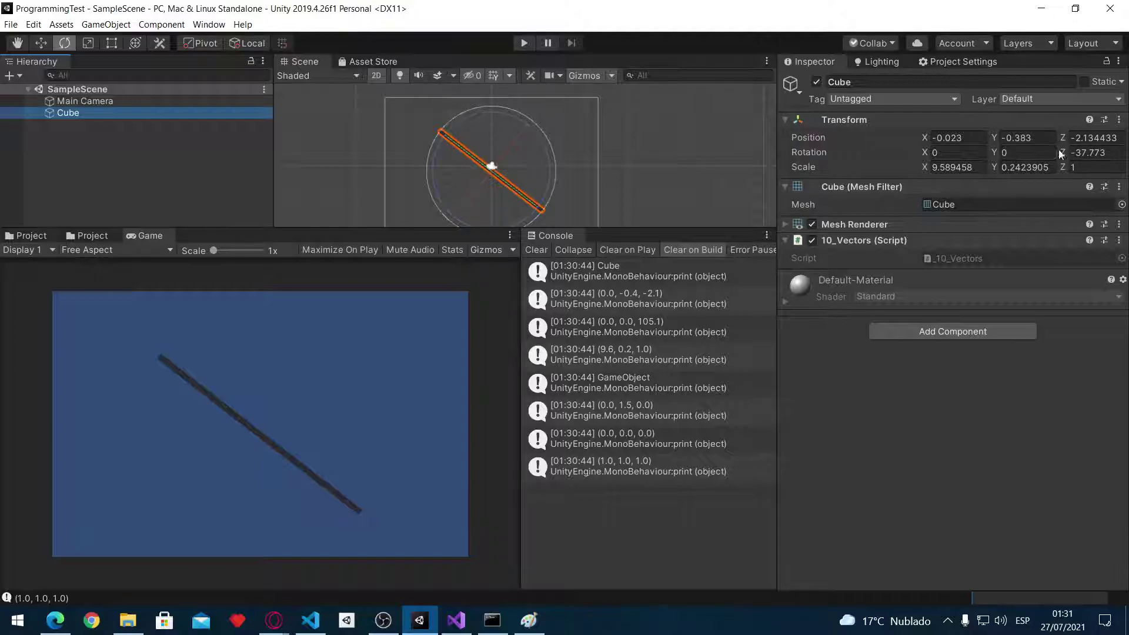
pyautogui.moveTo(1061, 155); pyautogui.dragTo(844, 140)
pyautogui.hotkey('alt', 'Tab')
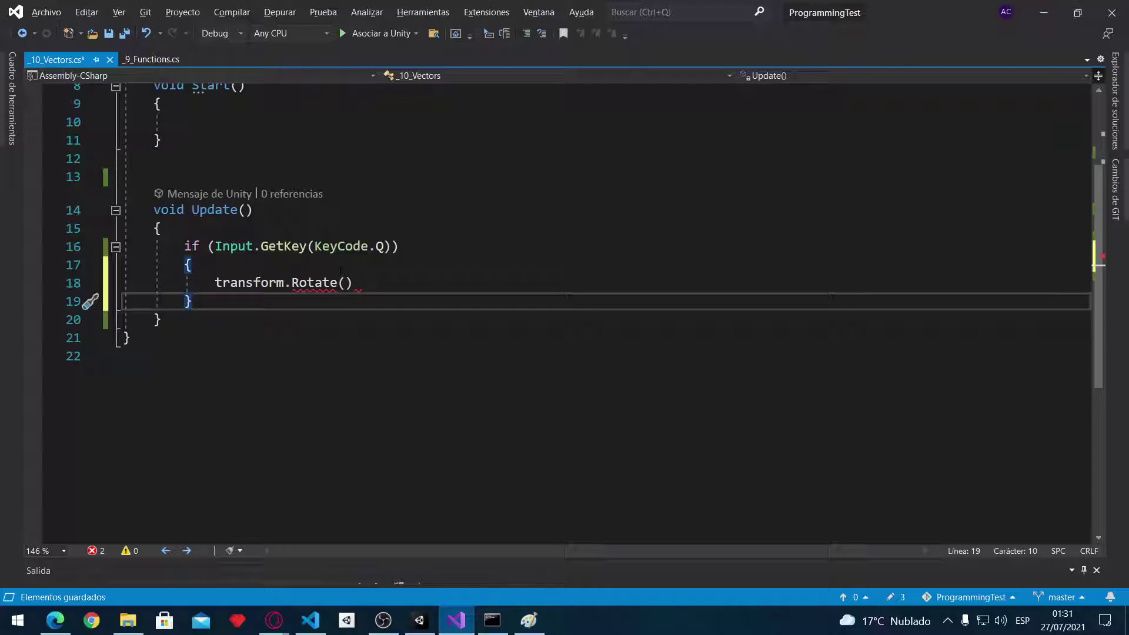
# Declare a 'public int speed;' field above Start and save the script
pyautogui.scroll(2, 341, 271)
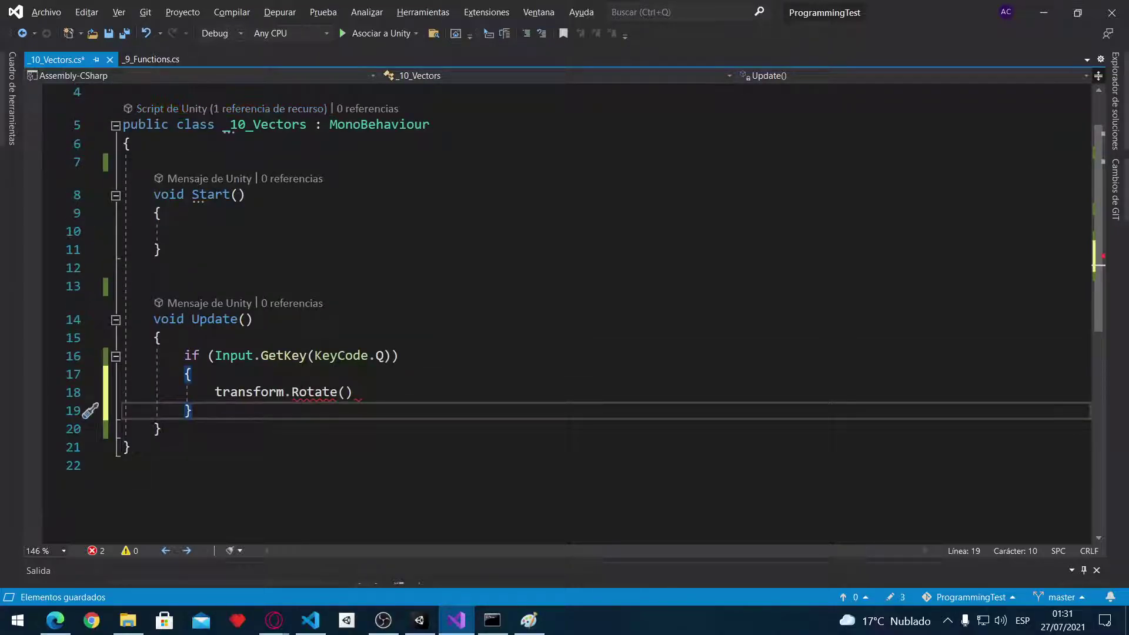
pyautogui.click(187, 161)
pyautogui.write('p')
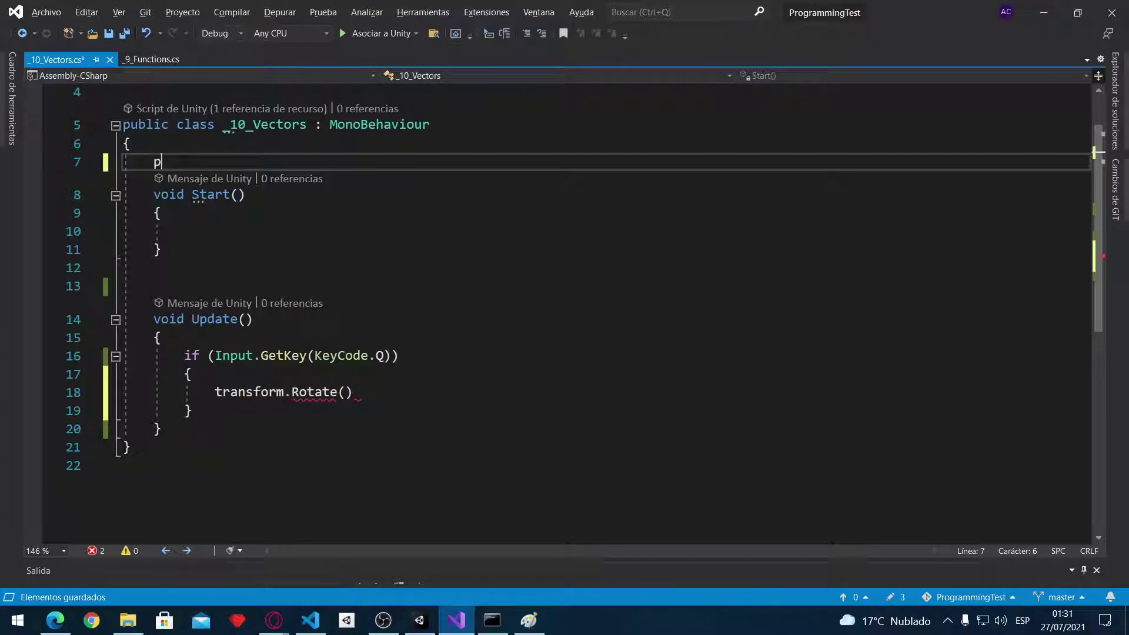
pyautogui.write('ublic int sp')
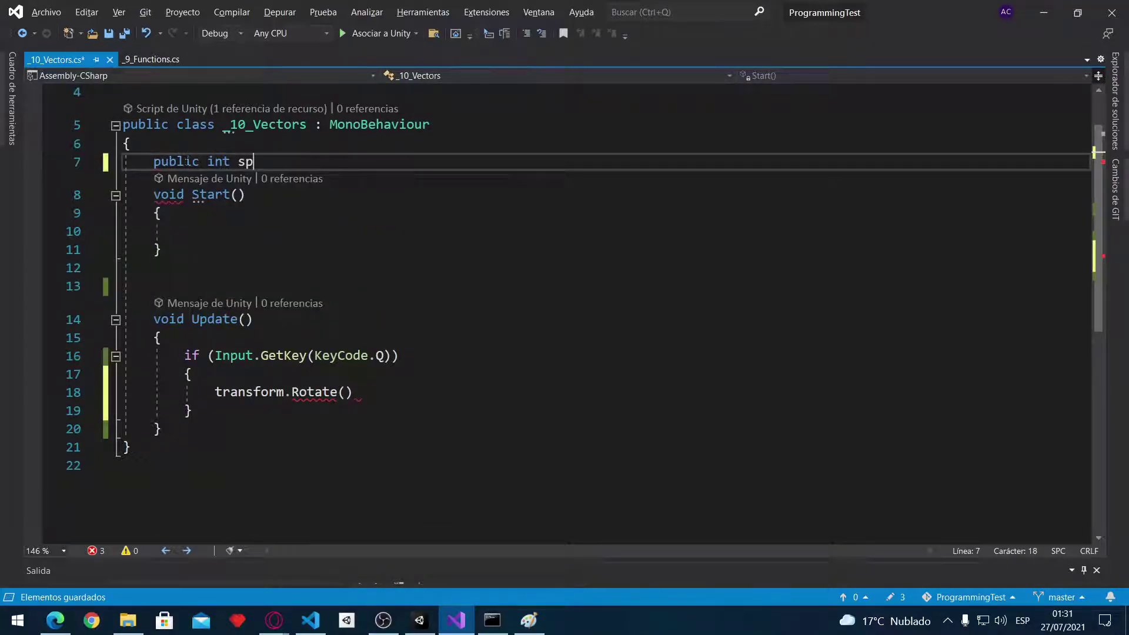
pyautogui.write('eed;')
pyautogui.hotkey('ctrl', 's')
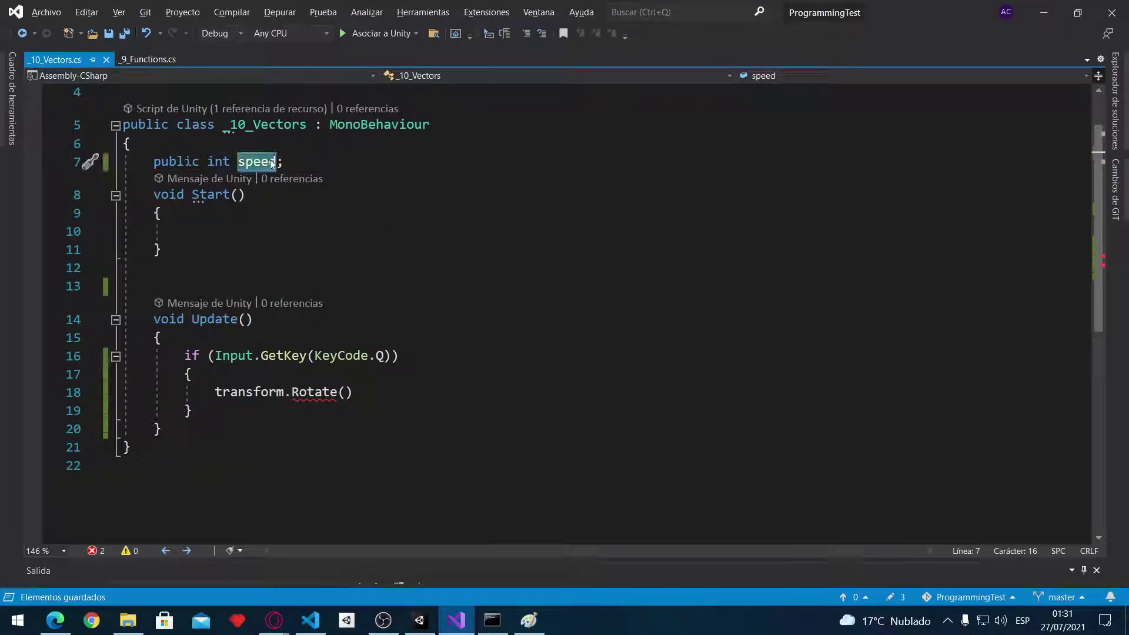
# Pass new Vector3(0,0,1) as the Rotate call's argument
pyautogui.click(346, 392)
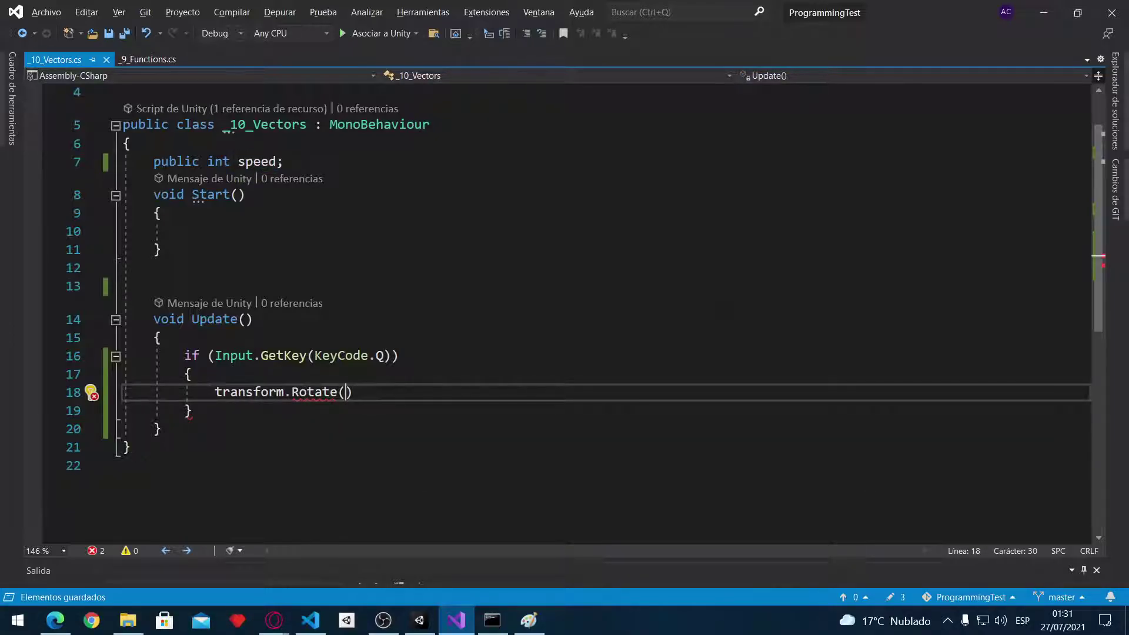
pyautogui.write('ve')
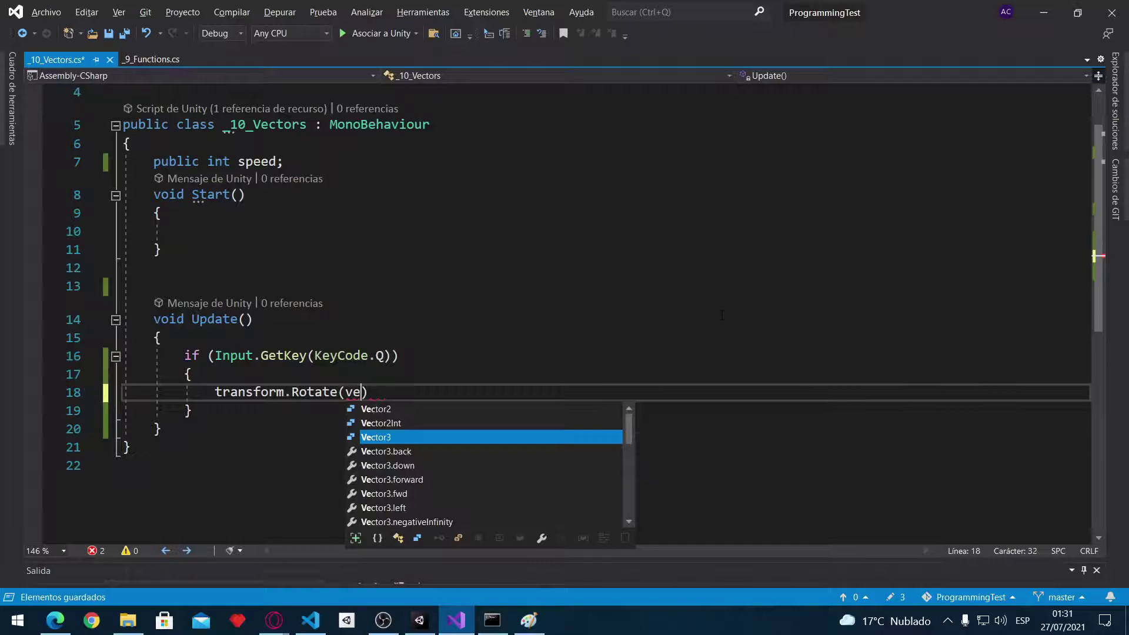
pyautogui.press('BackSpace')
pyautogui.press('BackSpace')
pyautogui.write('new ve')
pyautogui.write('(')
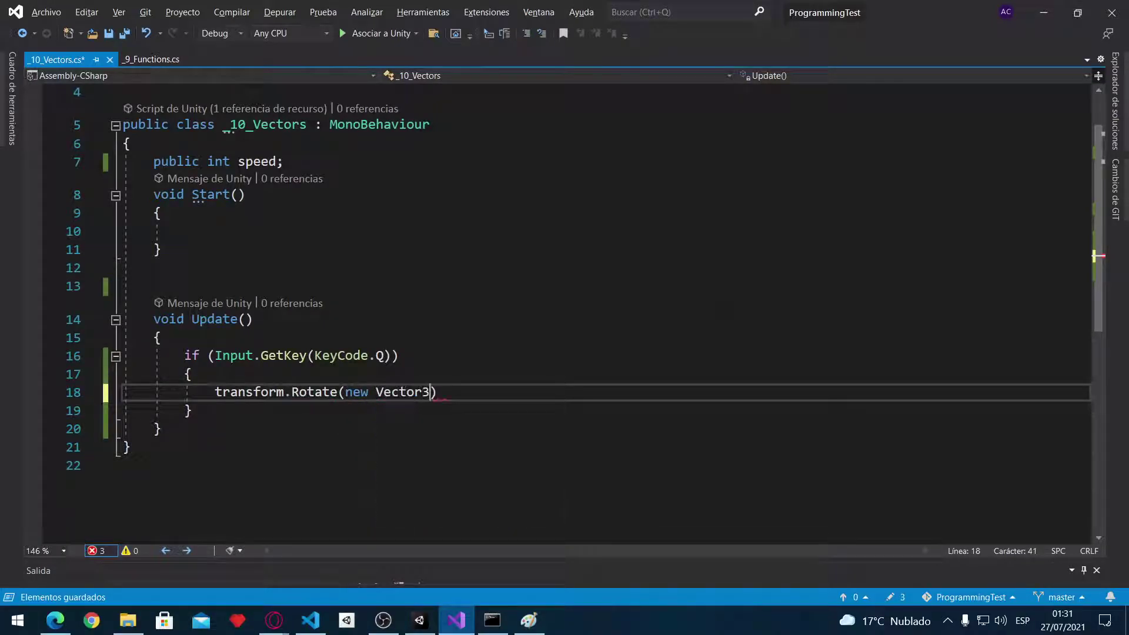
pyautogui.write('0,')
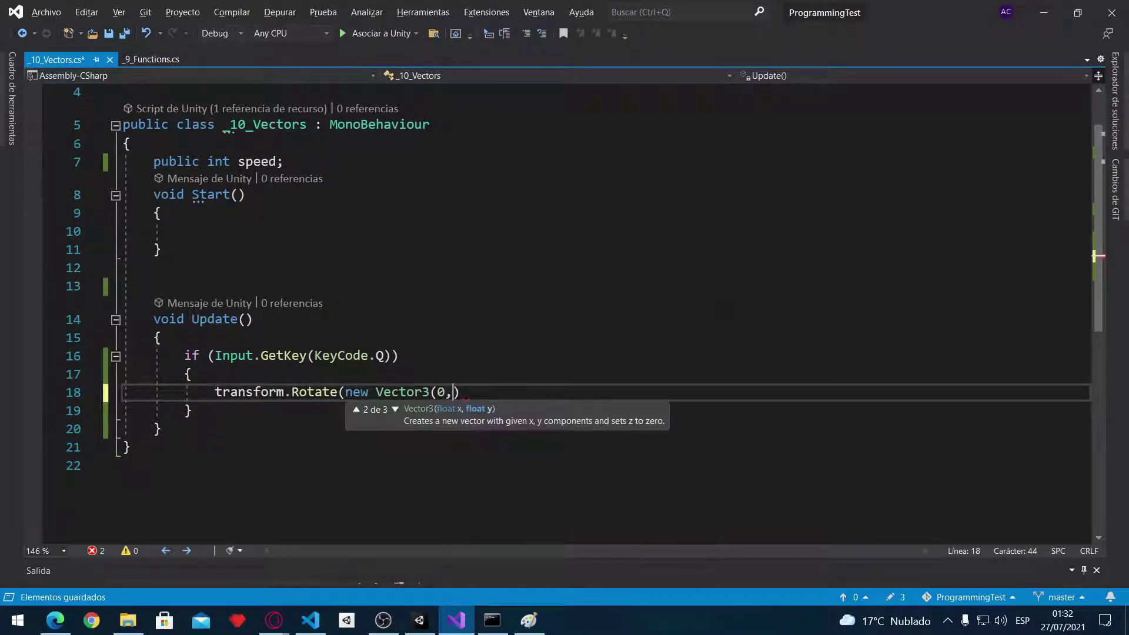
pyautogui.write('0,1)')
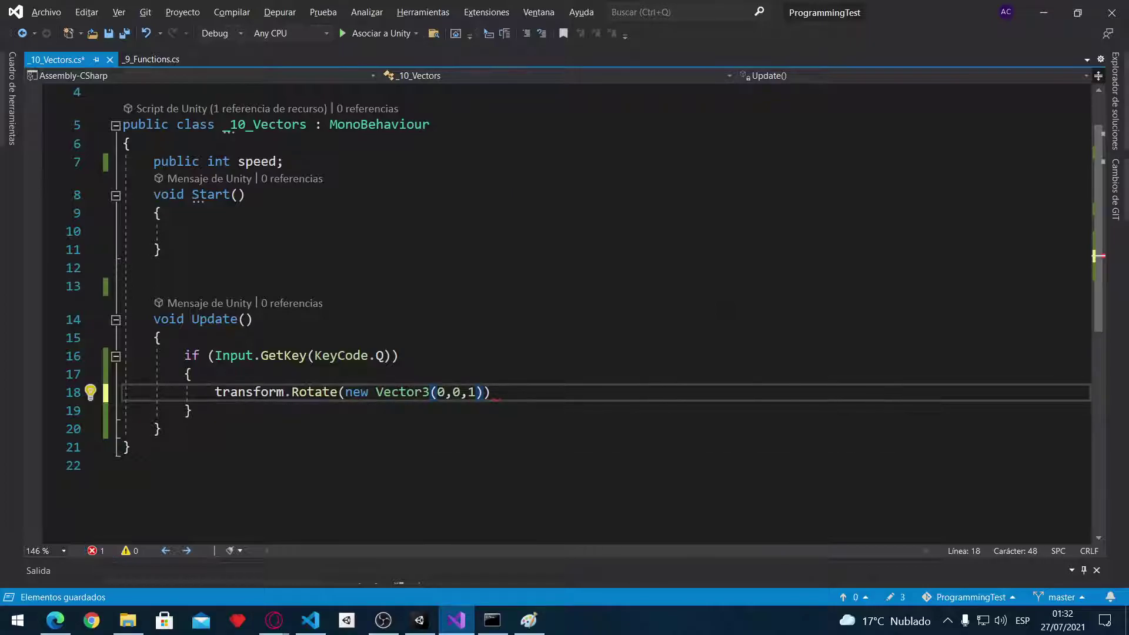
# Scrub the cube's Z rotation in Unity, settling at 17.9
pyautogui.hotkey('alt', 'Tab')
pyautogui.moveTo(1062, 152); pyautogui.dragTo(722, 197)
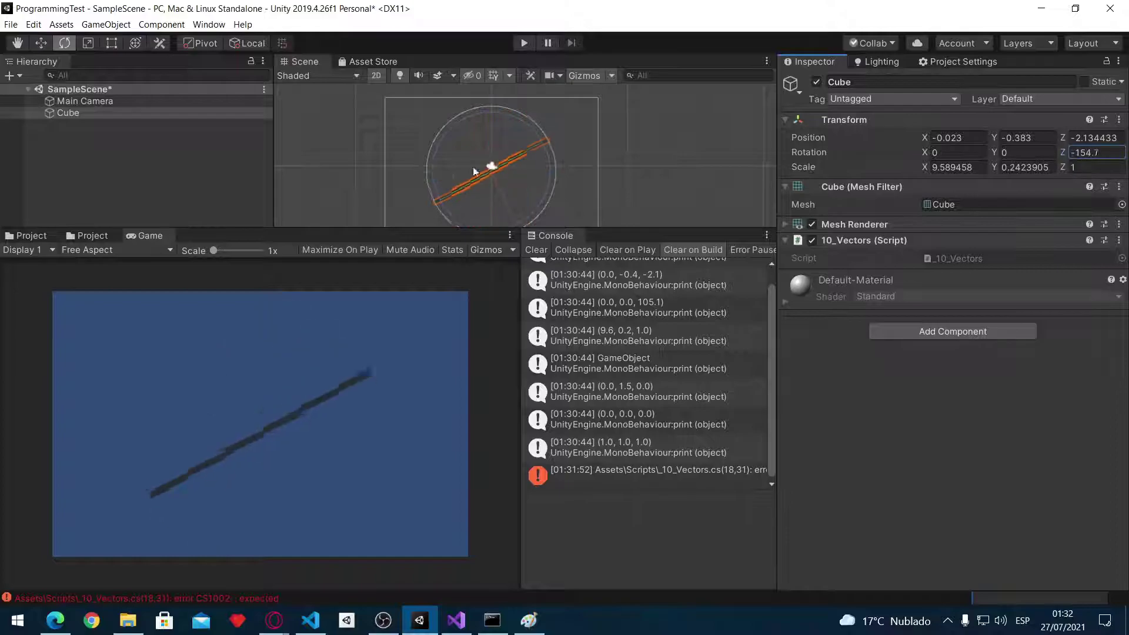
pyautogui.moveTo(722, 197); pyautogui.dragTo(1124, 182)
# Replace the Rotate argument with Vector3.forward, speed and save
pyautogui.hotkey('alt', 'Tab')
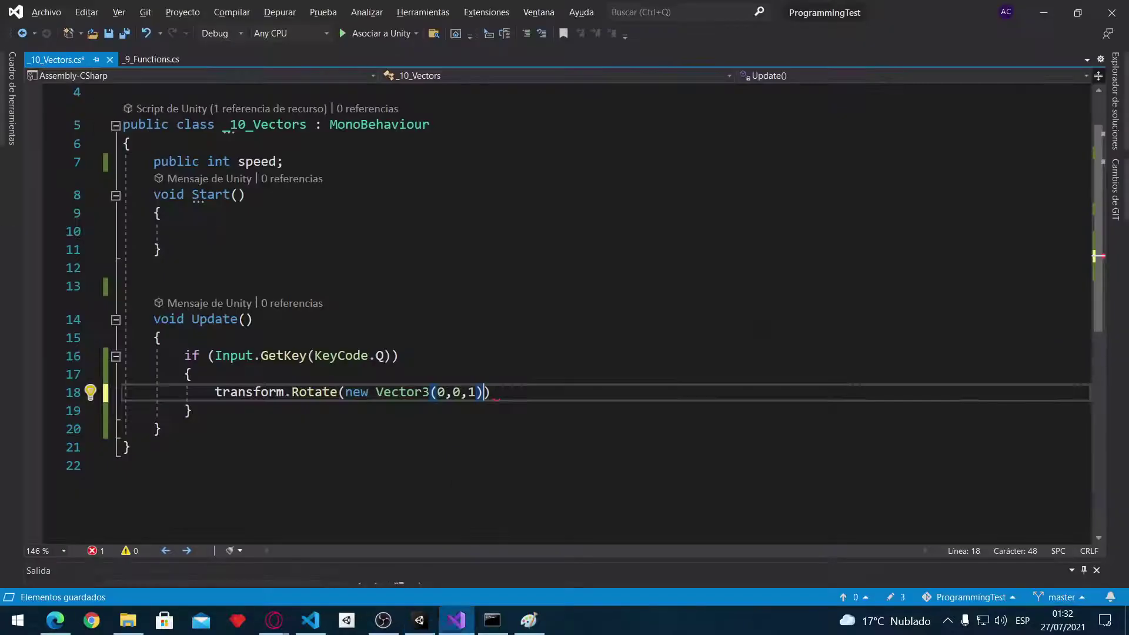
pyautogui.moveTo(484, 392); pyautogui.dragTo(347, 393)
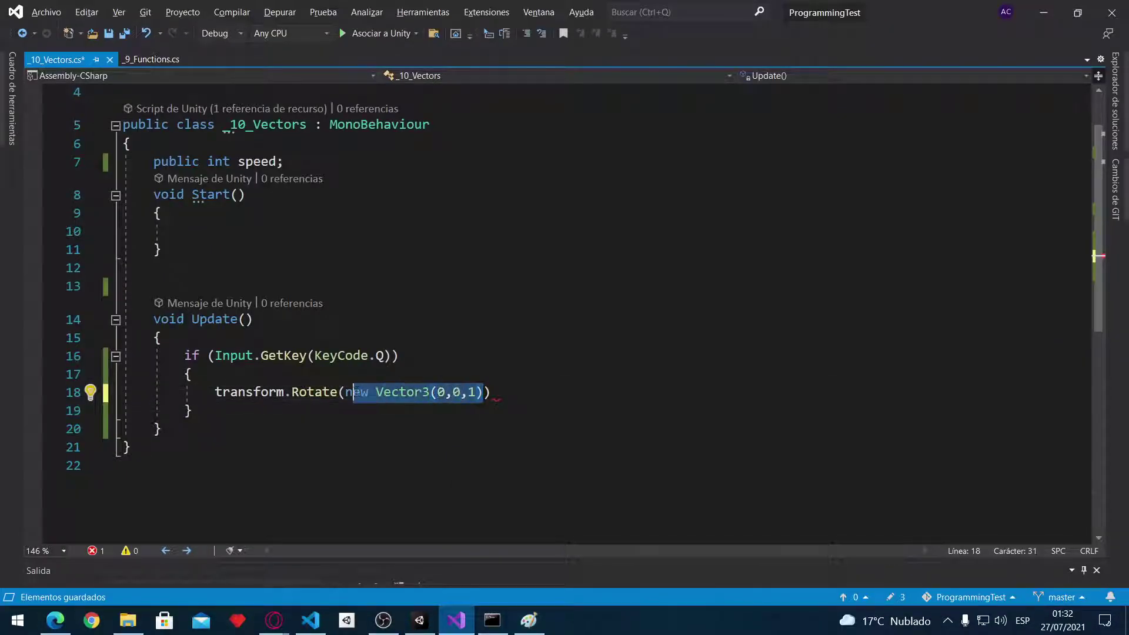
pyautogui.write('ve')
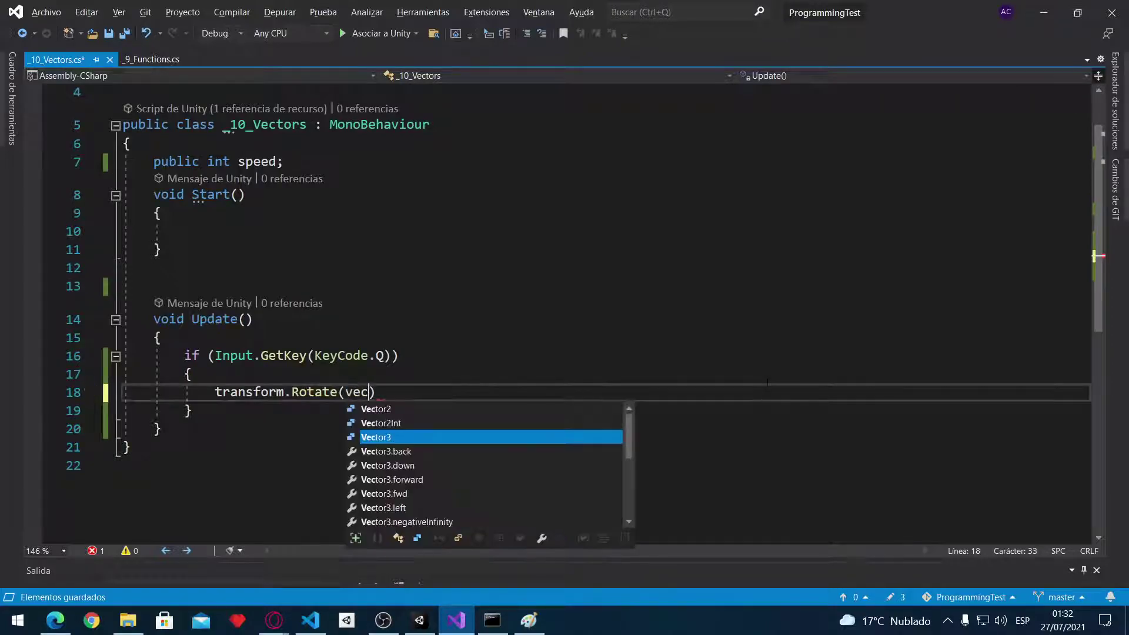
pyautogui.press('Tab')
pyautogui.write('.')
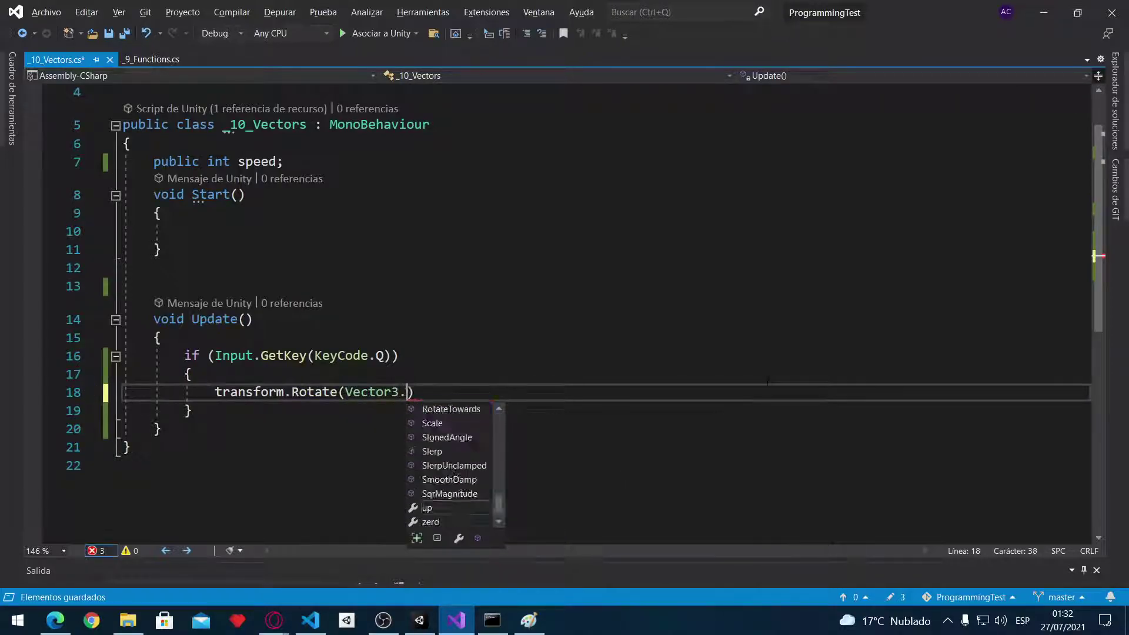
pyautogui.press('BackSpace')
pyautogui.write('.fo')
pyautogui.press('Tab')
pyautogui.write(',')
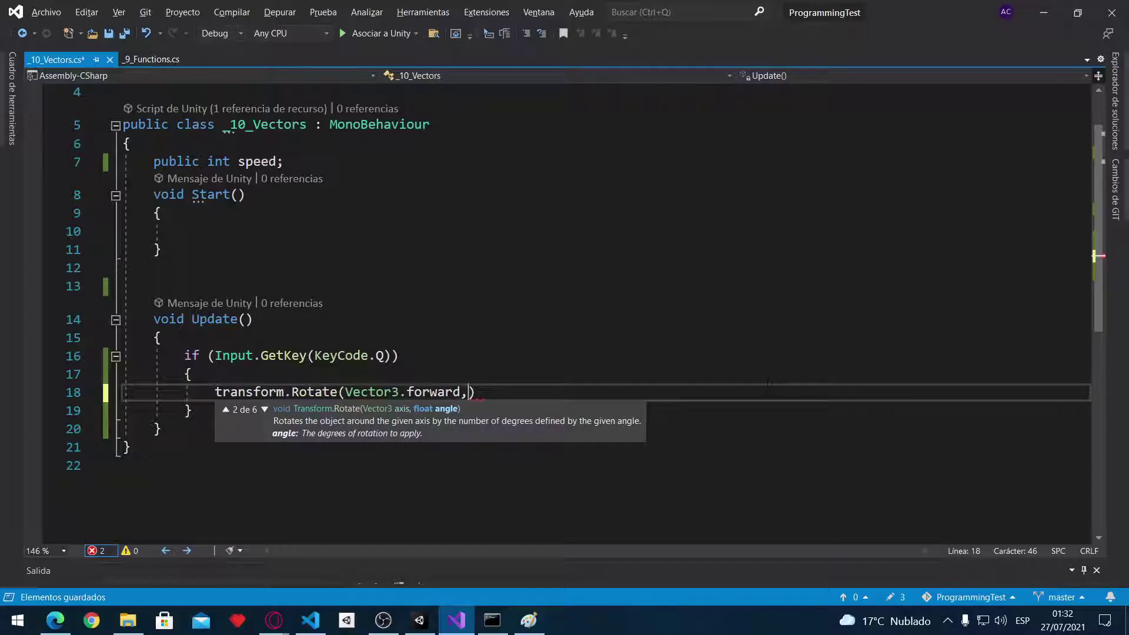
pyautogui.write(' speed')
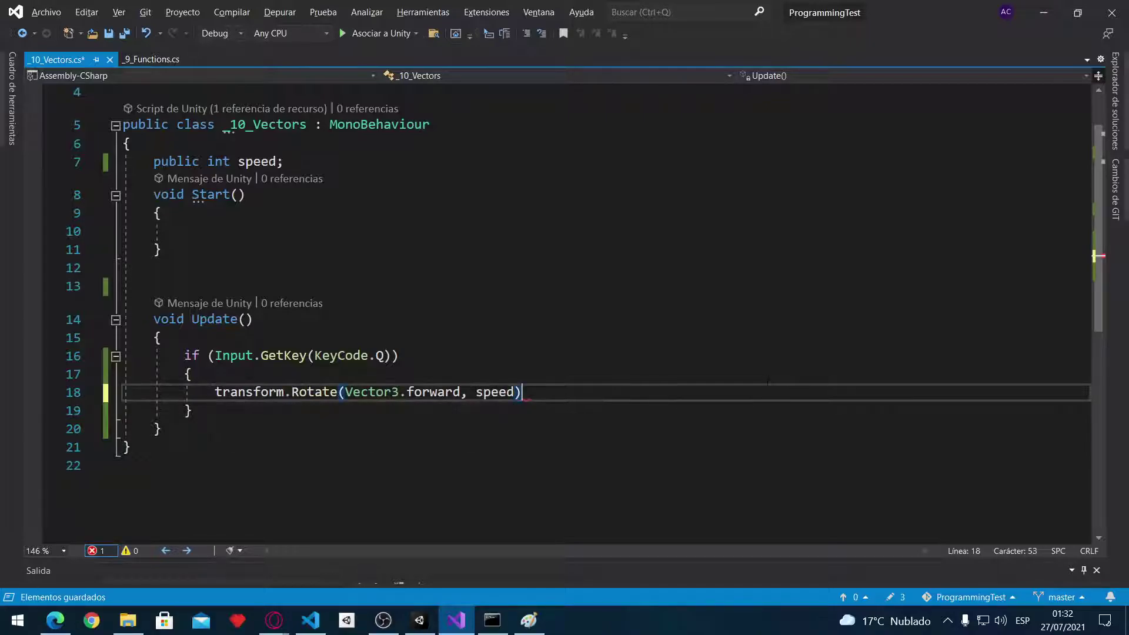
pyautogui.write(');')
pyautogui.hotkey('ctrl', 's')
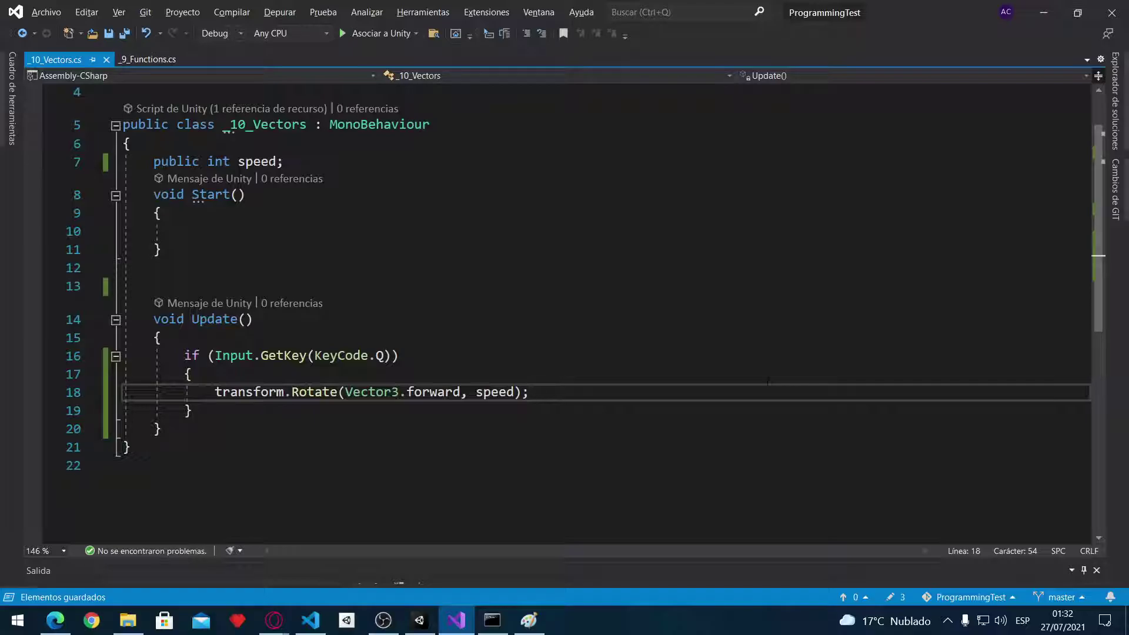
# Remove the braces around the Q if block
pyautogui.press('Up')
pyautogui.hotkey('ctrl', 'l')
pyautogui.press('Down')
pyautogui.hotkey('ctrl', 'l')
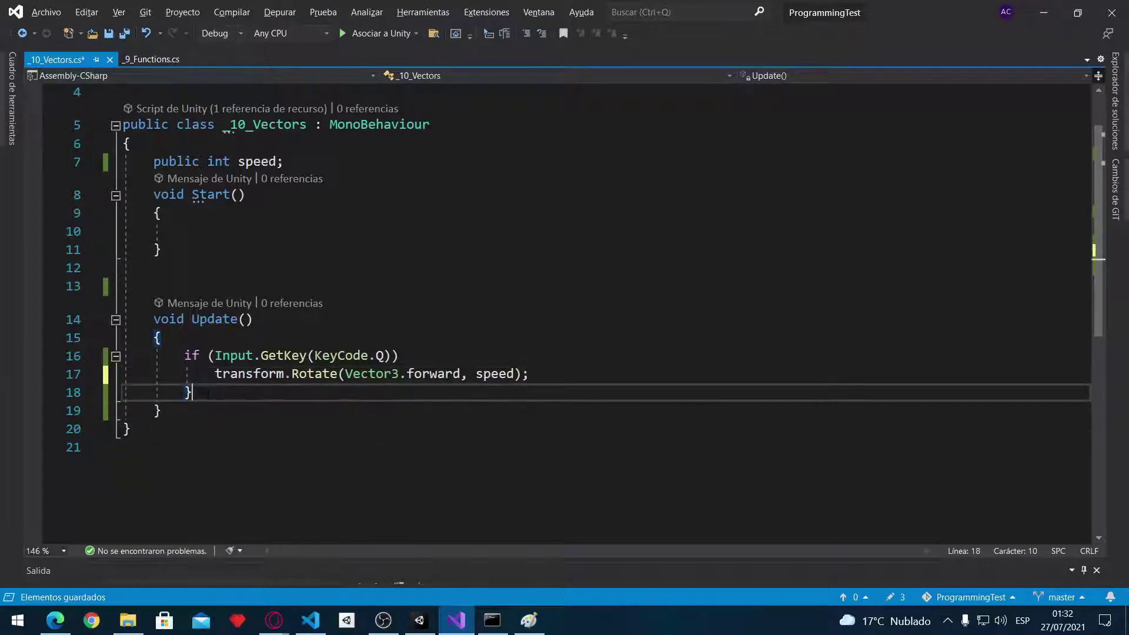
# Duplicate the Q if statement and Rotate line, changing the copy's key to W
pyautogui.moveTo(184, 355); pyautogui.dragTo(538, 376)
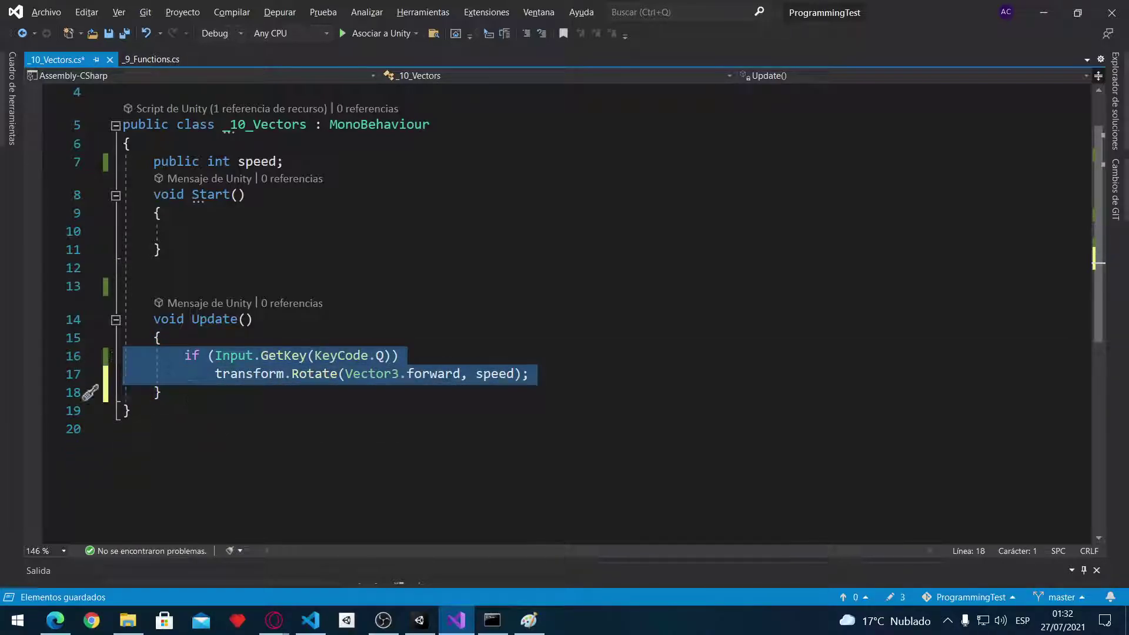
pyautogui.click(545, 380)
pyautogui.press('Return')
pyautogui.write('if (Input.GetKey(KeyCode.Q))             transform.Rotate(Vector3.forward, speed);')
pyautogui.press('Up')
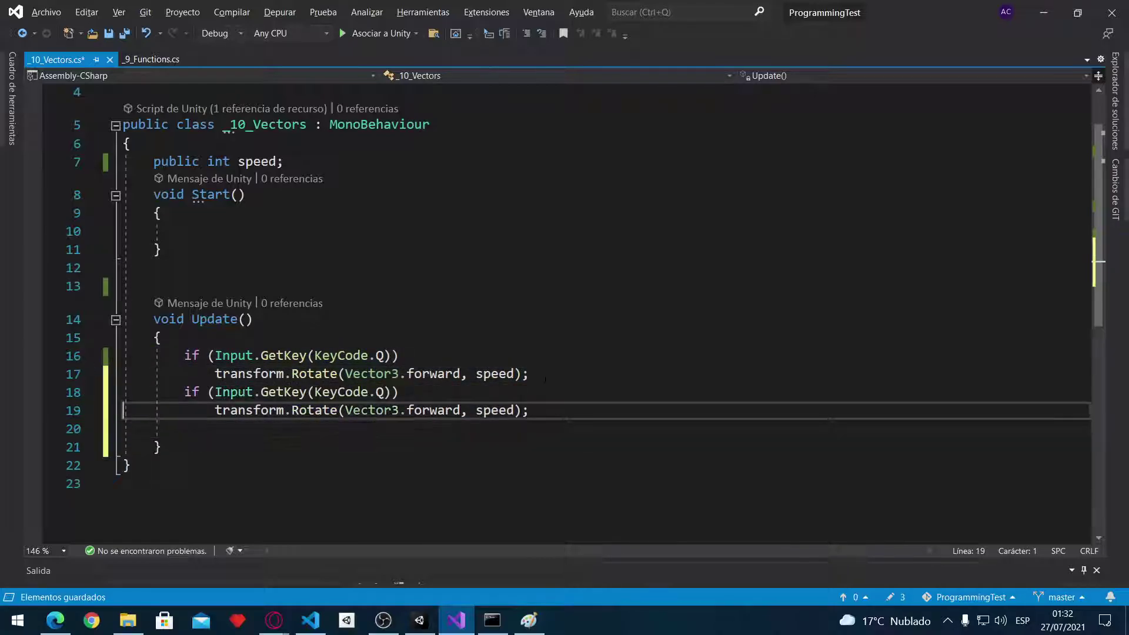
pyautogui.press('Up')
pyautogui.press('End')
pyautogui.press('Left')
pyautogui.press('Left')
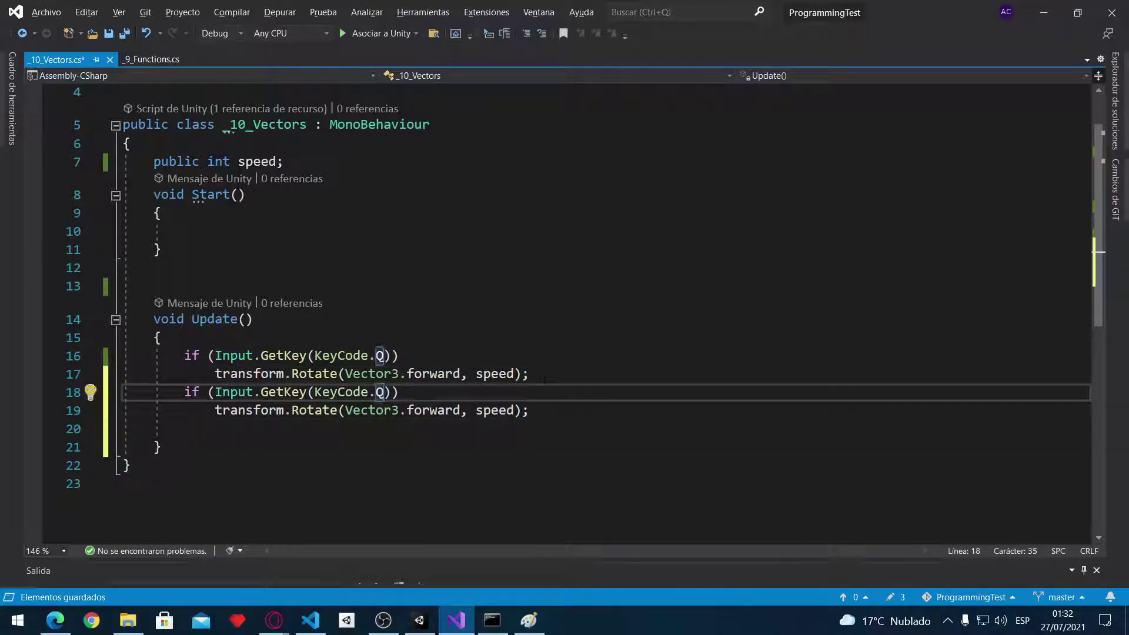
pyautogui.press('BackSpace')
pyautogui.write('w')
pyautogui.press('Tab')
# Make the W branch rotate by -speed, save the script and return to Unity
pyautogui.press('Down')
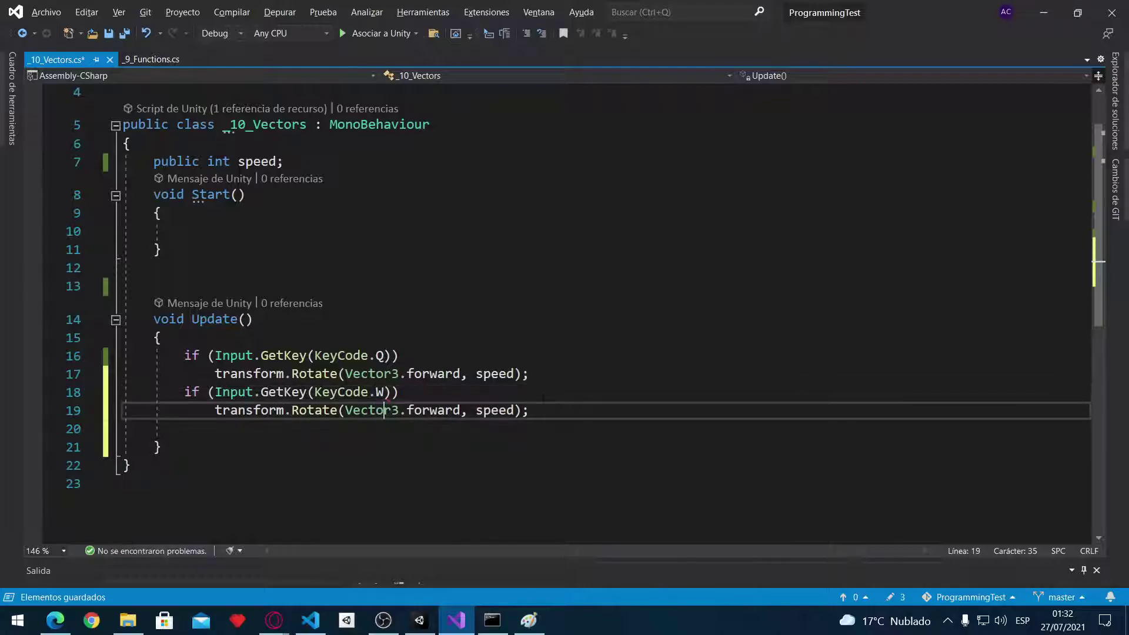
pyautogui.press('Right')
pyautogui.press('Right')
pyautogui.press('Right')
pyautogui.write('-')
pyautogui.hotkey('ctrl', 's')
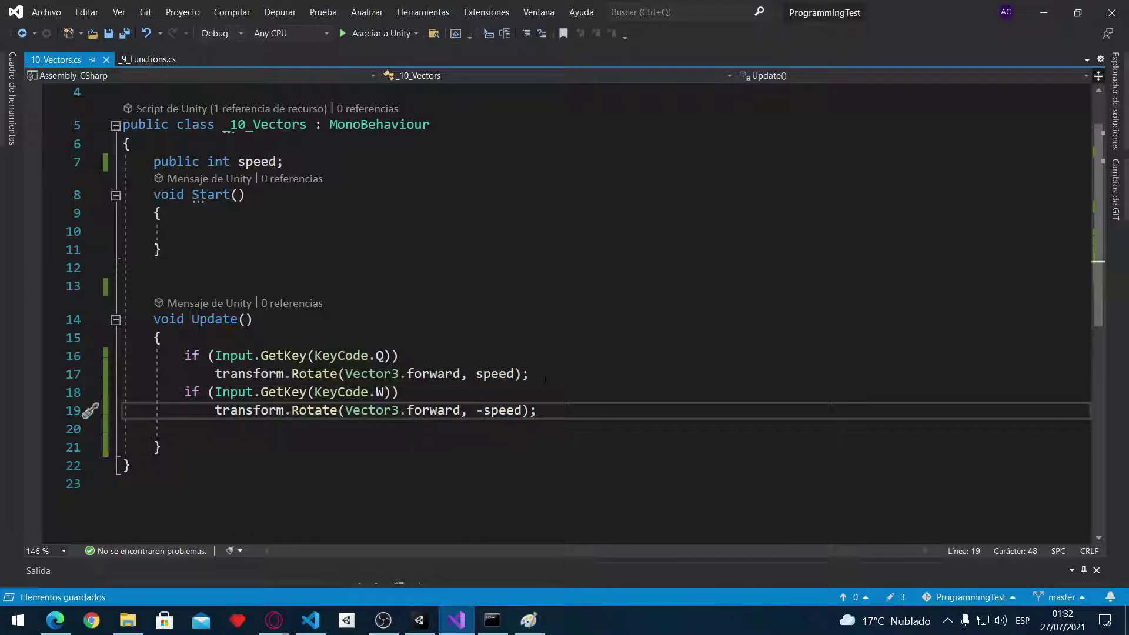
pyautogui.click(1044, 12)
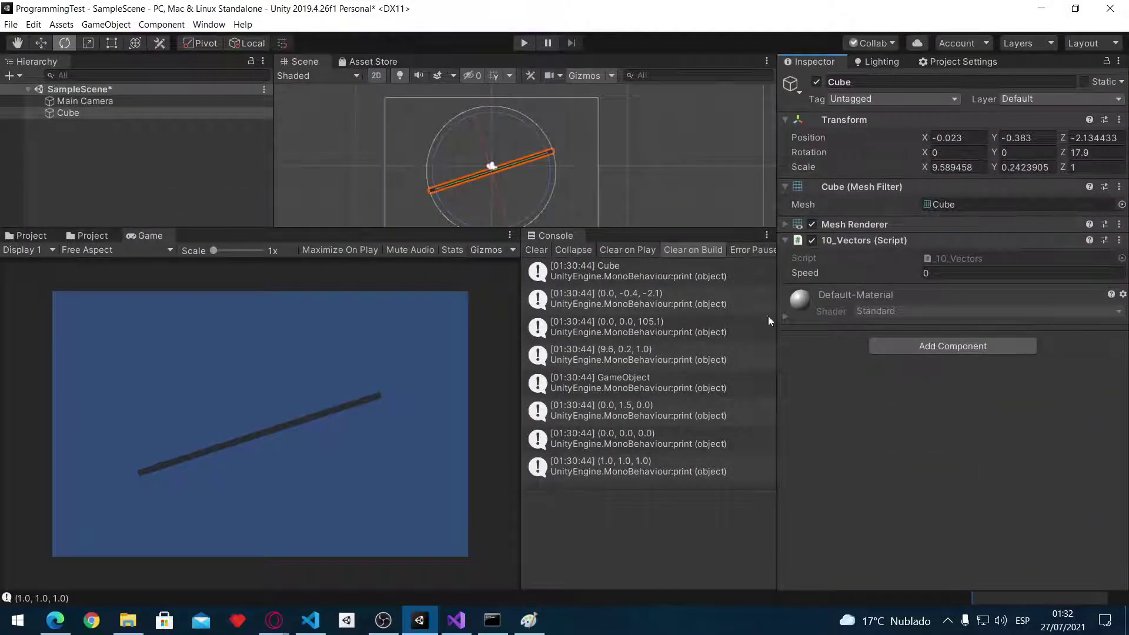
# Set the cube's Speed to 15 and play to watch the rotation
pyautogui.click(1060, 272)
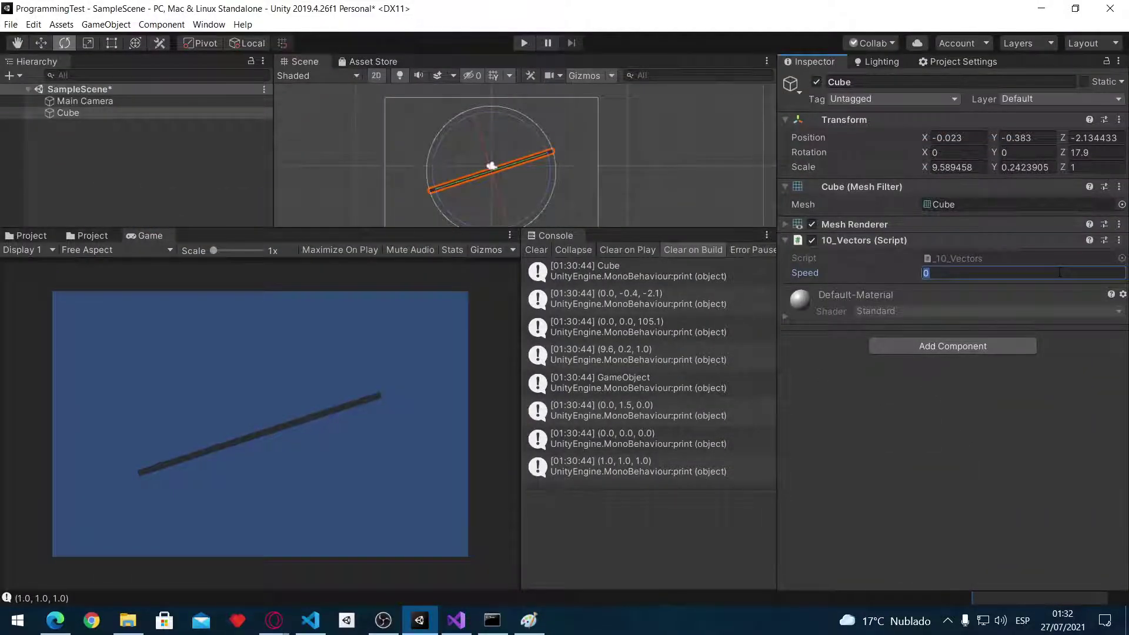
pyautogui.write('15')
pyautogui.hotkey('ctrl', 'p')
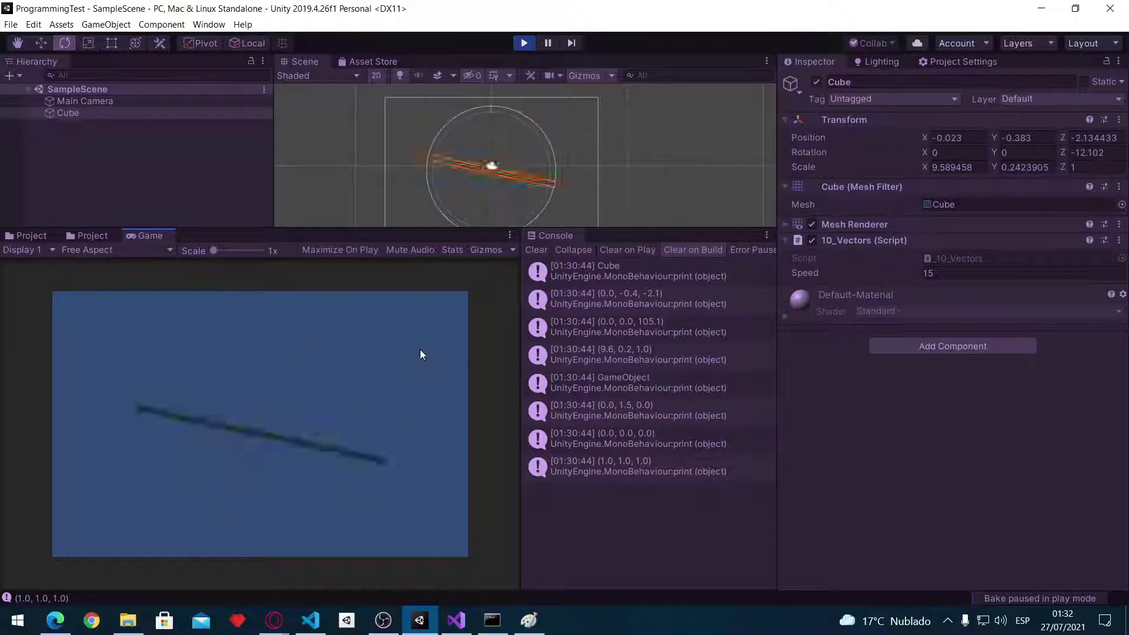
pyautogui.click(524, 43)
# Change Speed to 5 and test the rotation again
pyautogui.click(973, 275)
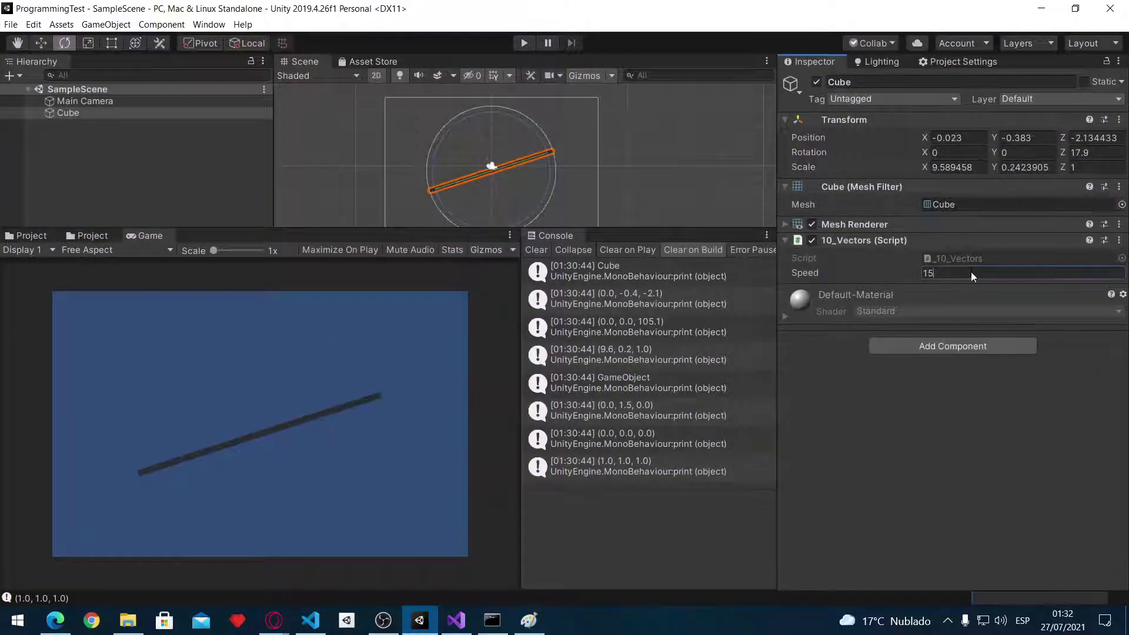
pyautogui.doubleClick(973, 273)
pyautogui.write('5')
pyautogui.hotkey('ctrl', 'p')
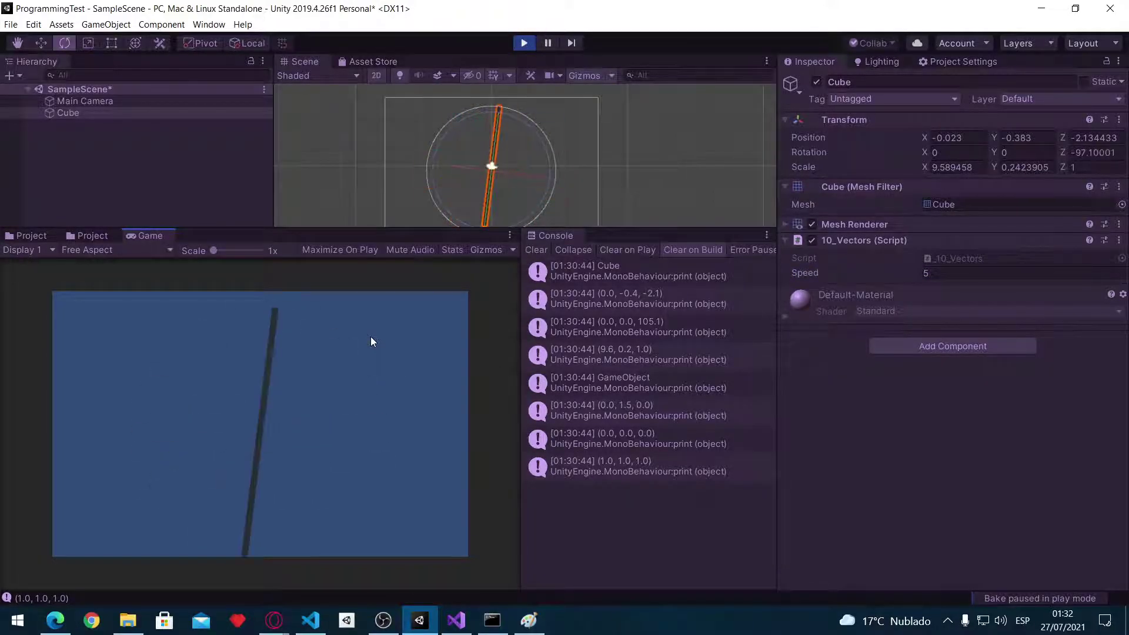
pyautogui.click(529, 42)
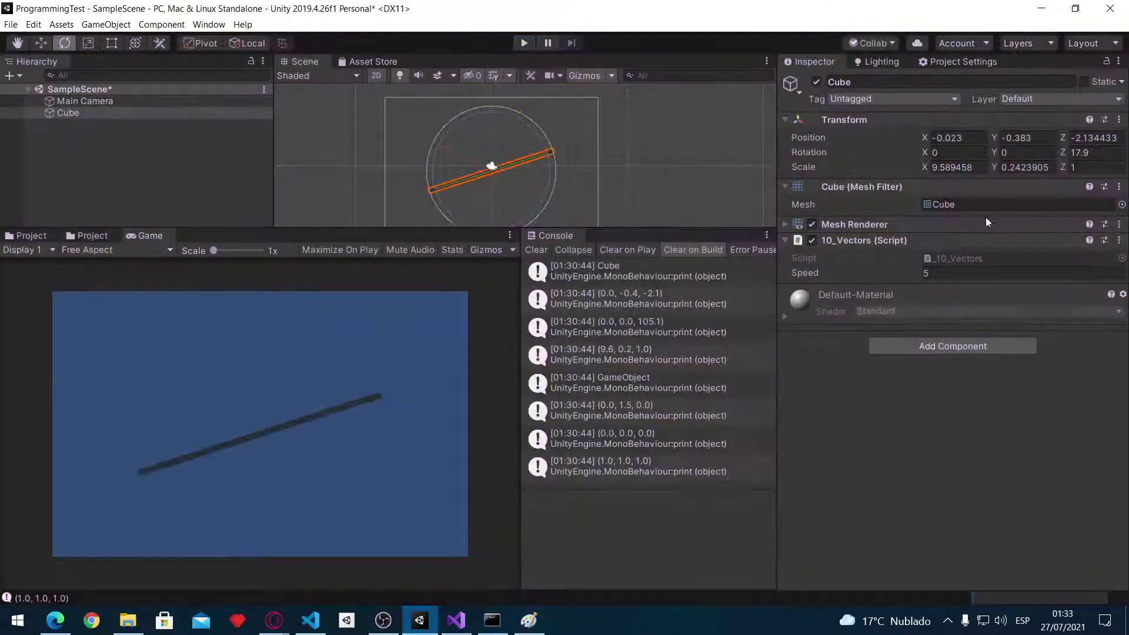
# Set Speed to 2, start the game and focus the Game view
pyautogui.click(968, 272)
pyautogui.write('2')
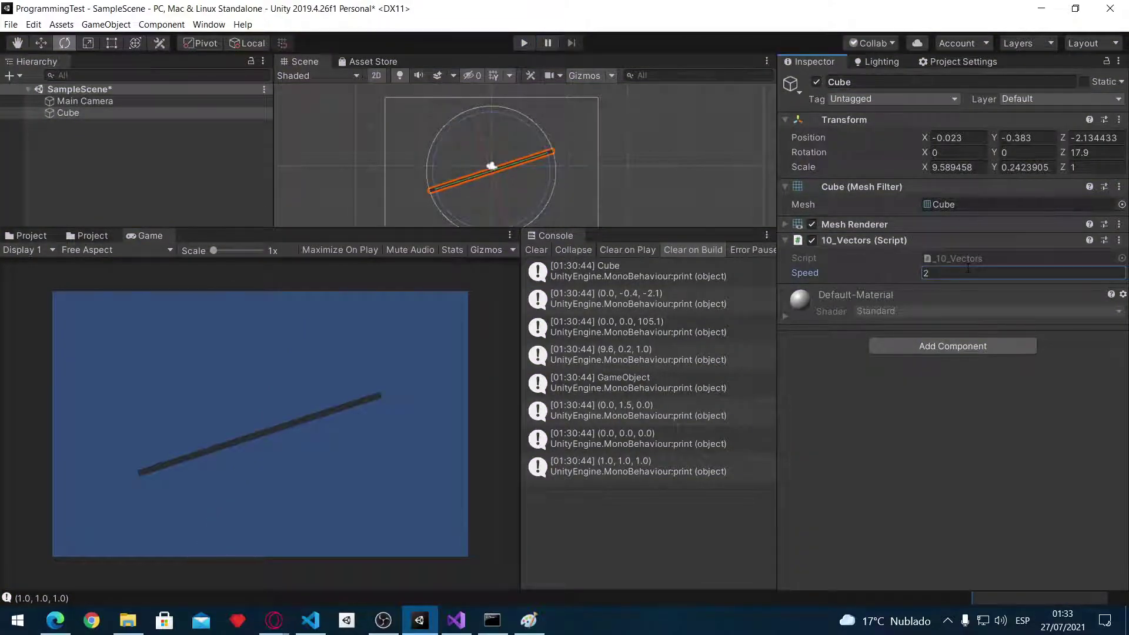
pyautogui.hotkey('ctrl', 'p')
pyautogui.click(341, 342)
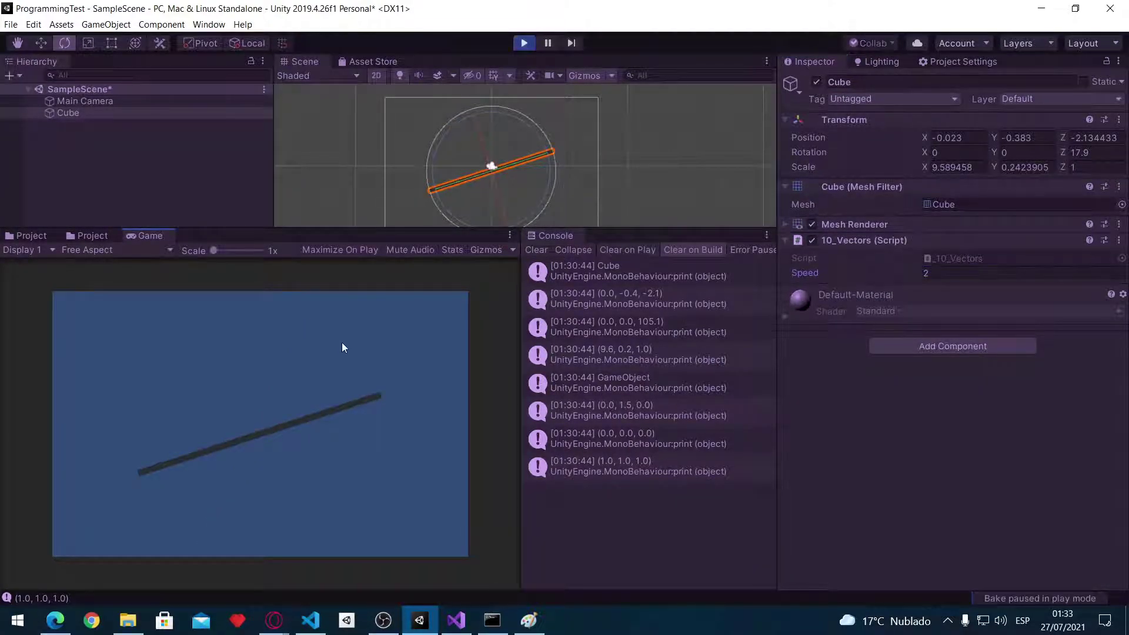
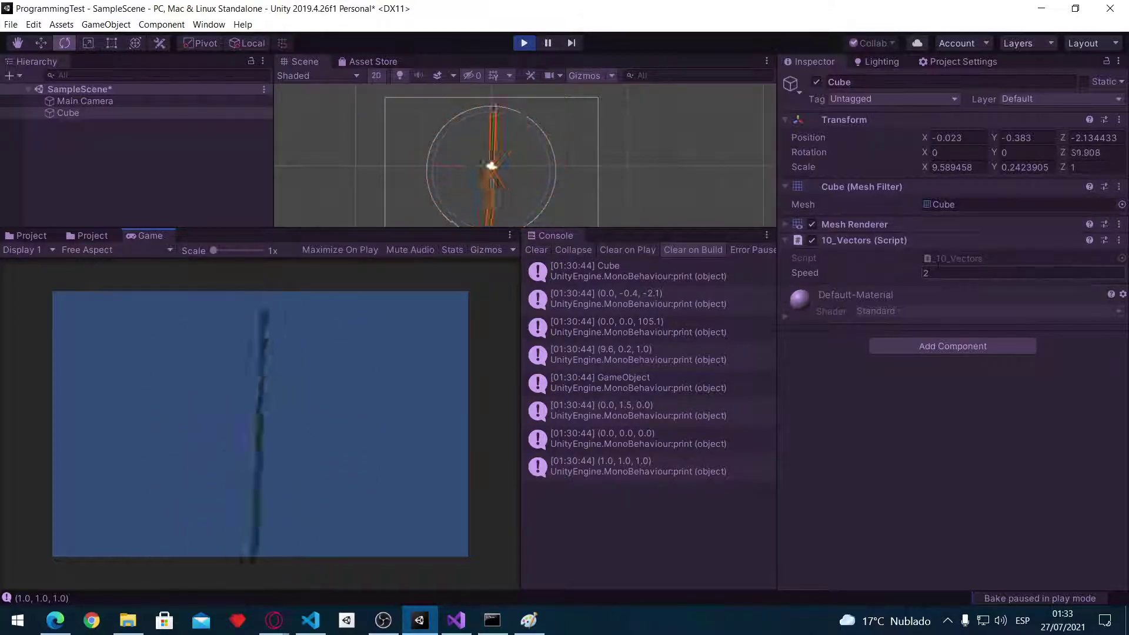
# Stop the rotating-cube Play test in Unity and return to the script in Visual Studio
pyautogui.click(524, 43)
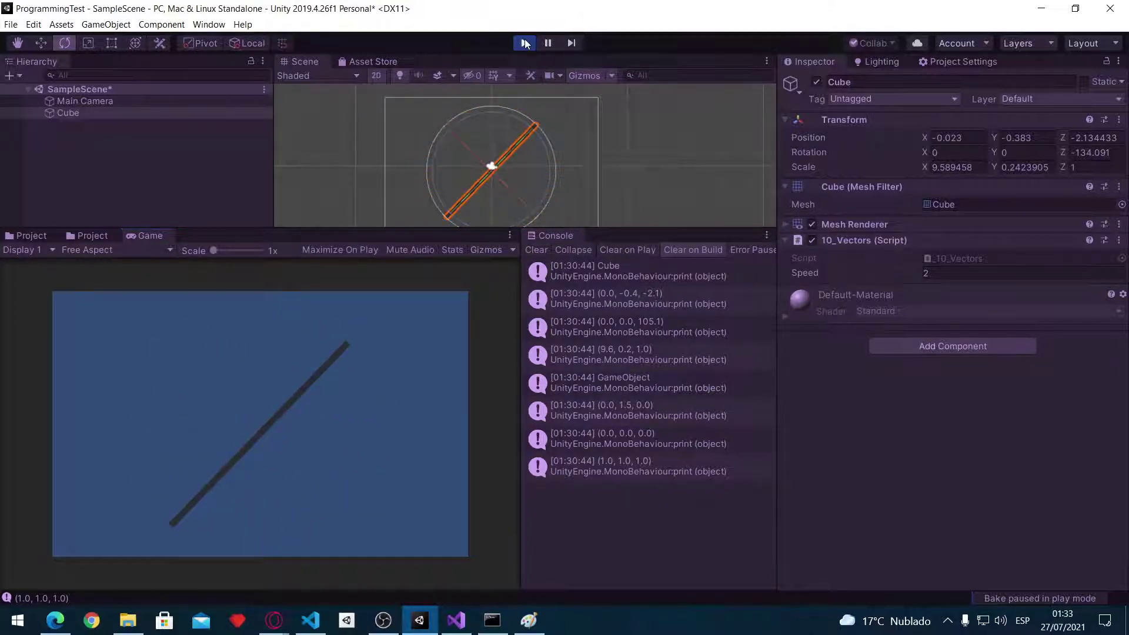
pyautogui.hotkey('alt', 'Tab')
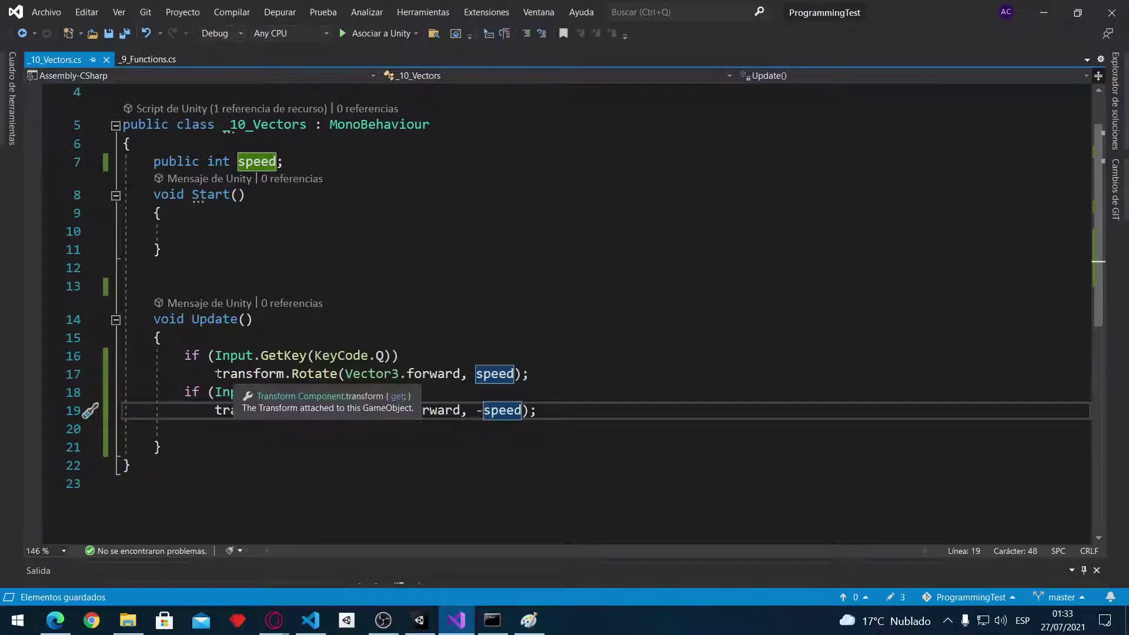
# Remove the empty line 20 and comment out the Q key's Rotate line
pyautogui.moveTo(215, 374); pyautogui.dragTo(352, 374)
pyautogui.click(184, 429)
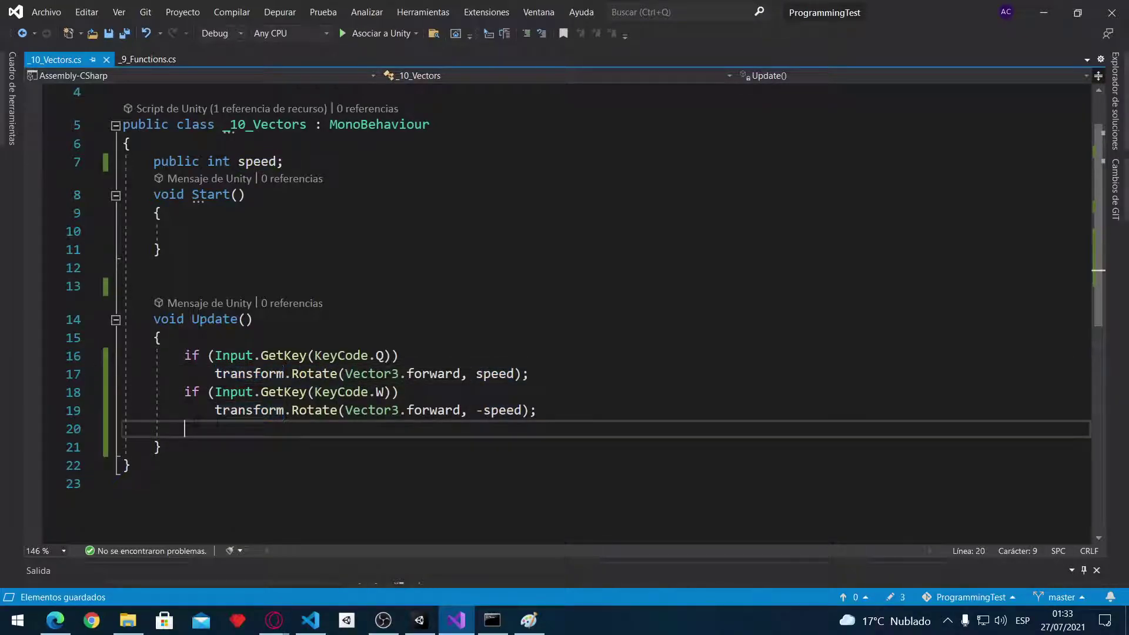
pyautogui.hotkey('ctrl', 'x')
pyautogui.click(336, 374)
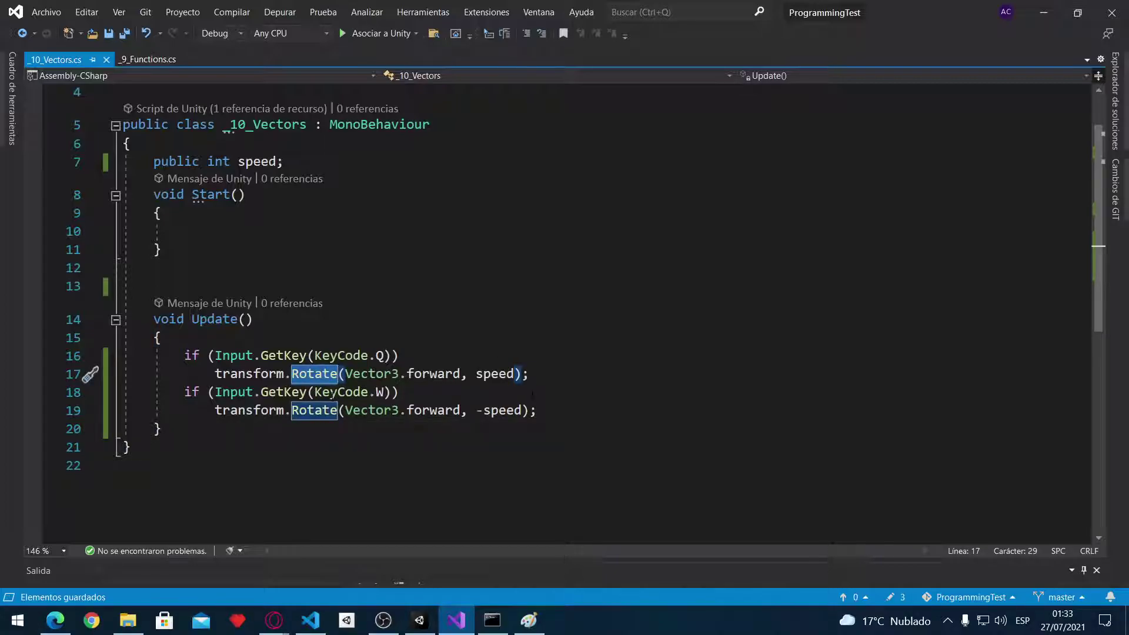
pyautogui.click(560, 374)
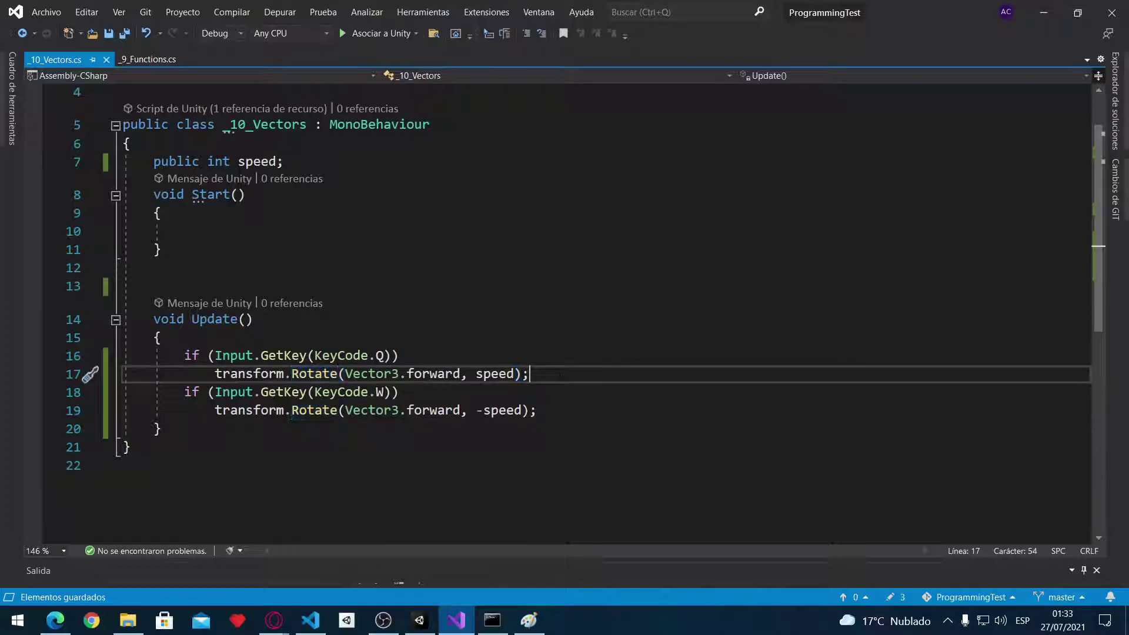
pyautogui.hotkey('shift', 'Home')
pyautogui.hotkey('ctrl', 'k')
pyautogui.hotkey('ctrl', 'c')
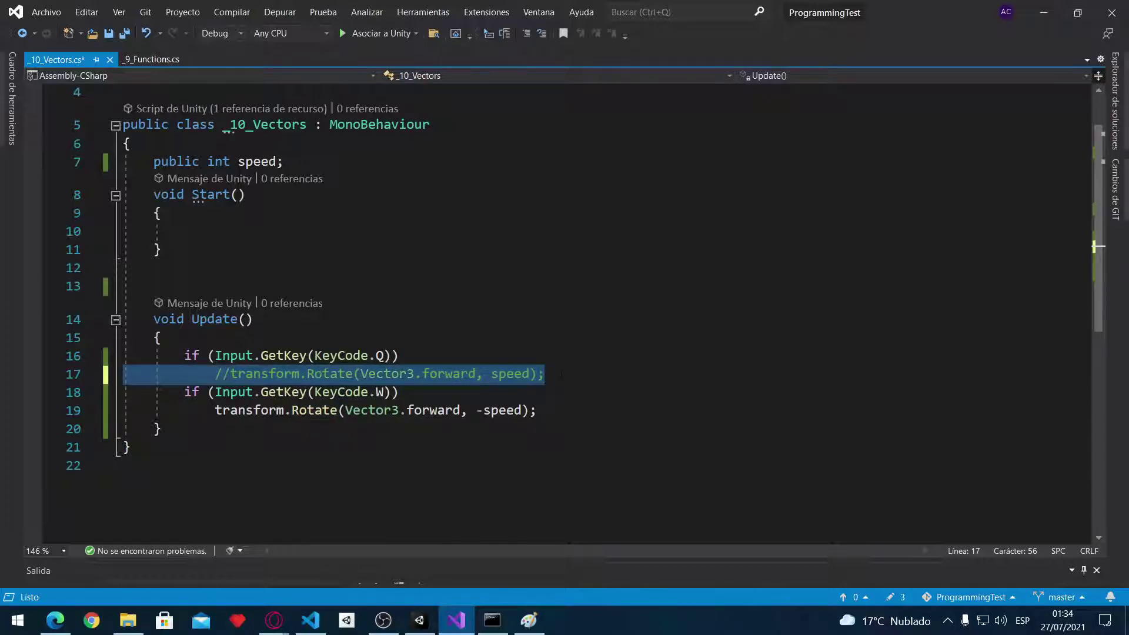
# Give the Q branch a braced block and start a transform.localScale( call inside it
pyautogui.press('Up')
pyautogui.write('{ ')
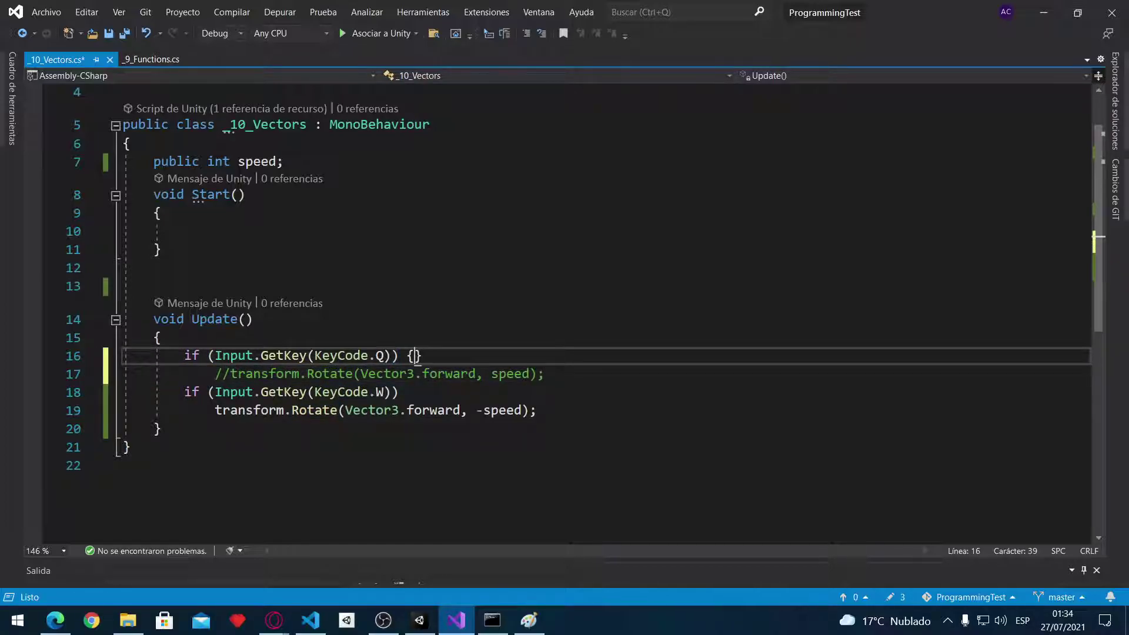
pyautogui.write('}')
pyautogui.press('Left')
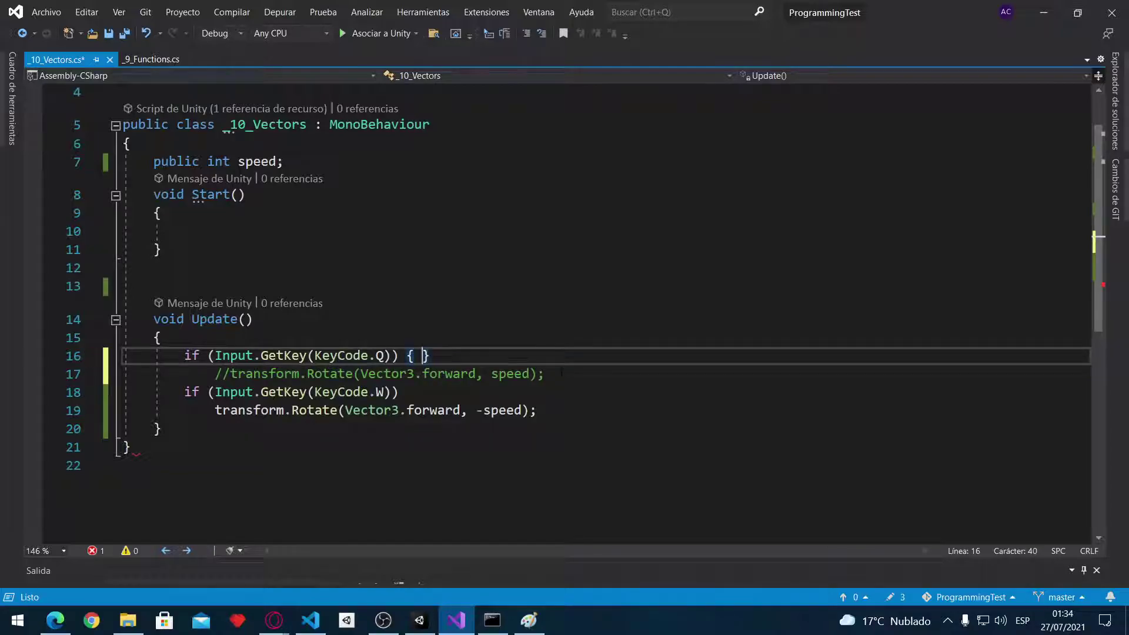
pyautogui.press('Return')
pyautogui.press('Return')
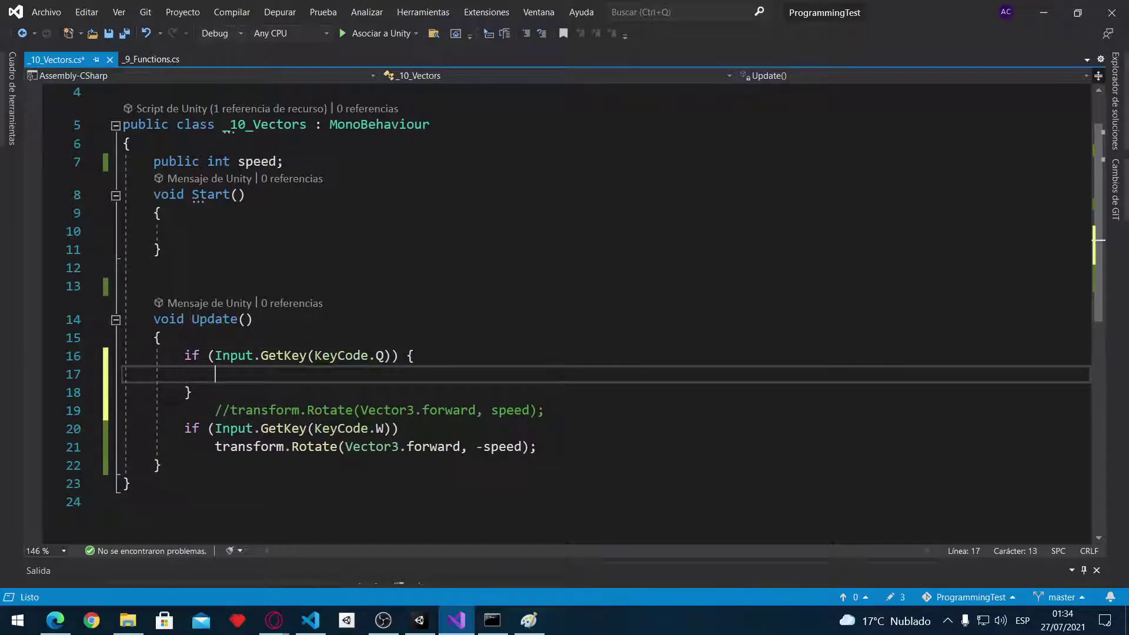
pyautogui.write('local')
pyautogui.press('BackSpace')
pyautogui.press('BackSpace')
pyautogui.press('BackSpace')
pyautogui.press('BackSpace')
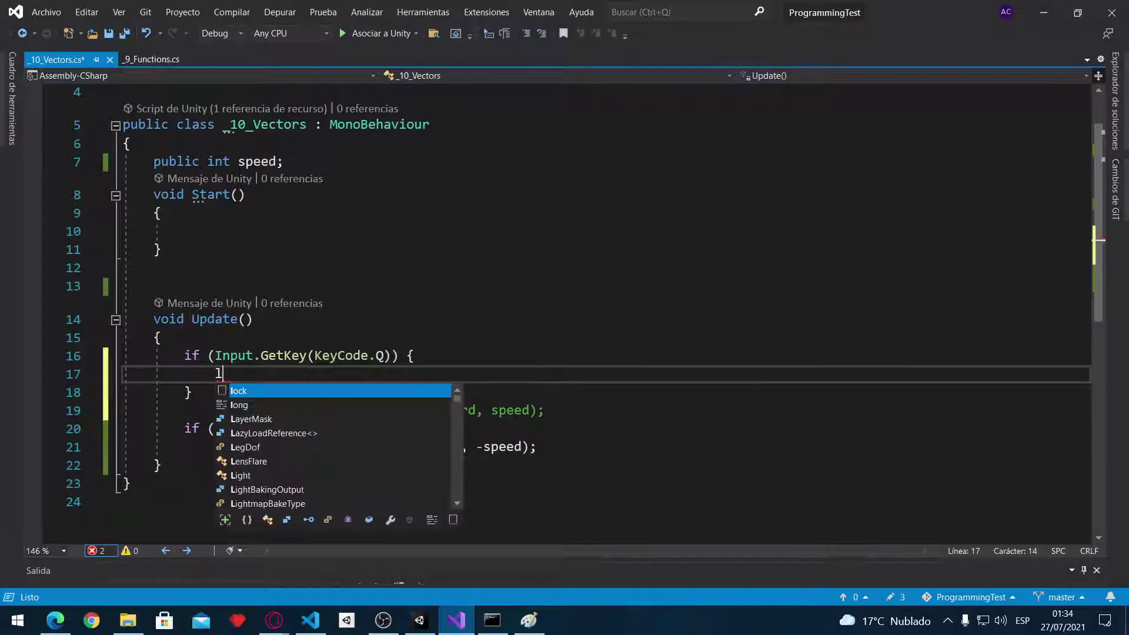
pyautogui.press('BackSpace')
pyautogui.write('transform.loca')
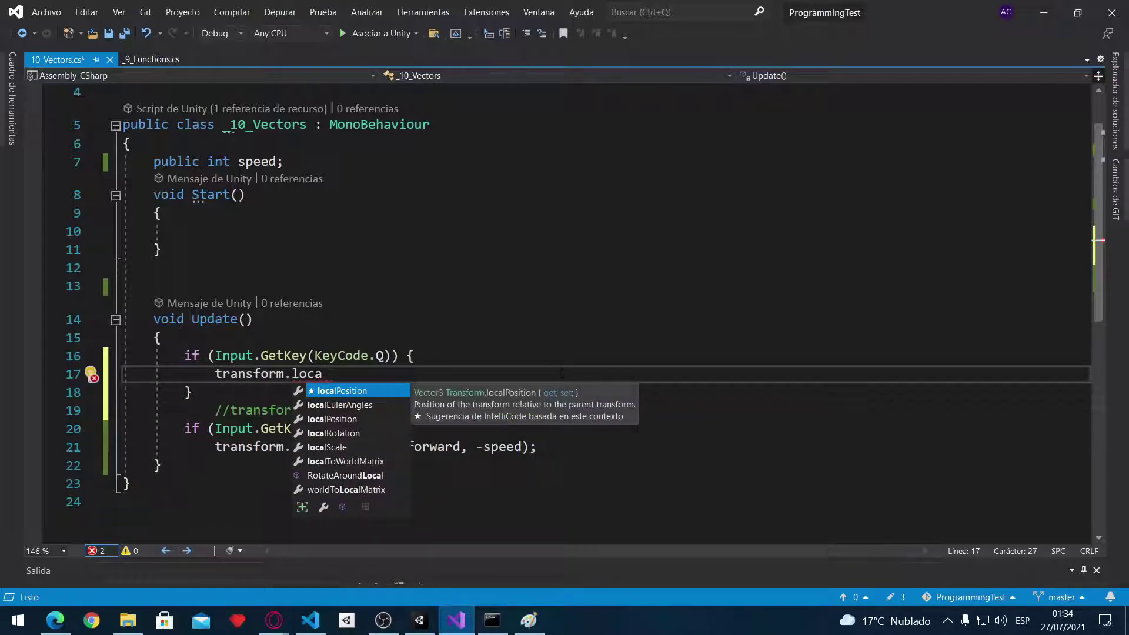
pyautogui.write('sca')
pyautogui.press('Tab')
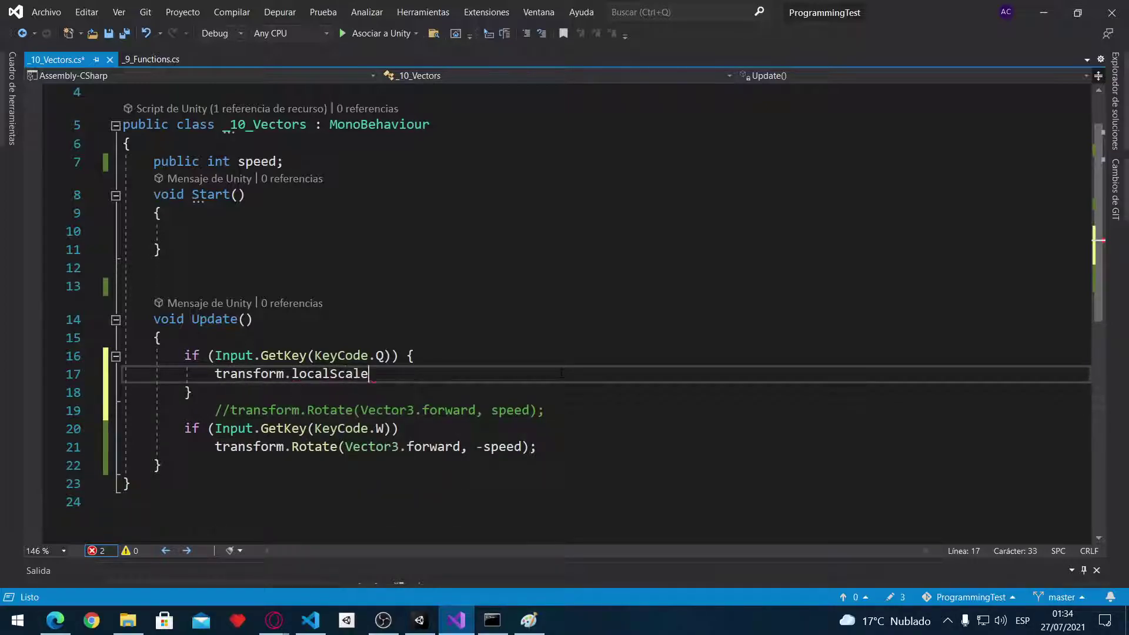
pyautogui.write('(')
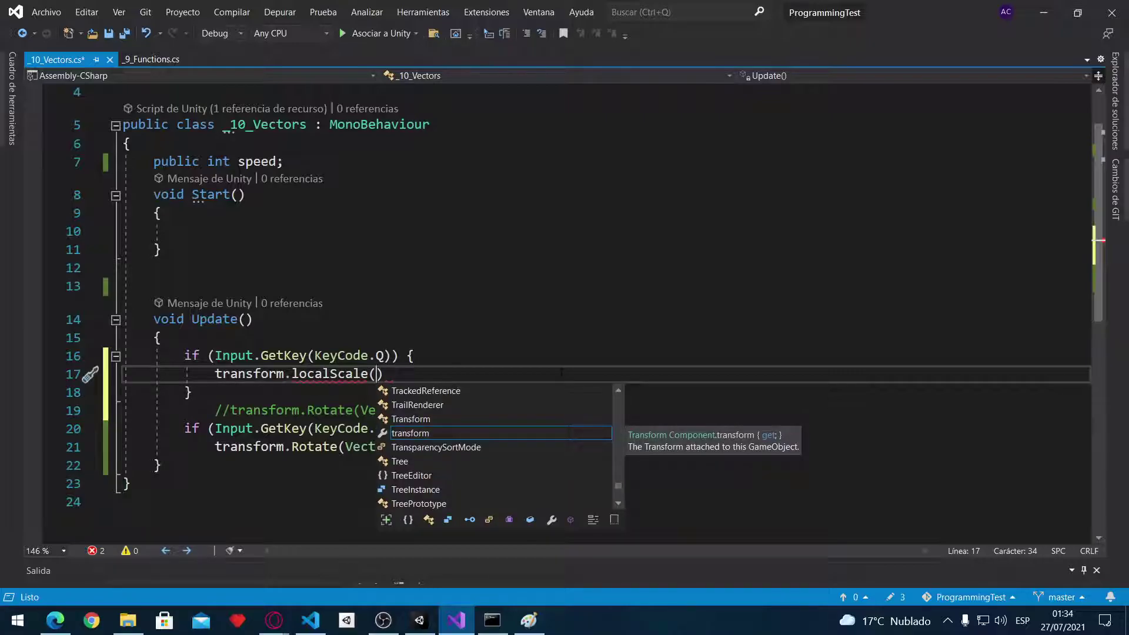
pyautogui.press('Escape')
# Add an int localBase = 1; field below the speed declaration
pyautogui.click(335, 169)
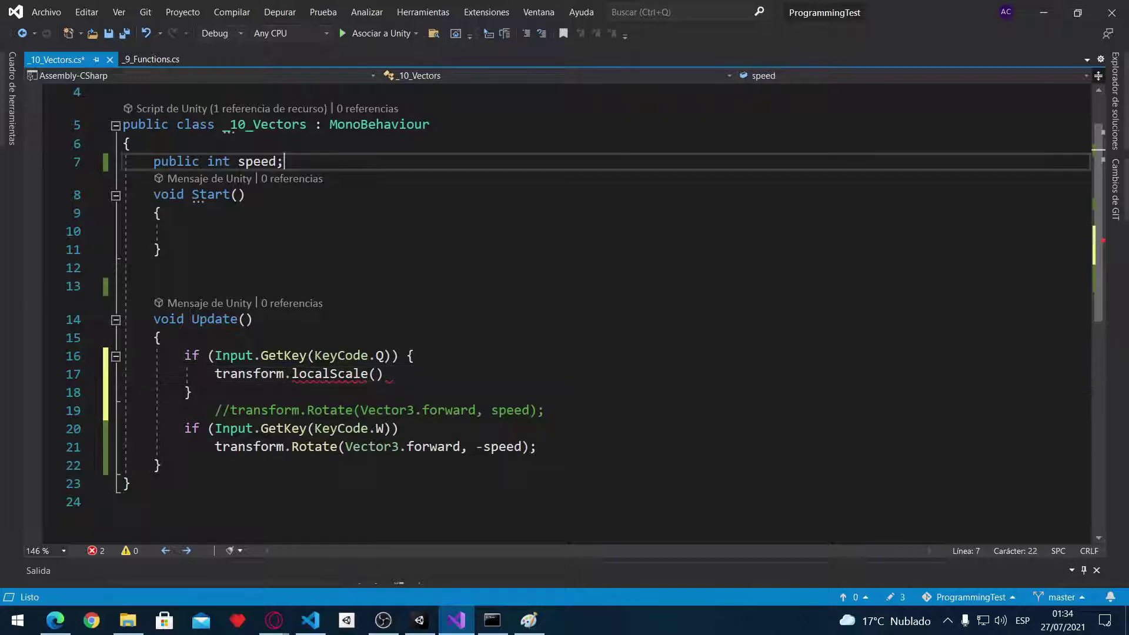
pyautogui.press('Return')
pyautogui.write('int ')
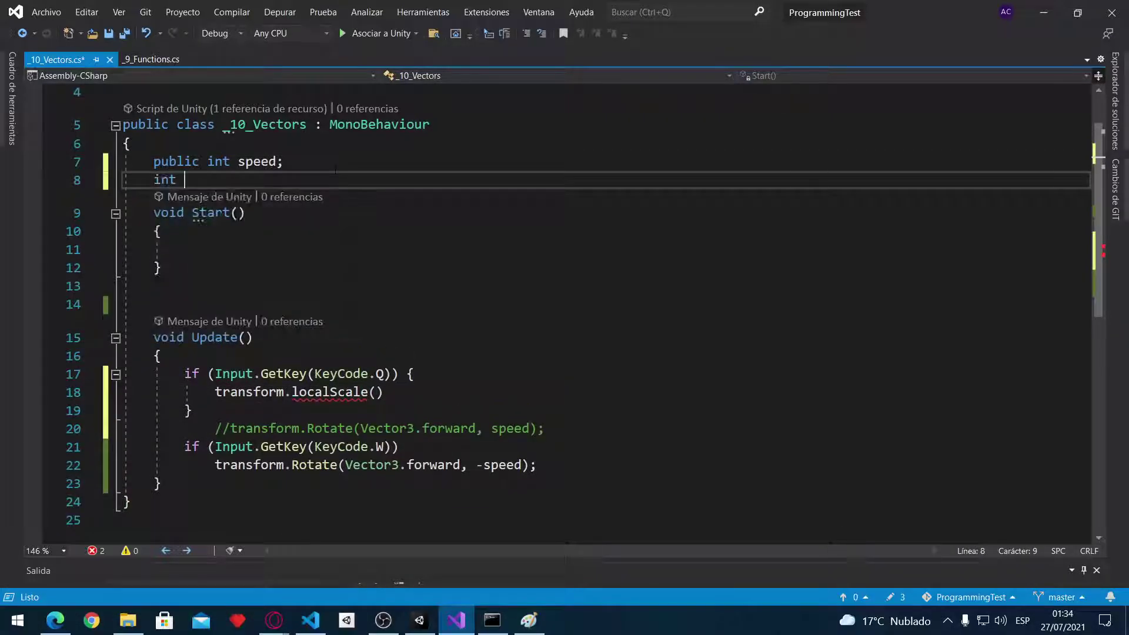
pyautogui.write('ba')
pyautogui.write('se=1;')
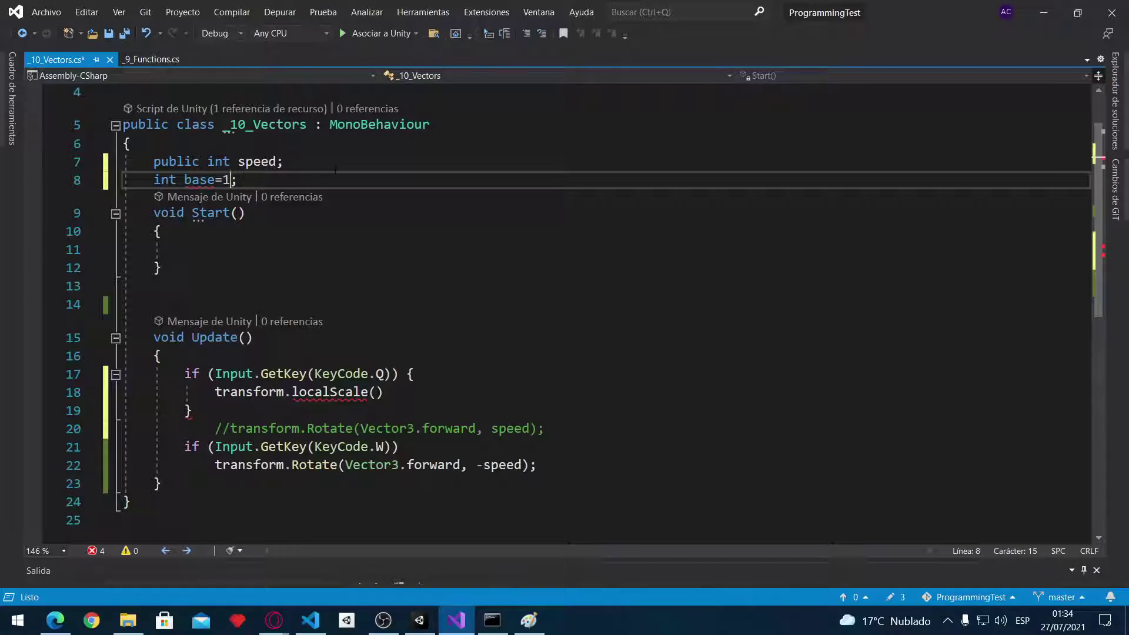
pyautogui.press('Left')
pyautogui.hotkey('ctrl', 'shift', 'Left')
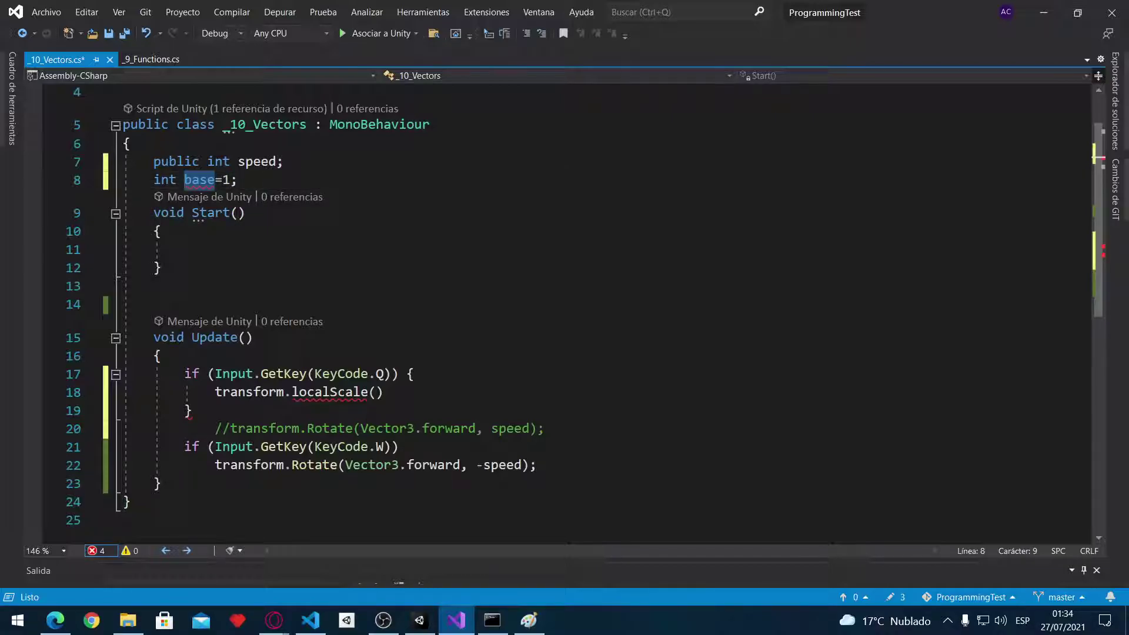
pyautogui.write('localBase')
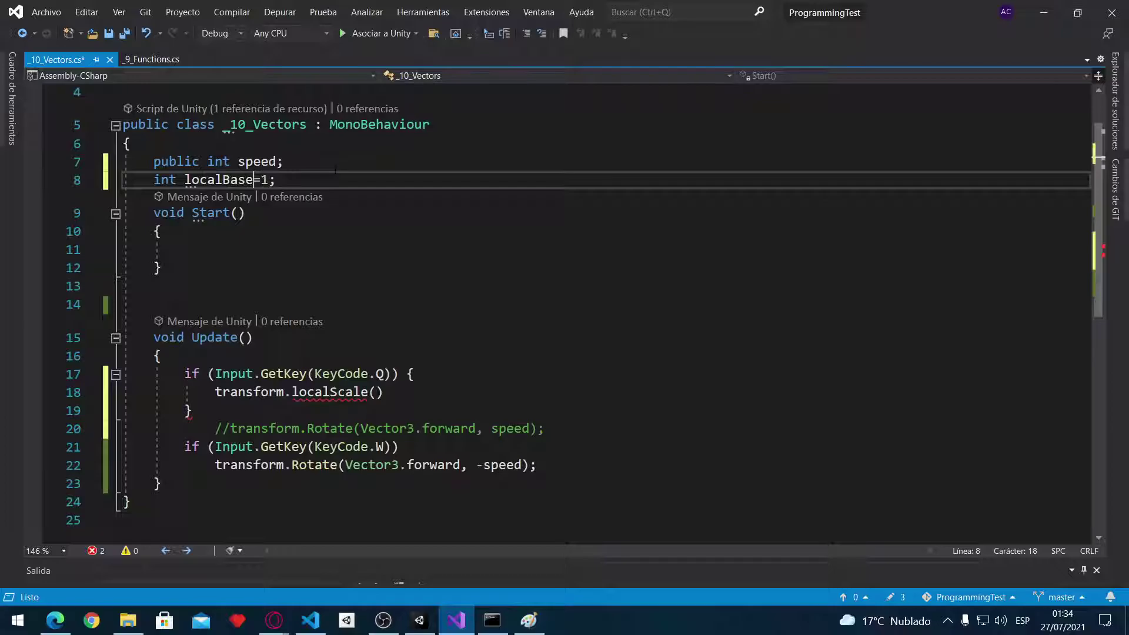
# Fill the localScale argument with Vector3, replacing the trial new Vector3(1,1,1)
pyautogui.click(376, 392)
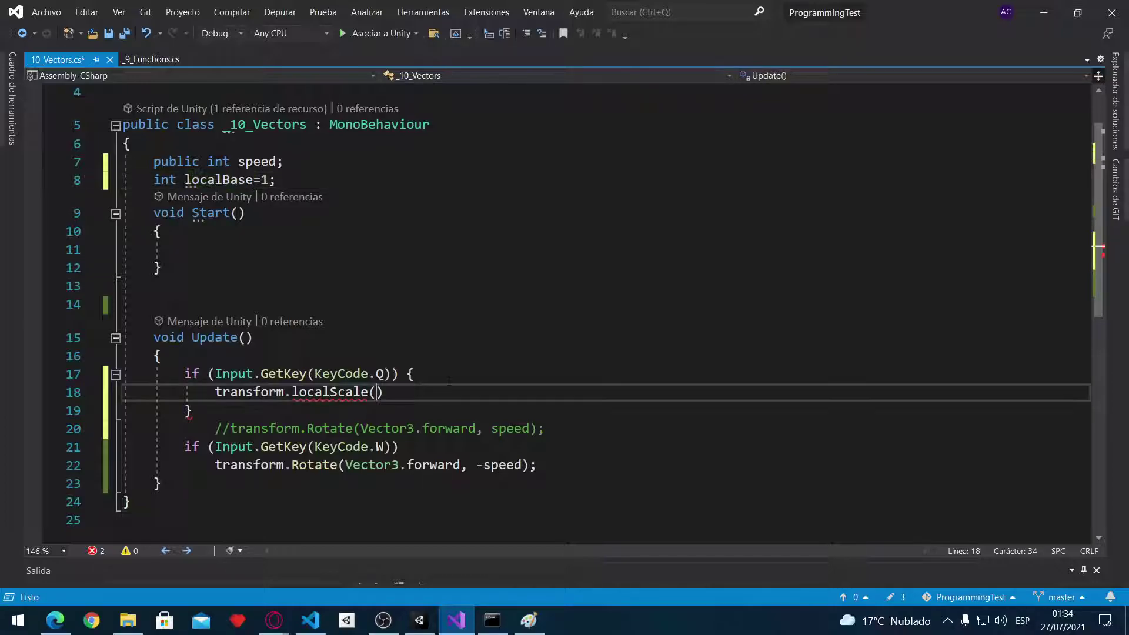
pyautogui.write('localBase')
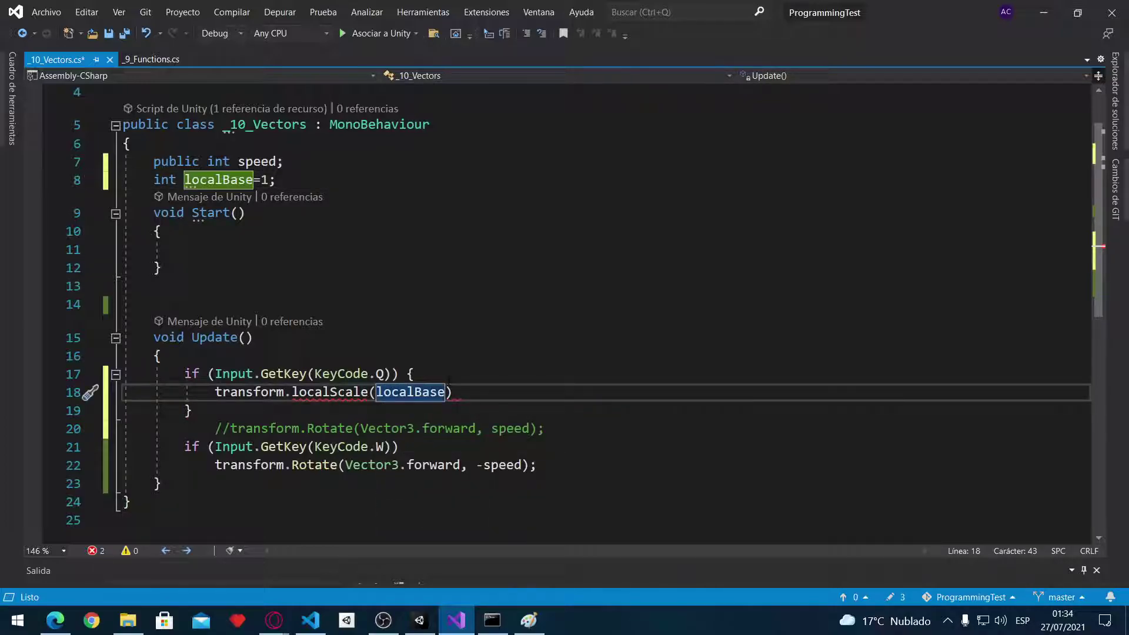
pyautogui.write('+')
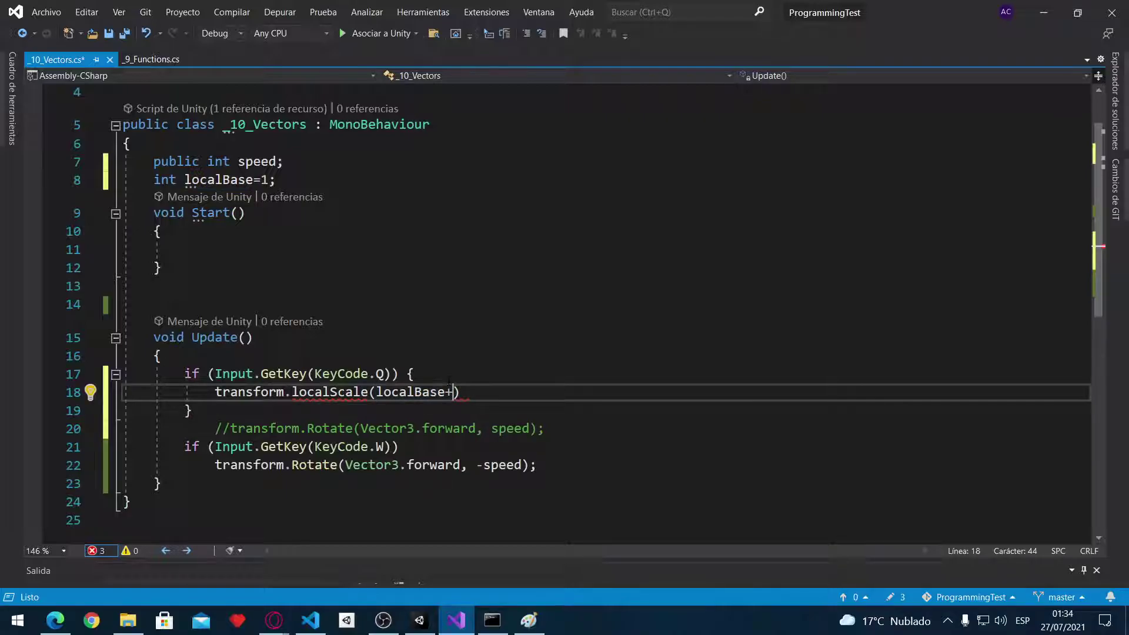
pyautogui.press('BackSpace')
pyautogui.hotkey('ctrl', 'BackSpace')
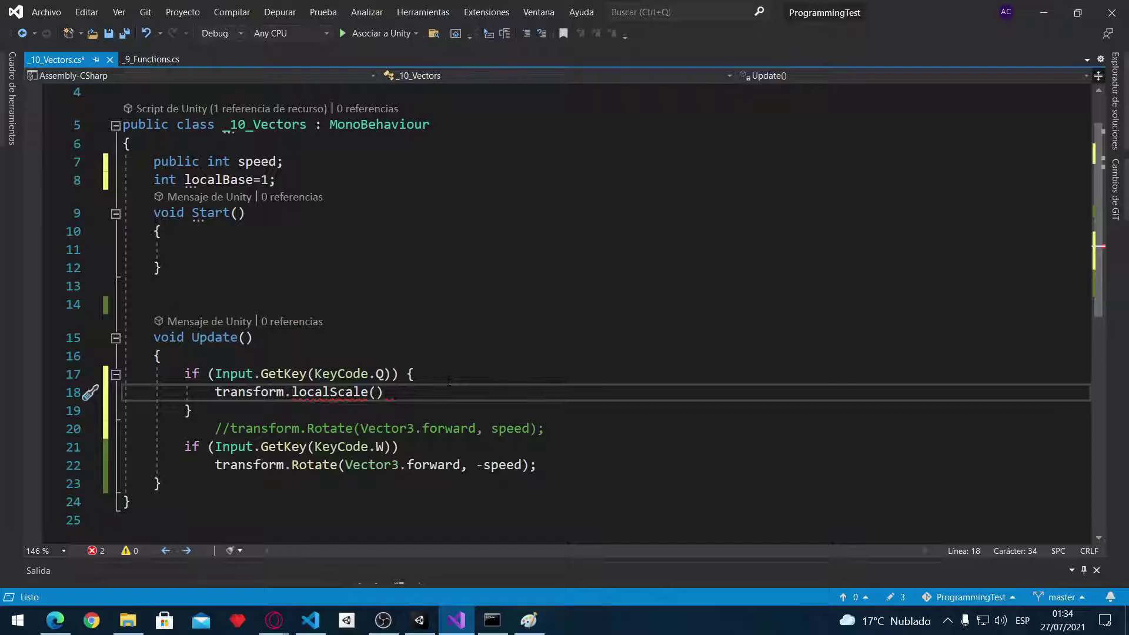
pyautogui.write('new V')
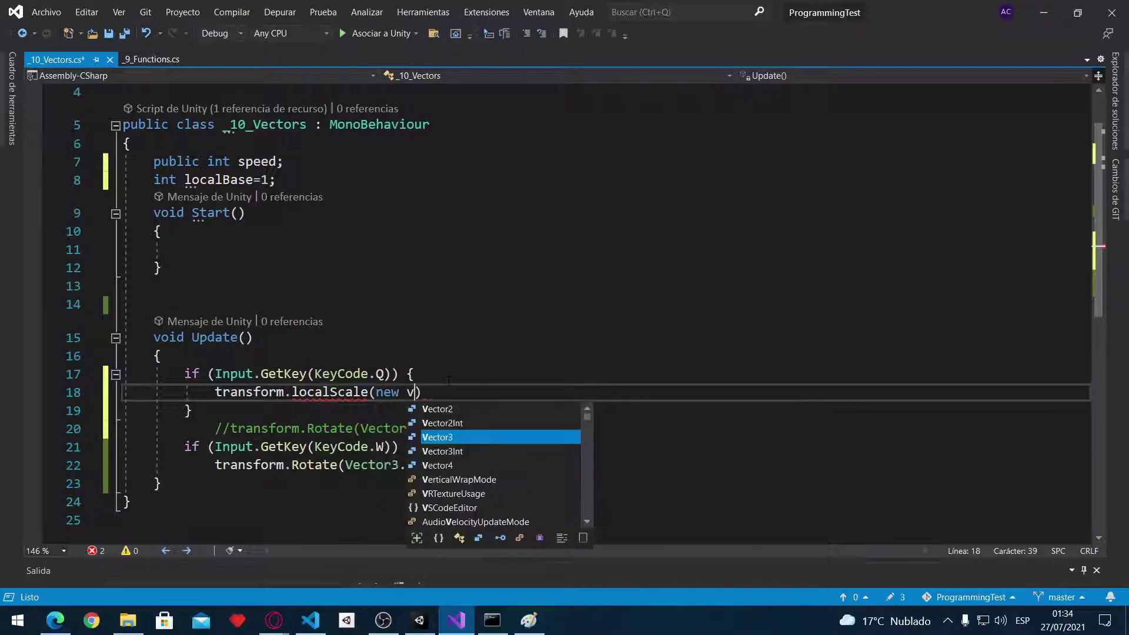
pyautogui.write('ector3')
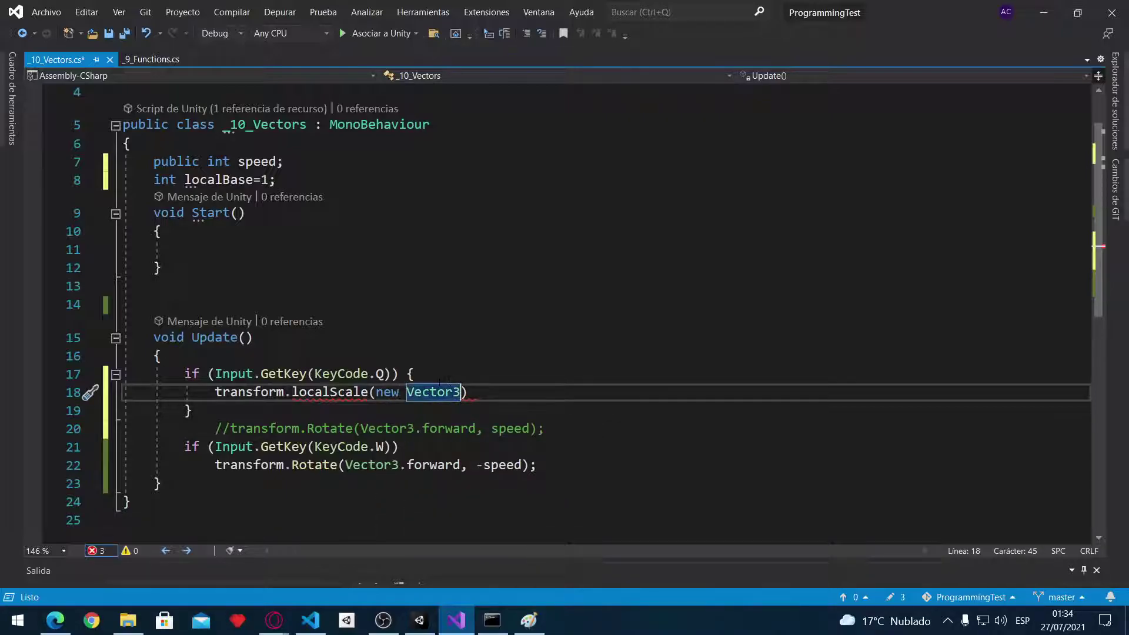
pyautogui.write('(')
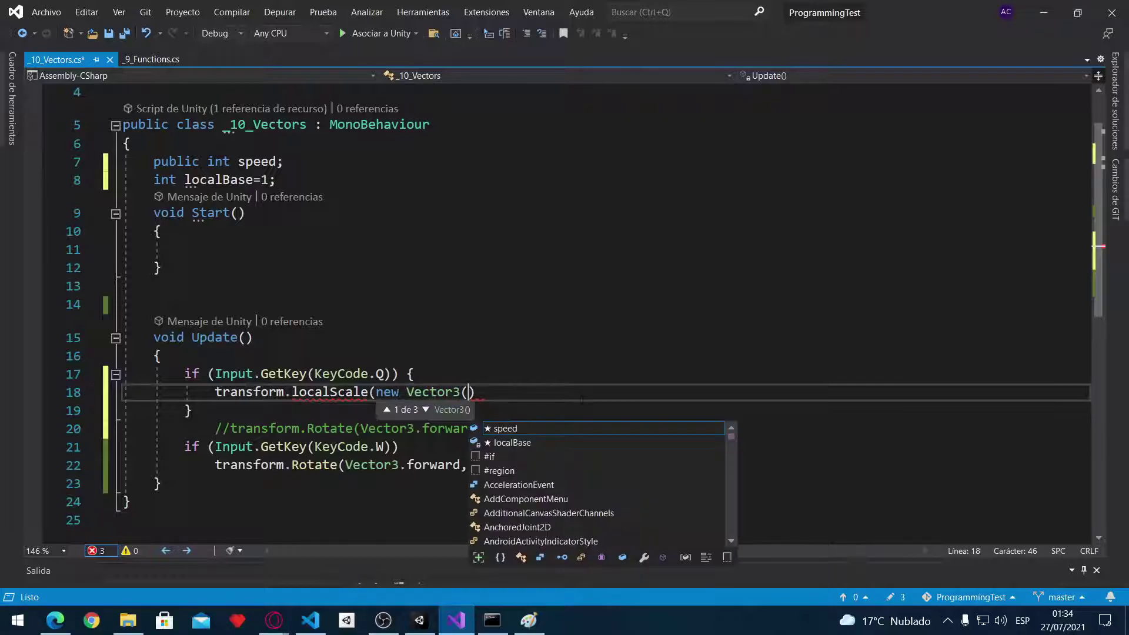
pyautogui.write('1,1,1)')
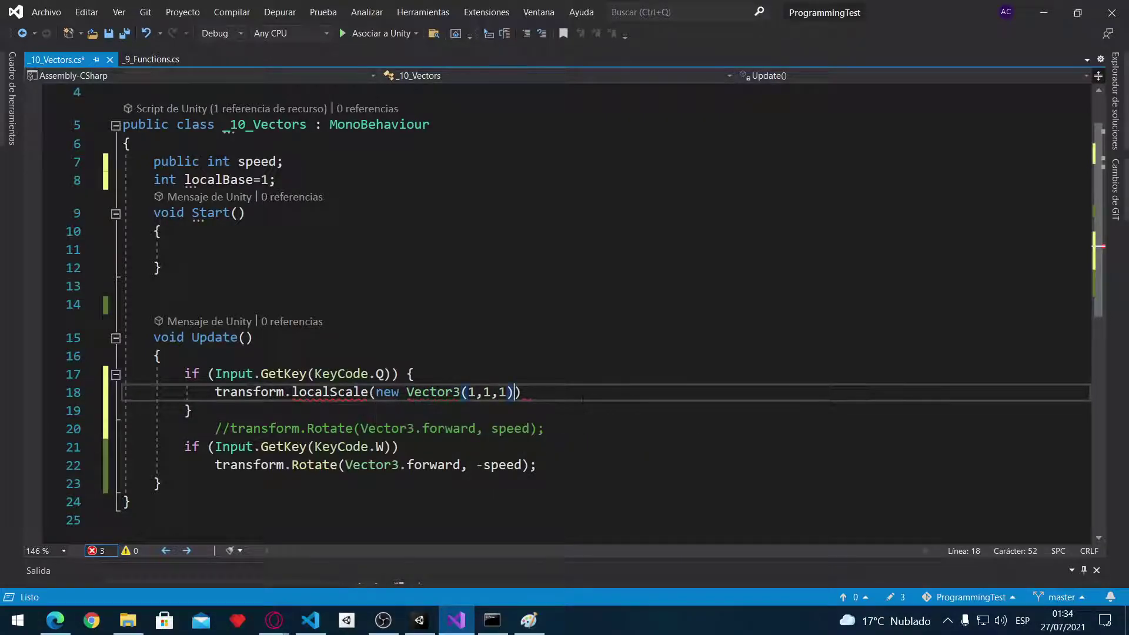
pyautogui.hotkey('shift', 'Left')
pyautogui.hotkey('shift', 'Left')
pyautogui.hotkey('shift', 'Left')
pyautogui.hotkey('shift', 'Left')
pyautogui.hotkey('shift', 'Left')
pyautogui.hotkey('shift', 'Left')
pyautogui.hotkey('shift', 'Left')
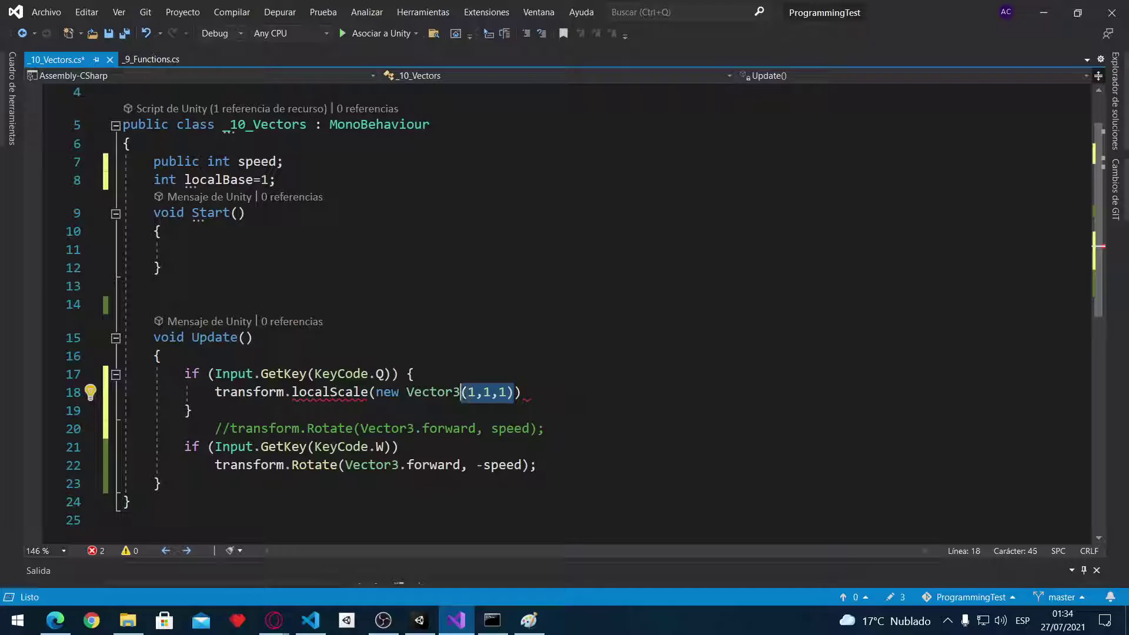
pyautogui.hotkey('ctrl', 'shift', 'Left')
pyautogui.hotkey('ctrl', 'shift', 'Left')
pyautogui.write('vec')
pyautogui.press('Tab')
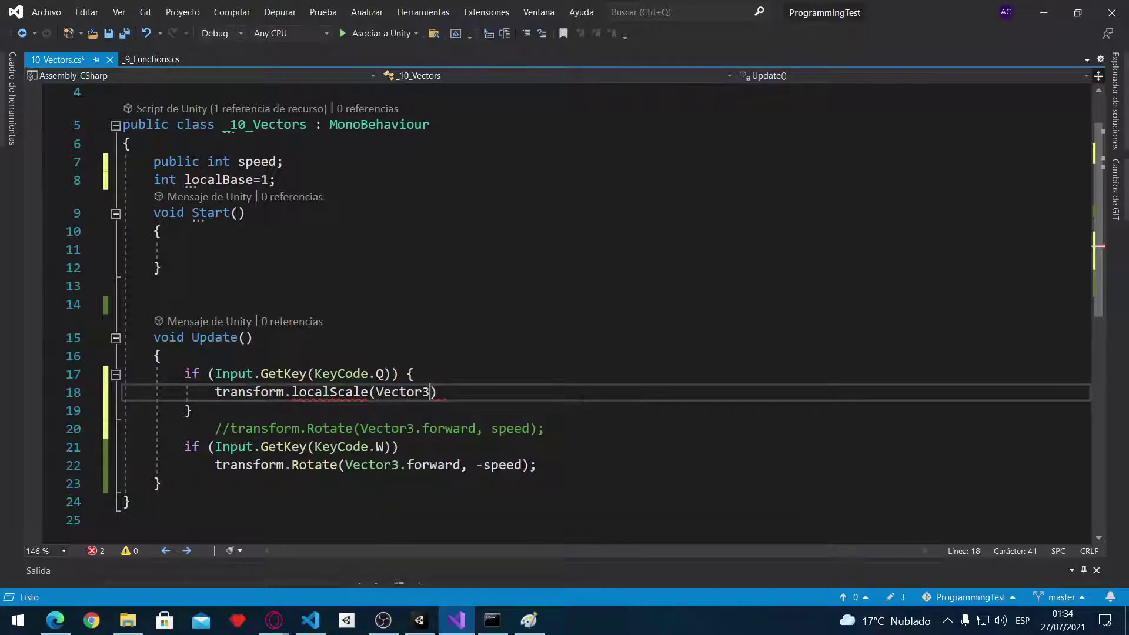
# Complete Vector3.one and turn the call into transform.localScale = Vector3.one;
pyautogui.write('.on')
pyautogui.press('Tab')
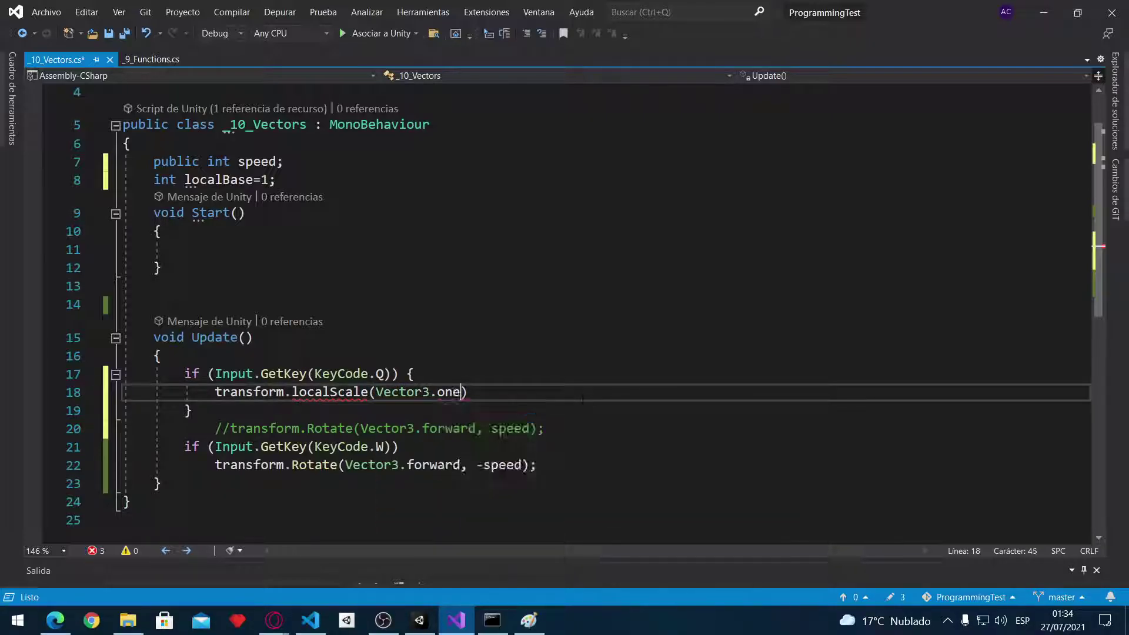
pyautogui.moveTo(450, 393)
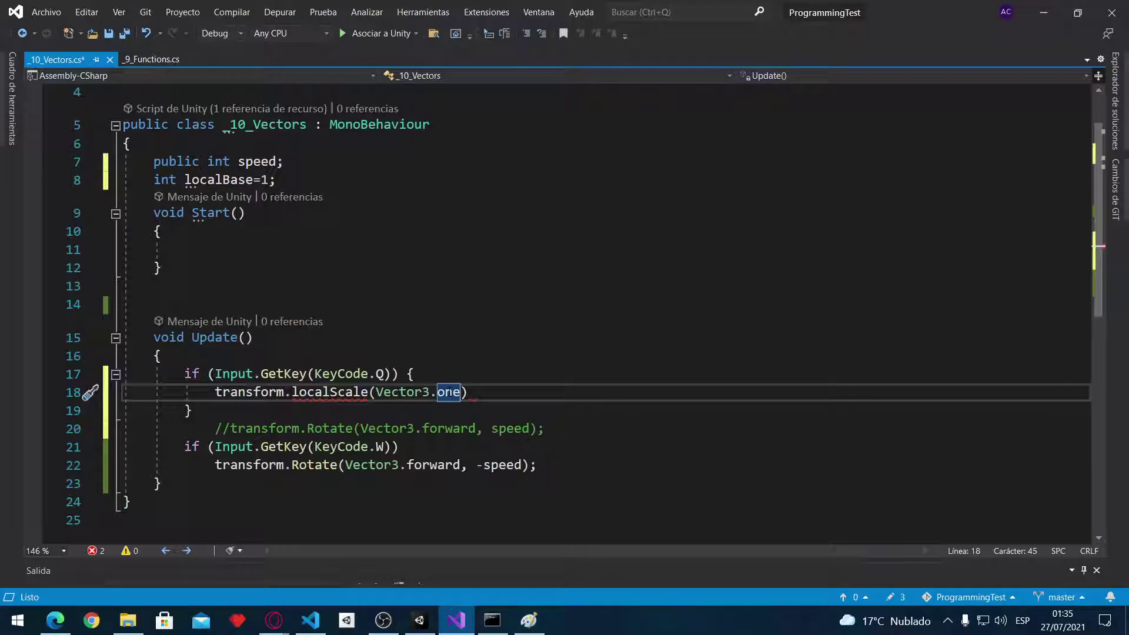
pyautogui.moveTo(356, 394)
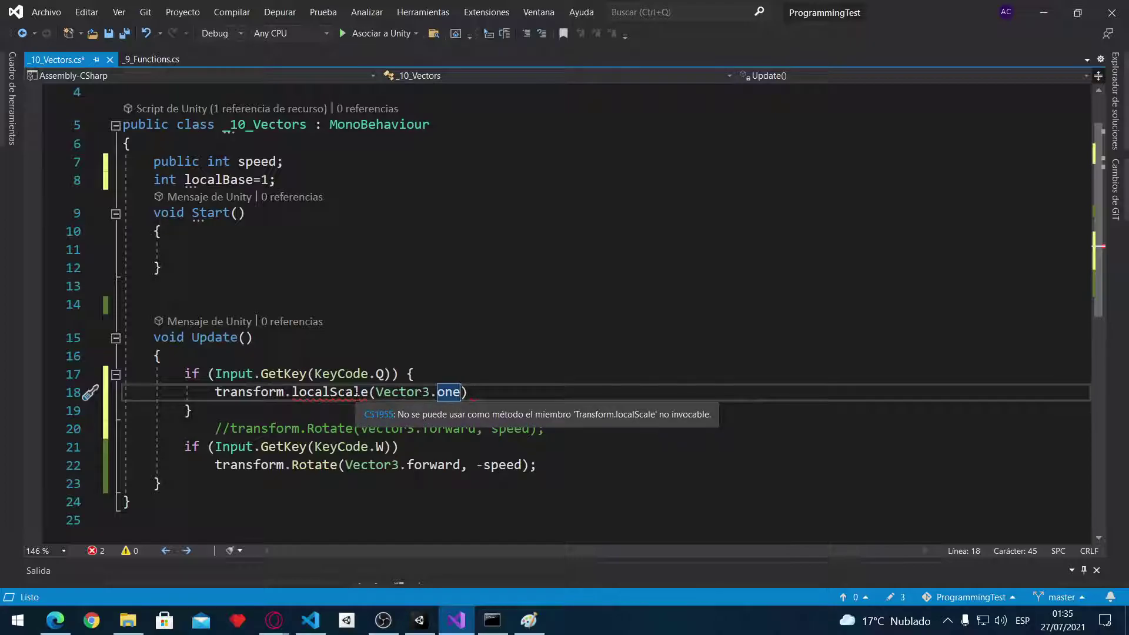
pyautogui.click(376, 392)
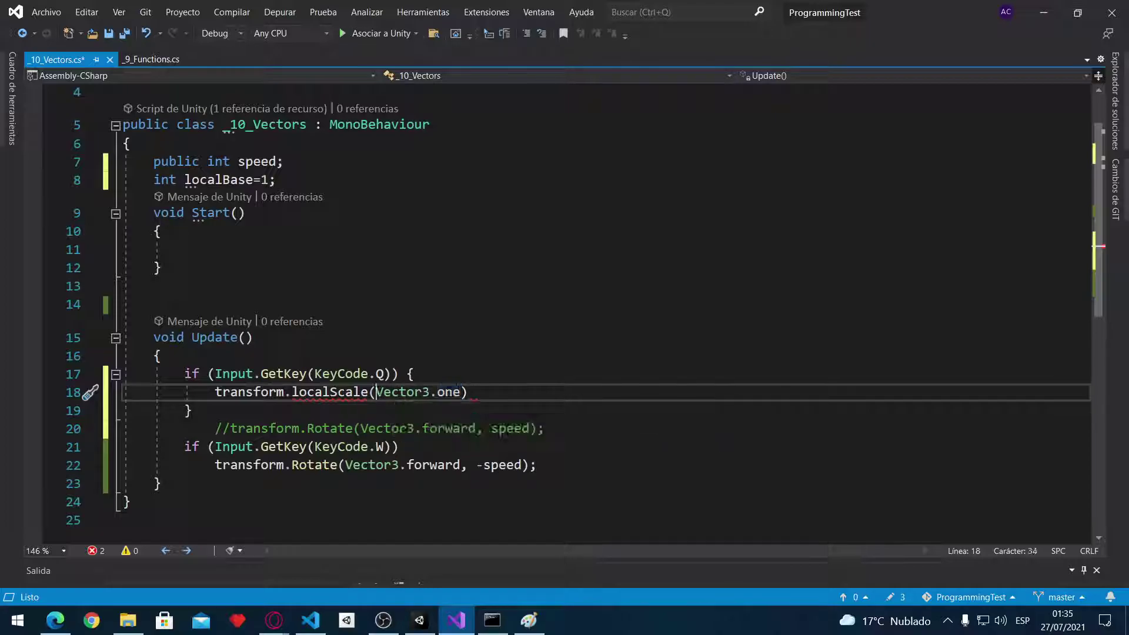
pyautogui.press('BackSpace')
pyautogui.write('=')
pyautogui.click(462, 392)
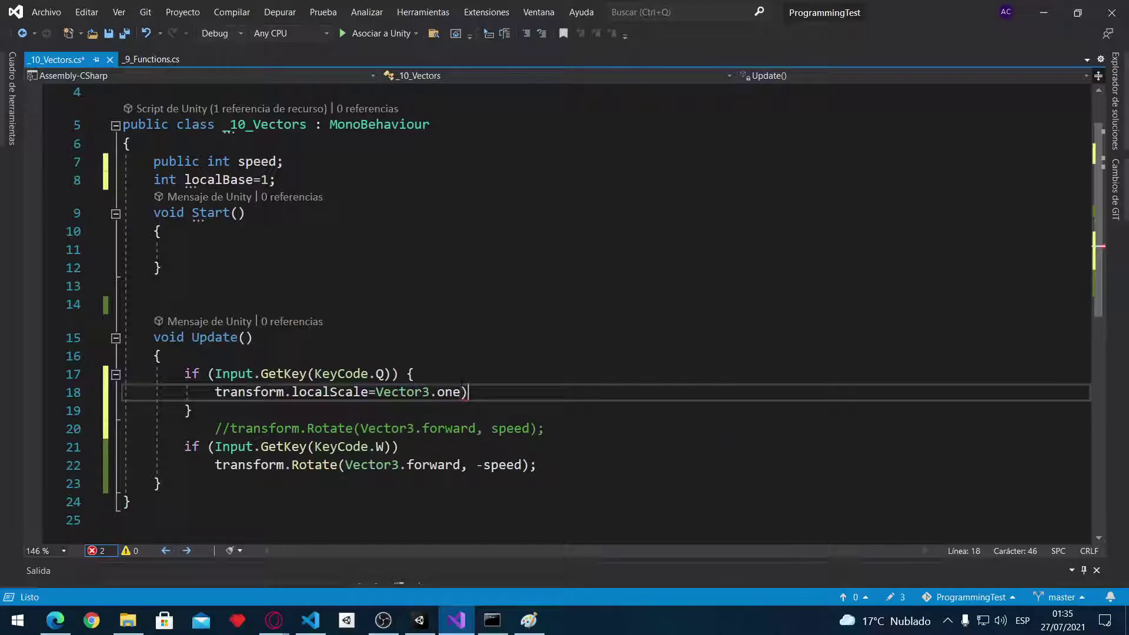
pyautogui.press('BackSpace')
pyautogui.write(';')
# Multiply Vector3.one by (localBase + speed) on the Q scale line and save
pyautogui.click(476, 391)
pyautogui.write('*')
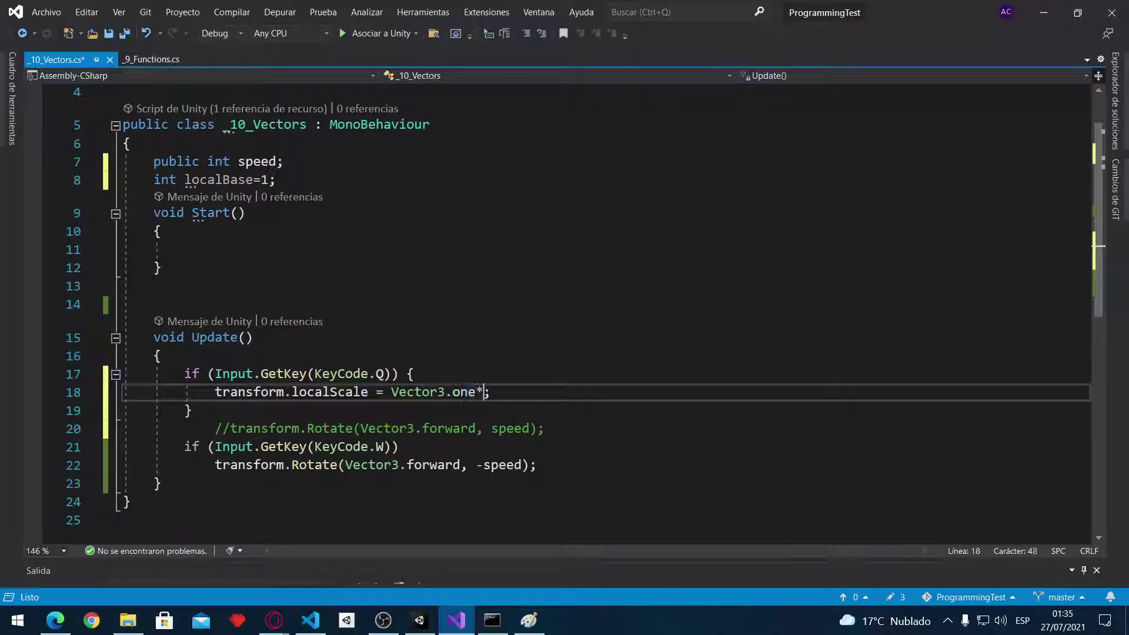
pyautogui.write(' localBase +')
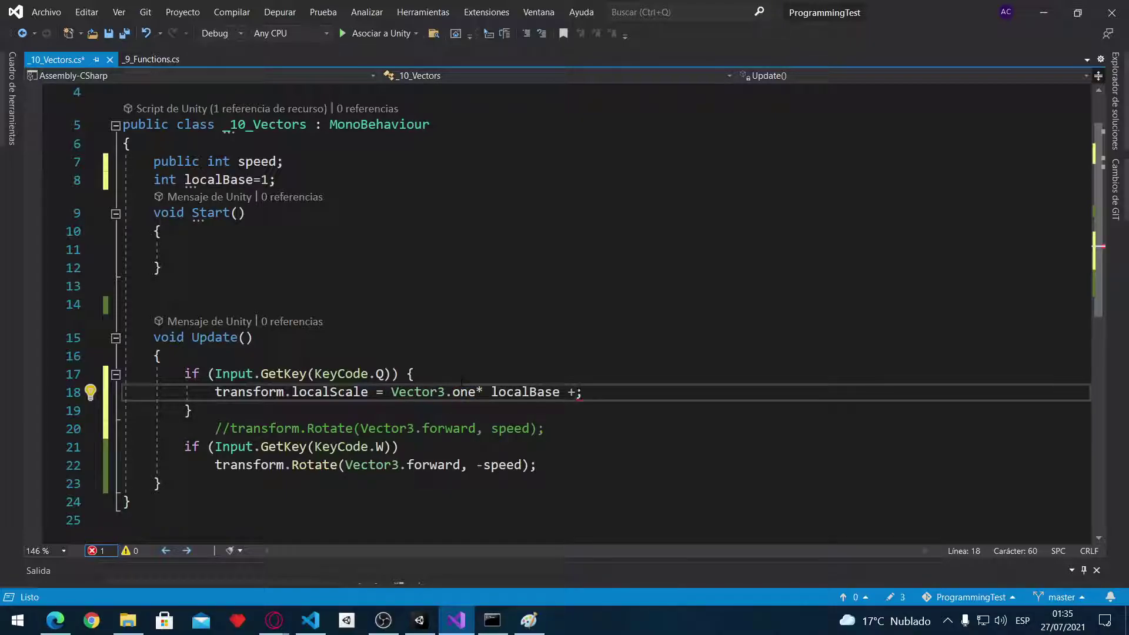
pyautogui.write('spe')
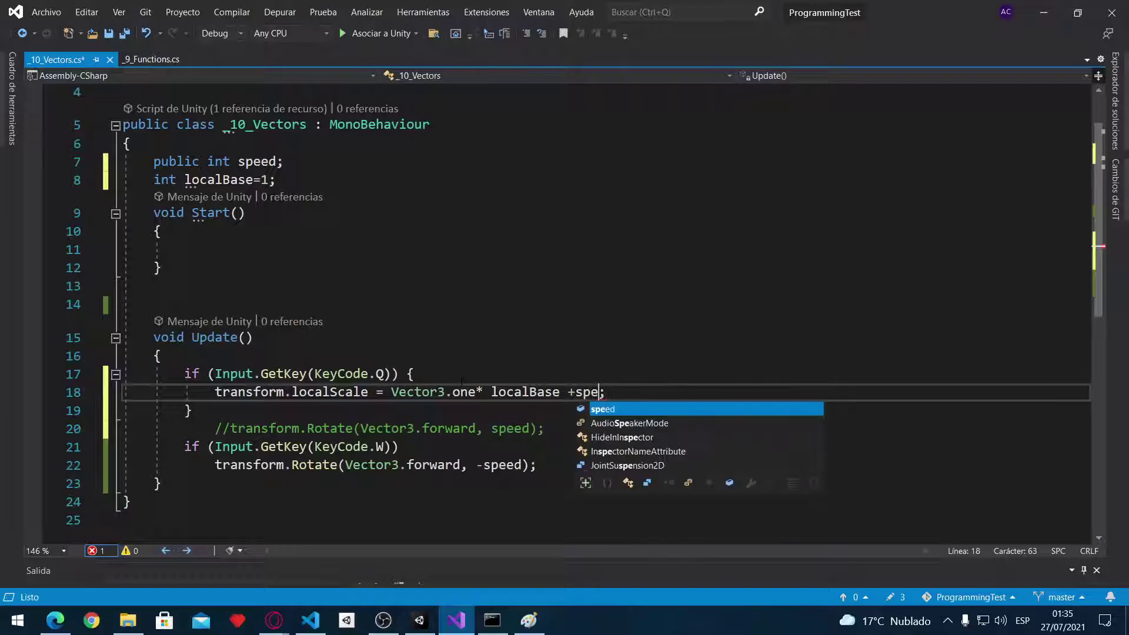
pyautogui.write('ed')
pyautogui.press('End')
pyautogui.press('BackSpace')
pyautogui.write(';')
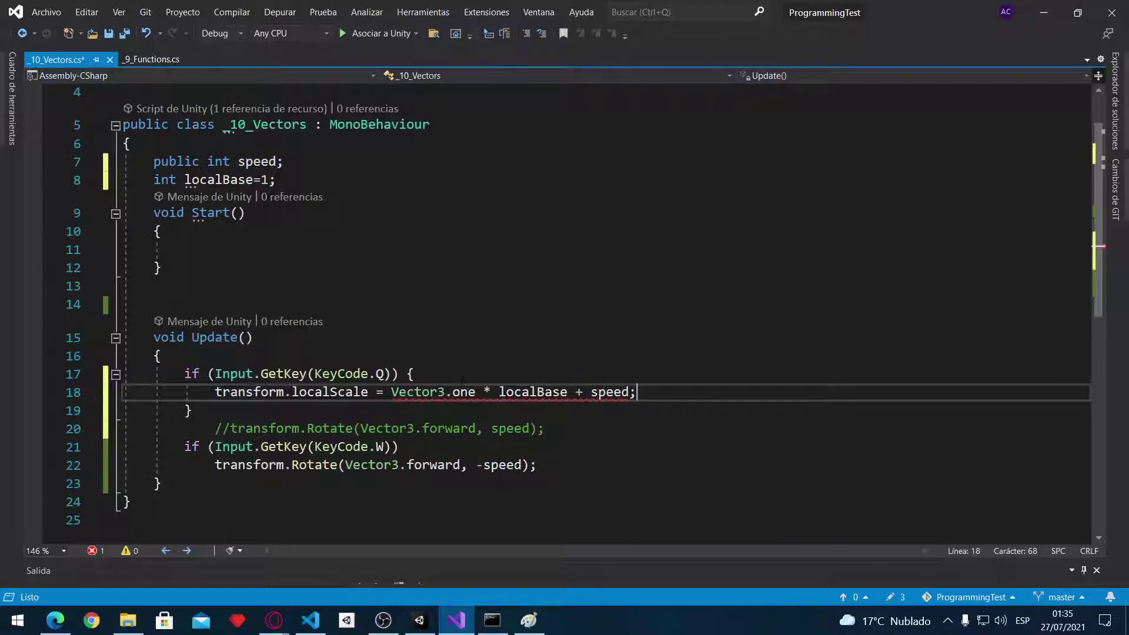
pyautogui.press('Left')
pyautogui.hotkey('ctrl', 'shift', 'Left')
pyautogui.hotkey('ctrl', 'shift', 'Left')
pyautogui.hotkey('ctrl', 'shift', 'Left')
pyautogui.hotkey('ctrl', 'x')
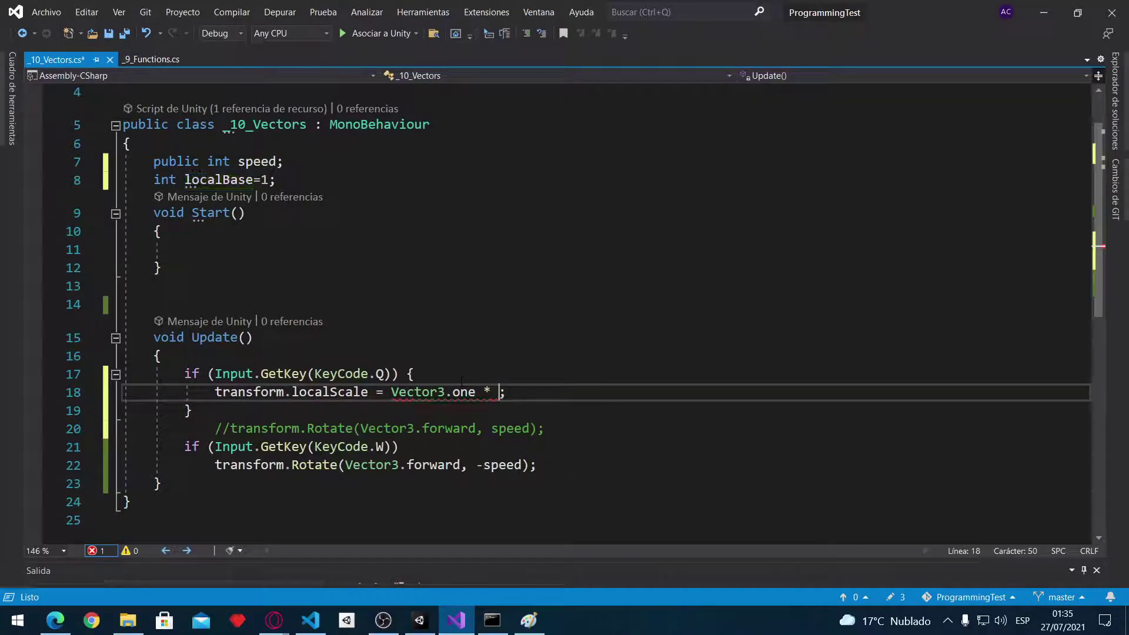
pyautogui.write('(')
pyautogui.hotkey('ctrl', 'v')
pyautogui.hotkey('ctrl', 's')
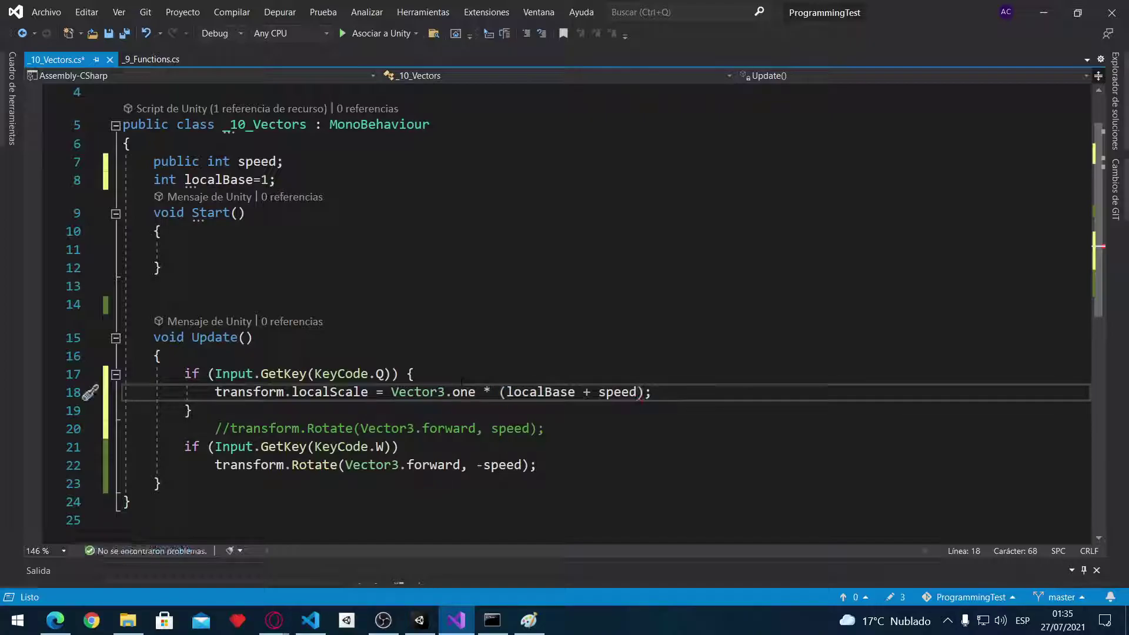
# Highlight Vector3.one and speed on line 18, then go to speed's int type
pyautogui.press('Down')
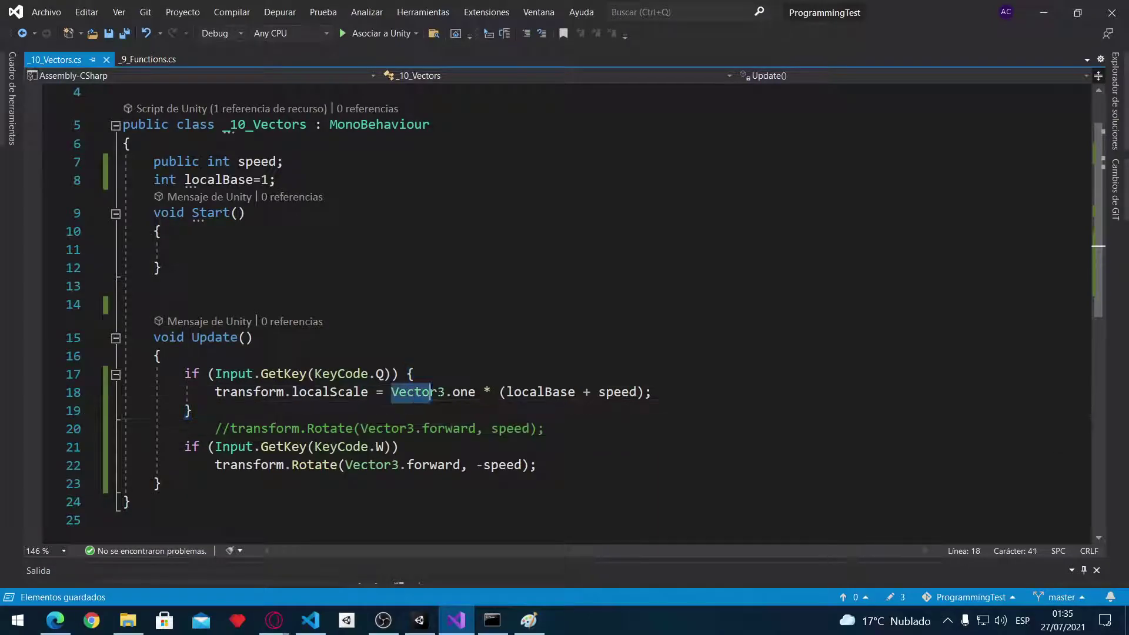
pyautogui.moveTo(392, 392); pyautogui.dragTo(637, 392)
pyautogui.click(500, 392)
pyautogui.click(599, 392)
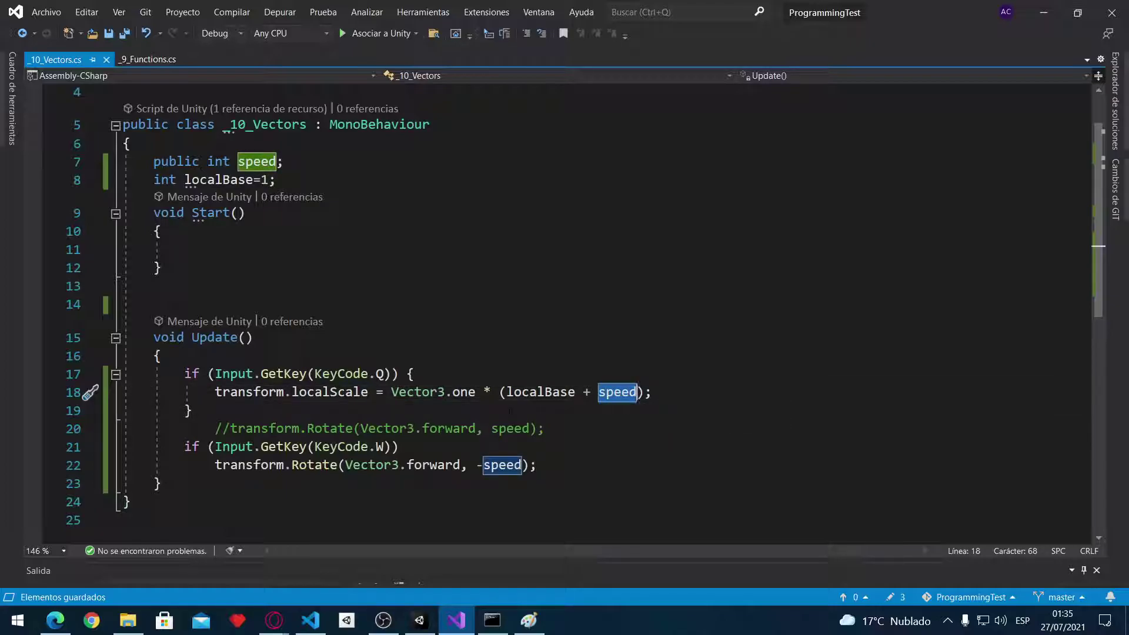
pyautogui.click(229, 161)
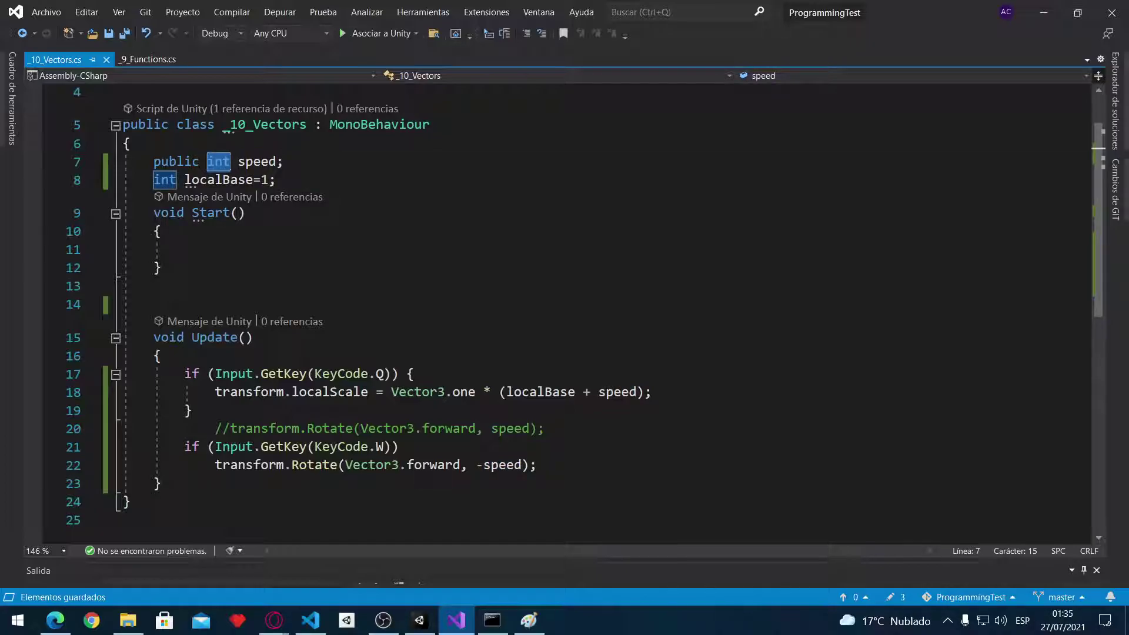
# Change speed to float and move the commented Rotate line into the Q block
pyautogui.write('float')
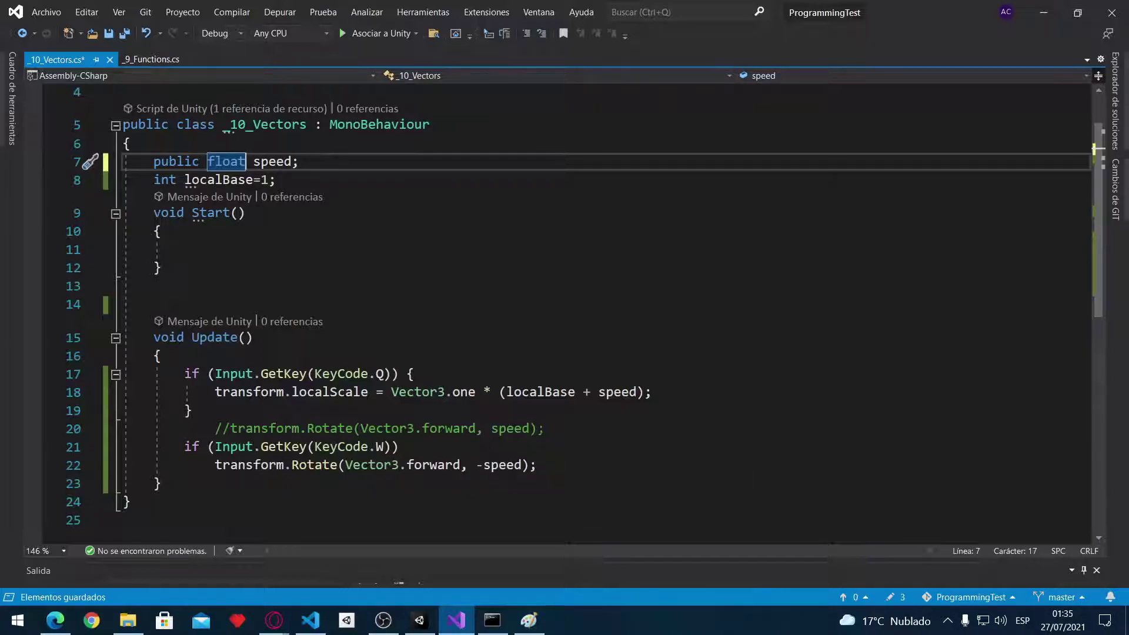
pyautogui.click(544, 429)
pyautogui.hotkey('alt', 'Up')
# Comment out the W Rotate line and give the W branch braces with a localScale line
pyautogui.click(537, 465)
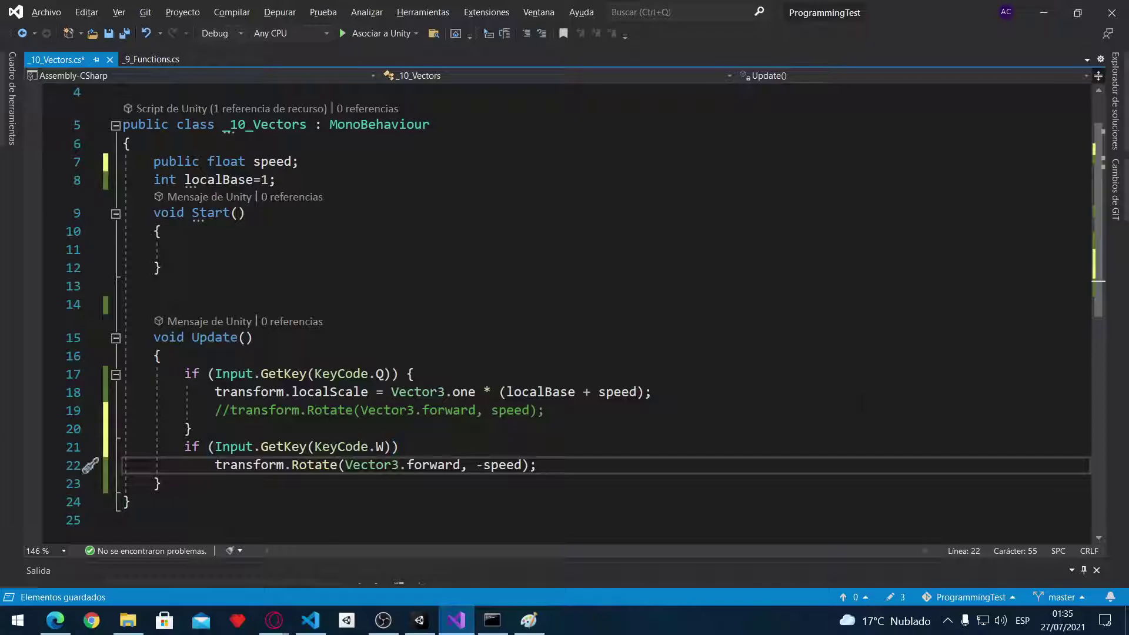
pyautogui.hotkey('ctrl', 'k')
pyautogui.hotkey('ctrl', 'c')
pyautogui.press('Up')
pyautogui.press('Up')
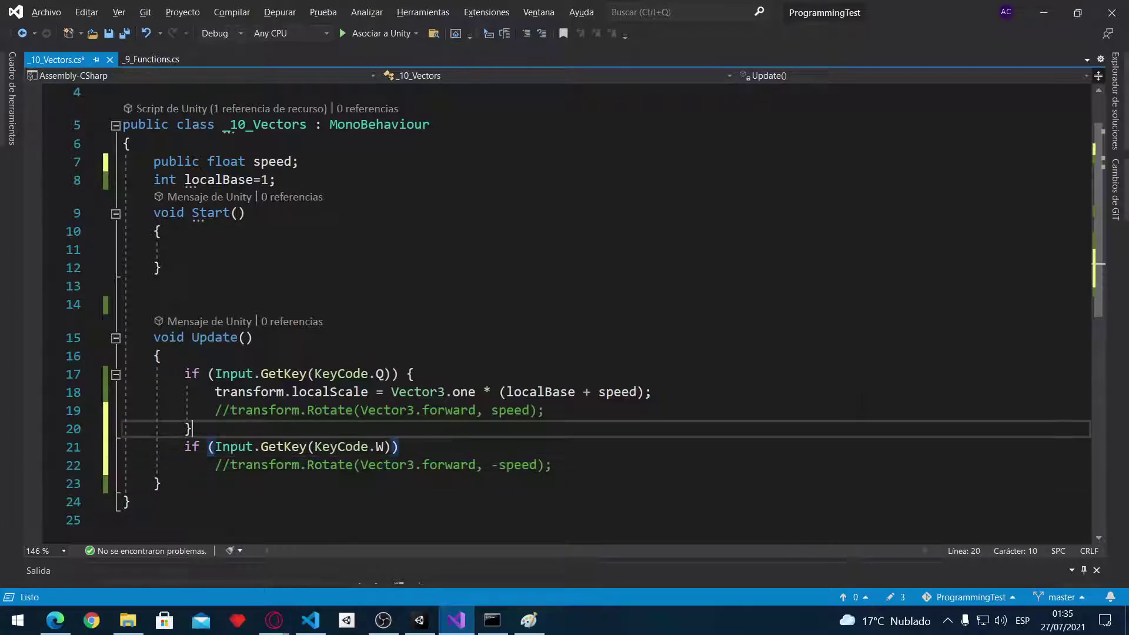
pyautogui.press('Up')
pyautogui.press('Up')
pyautogui.press('Down')
pyautogui.press('Down')
pyautogui.press('Down')
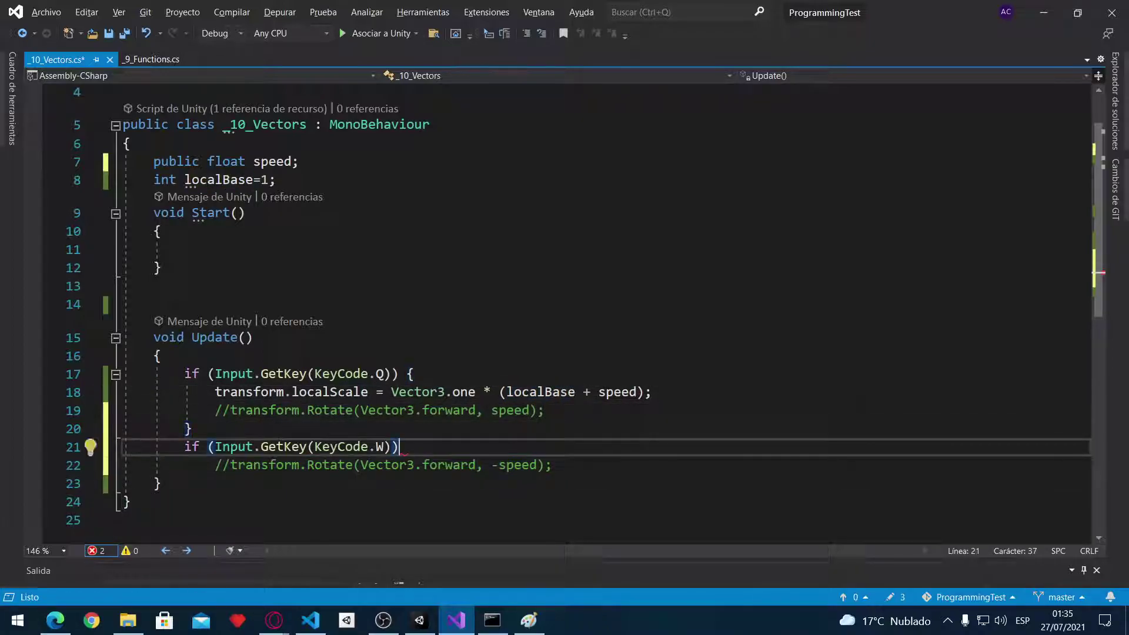
pyautogui.press('Return')
pyautogui.write('{')
pyautogui.press('Return')
pyautogui.press('Down')
pyautogui.press('Down')
pyautogui.hotkey('alt', 'Up')
pyautogui.hotkey('ctrl', 'v')
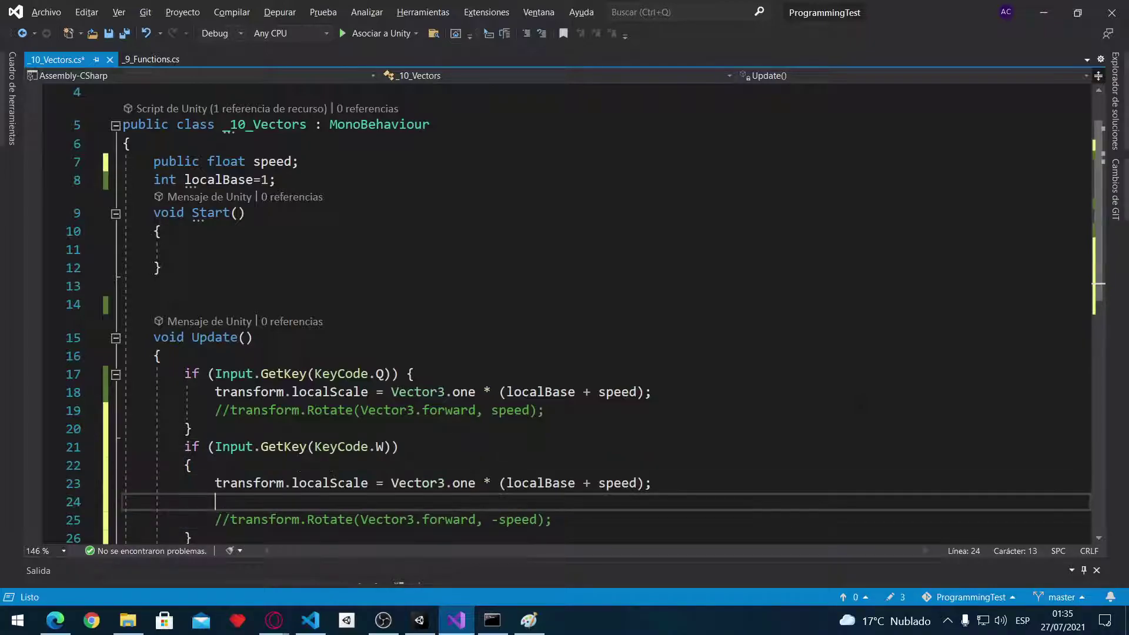
pyautogui.hotkey('ctrl', 's')
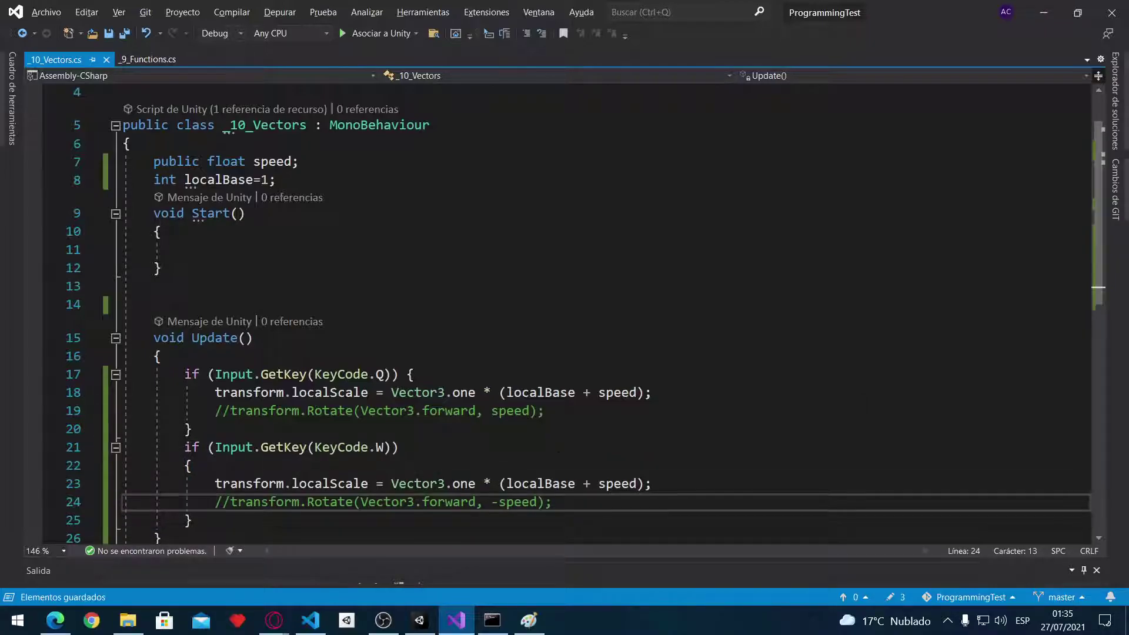
# Make the W line Vector3.one * (localBase - speed), save, and switch to Unity
pyautogui.click(583, 484)
pyautogui.press('Delete')
pyautogui.write('-')
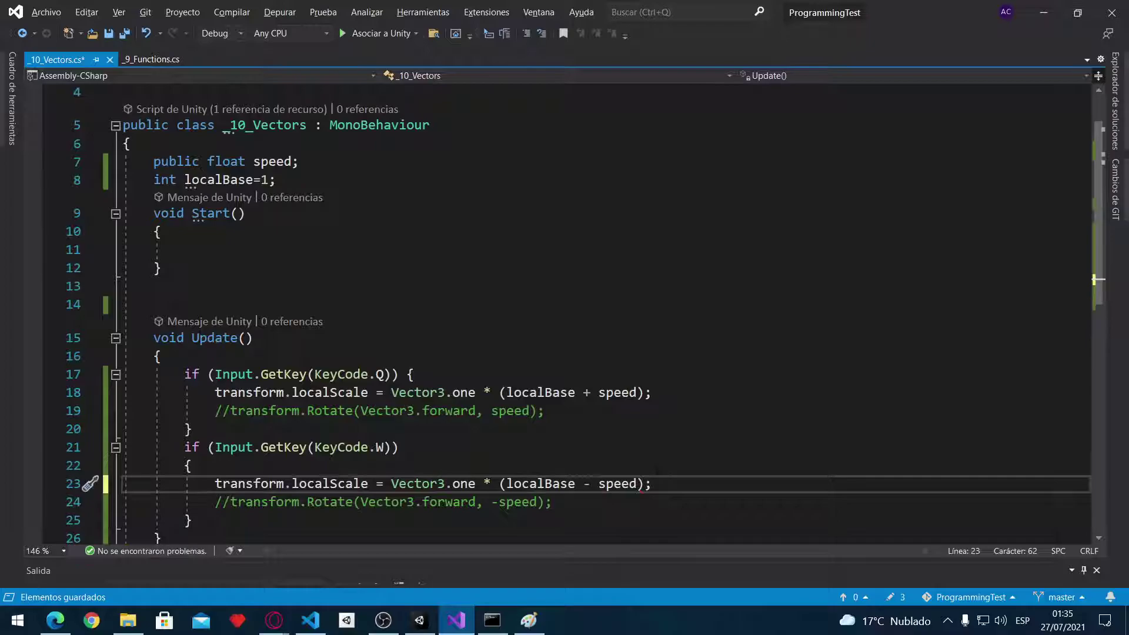
pyautogui.hotkey('ctrl', 's')
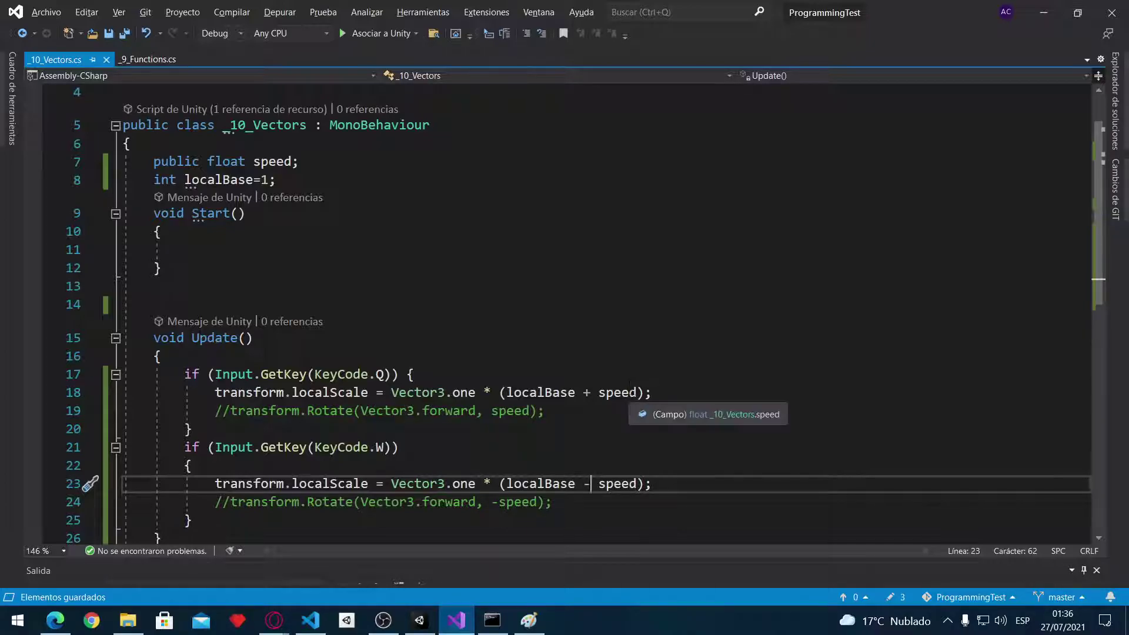
pyautogui.moveTo(599, 392); pyautogui.dragTo(637, 393)
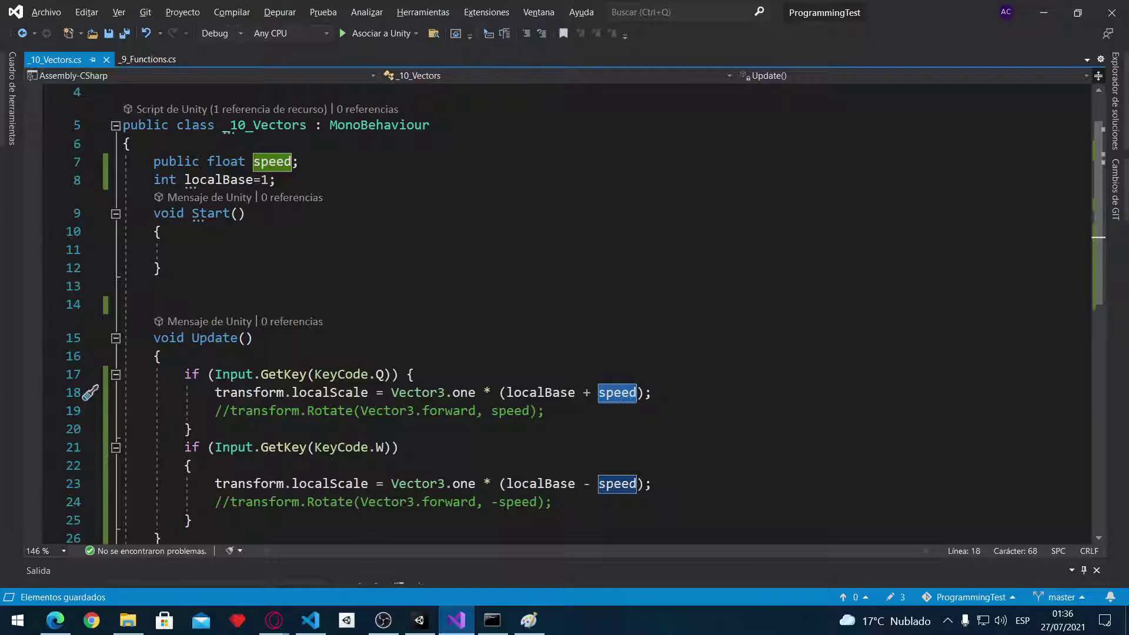
pyautogui.click(222, 337)
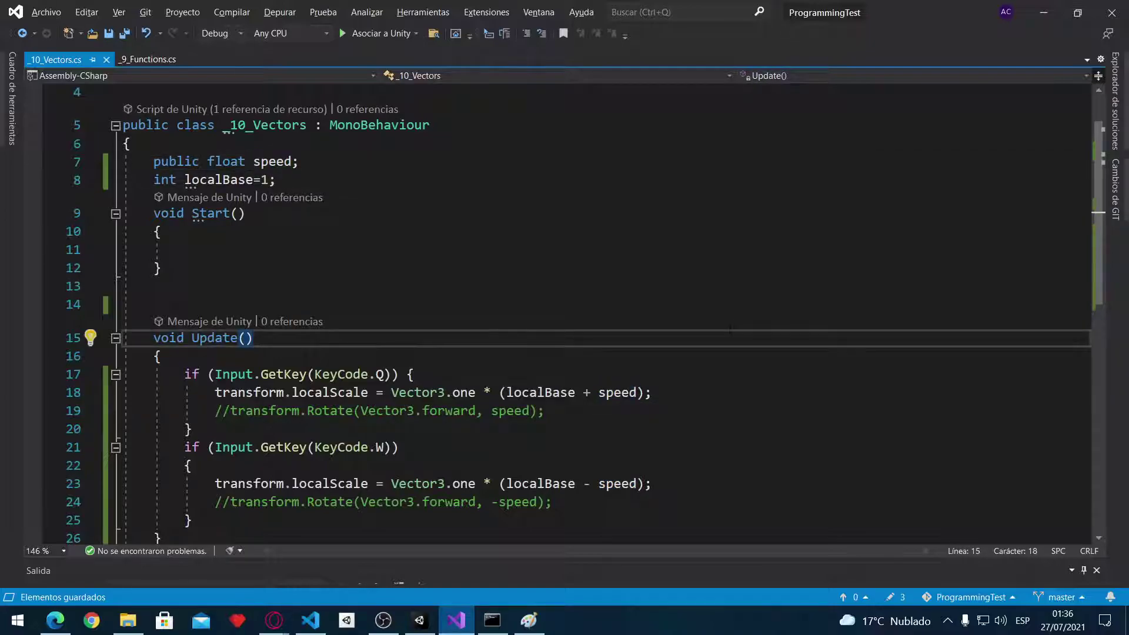
pyautogui.hotkey('alt', 'Tab')
# Set Speed to 0.1 in the Inspector, save, and play so Q scales the cube to 1.1
pyautogui.click(485, 164)
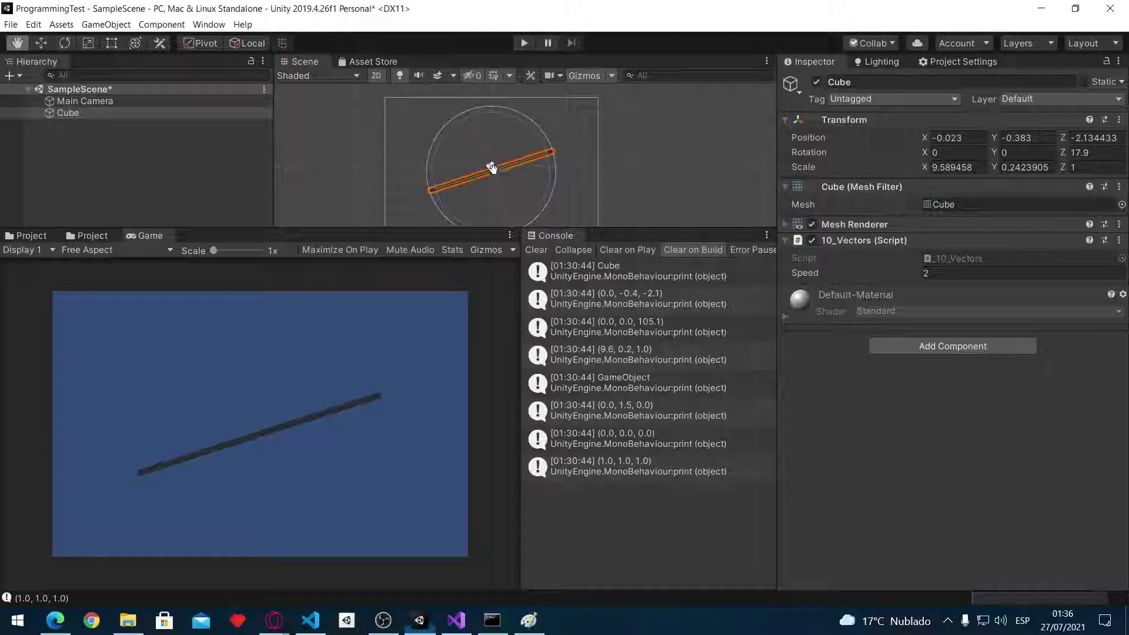
pyautogui.click(939, 271)
pyautogui.write('0.1')
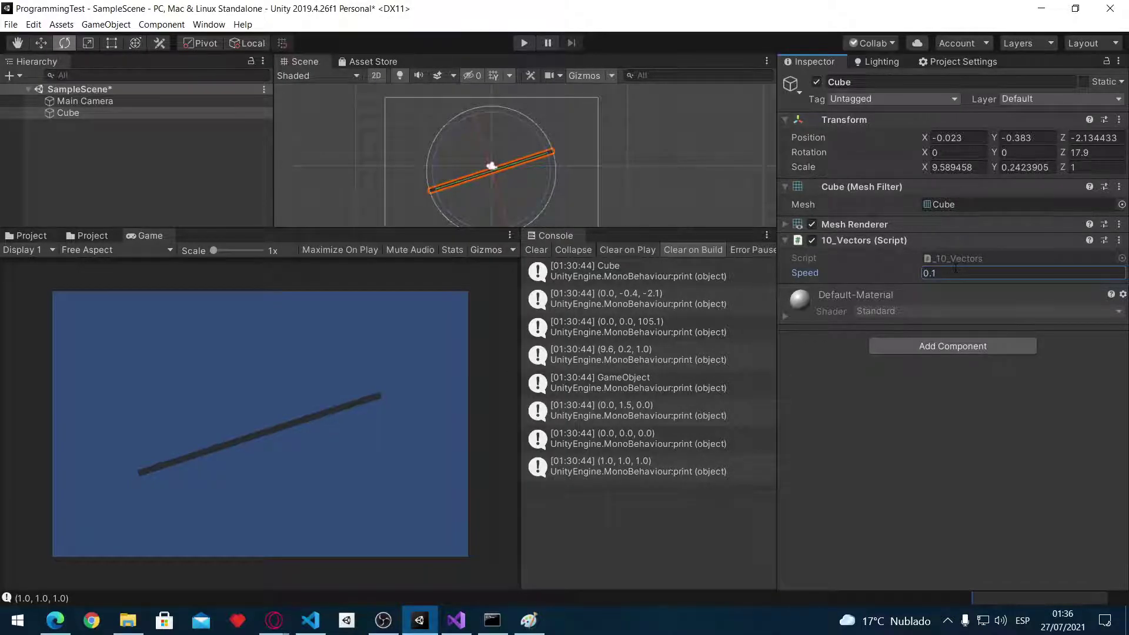
pyautogui.hotkey('ctrl', 's')
pyautogui.click(524, 43)
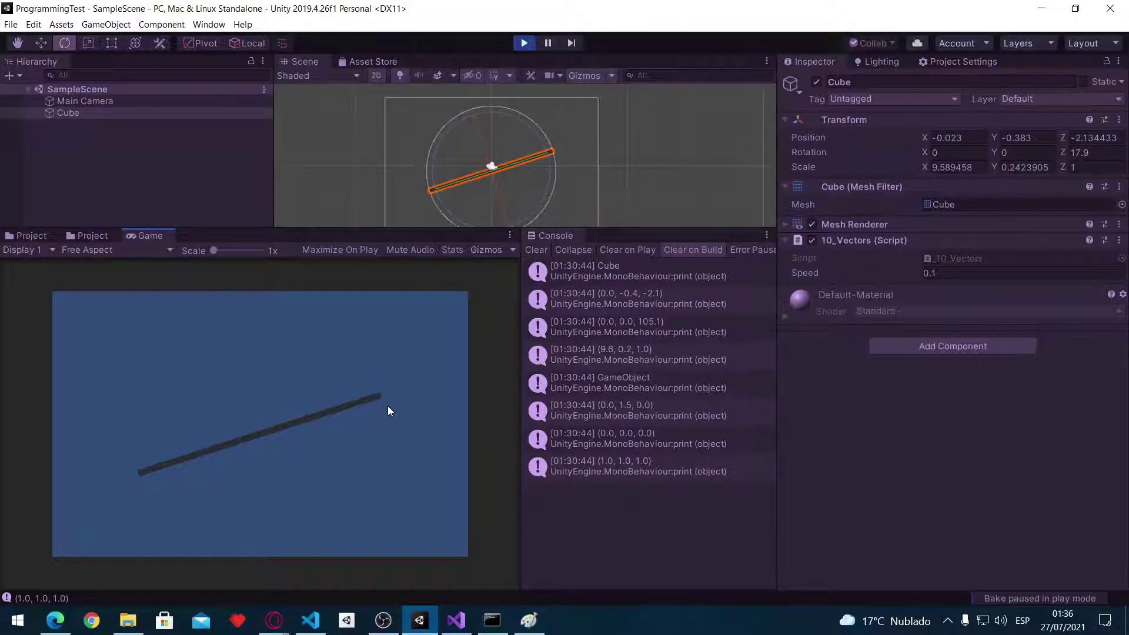
pyautogui.click(440, 338)
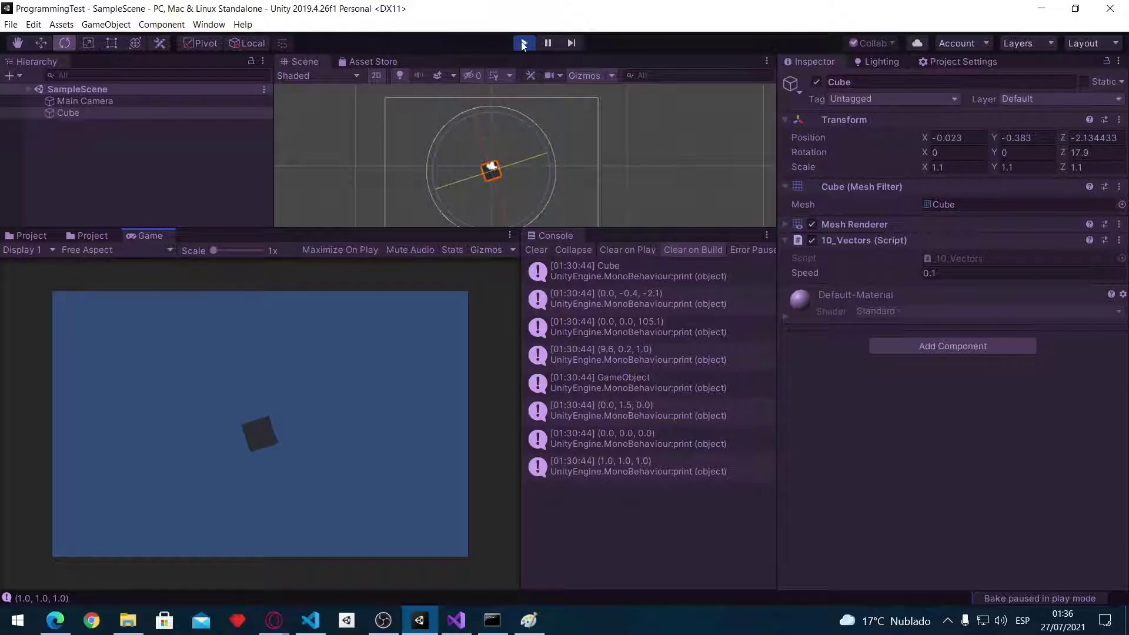
pyautogui.hotkey('alt', 'Tab')
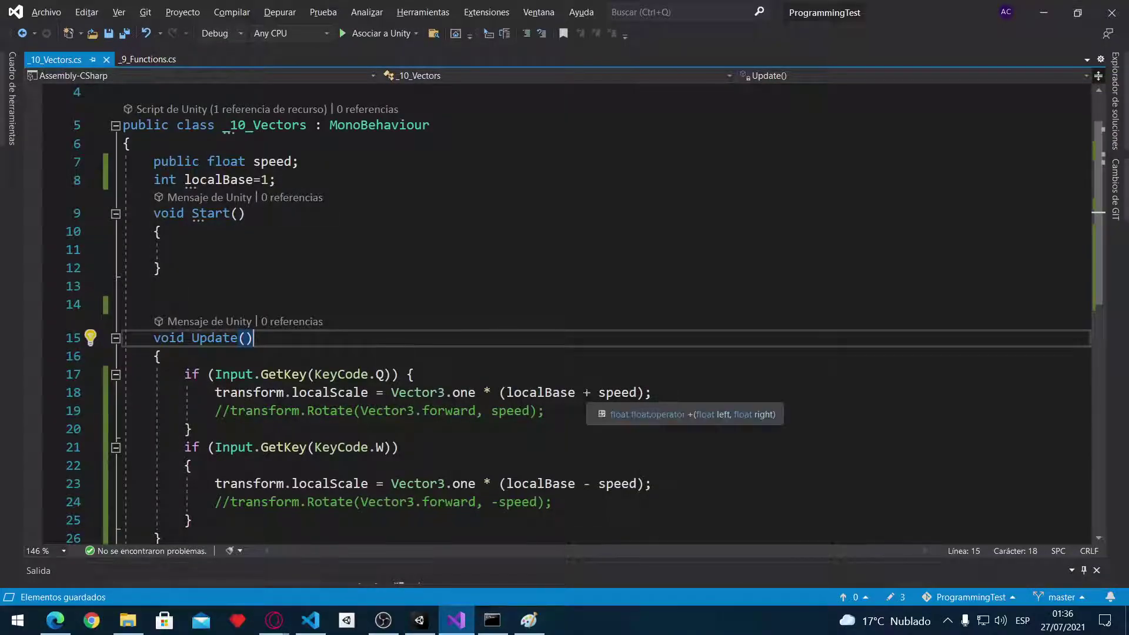
# Add speed += .1f; under the Q scaling line and copy it
pyautogui.moveTo(584, 393); pyautogui.dragTo(614, 393)
pyautogui.doubleClick(538, 392)
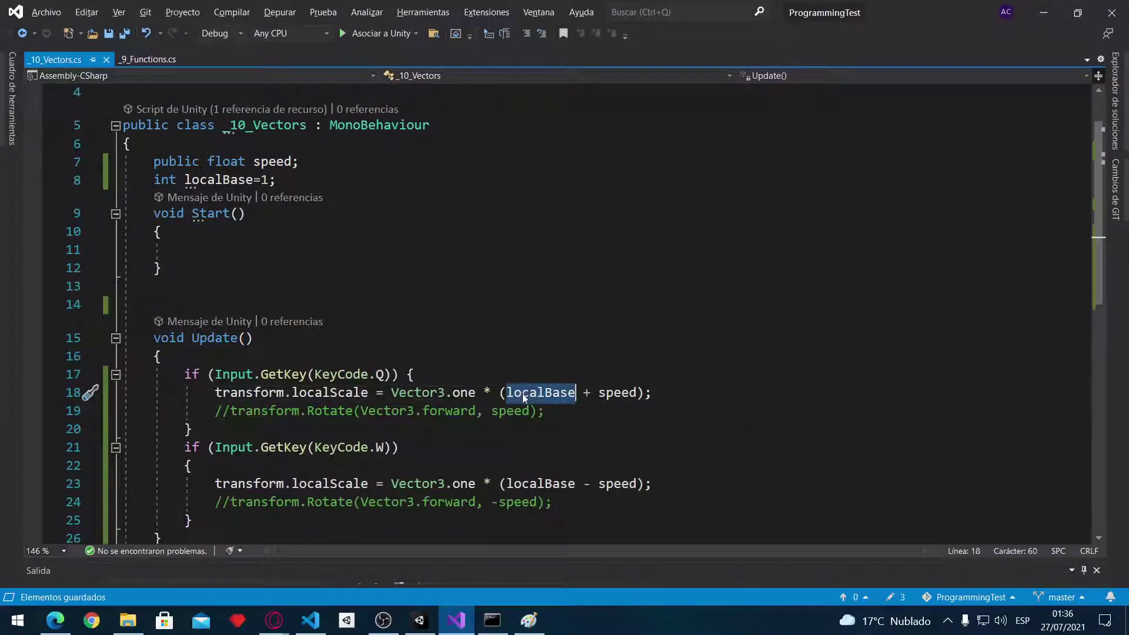
pyautogui.doubleClick(609, 393)
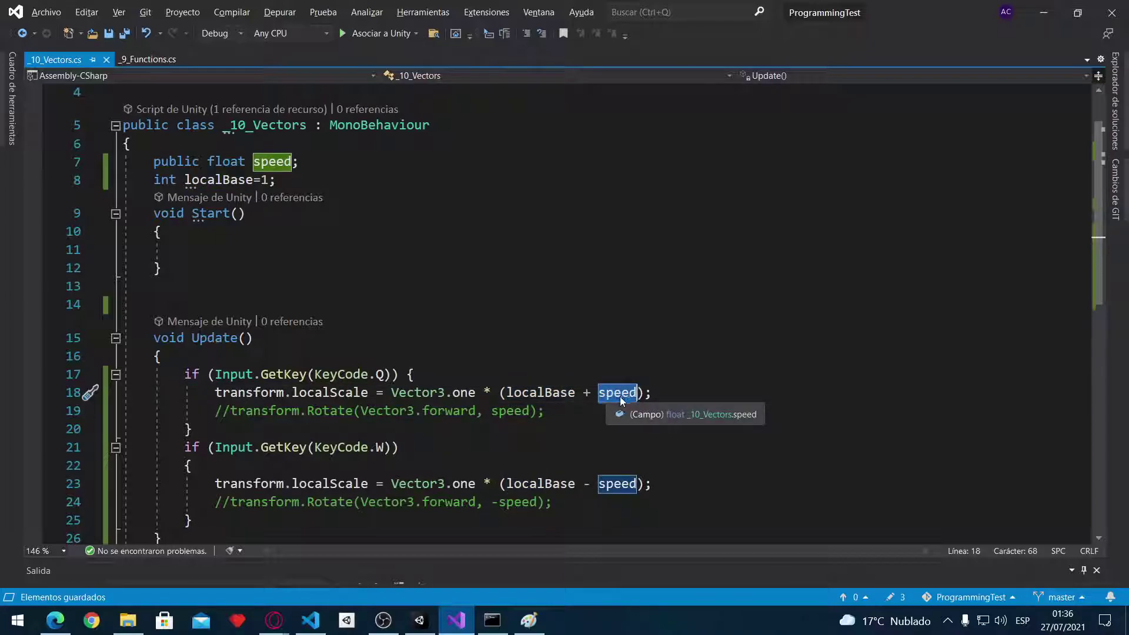
pyautogui.click(610, 394)
pyautogui.doubleClick(625, 393)
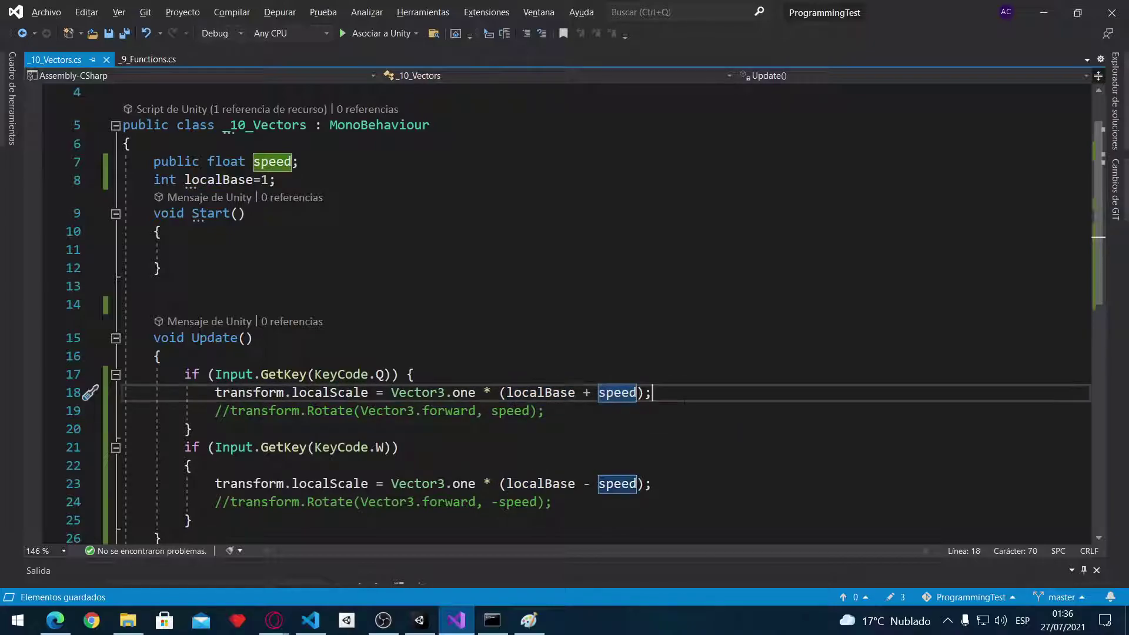
pyautogui.click(656, 393)
pyautogui.press('Return')
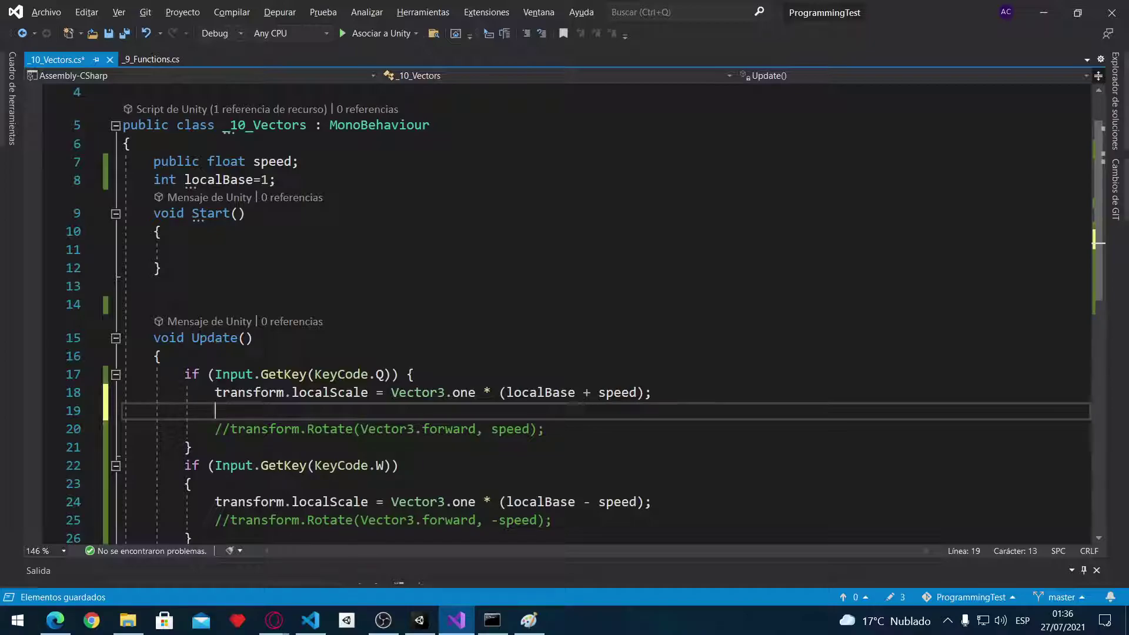
pyautogui.write('speed ')
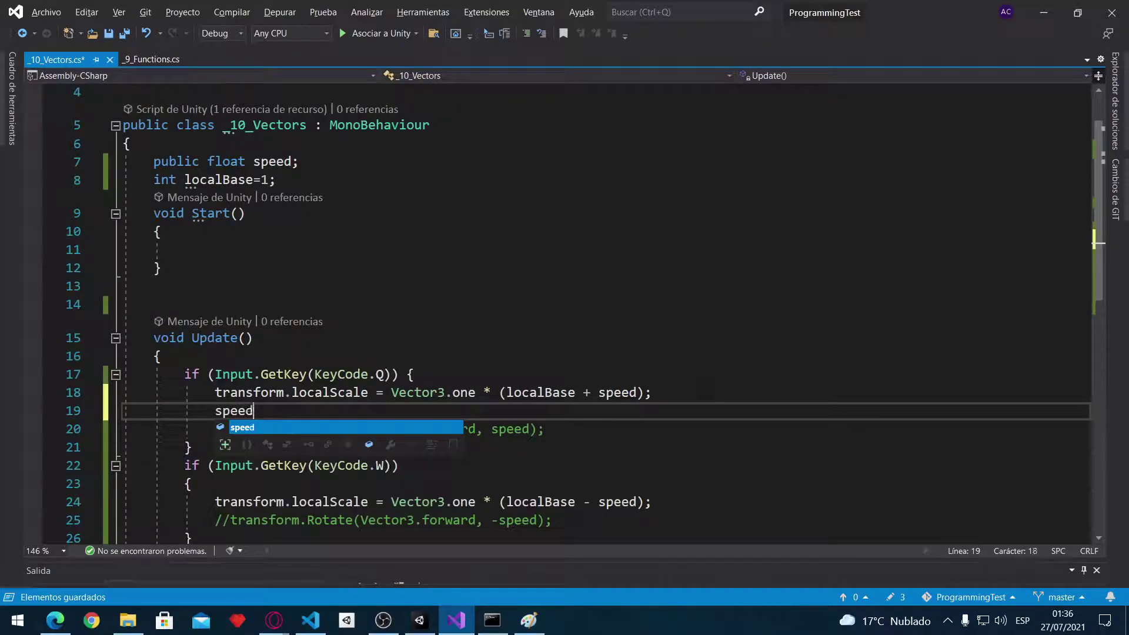
pyautogui.write('+= ')
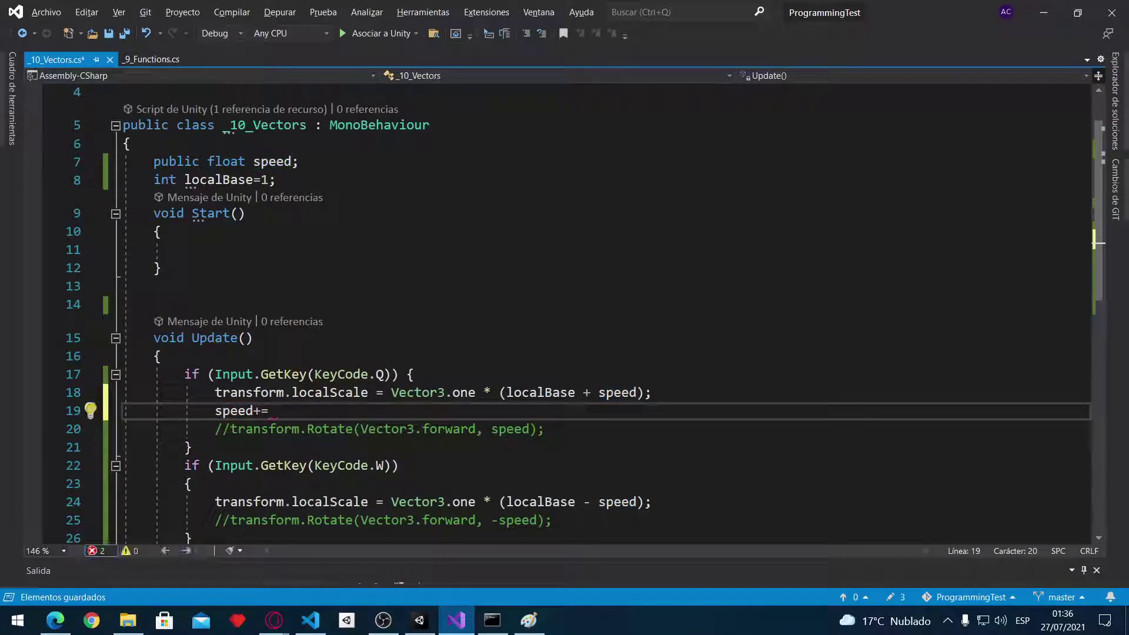
pyautogui.write('.1f;')
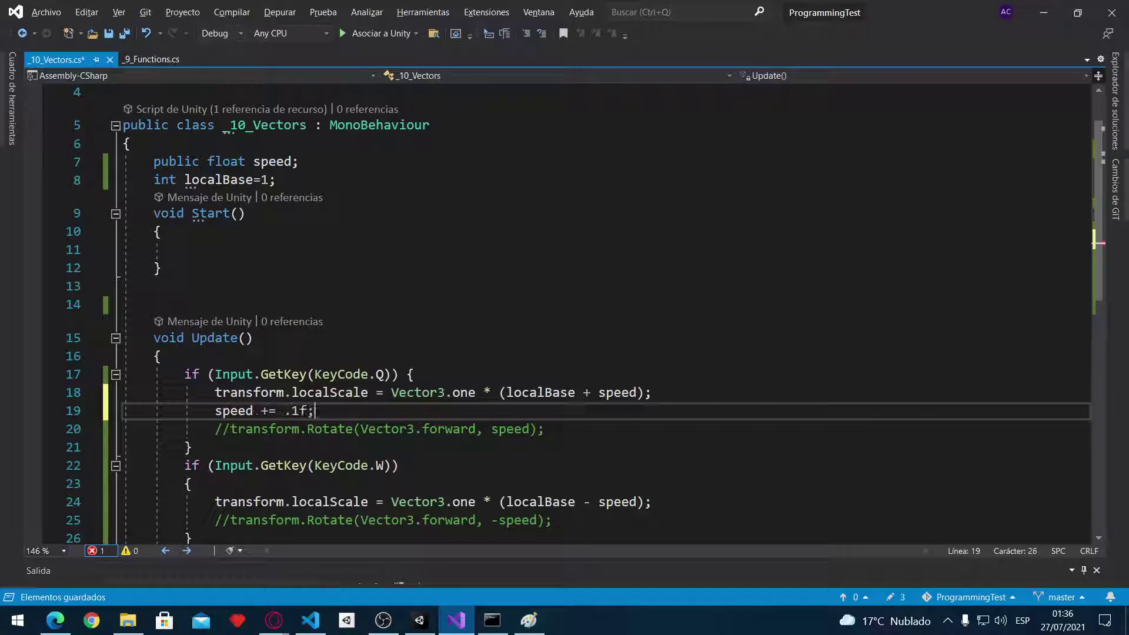
pyautogui.hotkey('ctrl', 'c')
# Paste it into the W branch as speed -= .1f;, save, and remove the blank line
pyautogui.scroll(-2, 565, 312)
pyautogui.click(652, 392)
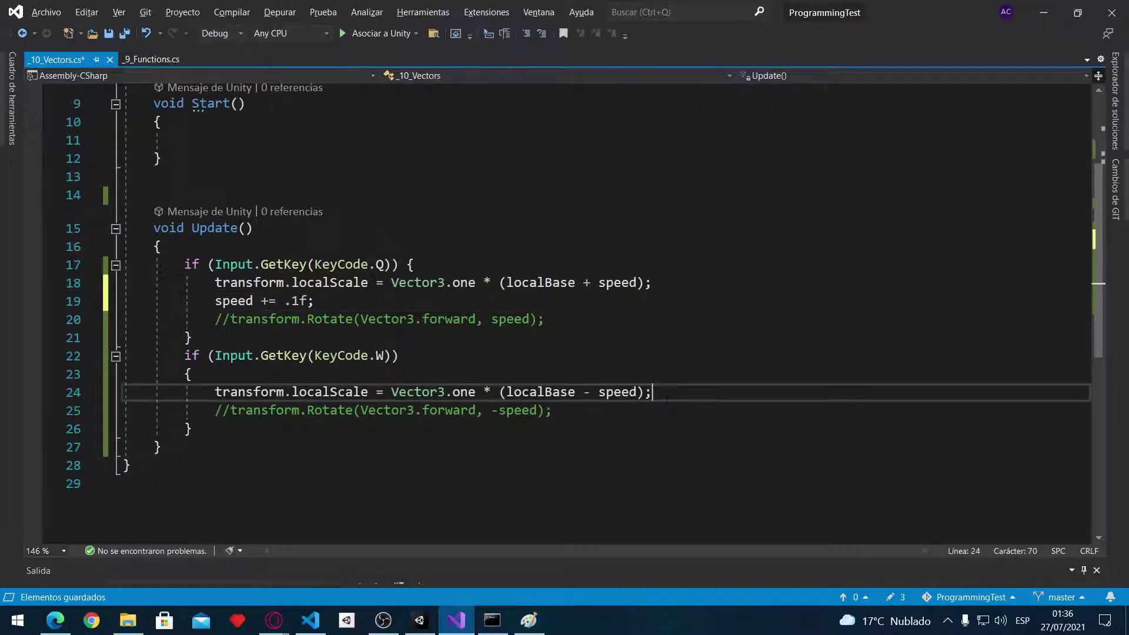
pyautogui.press('Return')
pyautogui.hotkey('ctrl', 'v')
pyautogui.press('Up')
pyautogui.hotkey('ctrl', 'Right')
pyautogui.hotkey('ctrl', 'Right')
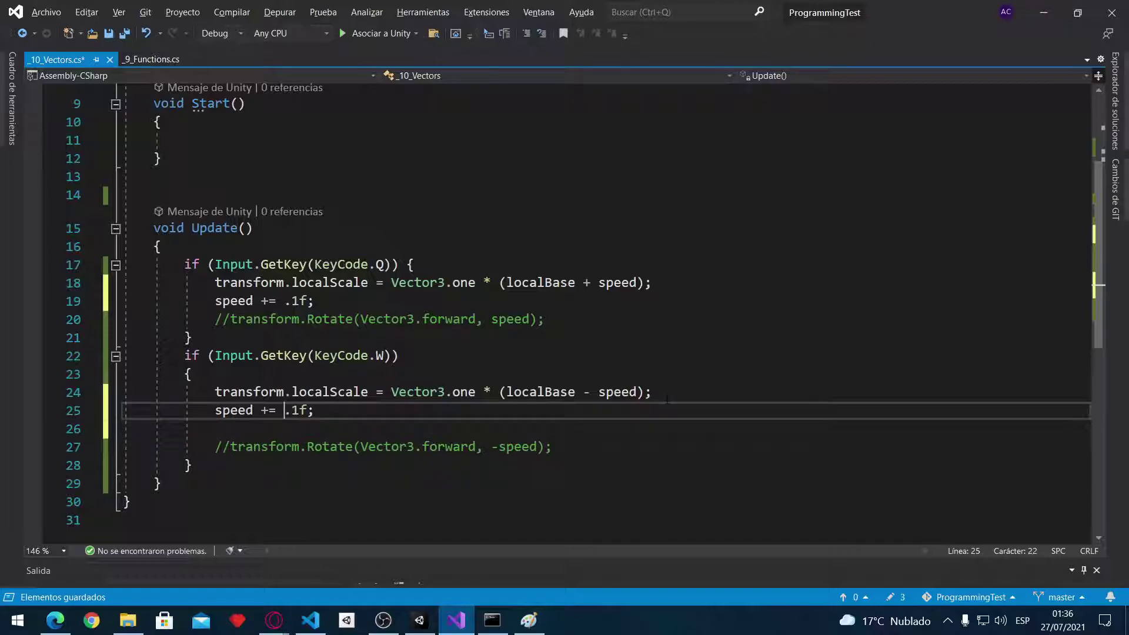
pyautogui.hotkey('ctrl', 'Left')
pyautogui.press('Delete')
pyautogui.write('-')
pyautogui.hotkey('ctrl', 's')
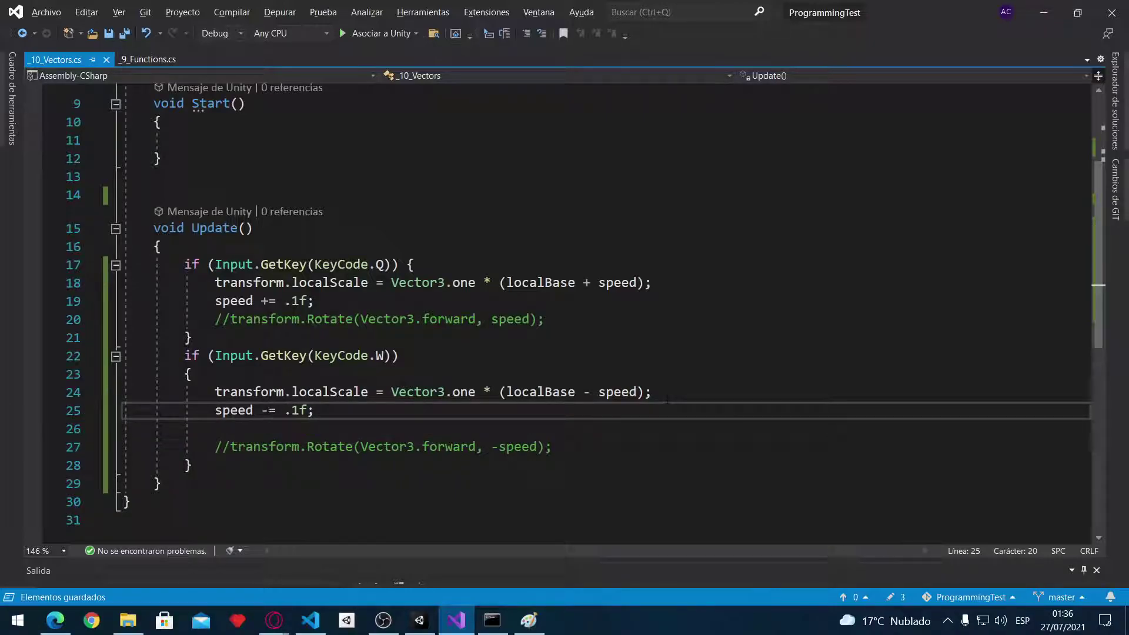
pyautogui.press('Down')
pyautogui.hotkey('ctrl', 'x')
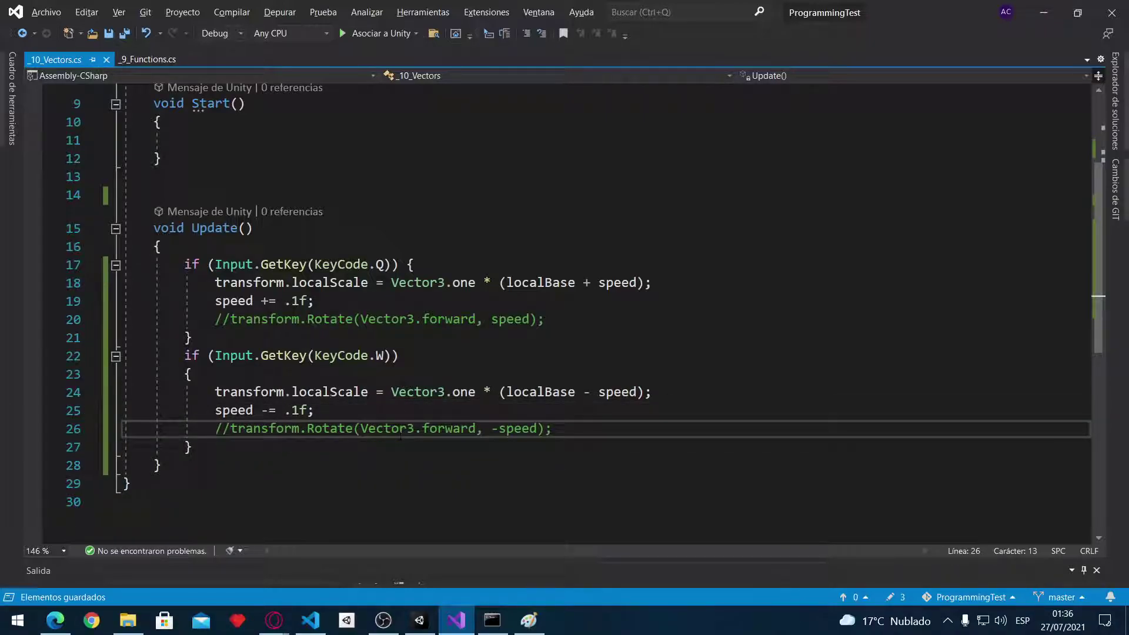
pyautogui.click(625, 397)
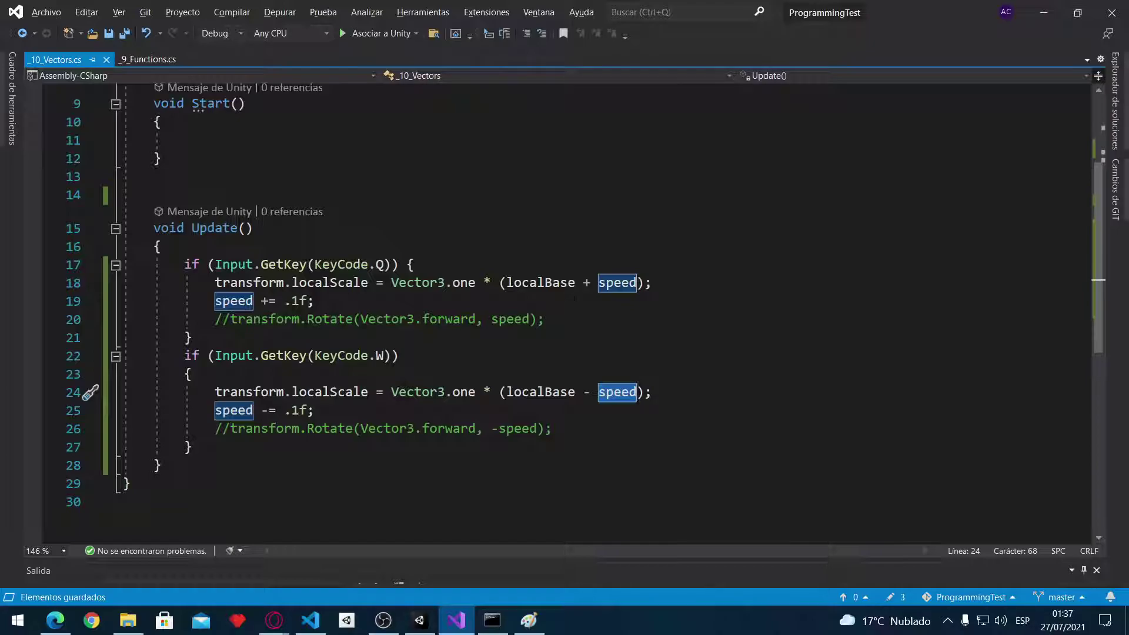
# Play-test in Unity, growing and shrinking the cube with Q and W, then stop and return
pyautogui.hotkey('alt', 'Tab')
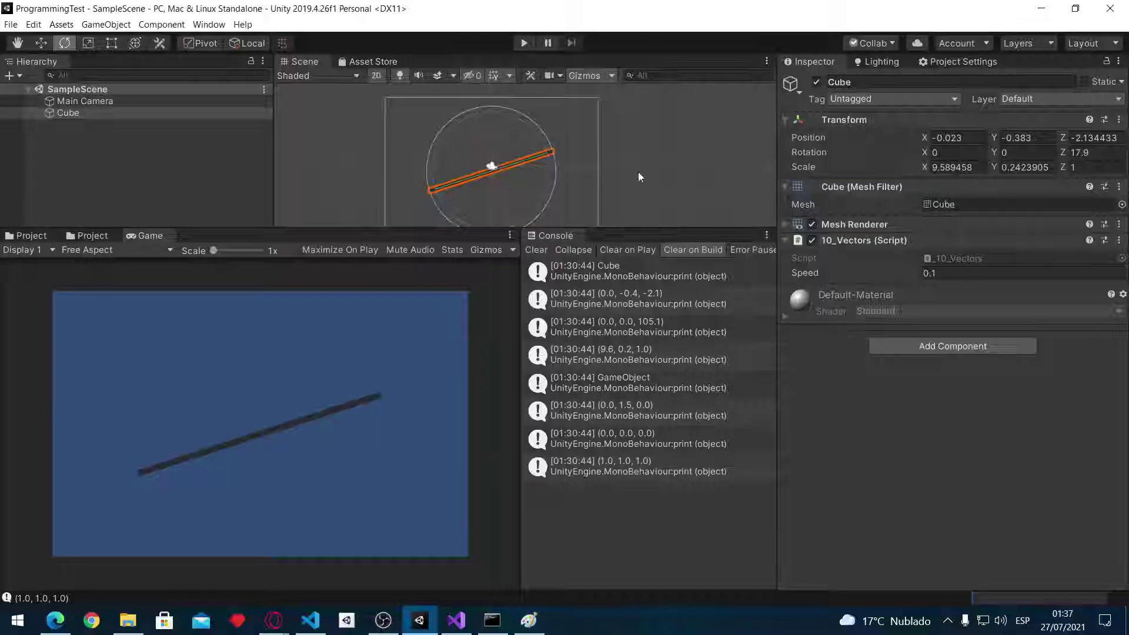
pyautogui.click(520, 43)
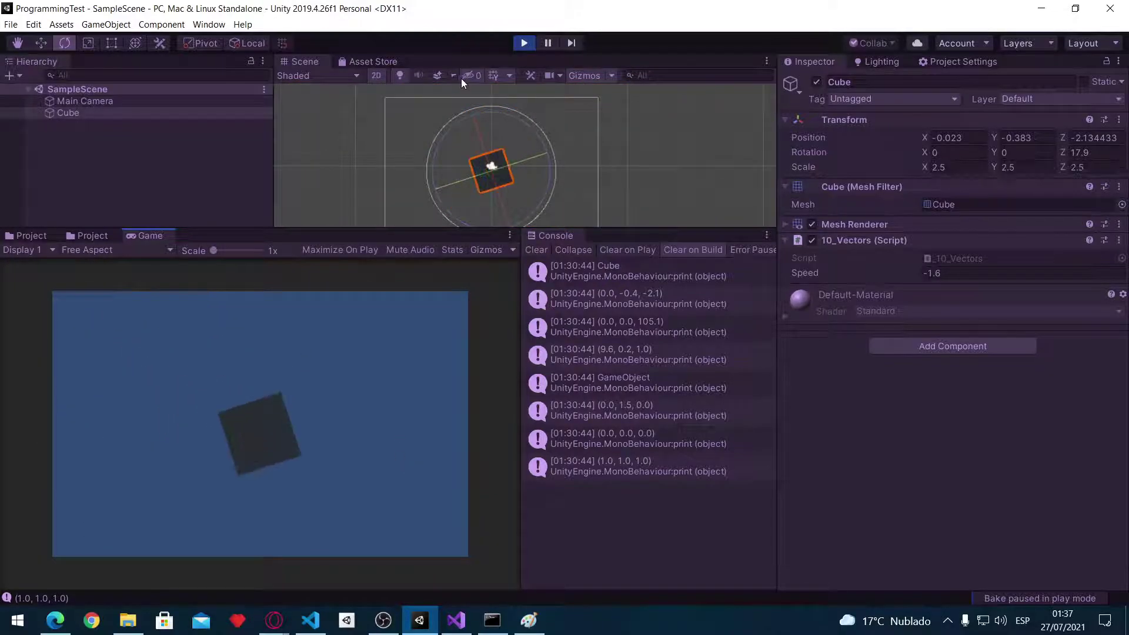
pyautogui.click(525, 44)
pyautogui.hotkey('alt', 'Tab')
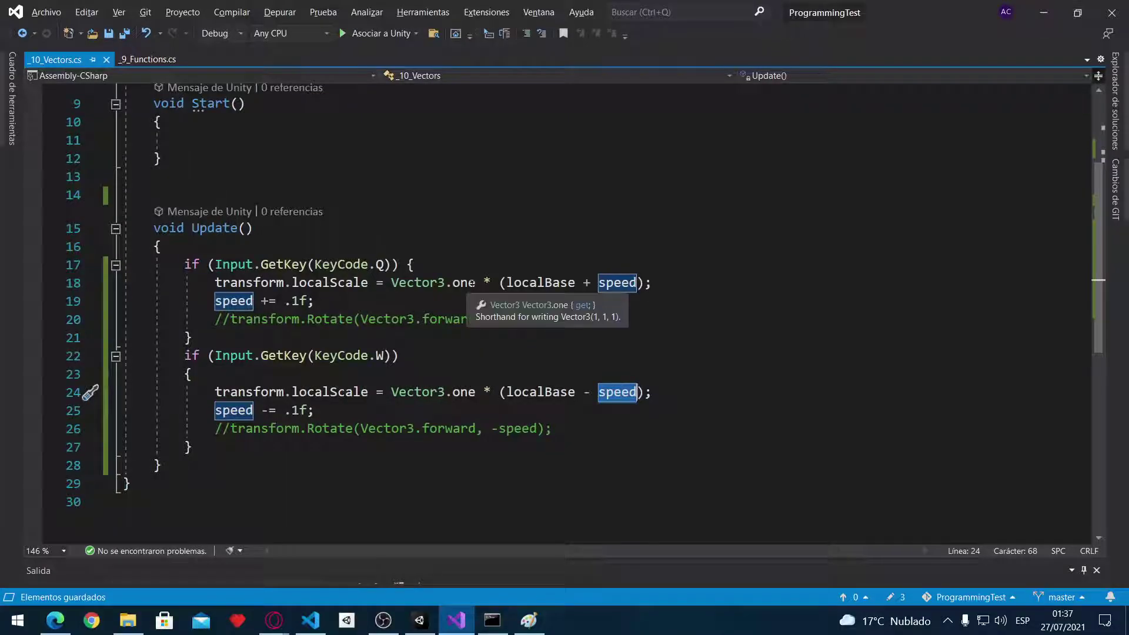
# Change line 18's scale expression to use Vector2.one
pyautogui.click(391, 282)
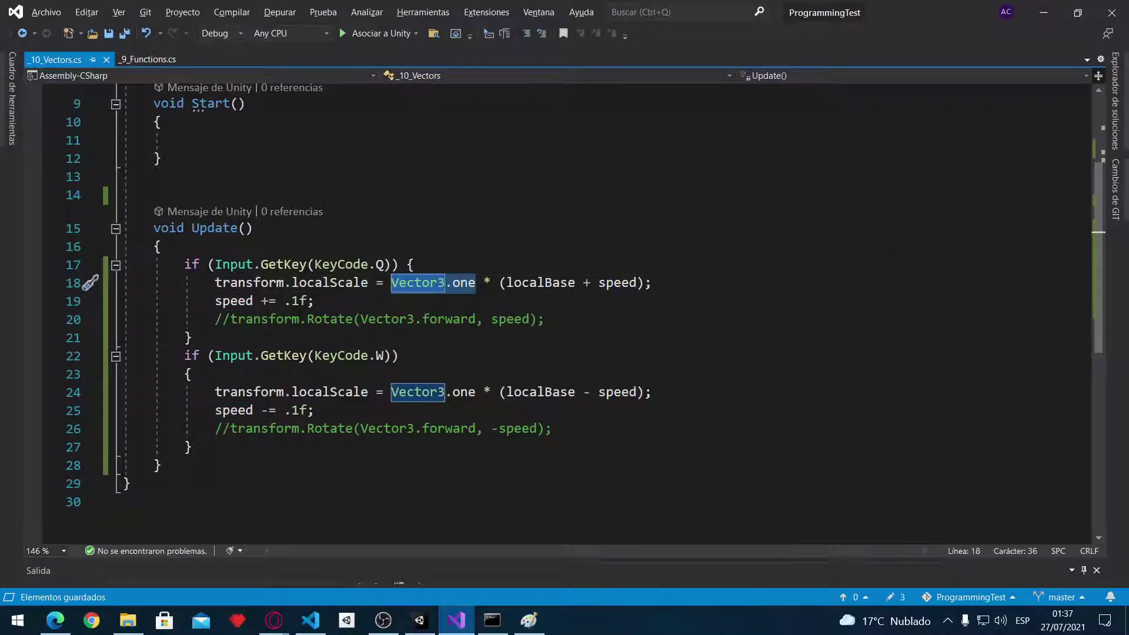
pyautogui.write('new vec')
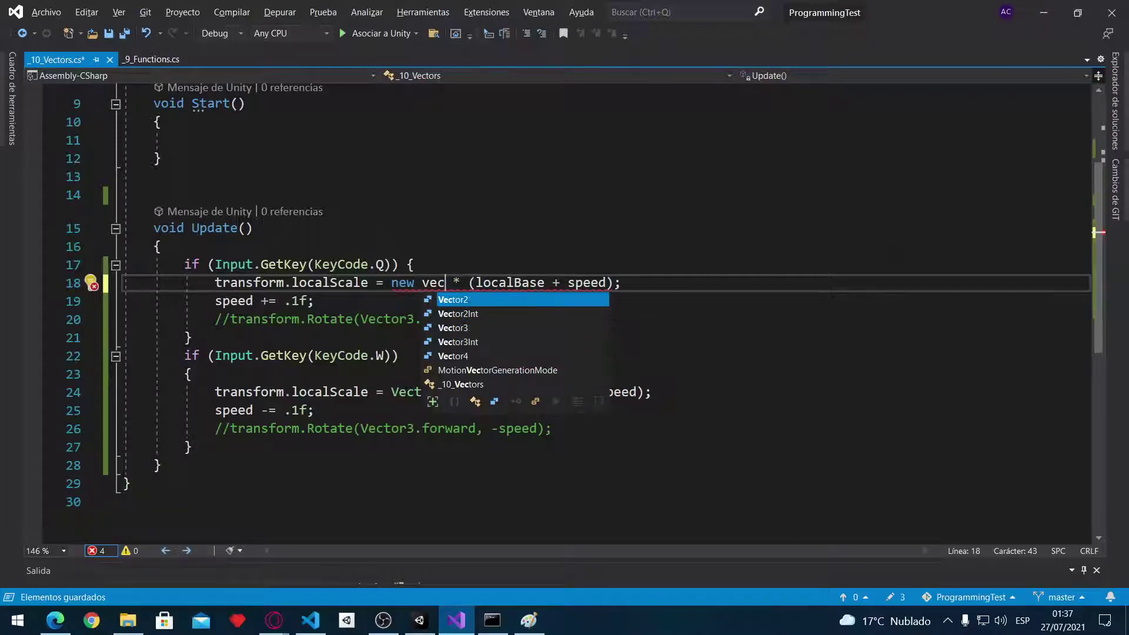
pyautogui.press('Tab')
pyautogui.write('(')
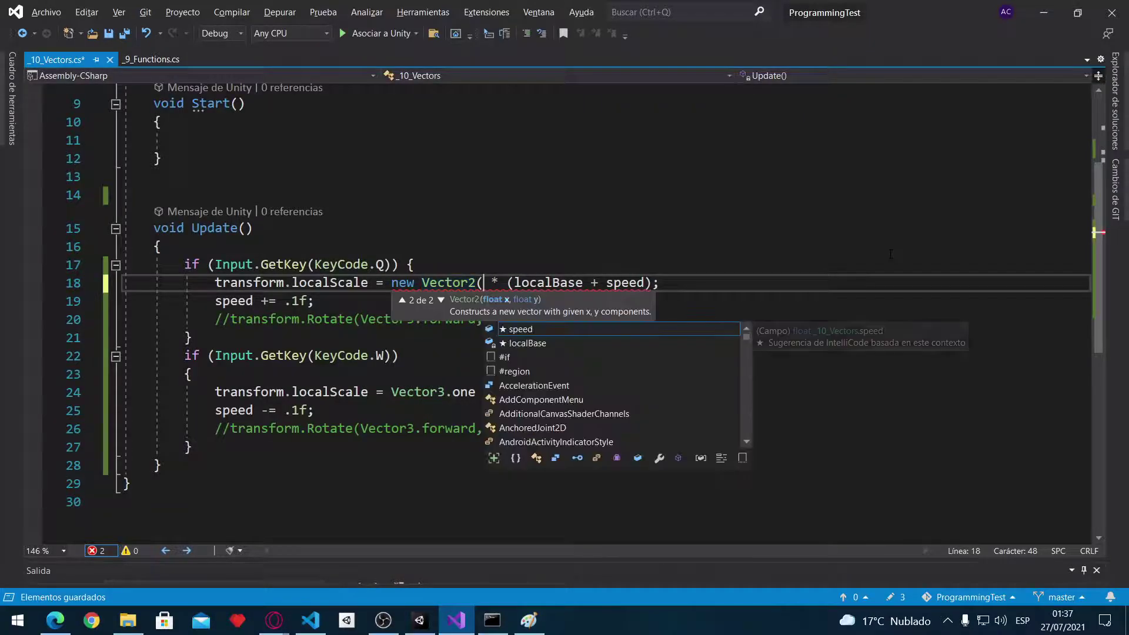
pyautogui.press('Escape')
pyautogui.hotkey('ctrl', 'shift', 'Left')
pyautogui.hotkey('ctrl', 'shift', 'Left')
pyautogui.hotkey('ctrl', 'shift', 'Left')
pyautogui.write('vec')
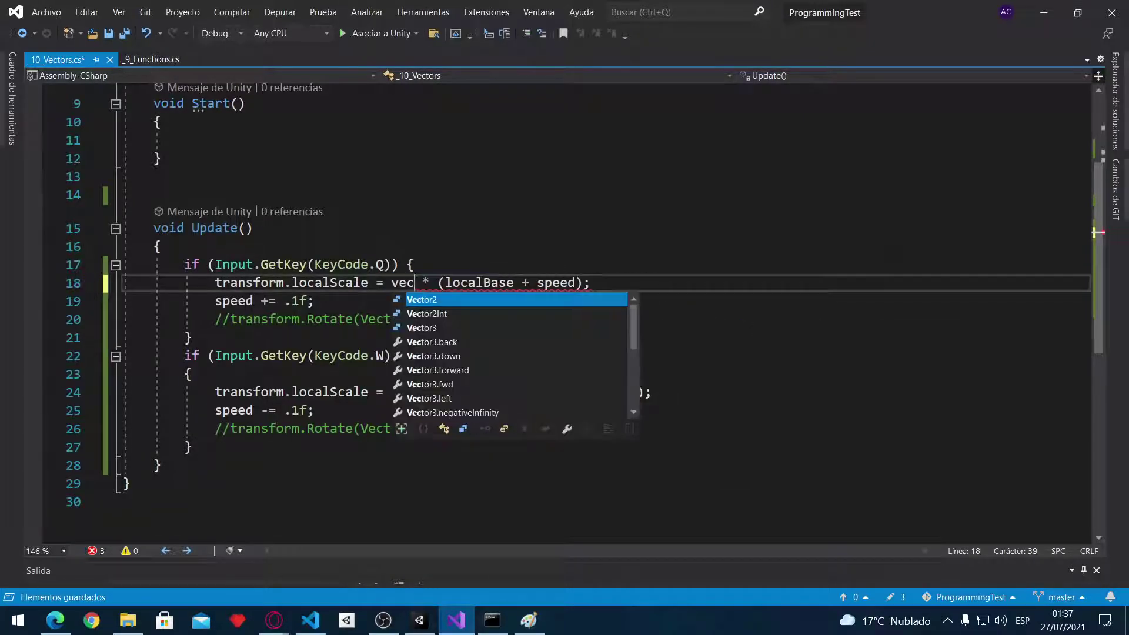
pyautogui.press('Tab')
pyautogui.write('.')
pyautogui.press('Down')
pyautogui.press('Tab')
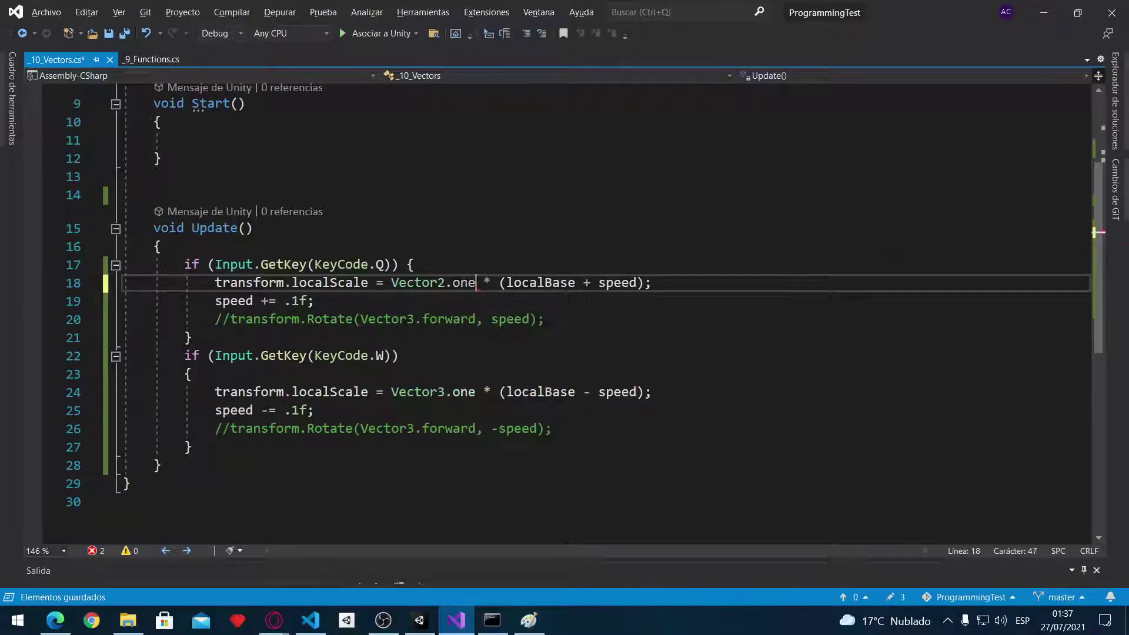
# Replace Vector3 with Vector2 on line 24, save, and view the Unity scene in 3D perspective
pyautogui.doubleClick(425, 289)
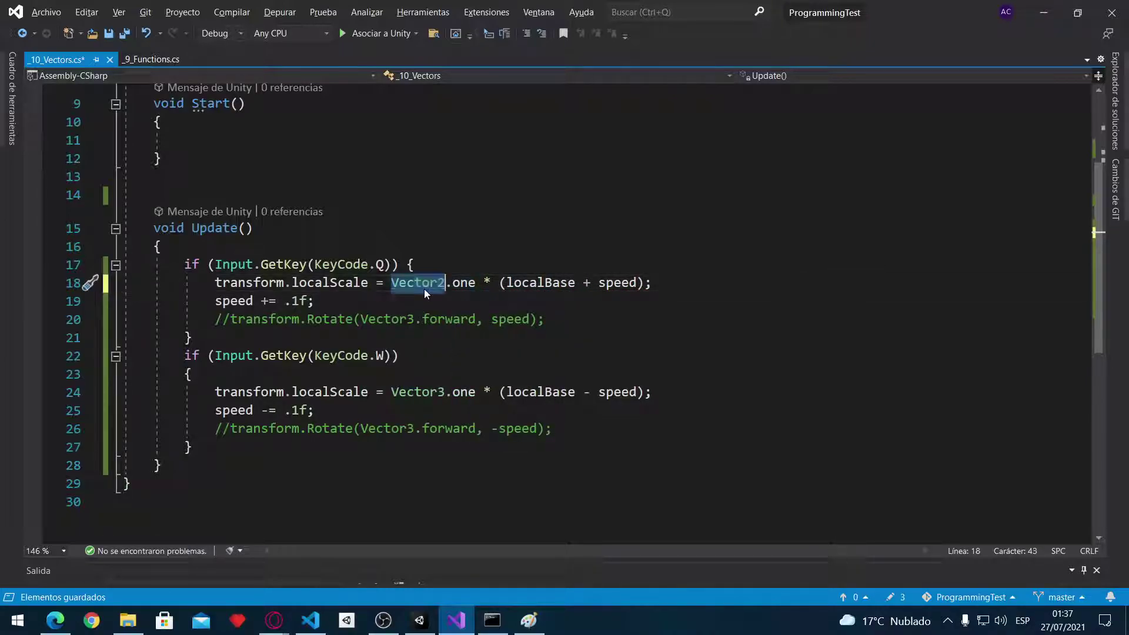
pyautogui.hotkey('ctrl', 'c')
pyautogui.doubleClick(418, 391)
pyautogui.hotkey('ctrl', 'v')
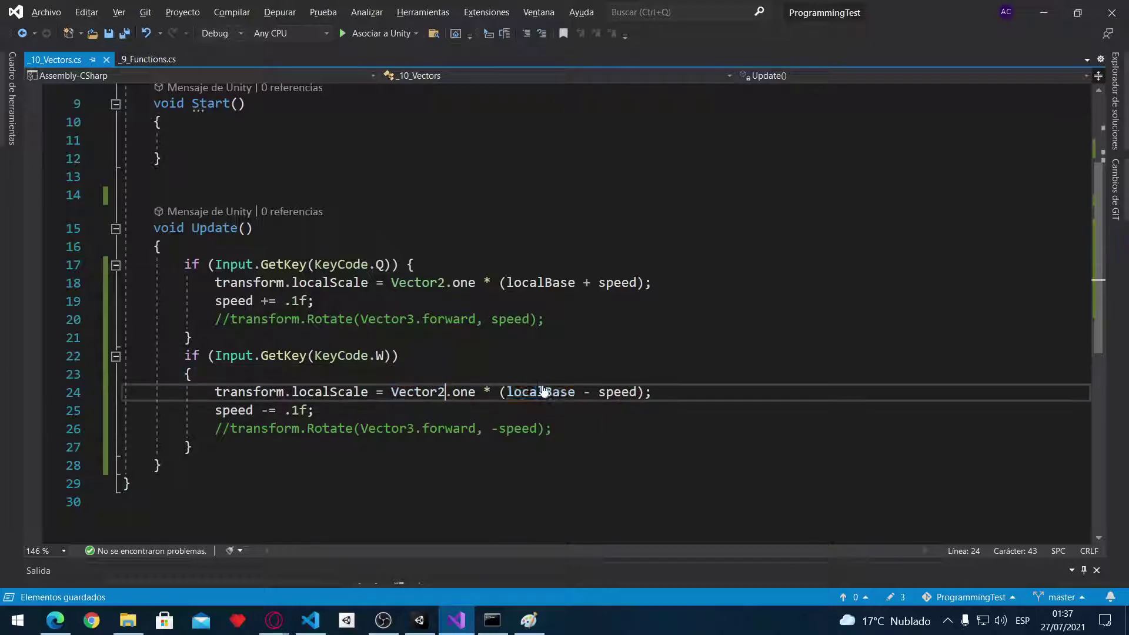
pyautogui.hotkey('ctrl', 's')
pyautogui.hotkey('alt', 'Tab')
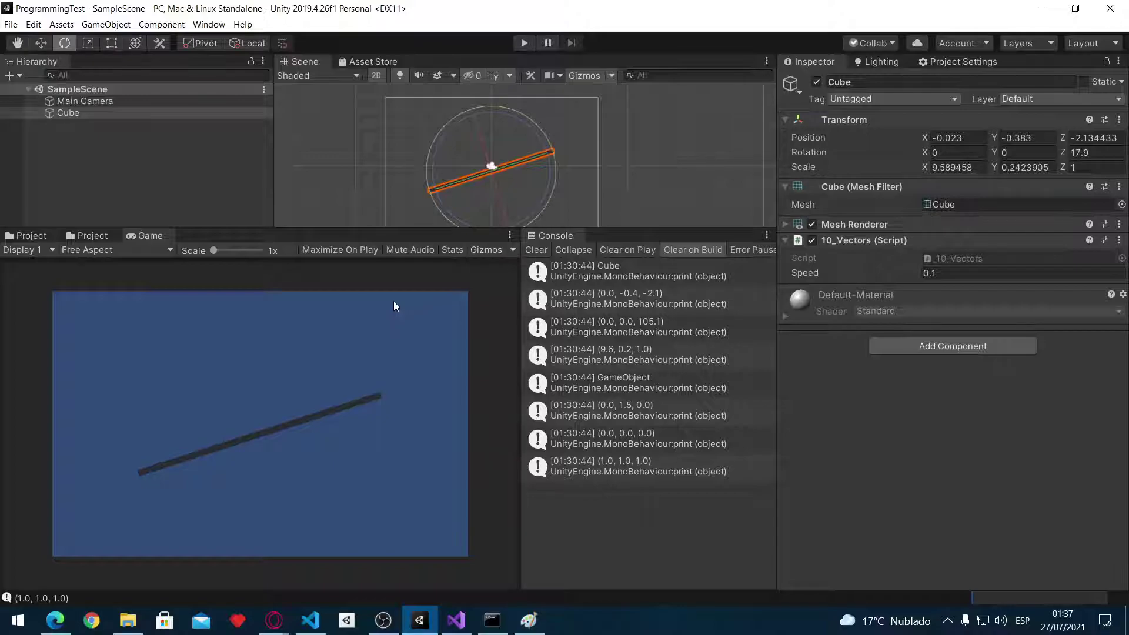
pyautogui.click(121, 104)
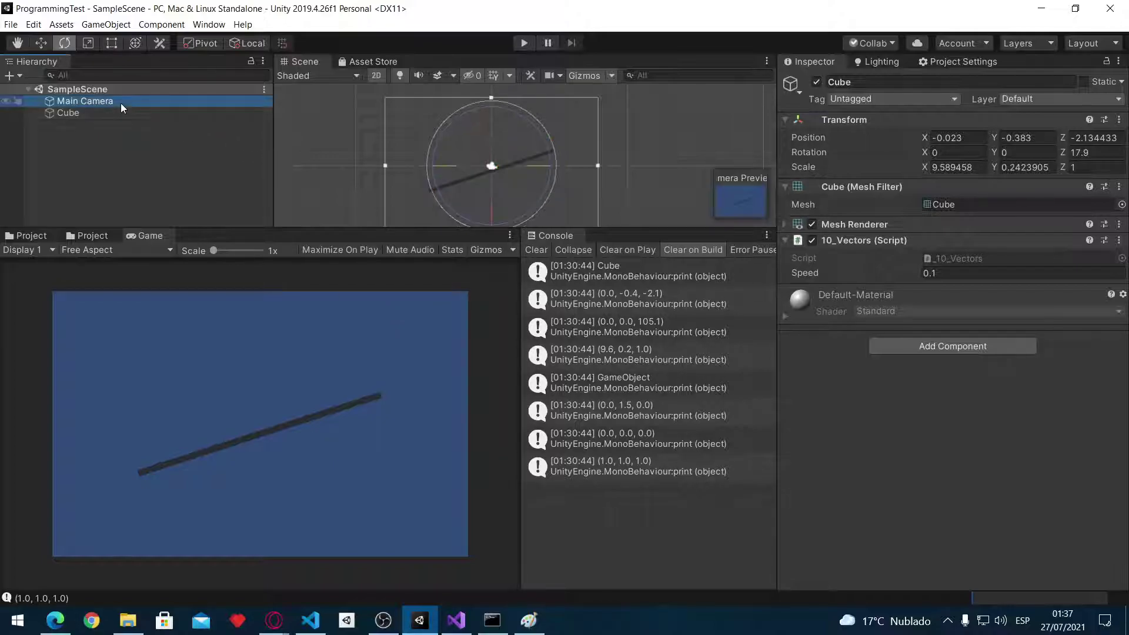
pyautogui.click(376, 75)
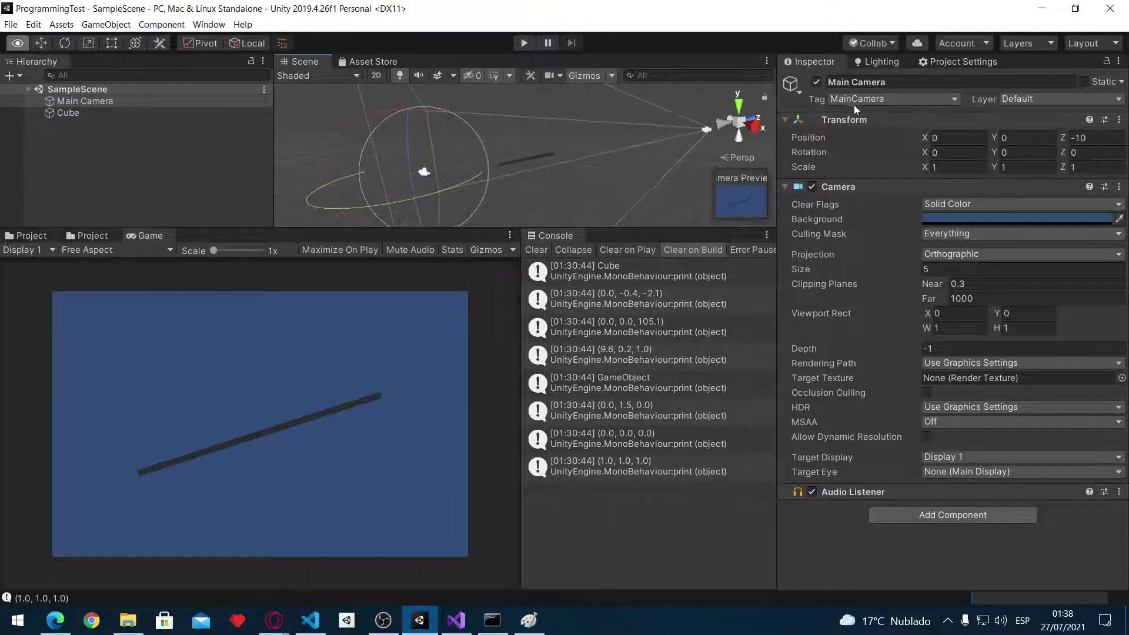
# Undo three edits so the scale lines read Vector3.one again, then return to Unity
pyautogui.hotkey('alt', 'Tab')
pyautogui.hotkey('ctrl', 'z')
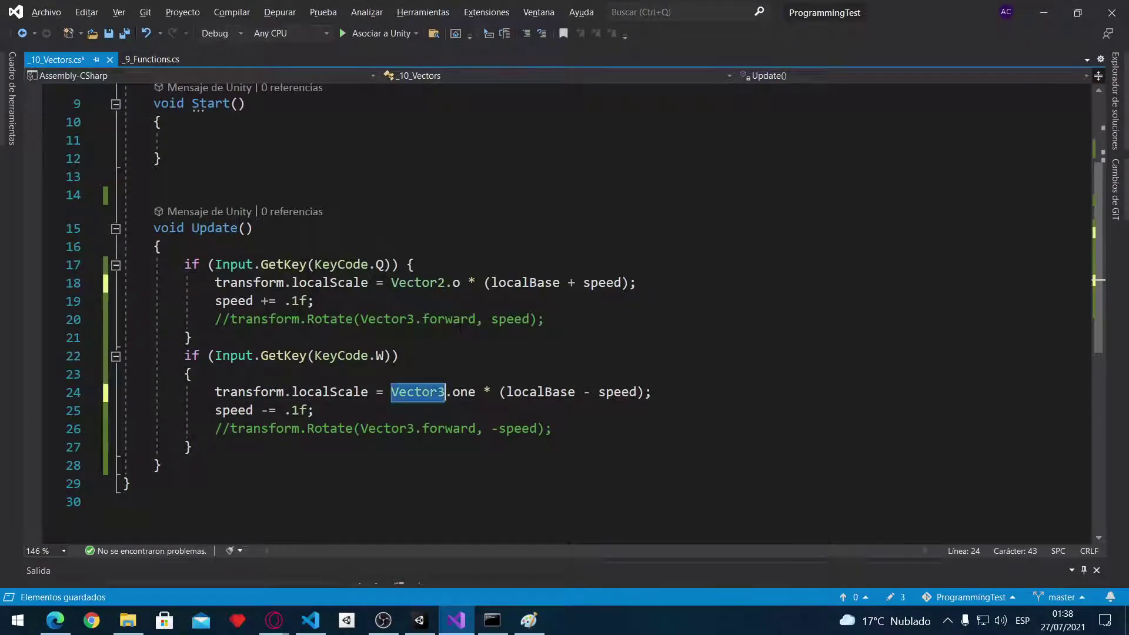
pyautogui.hotkey('ctrl', 'z')
pyautogui.hotkey('ctrl', 'z')
pyautogui.hotkey('ctrl', 'z')
pyautogui.hotkey('ctrl', 'z')
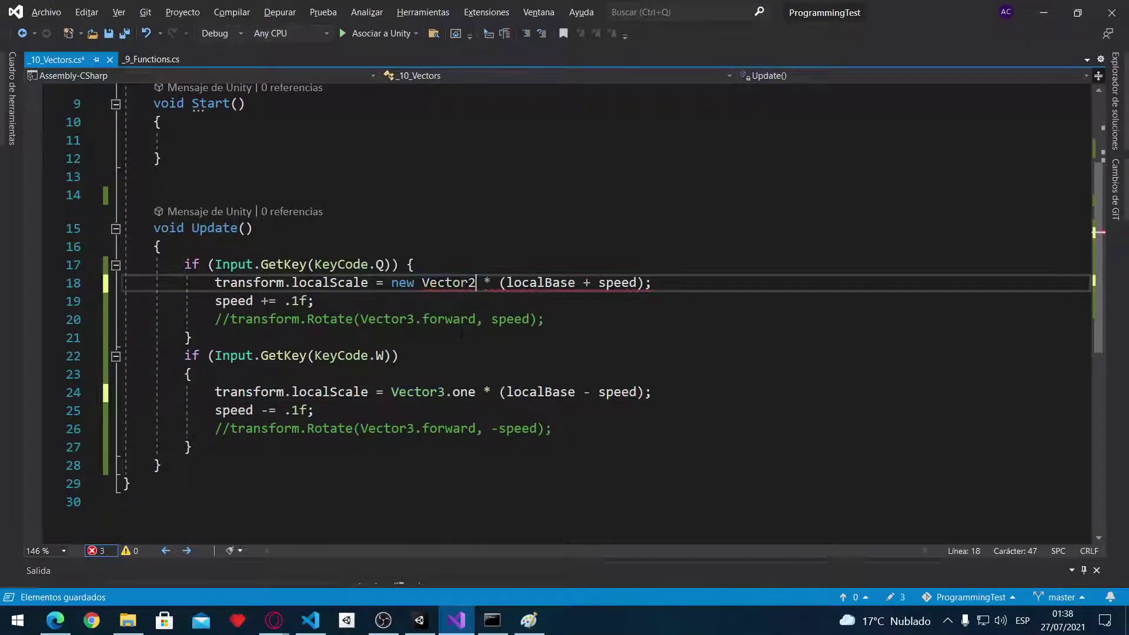
pyautogui.hotkey('ctrl', 'z')
pyautogui.hotkey('ctrl', 'z')
pyautogui.hotkey('ctrl', 'z')
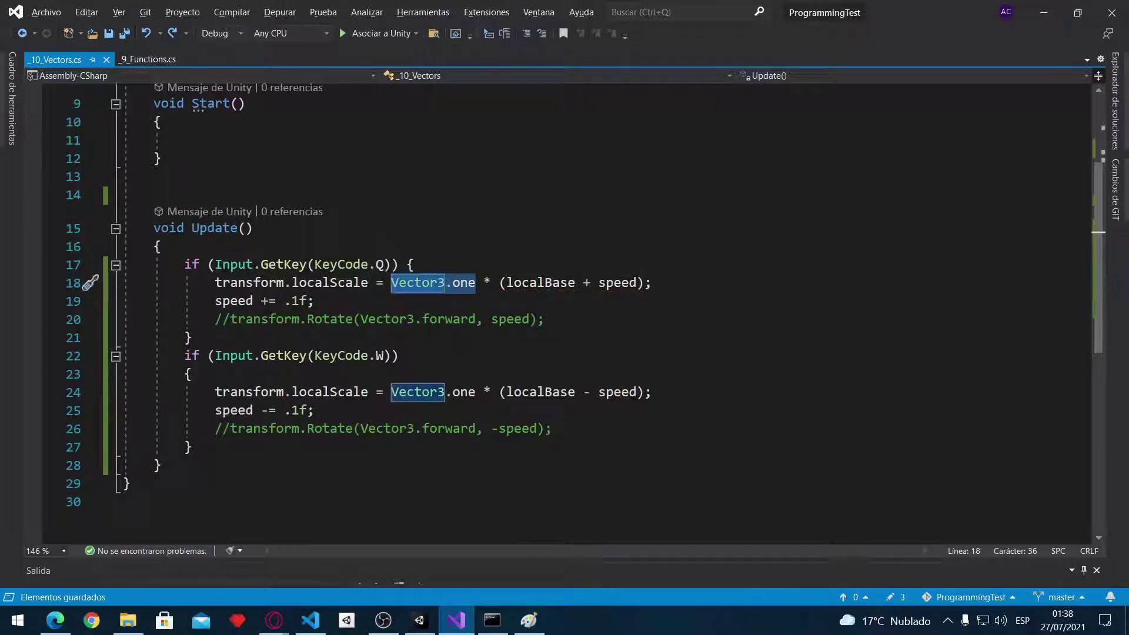
pyautogui.hotkey('alt', 'Tab')
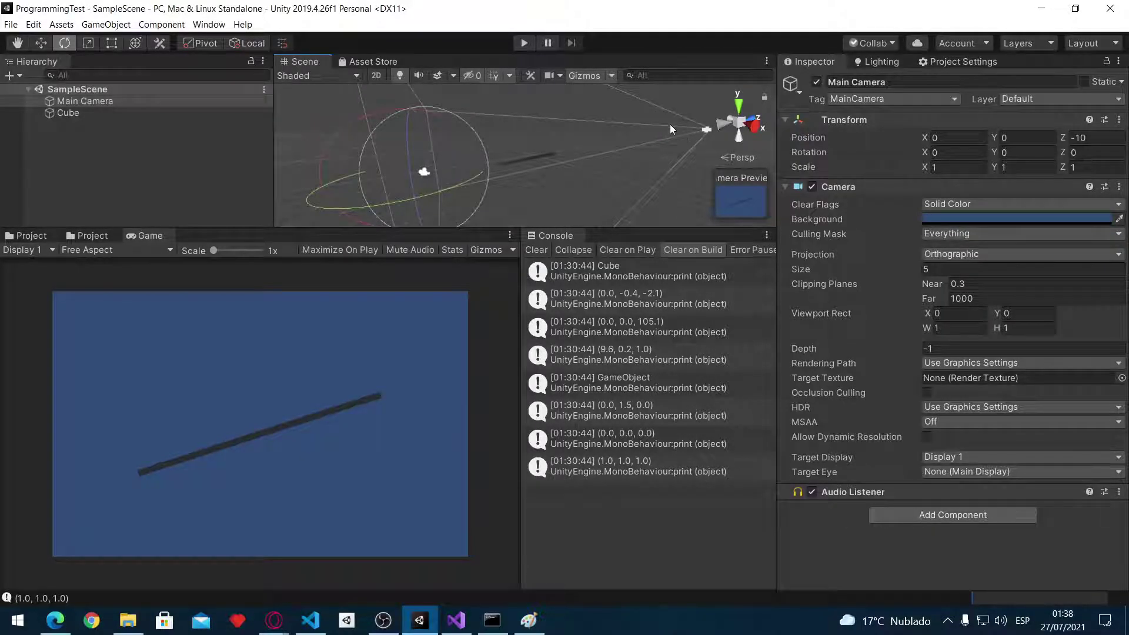
# Play the scene and set the Main Camera's near clipping plane to 0.001
pyautogui.click(529, 48)
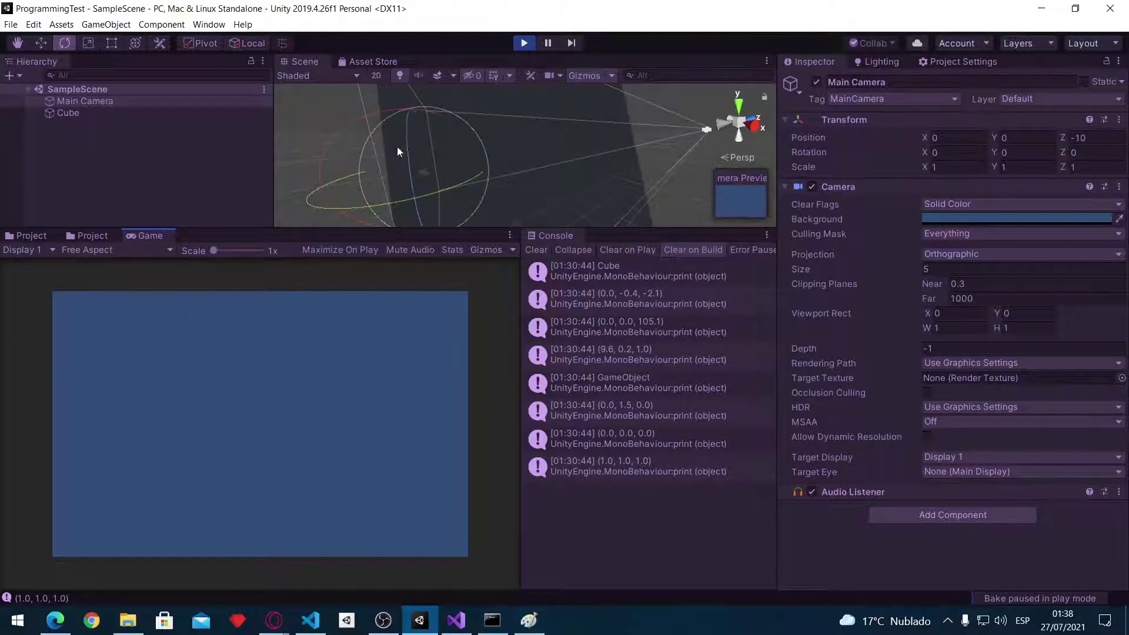
pyautogui.keyDown('alt'); pyautogui.moveTo(446, 154); pyautogui.dragTo(541, 147); pyautogui.keyUp('alt')
pyautogui.click(105, 105)
pyautogui.moveTo(565, 151); pyautogui.dragTo(436, 200, button='middle')
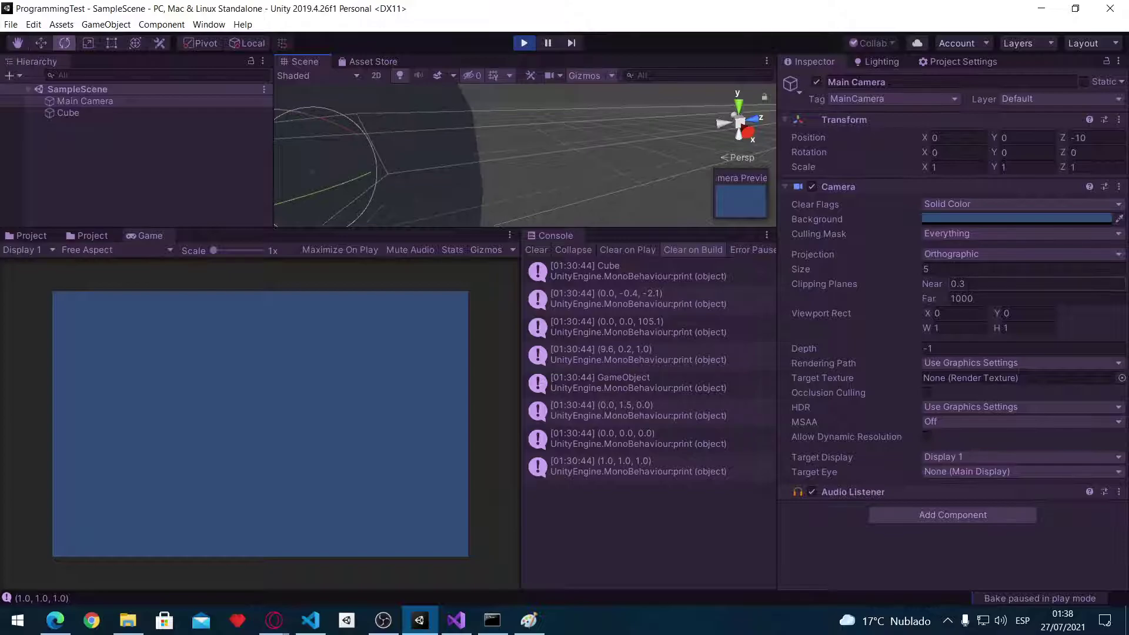
pyautogui.click(958, 284)
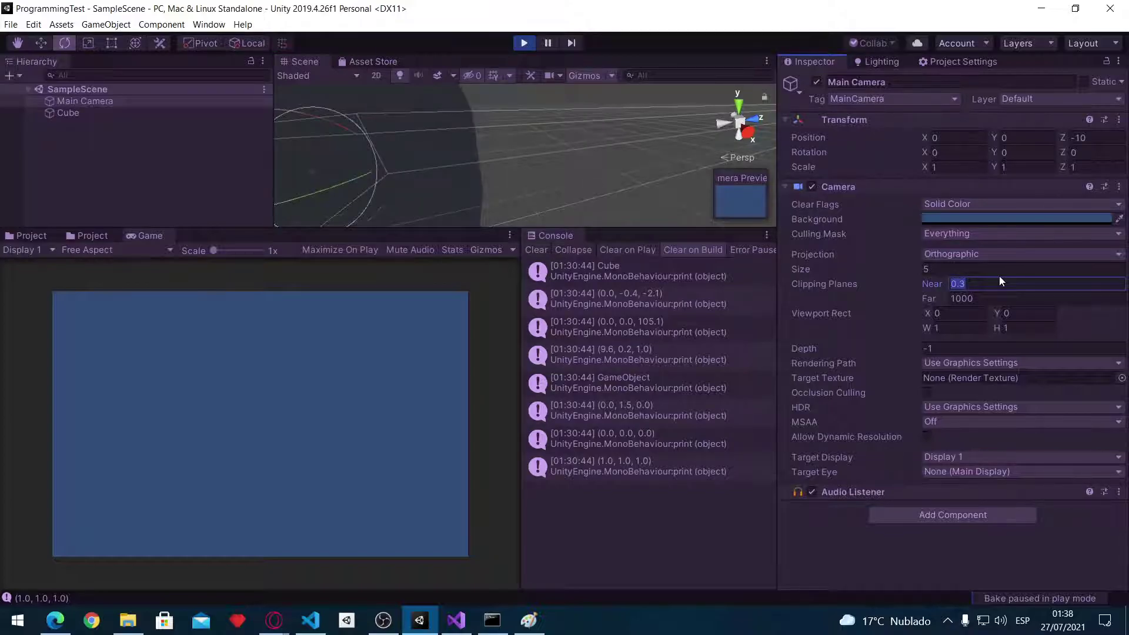
pyautogui.write('0')
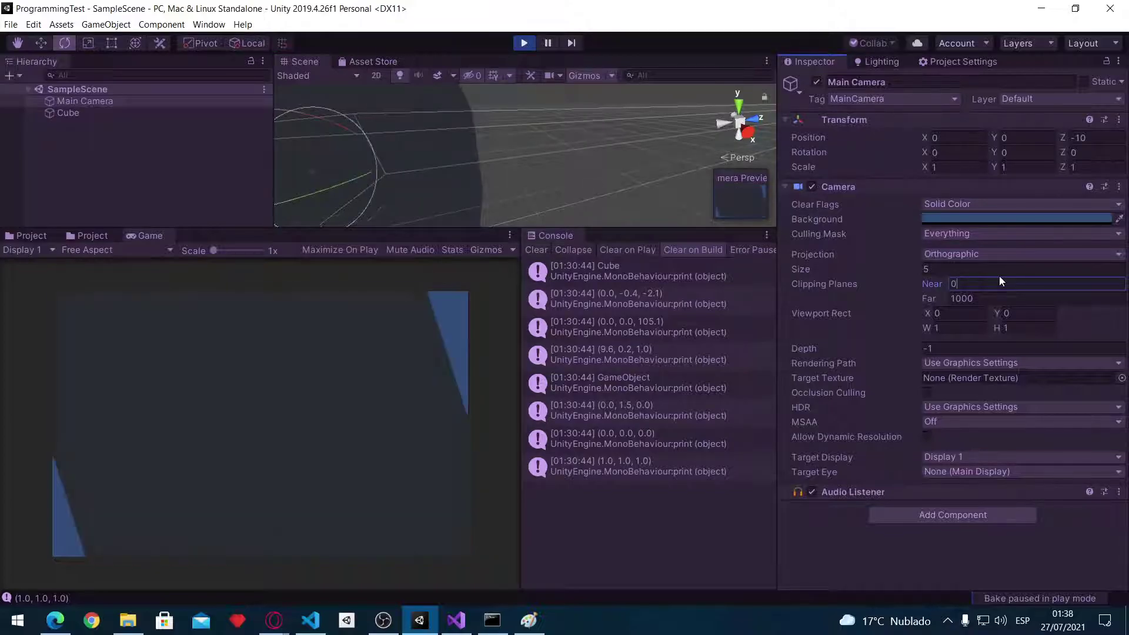
pyautogui.write('.001')
pyautogui.click(409, 375)
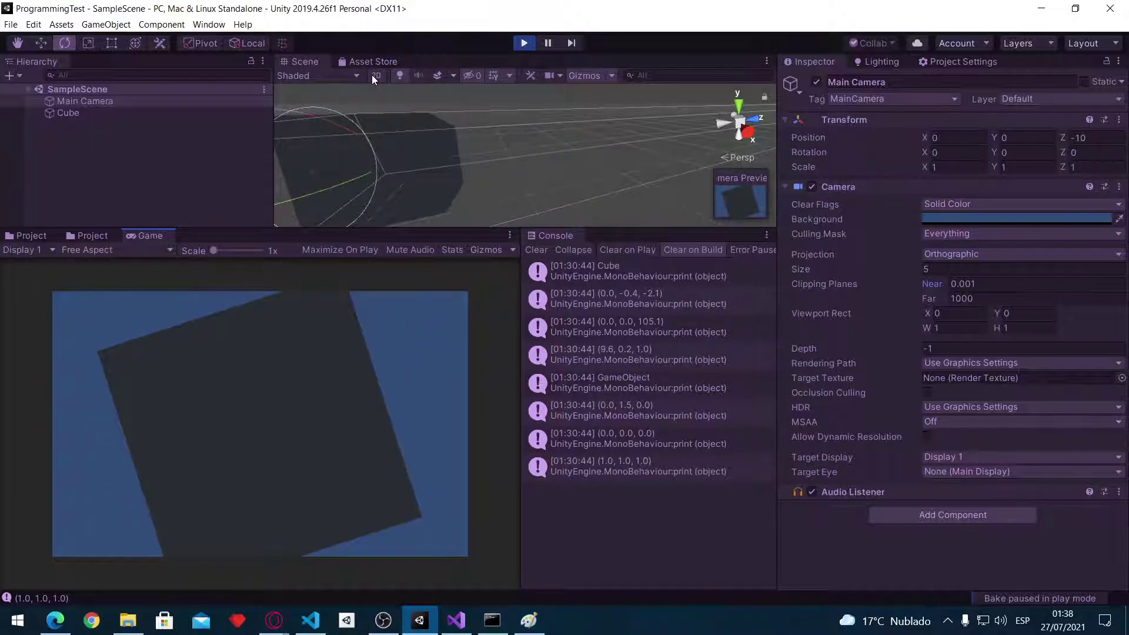
# Switch the Scene view back to 2D, stop playing, and return to Visual Studio
pyautogui.click(371, 75)
pyautogui.click(524, 43)
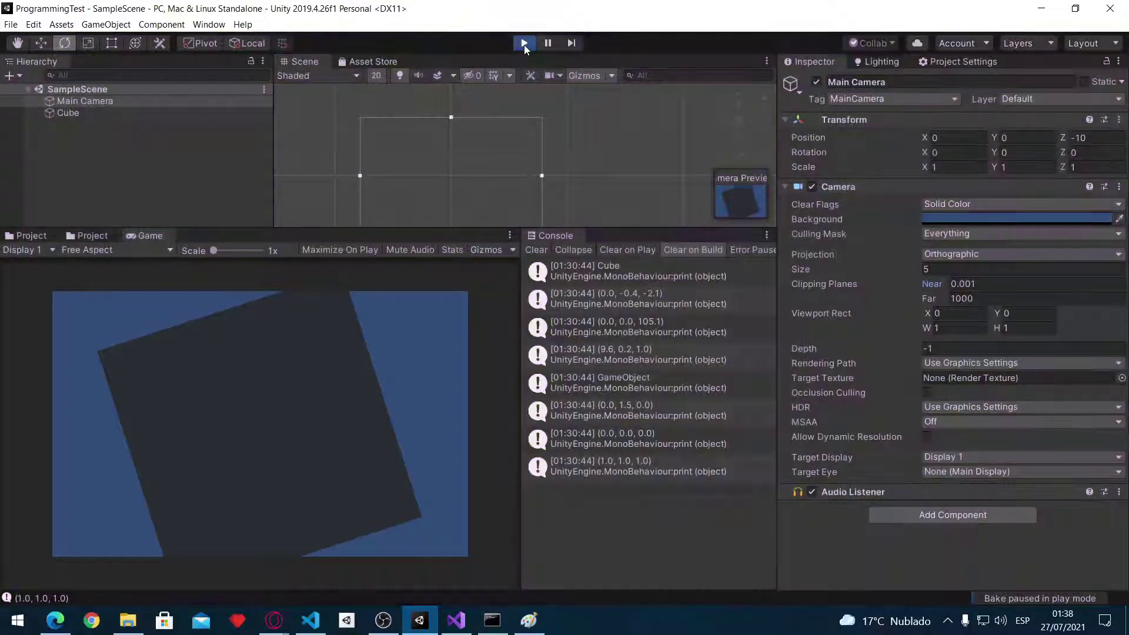
pyautogui.hotkey('alt', 'Tab')
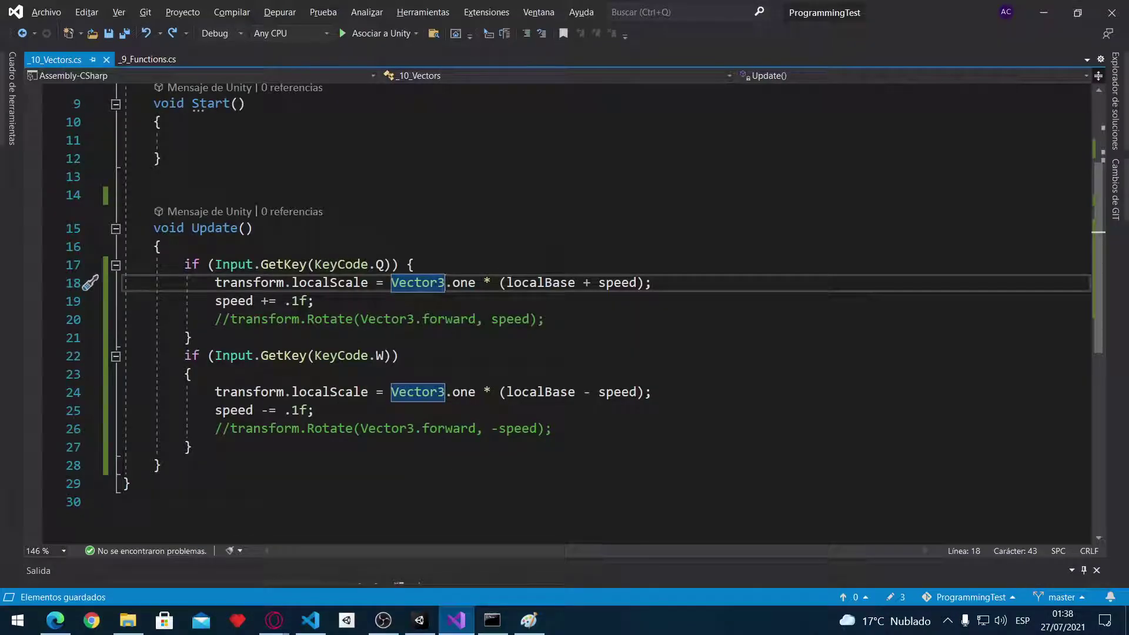
# Change Vector3 to Vector2 on lines 18 and 24, then test the scaling in Unity
pyautogui.press('BackSpace')
pyautogui.write('2')
pyautogui.press('Down')
pyautogui.press('Down')
pyautogui.press('Down')
pyautogui.press('Down')
pyautogui.press('Down')
pyautogui.press('BackSpace')
pyautogui.write('2')
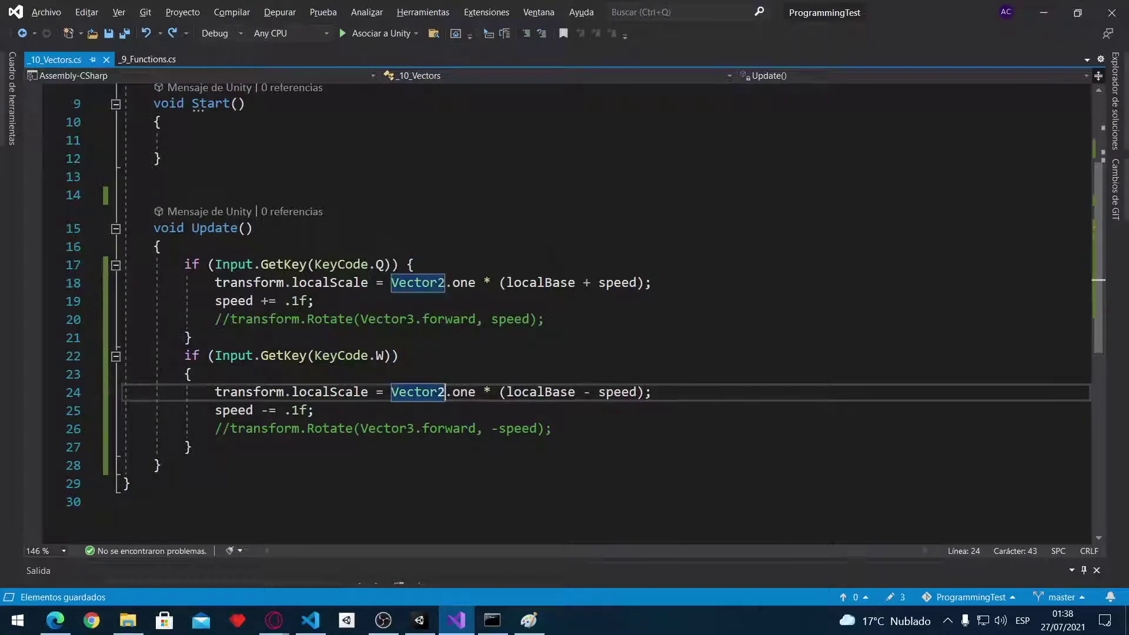
pyautogui.hotkey('alt', 'Tab')
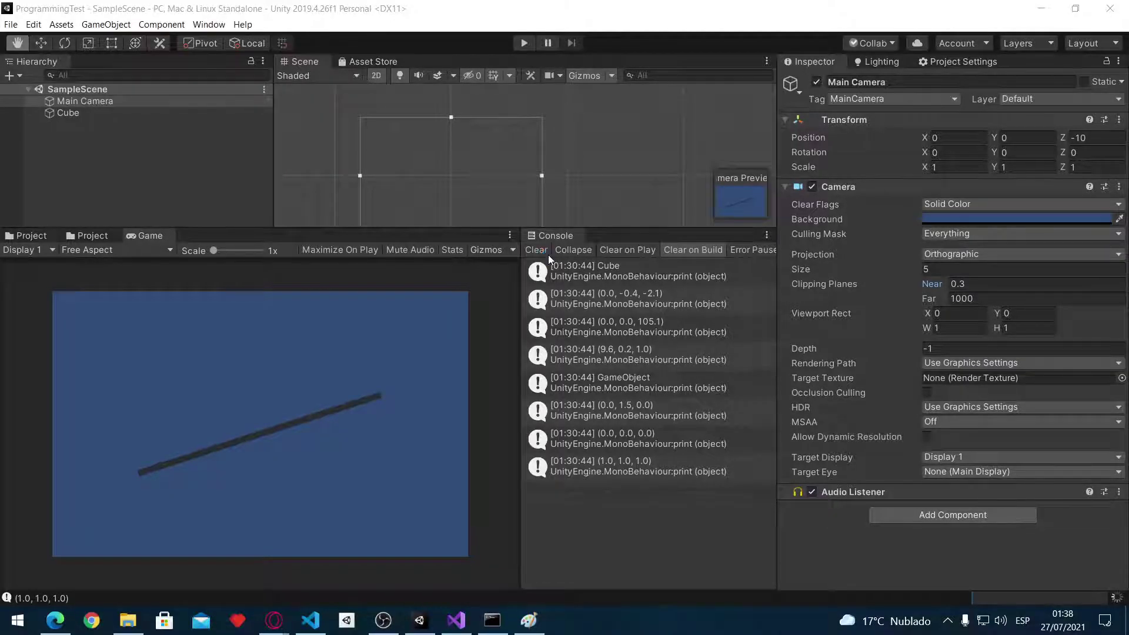
pyautogui.hotkey('ctrl', 'p')
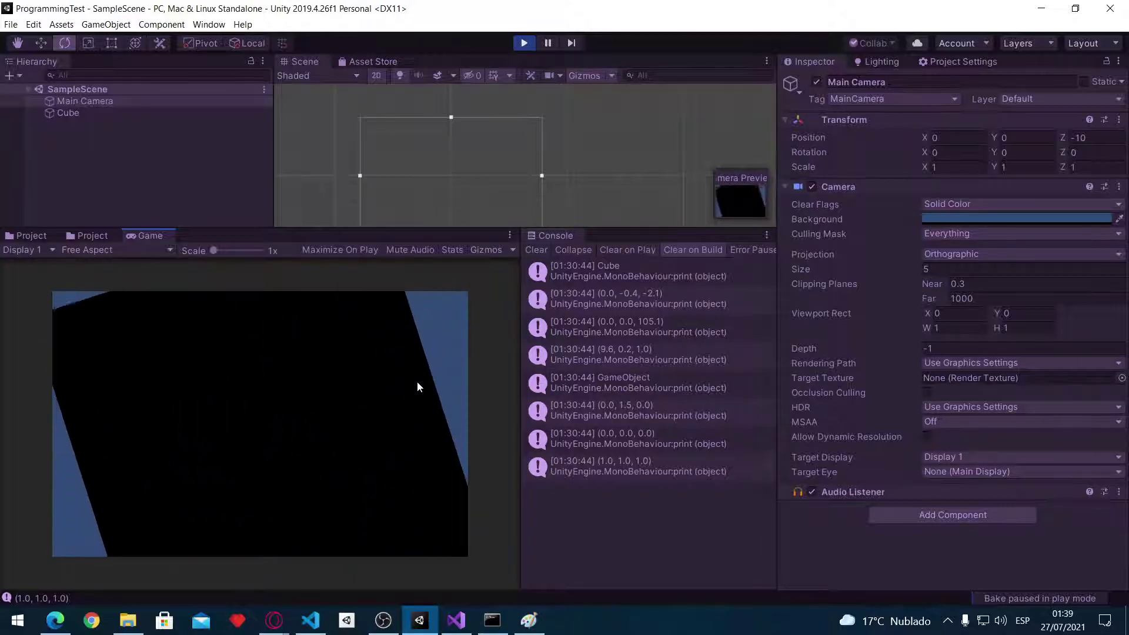
pyautogui.hotkey('alt', 'Tab')
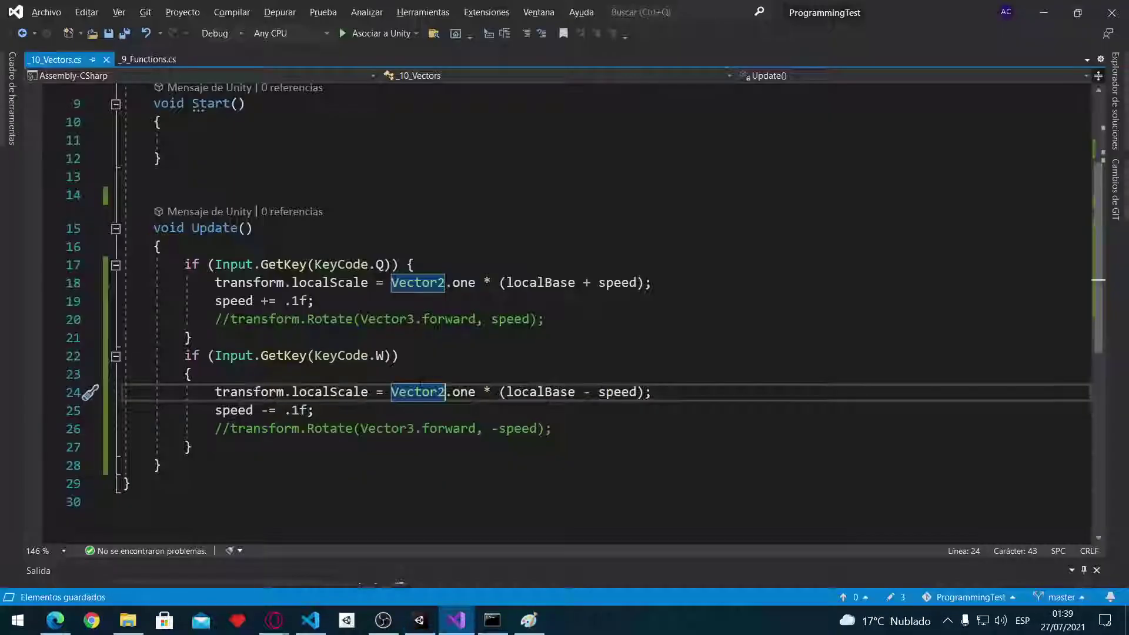
# Uncomment the transform.Rotate calls on lines 20 and 26 and save the script
pyautogui.click(576, 321)
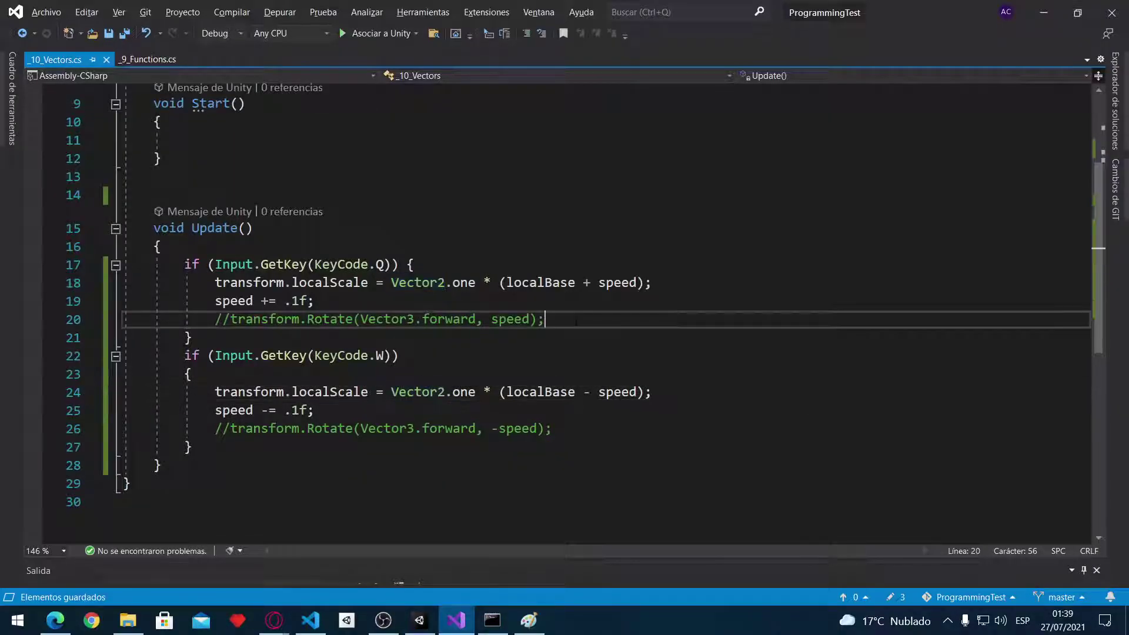
pyautogui.hotkey('ctrl', 'k')
pyautogui.hotkey('ctrl', 'u')
pyautogui.click(596, 428)
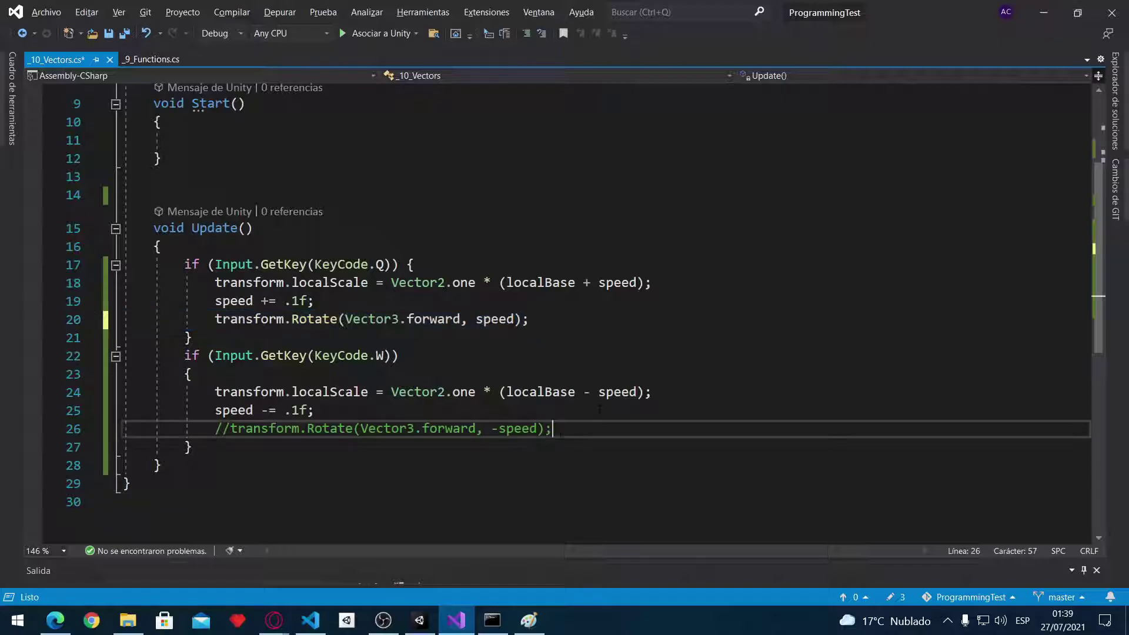
pyautogui.hotkey('ctrl', 'k')
pyautogui.hotkey('ctrl', 'u')
pyautogui.hotkey('ctrl', 's')
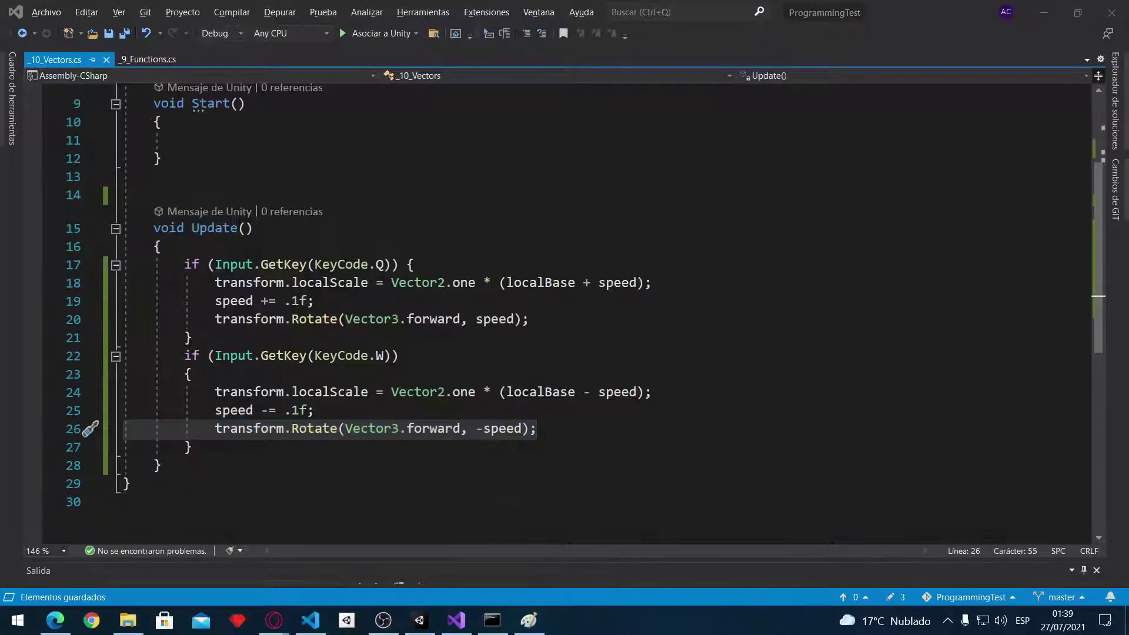
pyautogui.hotkey('alt', 'Tab')
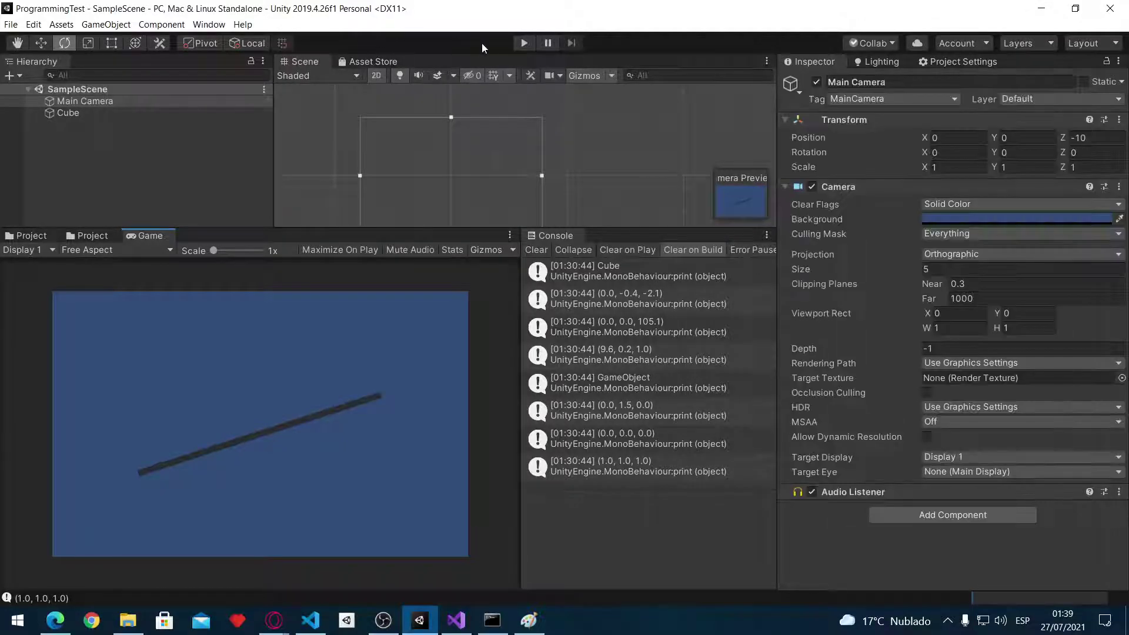
pyautogui.click(523, 43)
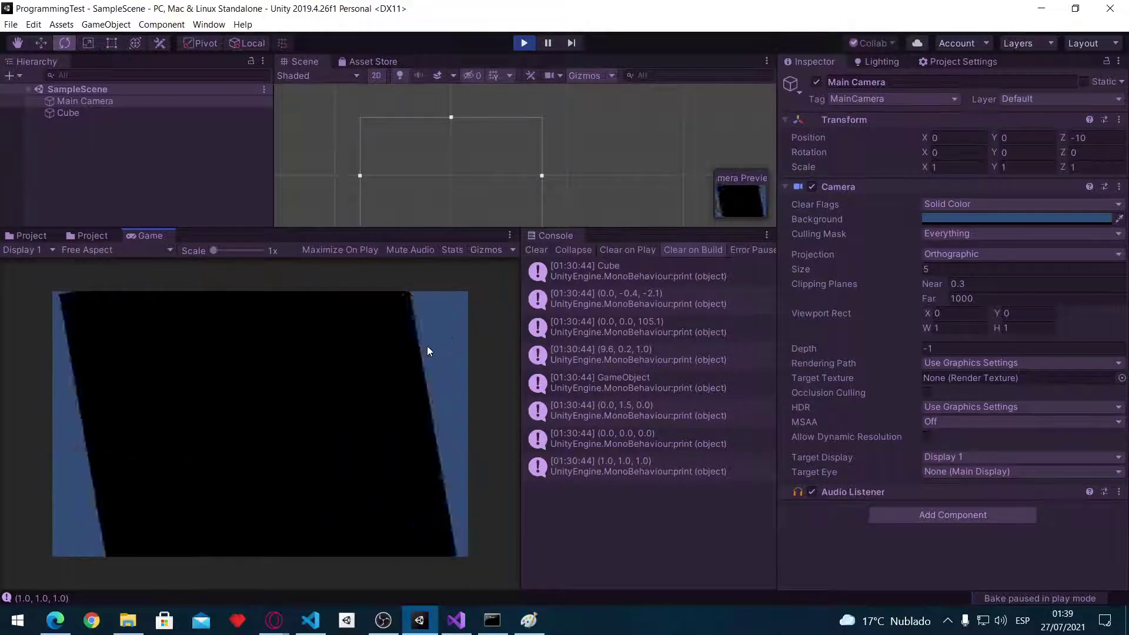
pyautogui.hotkey('ctrl', 'p')
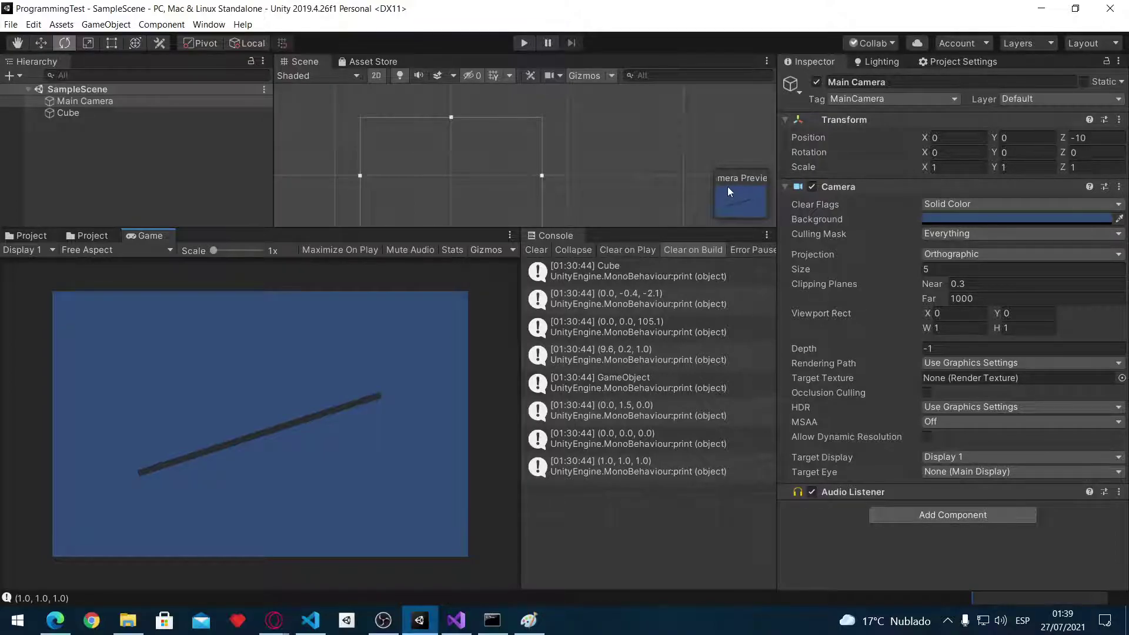
pyautogui.hotkey('alt', 'Tab')
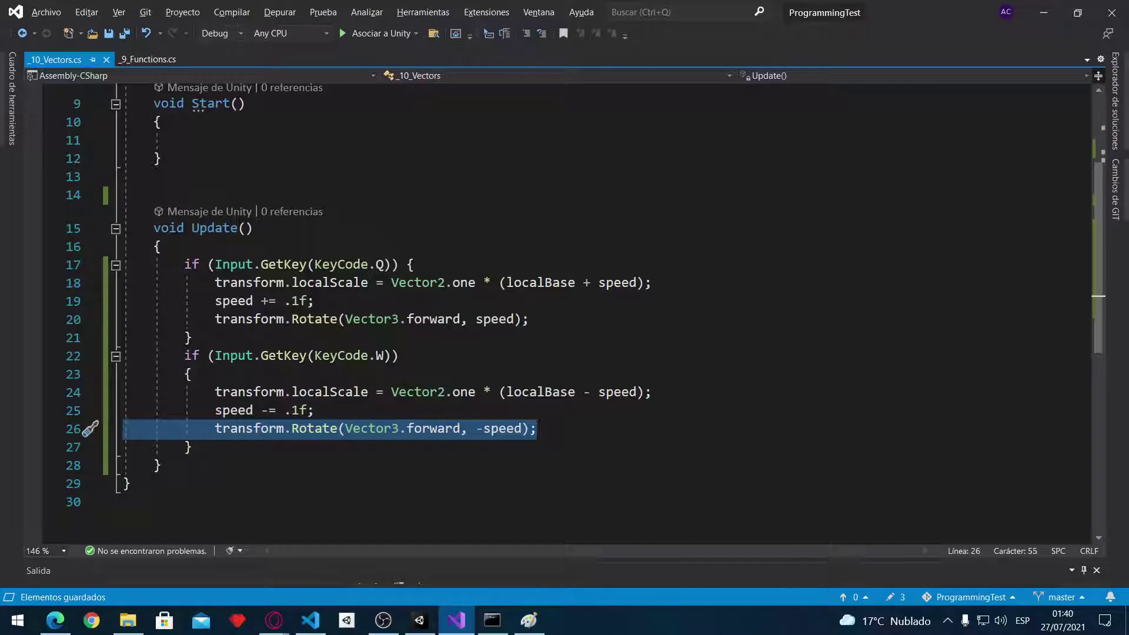
pyautogui.hotkey('alt', 'Tab')
pyautogui.click(482, 319)
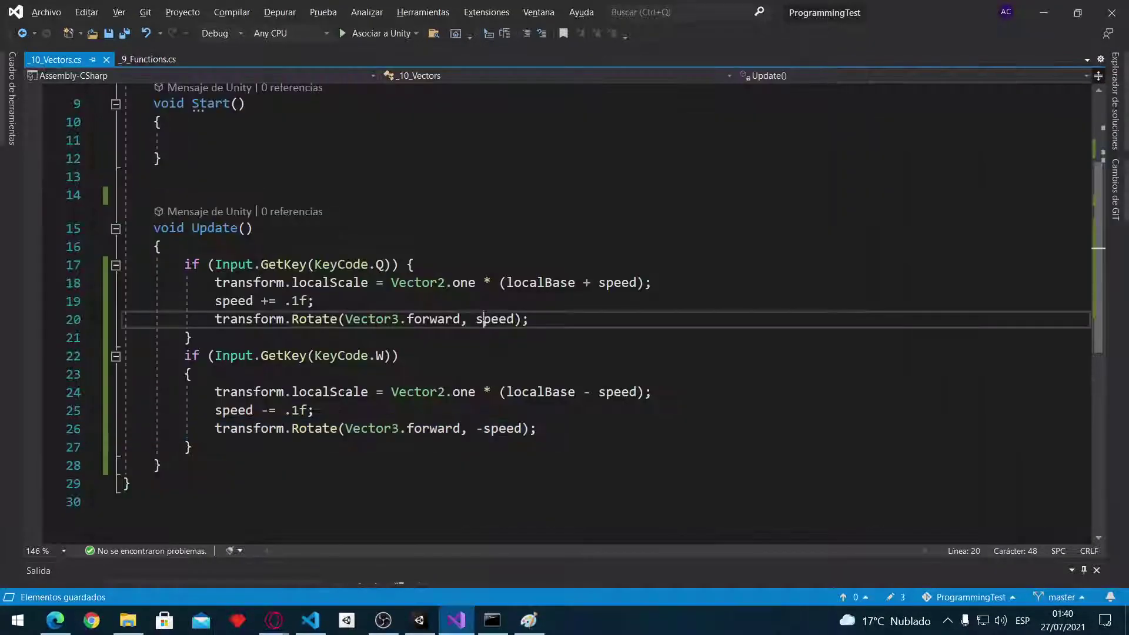
pyautogui.hotkey('alt', 'Tab')
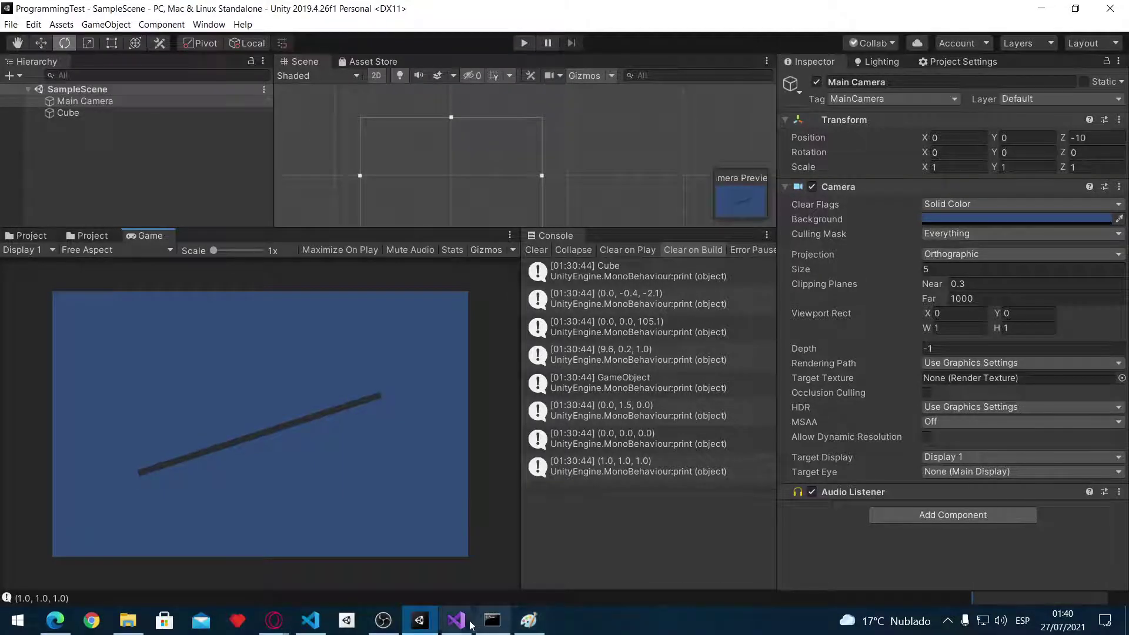
# Clear the Git Bash terminal and stage all changes with git add
pyautogui.click(491, 621)
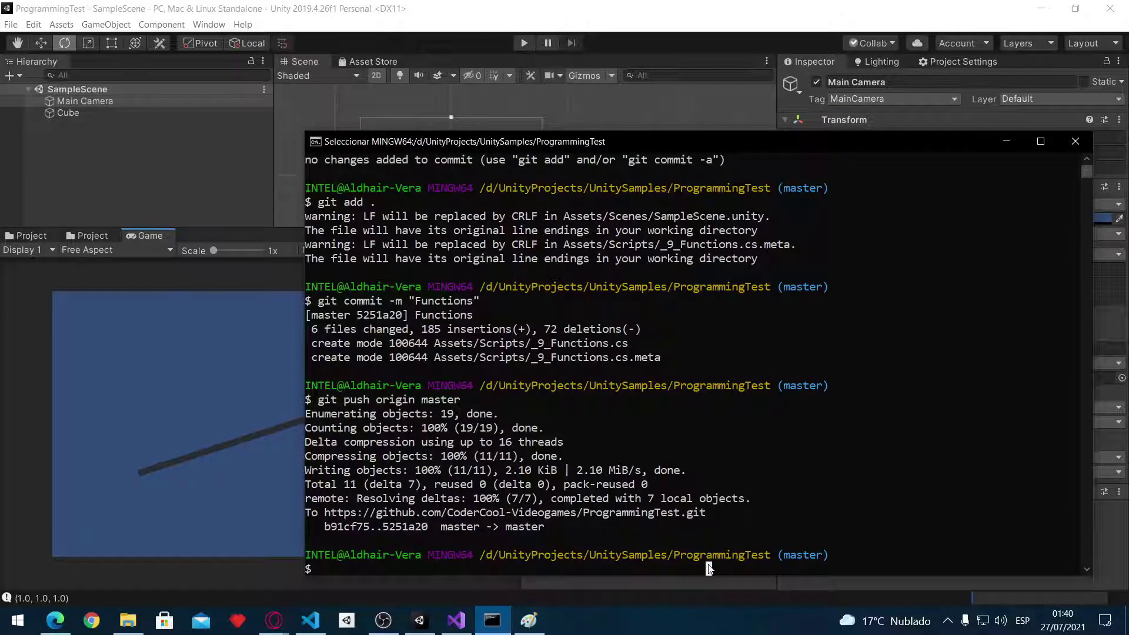
pyautogui.write('clear')
pyautogui.press('Return')
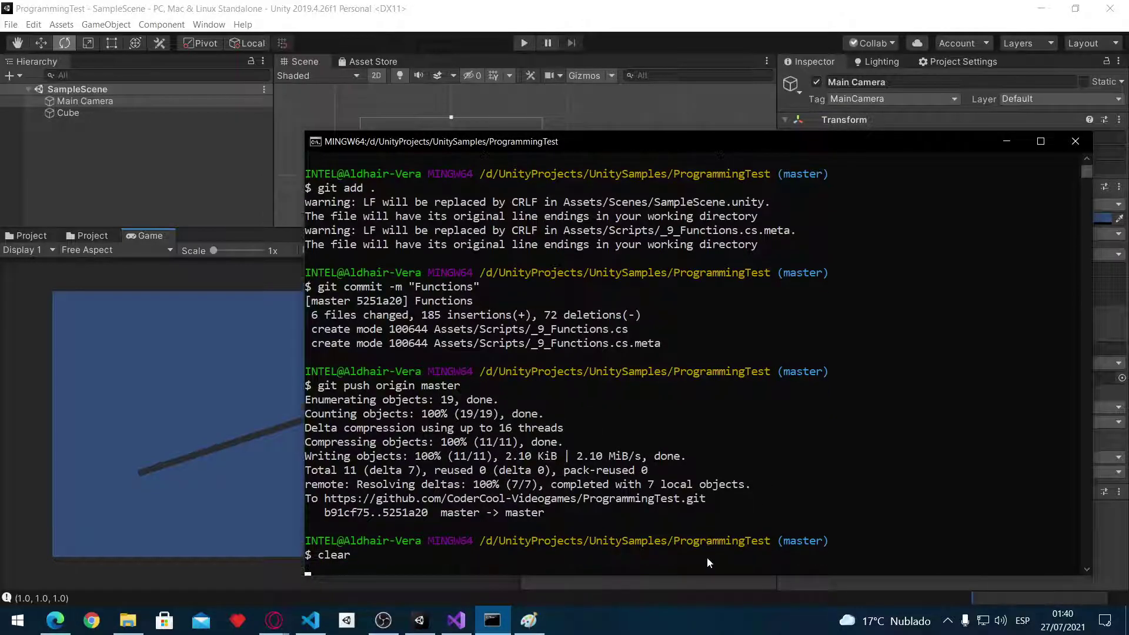
pyautogui.write('git sta')
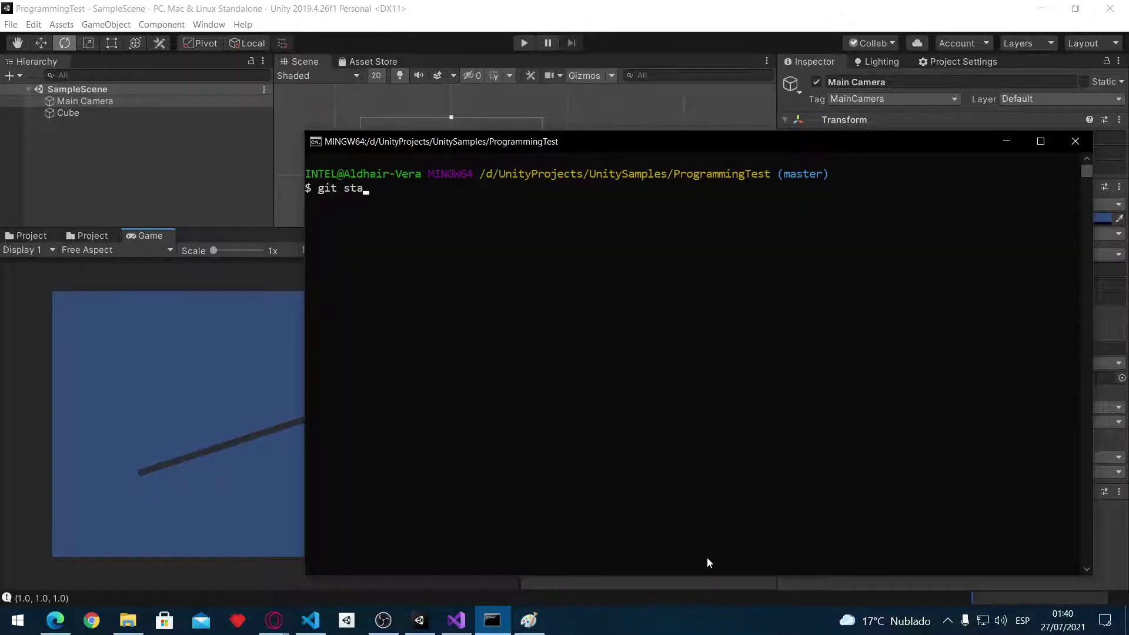
pyautogui.press('BackSpace')
pyautogui.press('BackSpace')
pyautogui.press('BackSpace')
pyautogui.write('add .')
pyautogui.press('Return')
# Commit the changes with message "Vectors" and push to origin master
pyautogui.write('git ')
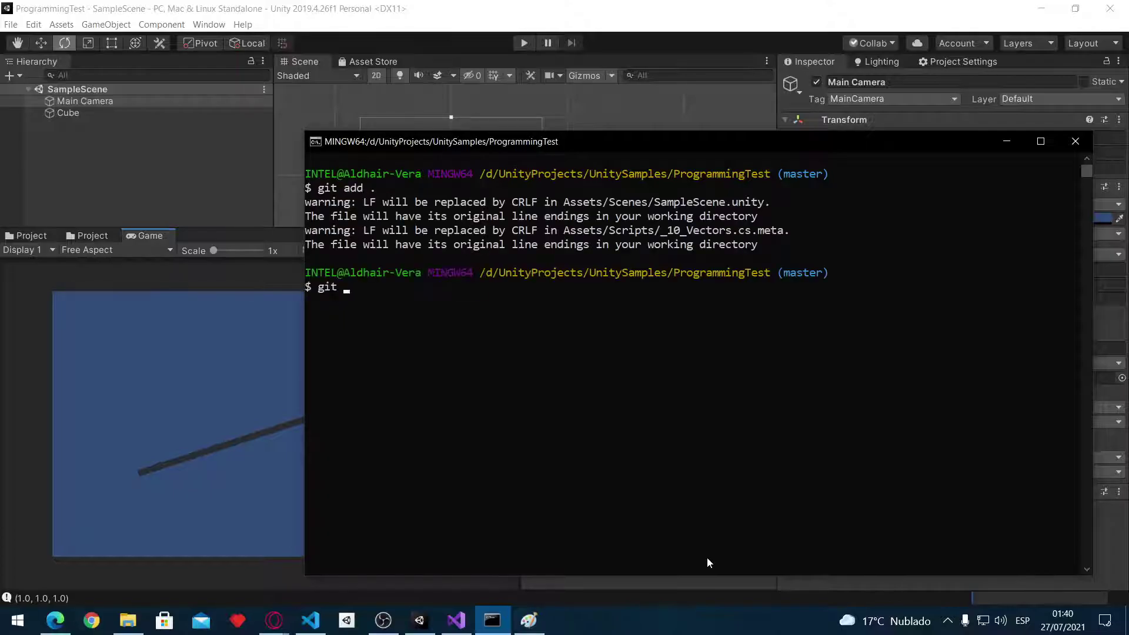
pyautogui.write('commit -{m')
pyautogui.press('BackSpace')
pyautogui.press('BackSpace')
pyautogui.write('m')
pyautogui.hotkey('alt', 'Tab')
pyautogui.hotkey('alt', 'Tab')
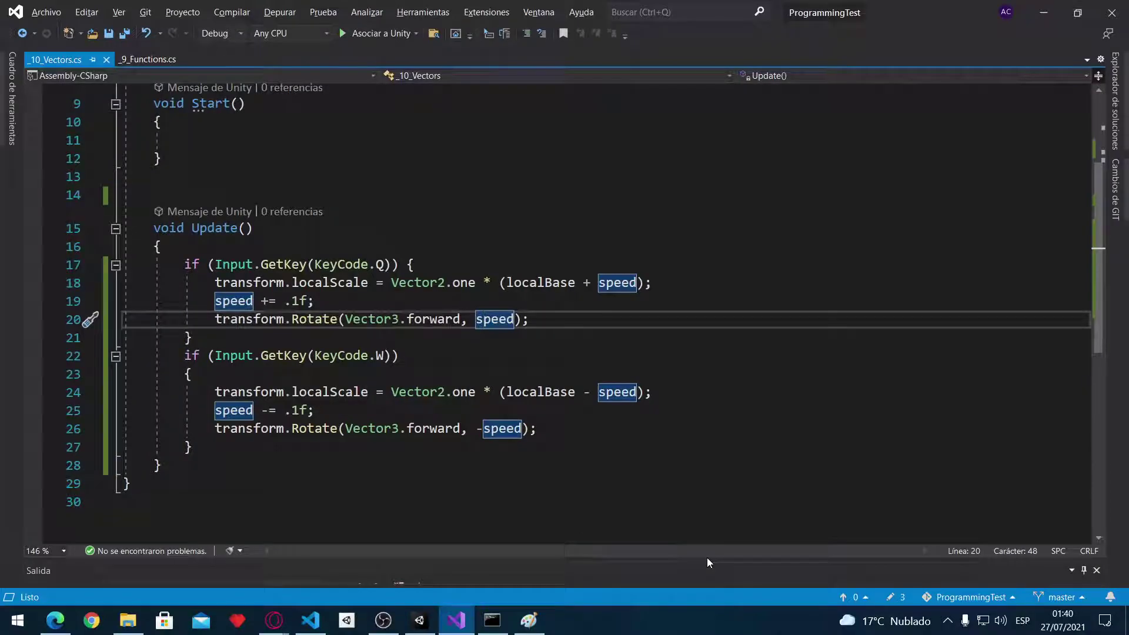
pyautogui.hotkey('alt', 'Tab')
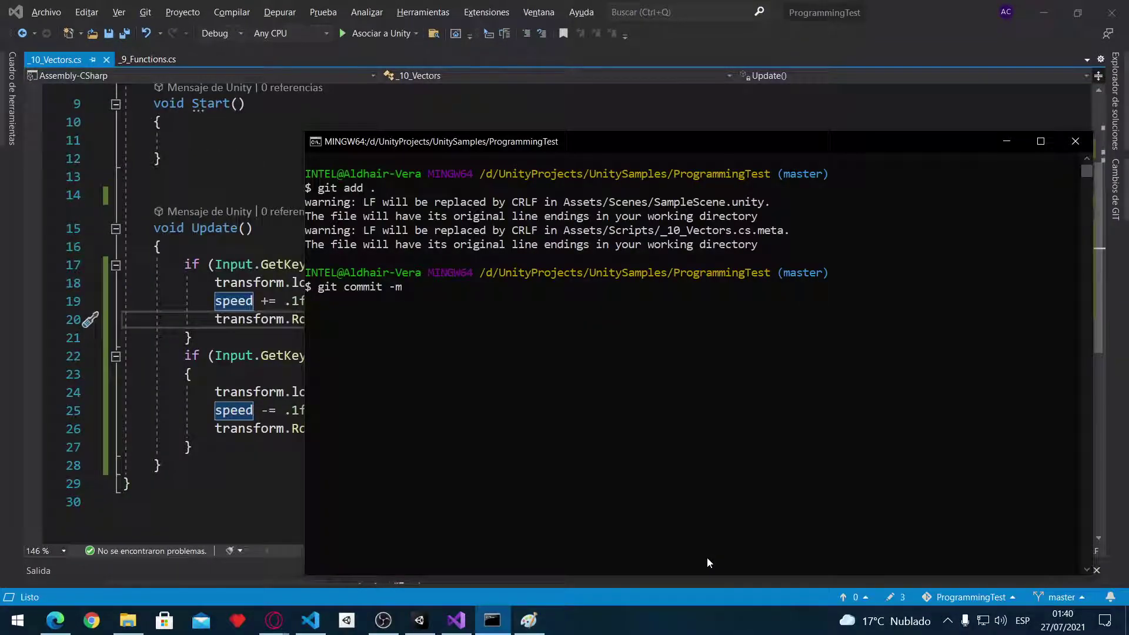
pyautogui.write('Vector')
pyautogui.press('BackSpace')
pyautogui.press('BackSpace')
pyautogui.write('tors"')
pyautogui.press('Return')
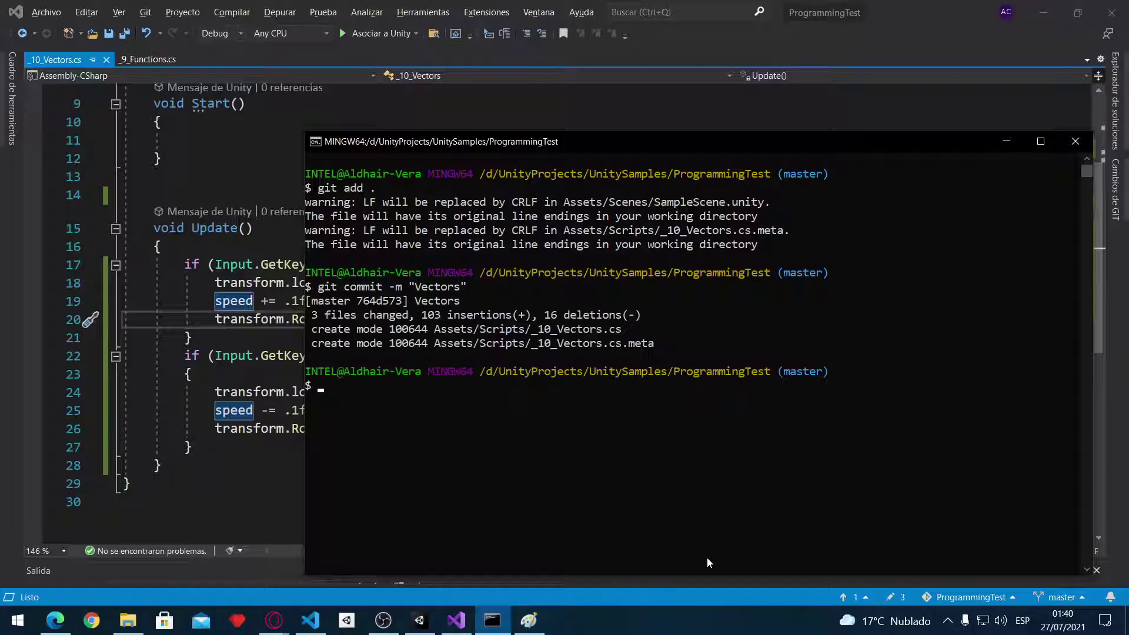
pyautogui.write('git push origin mas')
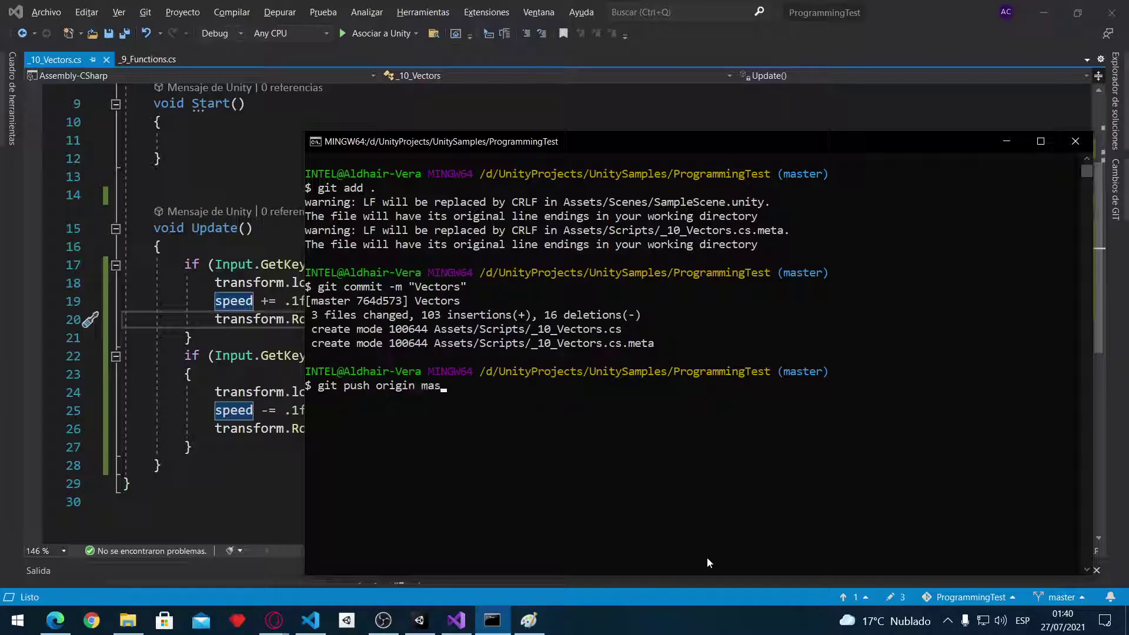
pyautogui.write('ter')
pyautogui.press('Return')
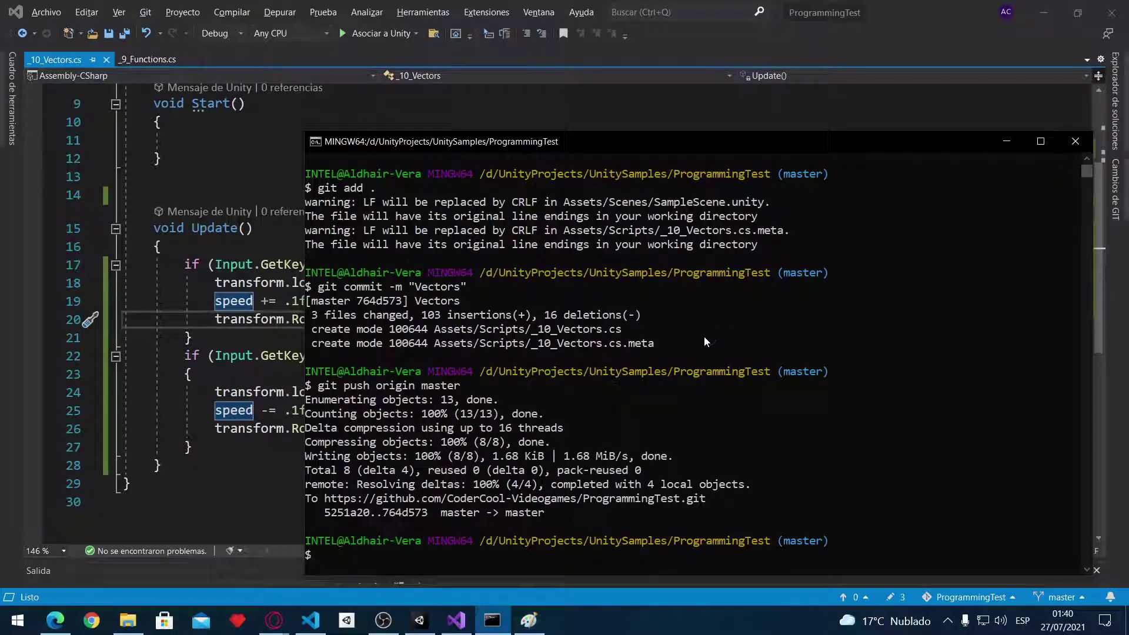
# Bring the Visual Studio window with _10_Vectors.cs in front of Git Bash
pyautogui.click(898, 15)
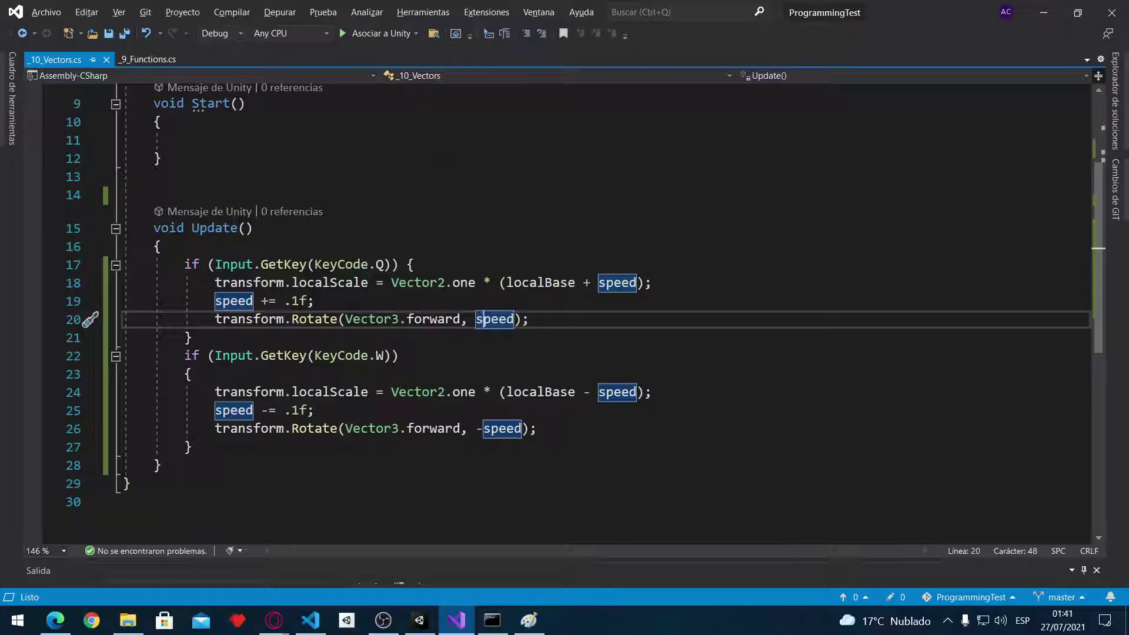
# In Paint, draw a small filled arch above the X axis and a box around point (2,1)
pyautogui.click(529, 620)
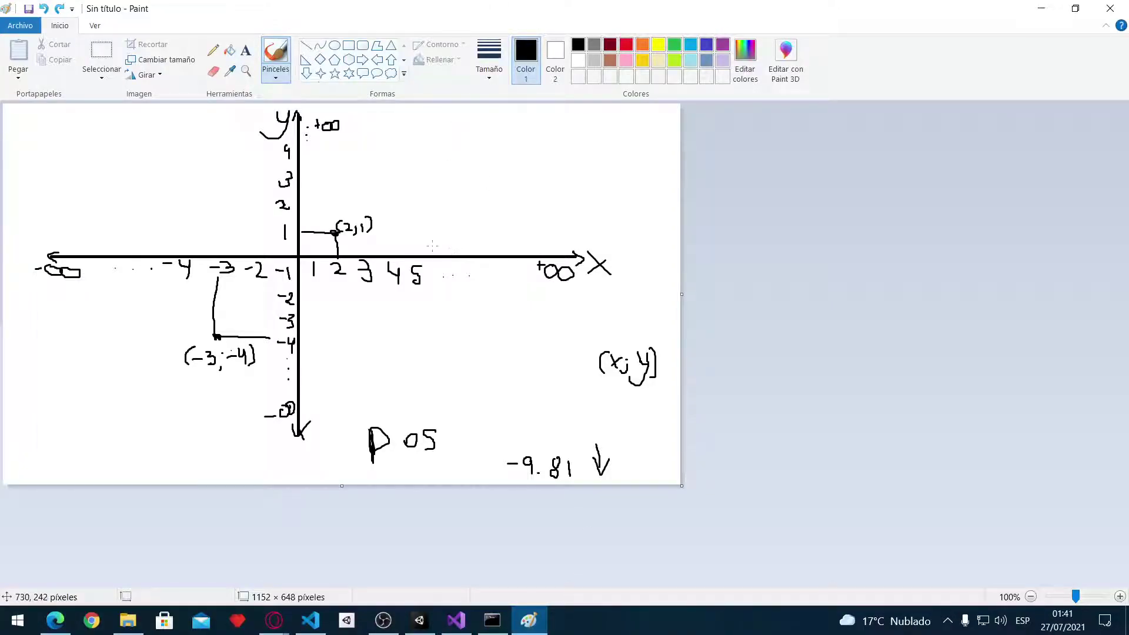
pyautogui.moveTo(445, 254); pyautogui.dragTo(454, 210)
pyautogui.moveTo(449, 229); pyautogui.dragTo(448, 236)
pyautogui.moveTo(307, 242)
pyautogui.mouseDown()
pyautogui.moveTo(307, 224)
pyautogui.moveTo(330, 234)
pyautogui.mouseUp()
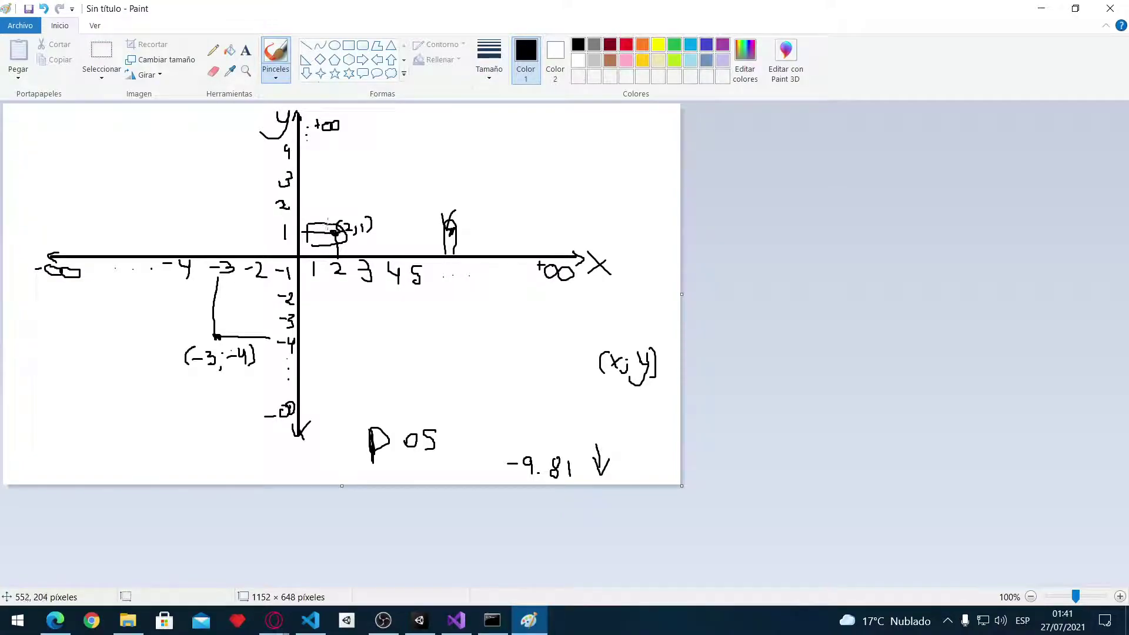
pyautogui.moveTo(315, 251); pyautogui.dragTo(309, 247)
pyautogui.moveTo(312, 219)
pyautogui.mouseDown()
pyautogui.moveTo(296, 219)
pyautogui.moveTo(297, 234)
pyautogui.moveTo(329, 242)
pyautogui.mouseUp()
# Add short strokes beside the small figure, then save the script in Visual Studio
pyautogui.moveTo(415, 254); pyautogui.dragTo(414, 240)
pyautogui.moveTo(442, 243); pyautogui.dragTo(425, 243)
pyautogui.hotkey('alt', 'Tab')
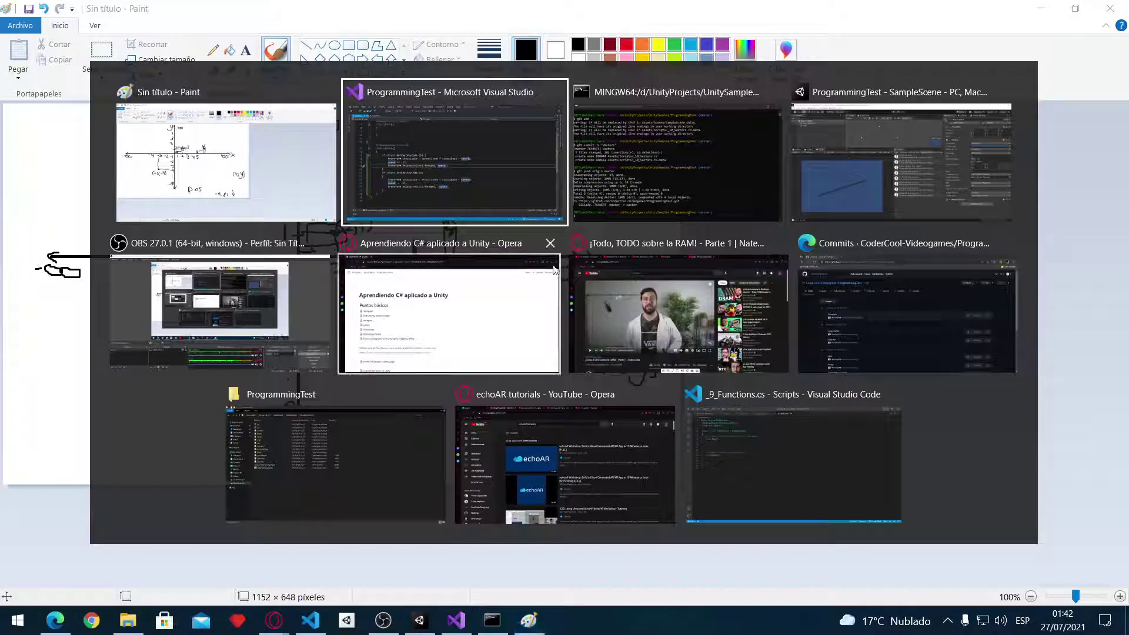
pyautogui.hotkey('ctrl', 's')
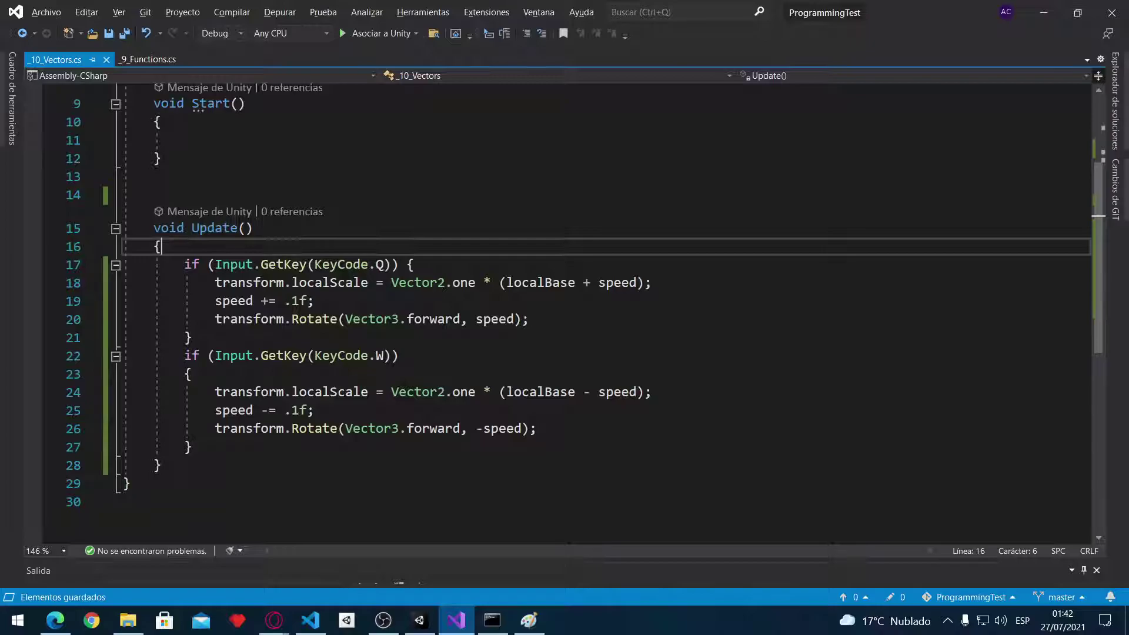